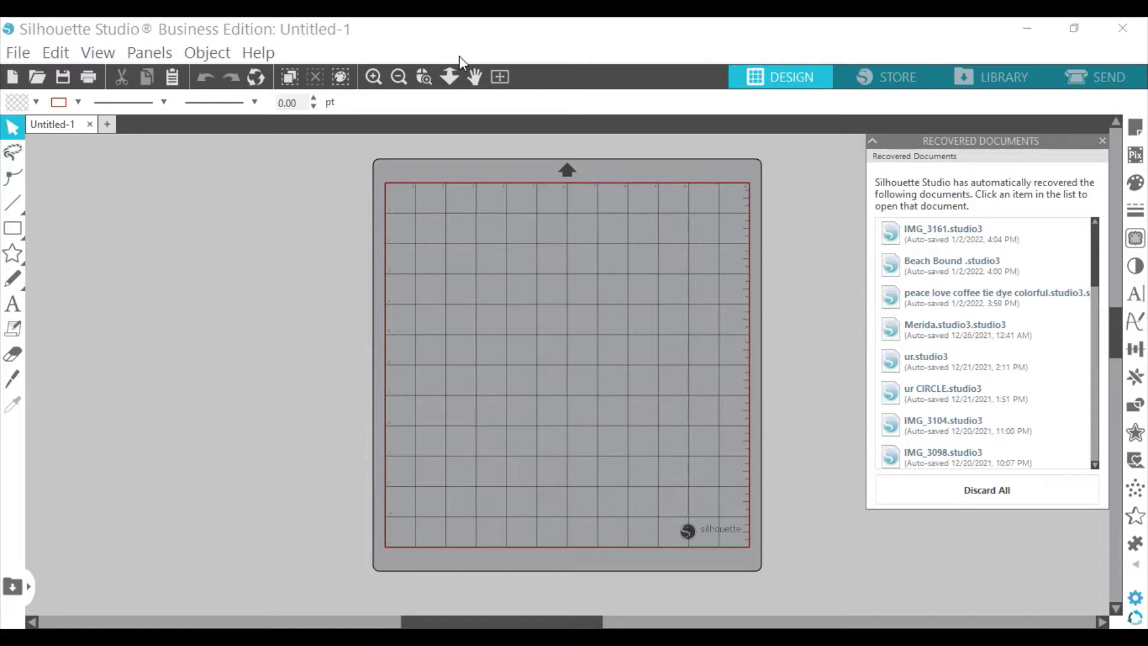
Dismiss the list of recovered documents without opening any of them.
mouse_move(877, 326)
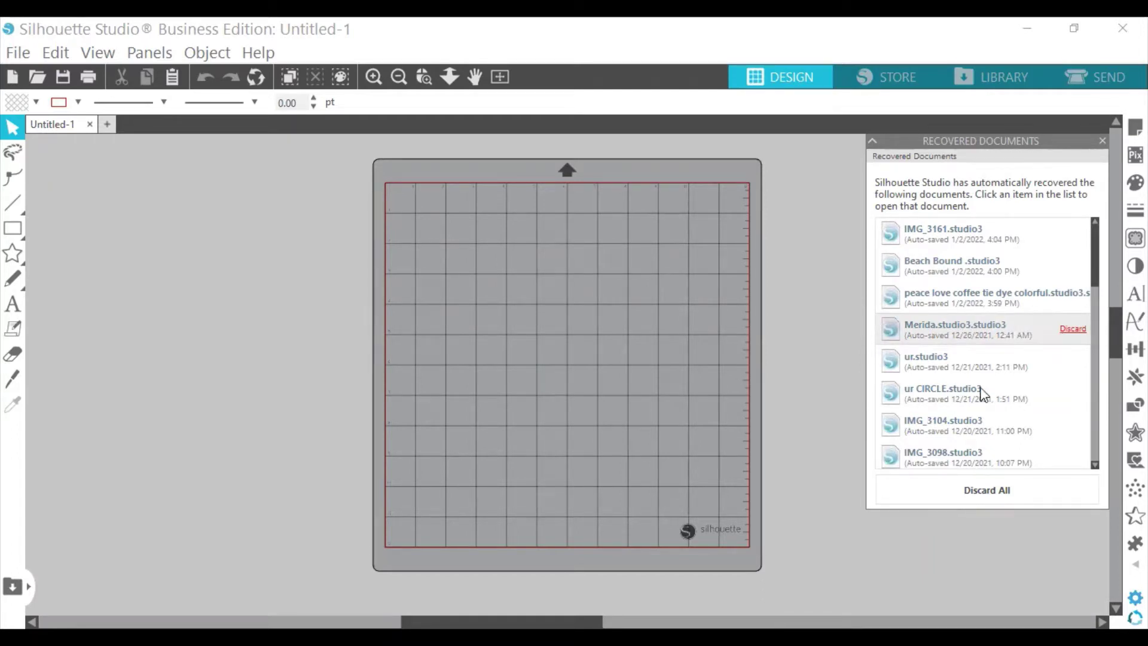
left_click(1101, 141)
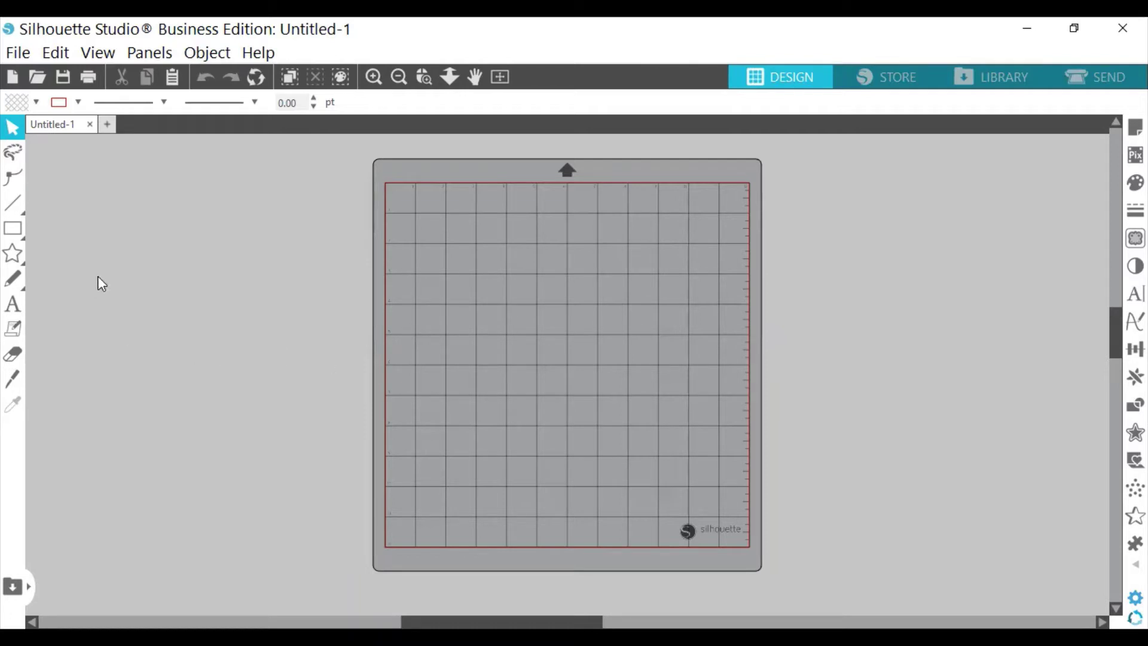
Open three additional blank documents, close them again, and dismiss the page setup options.
left_click(108, 124)
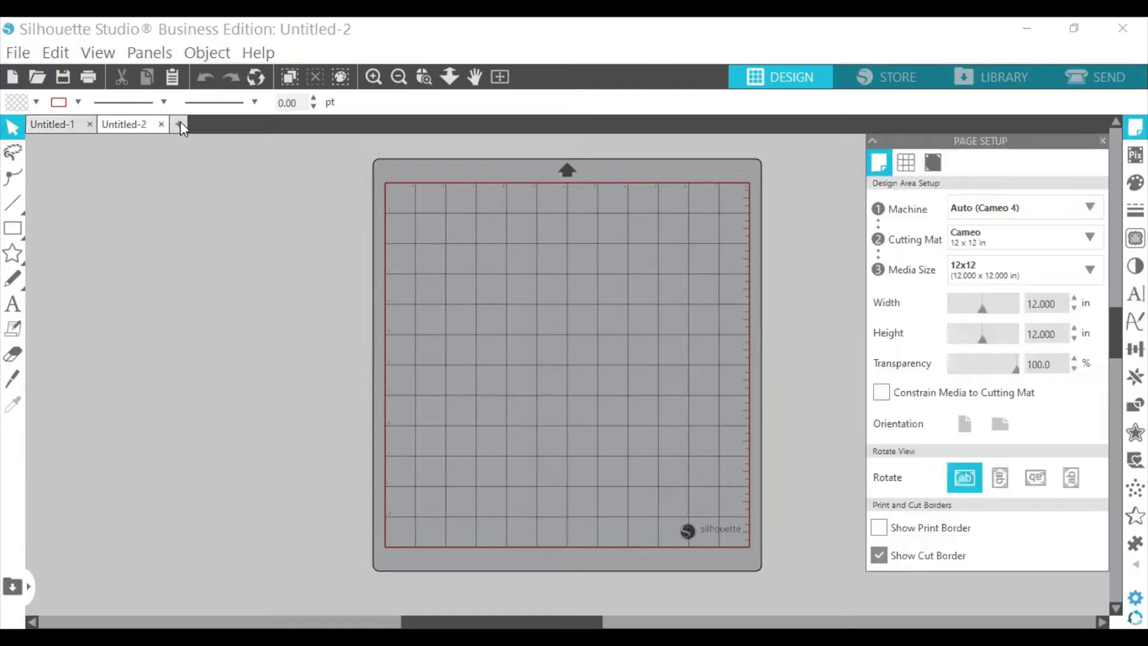
left_click(180, 122)
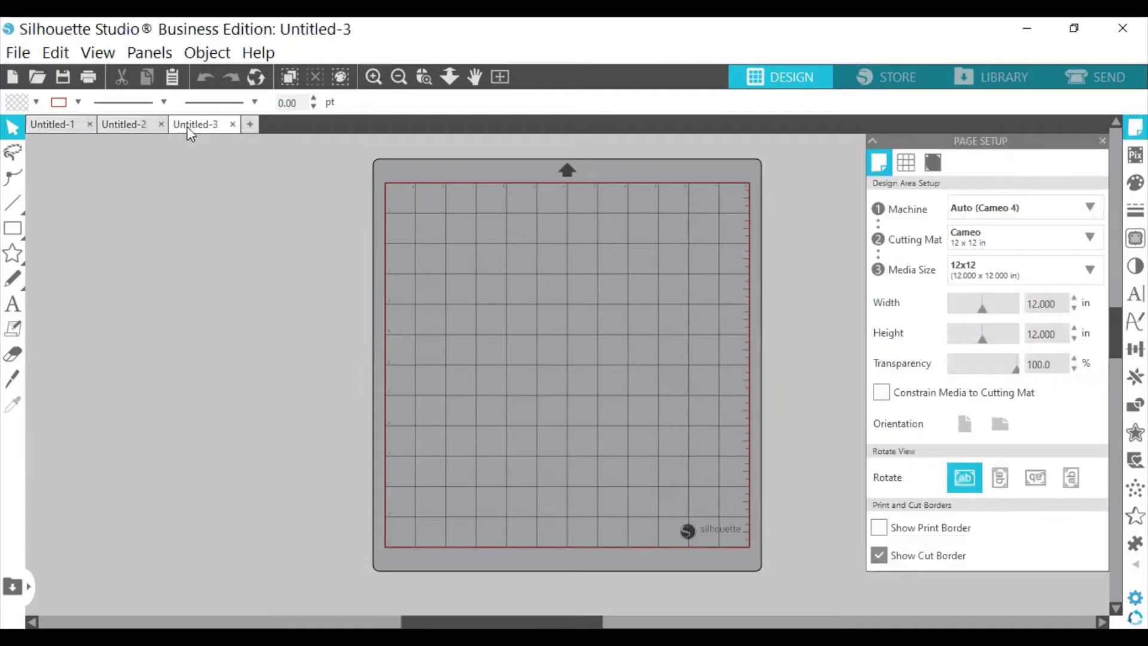
left_click(248, 122)
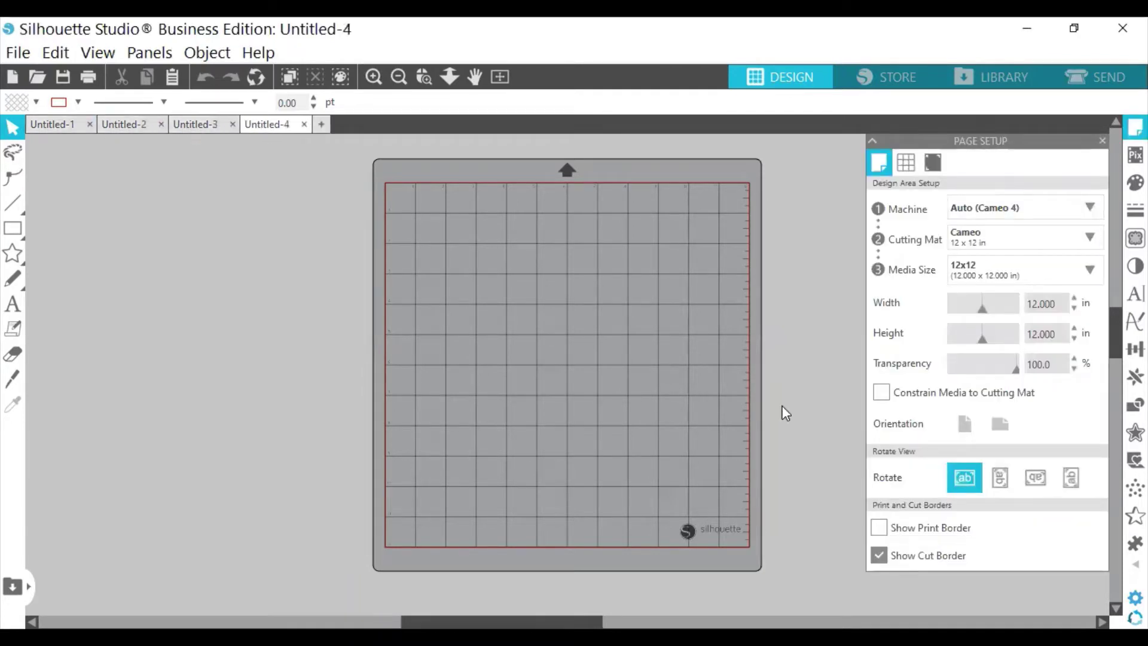
left_click(304, 124)
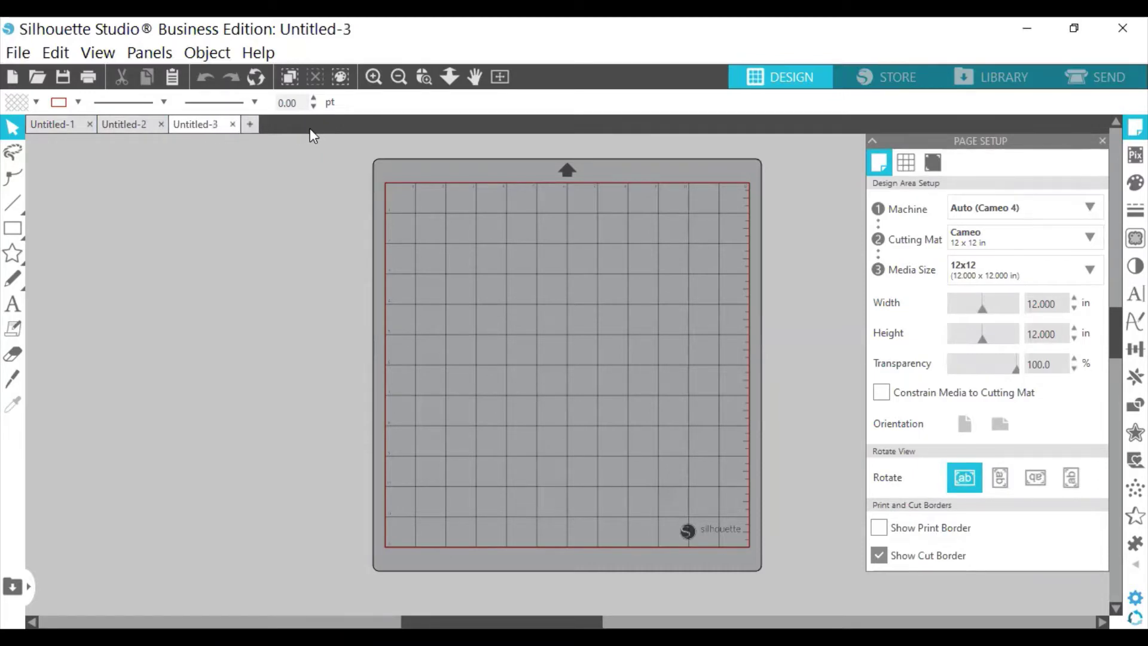
left_click(233, 124)
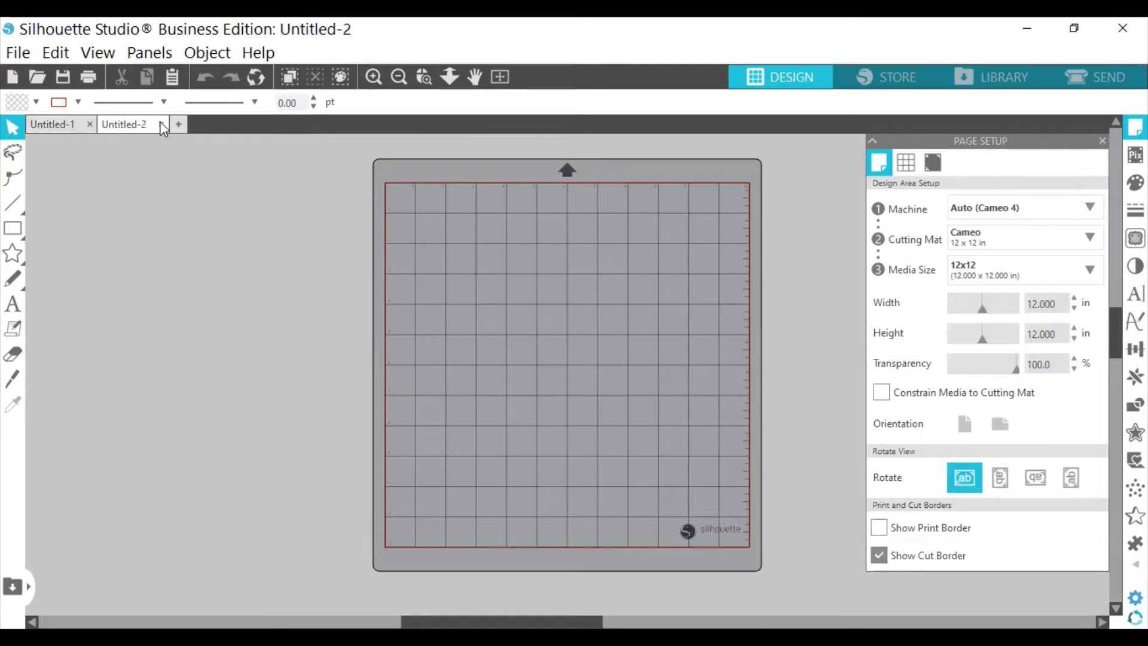
left_click(161, 124)
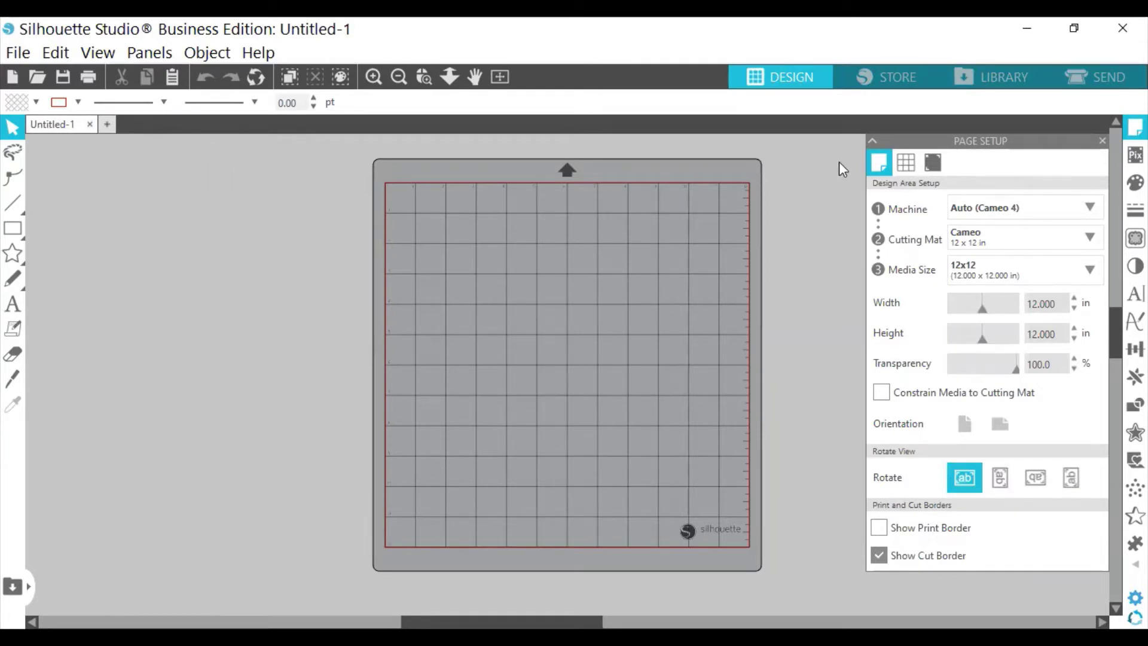
left_click(1099, 135)
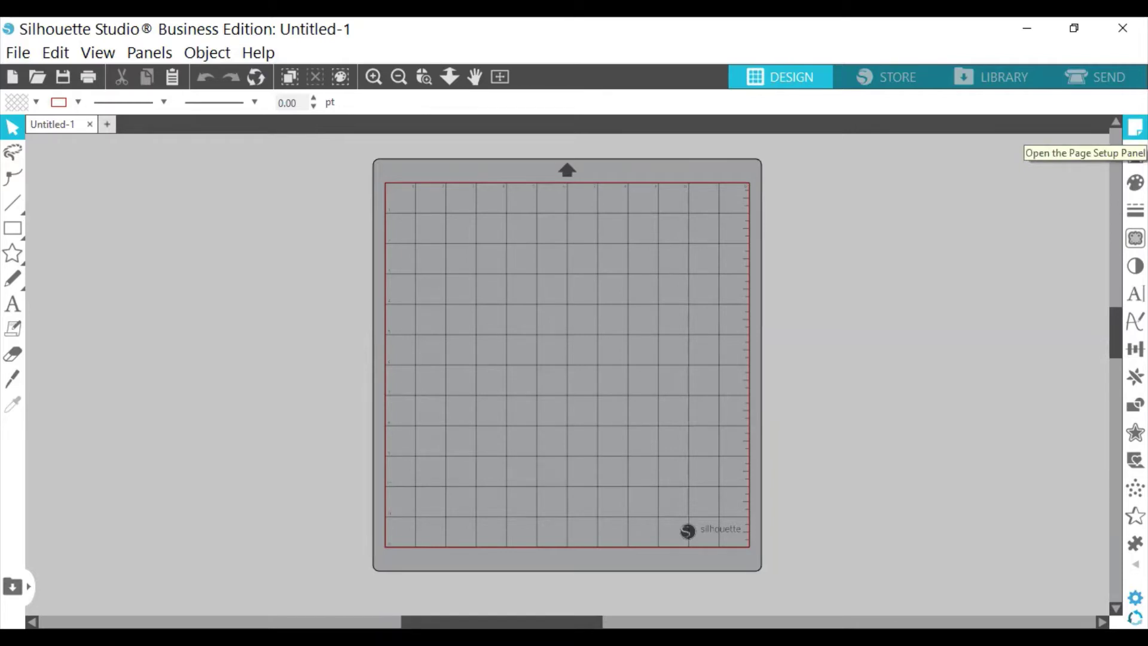
Open the page setup options and review the available cutting machines, keeping Auto (Cameo 4).
left_click(1135, 128)
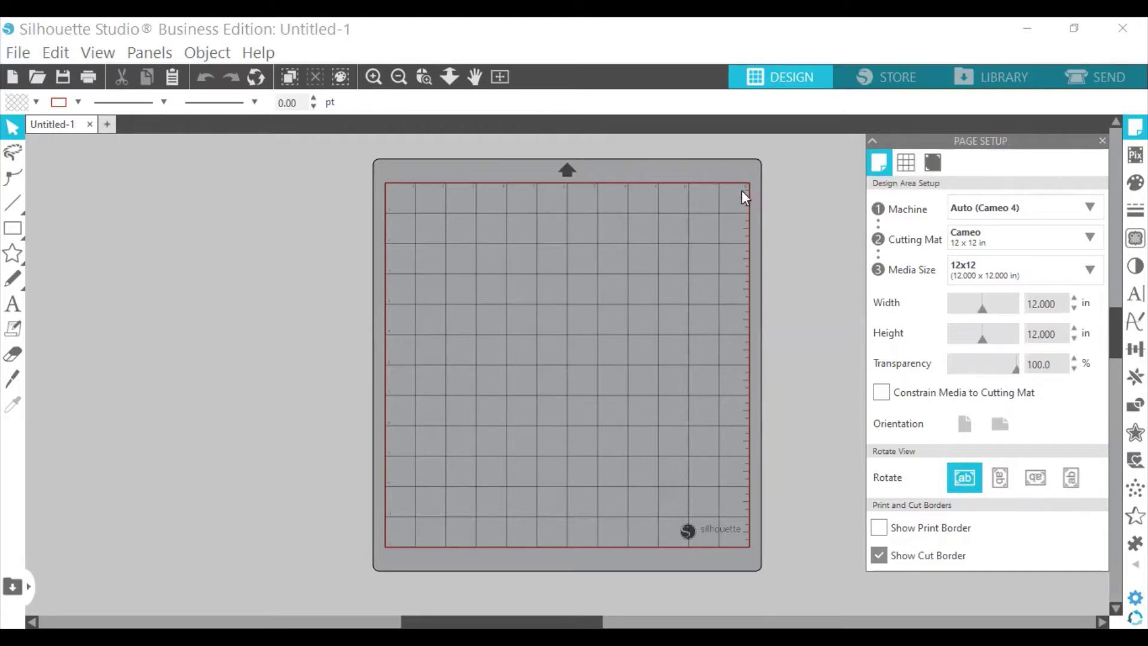
left_click(1088, 199)
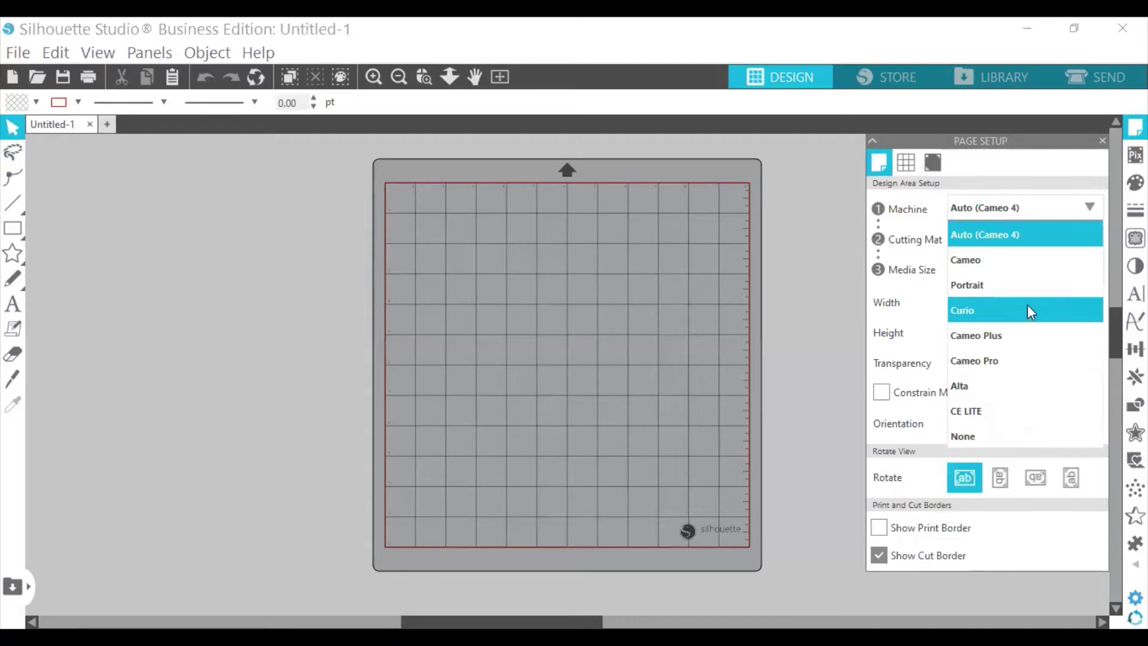
left_click(989, 168)
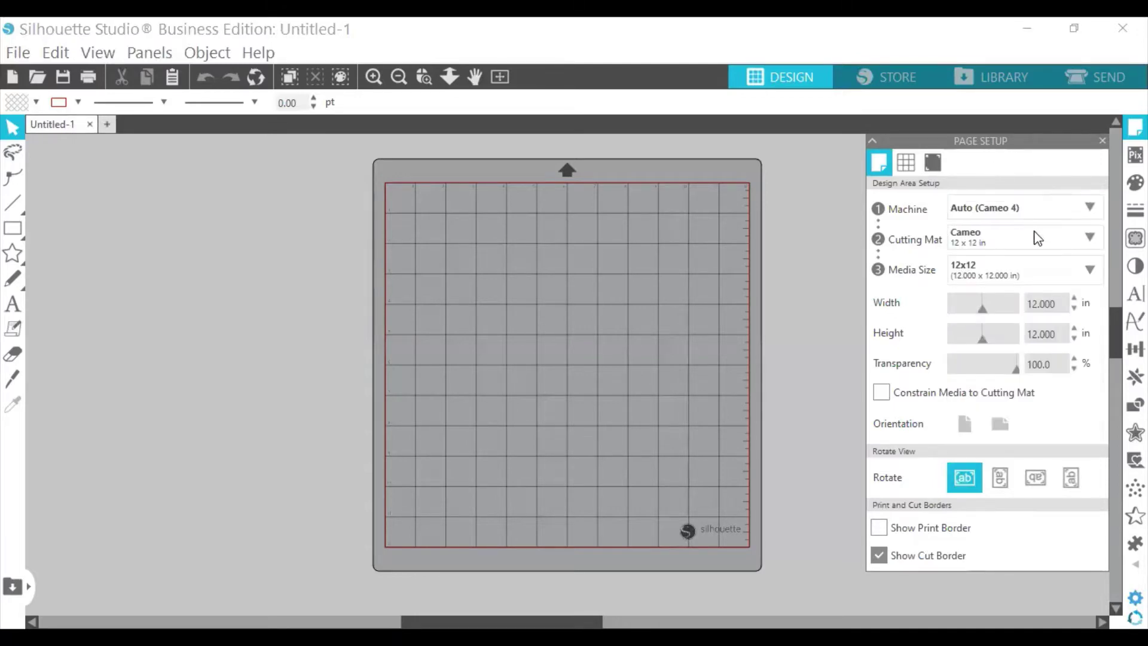
Try the cutting mat setting None, and switch back to the Cameo 12 x 12 in mat.
left_click(1090, 242)
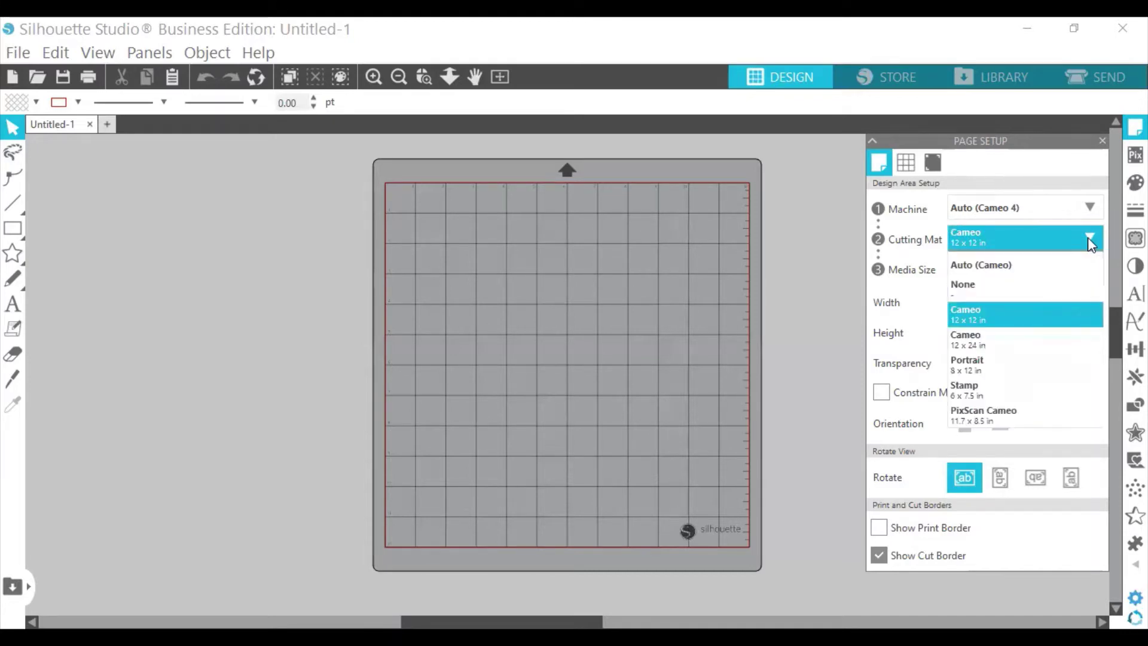
left_click(1068, 294)
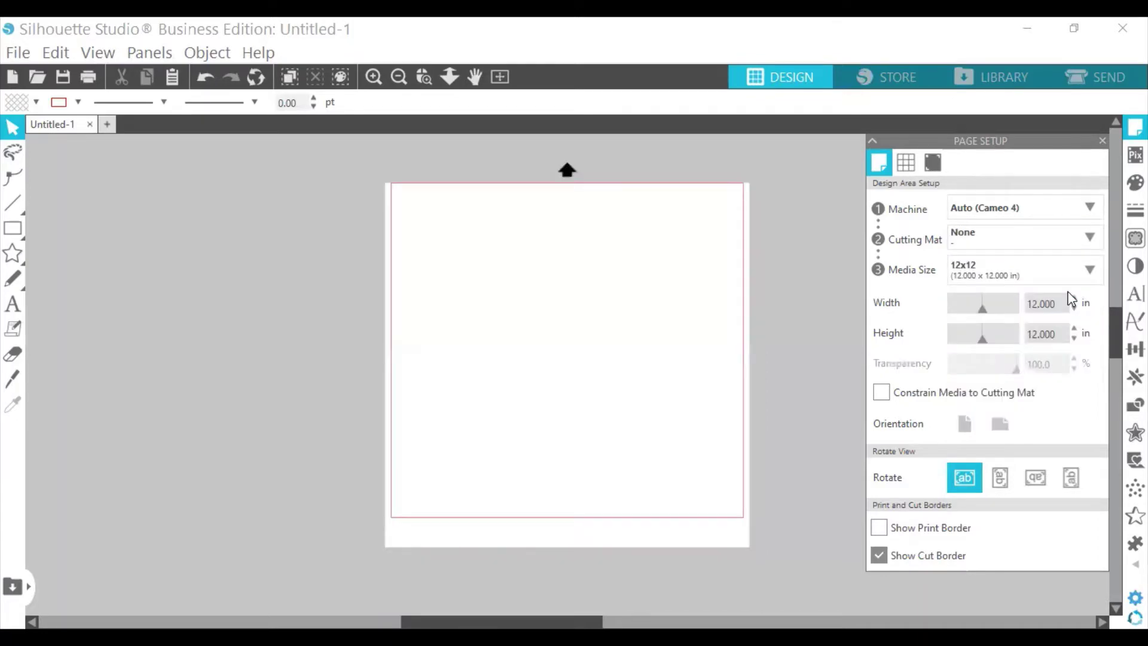
left_click(1089, 245)
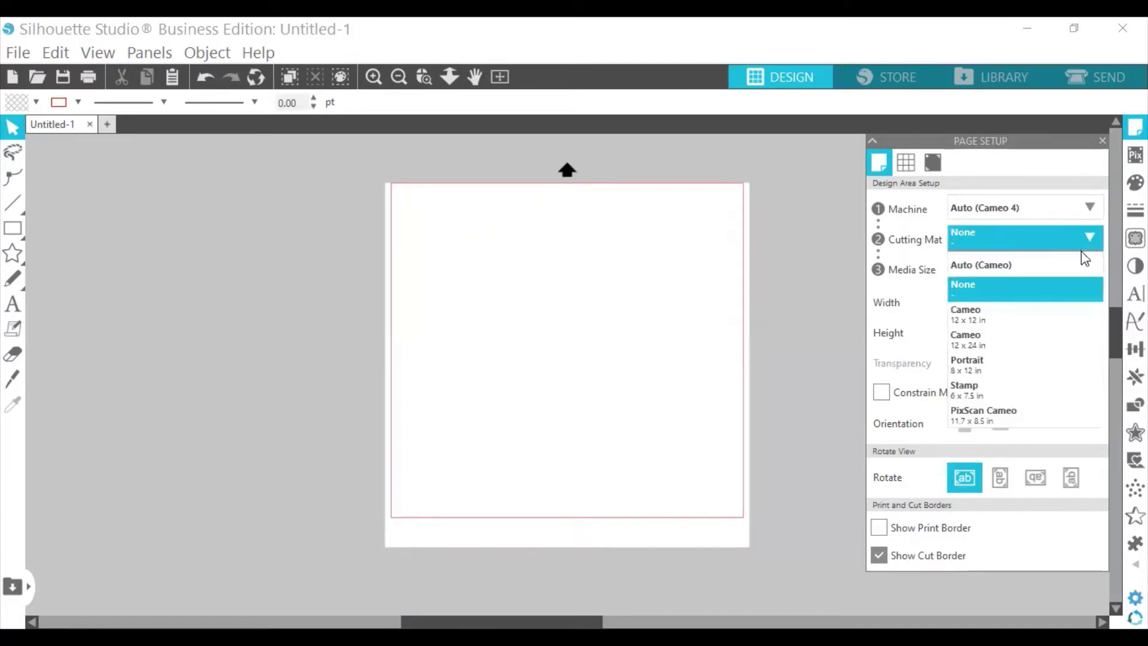
left_click(1056, 323)
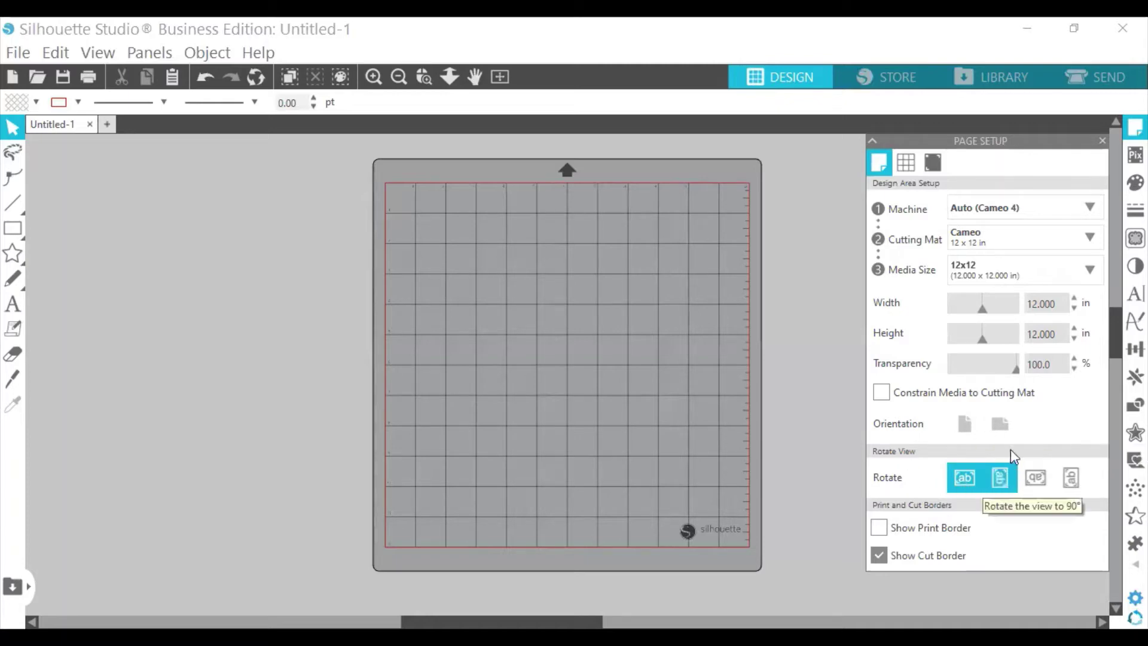
Try the 270° view rotation and the print border, restoring the 0° view and hiding the border.
left_click(1079, 483)
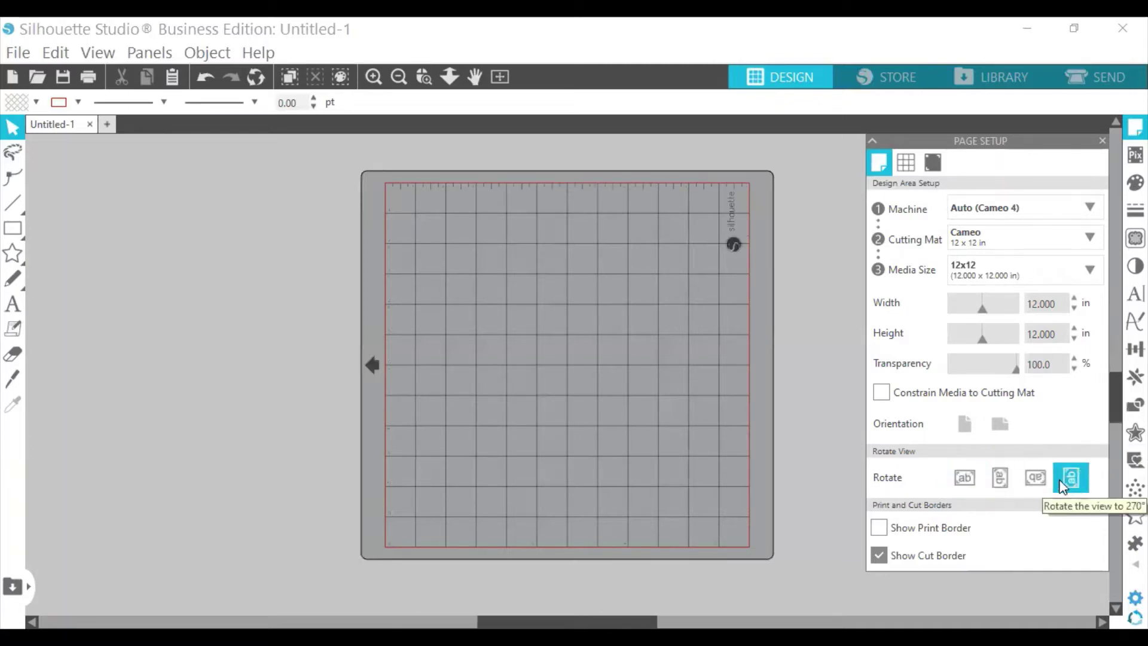
left_click(963, 477)
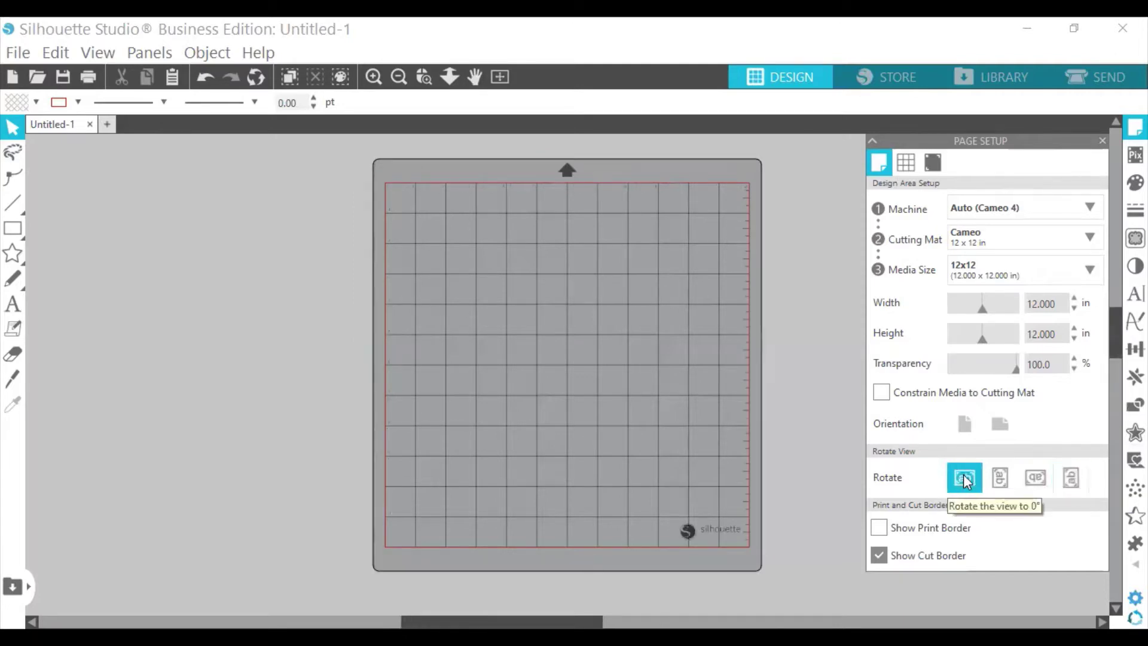
left_click(879, 528)
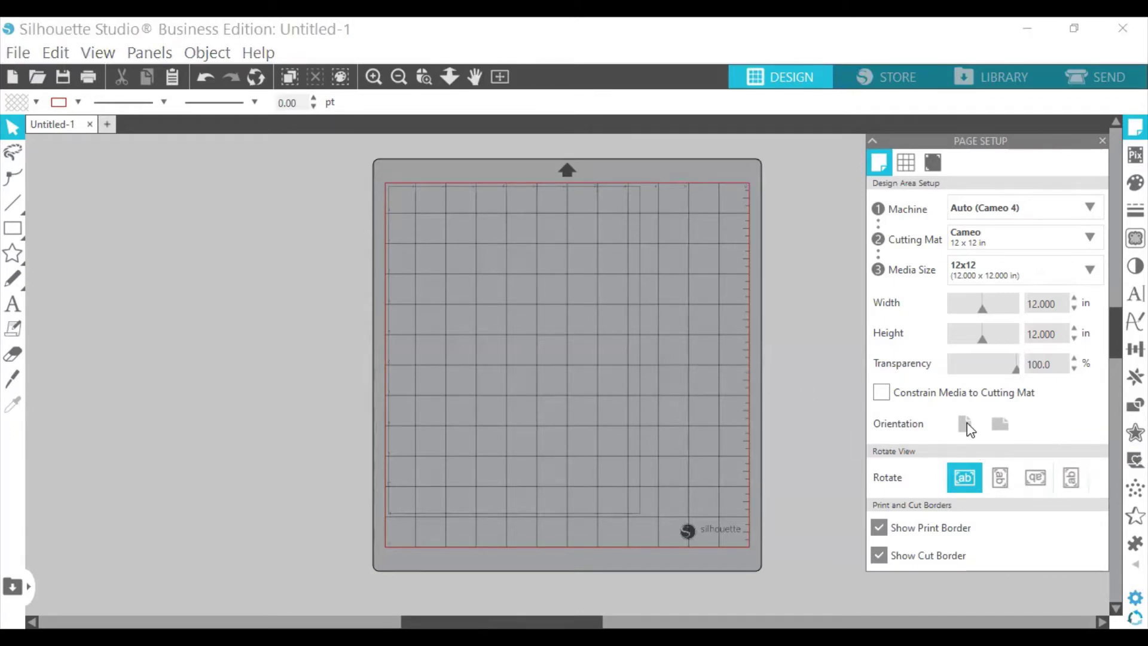
left_click(884, 526)
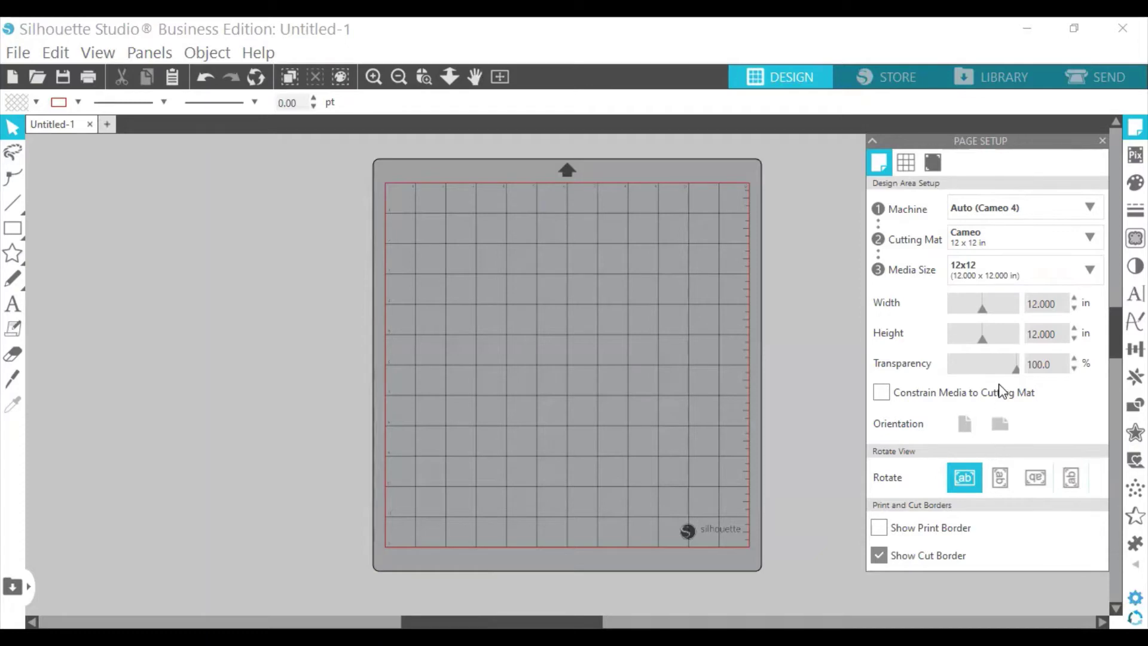
Open the page's grid settings and toggle the grid display on and off.
left_click(906, 167)
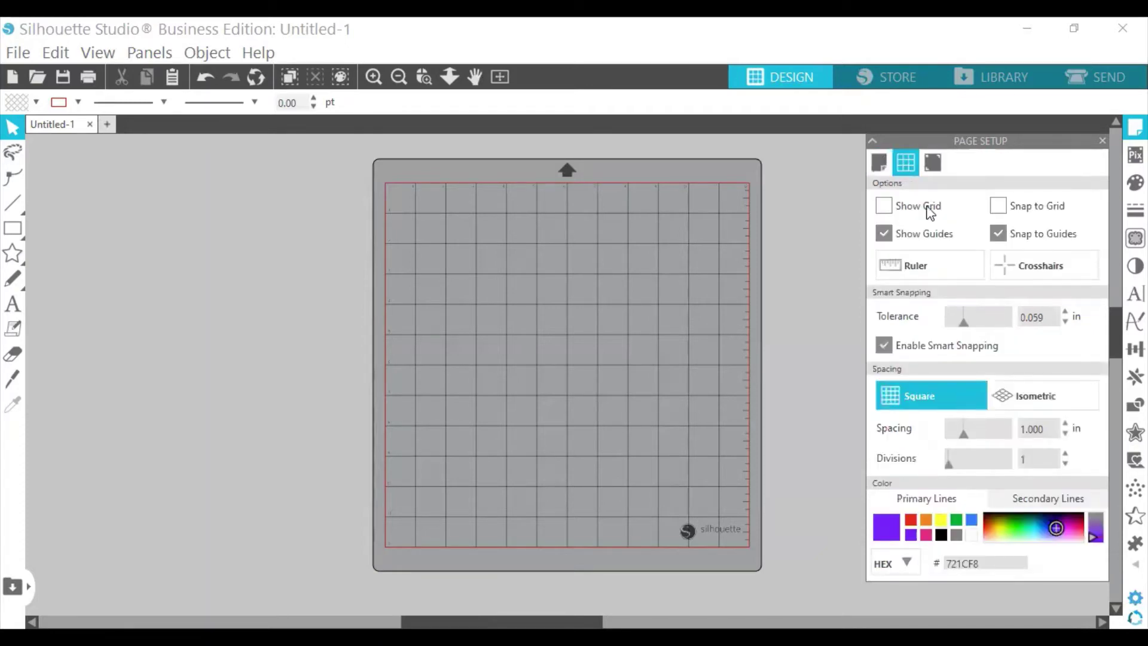
left_click(884, 207)
left_click(888, 207)
Show and hide the ruler, and do the same with the crosshairs.
left_click(925, 269)
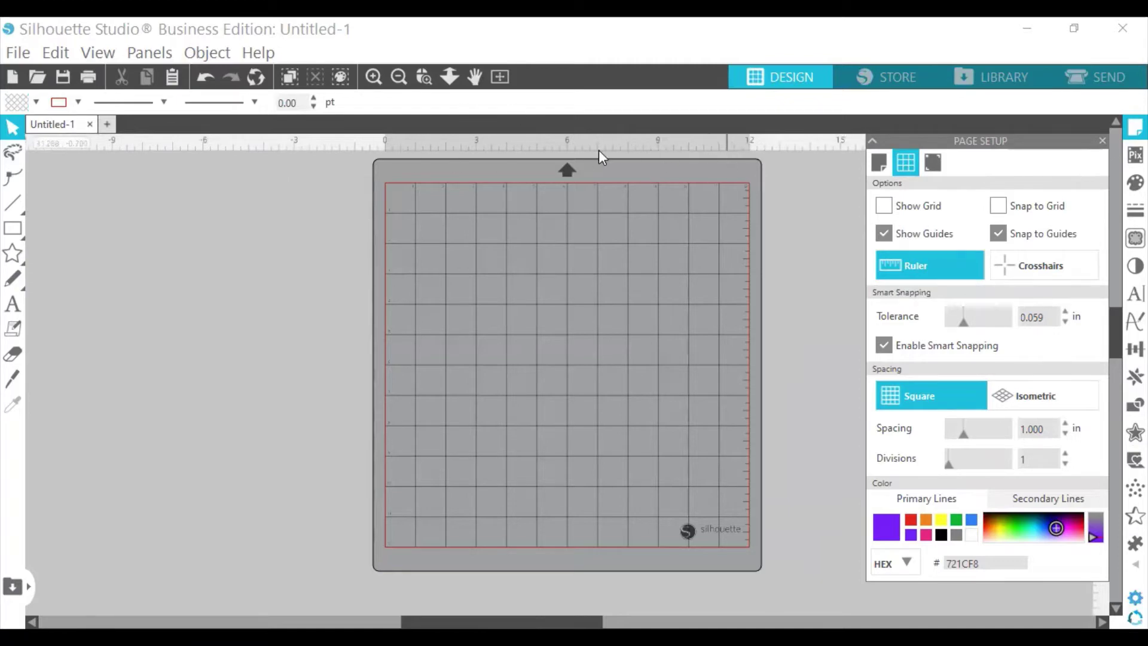
left_click(931, 261)
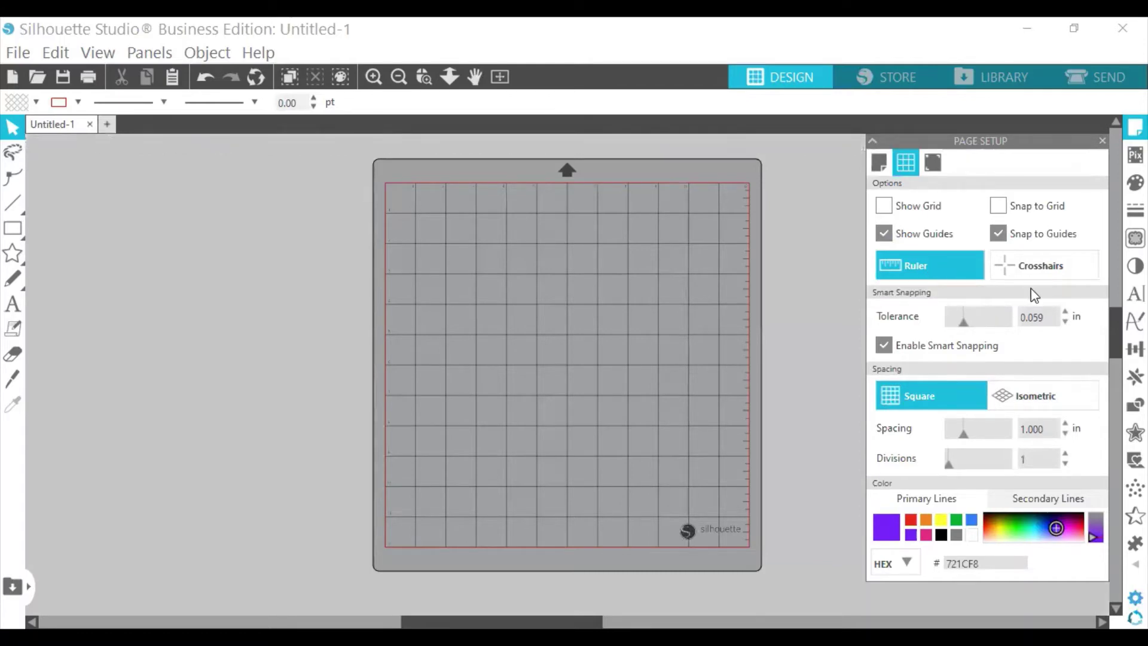
left_click(1032, 267)
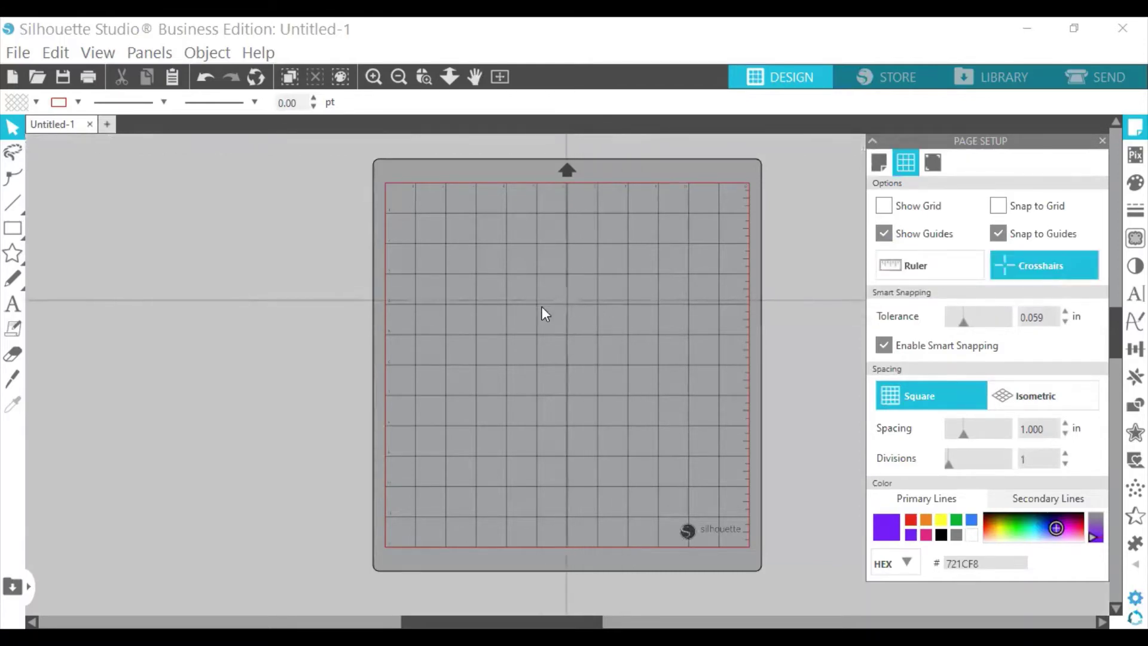
left_click(1062, 275)
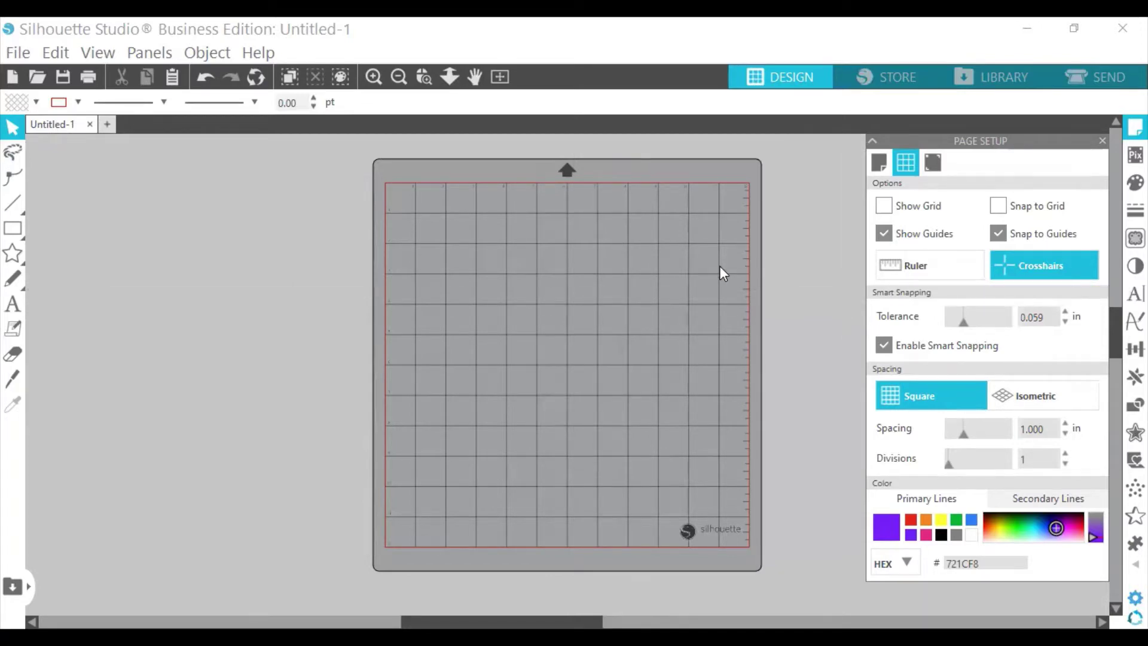
left_click(1056, 278)
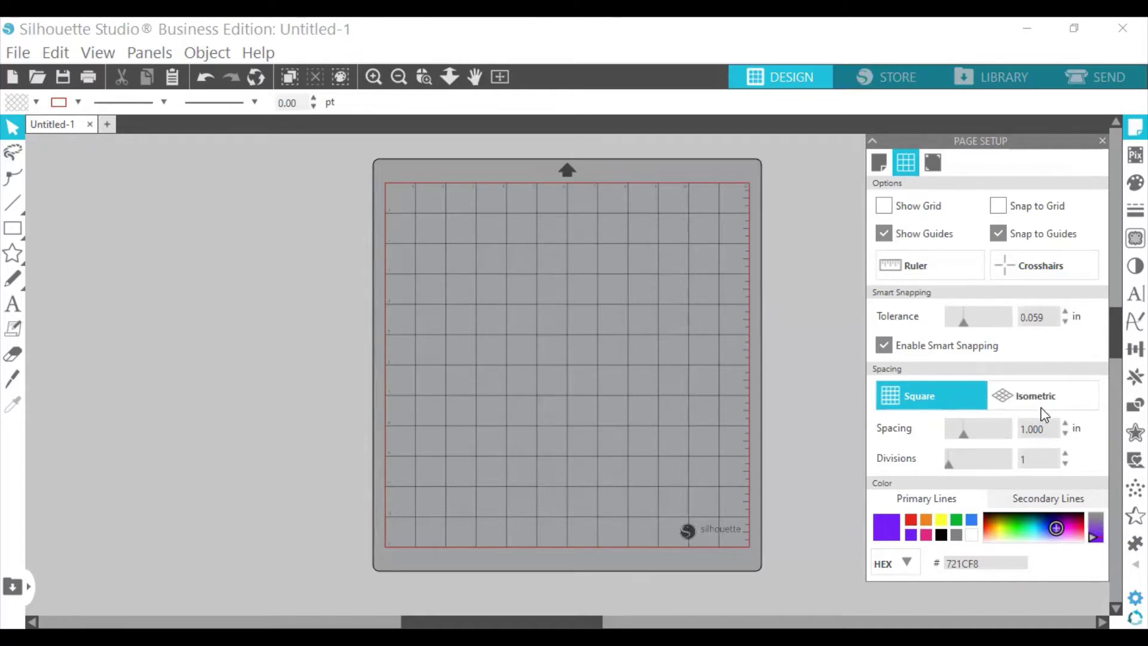
Try out the registration marks on the page, switch them off again, and close the page setup options.
left_click(933, 164)
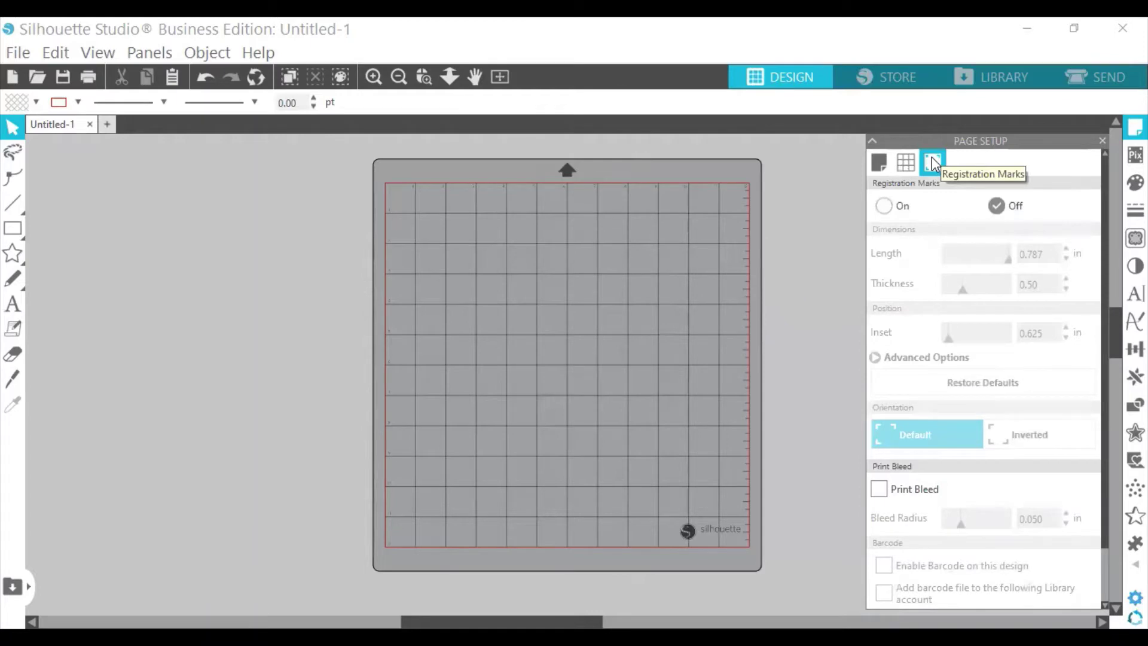
left_click(896, 206)
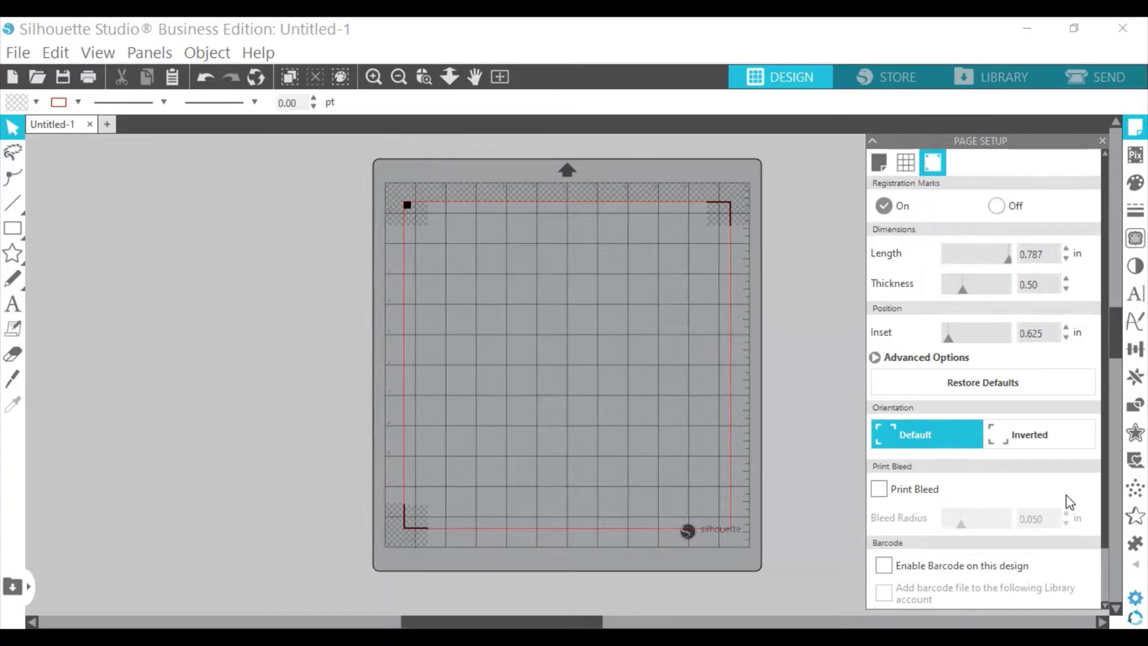
left_click(881, 162)
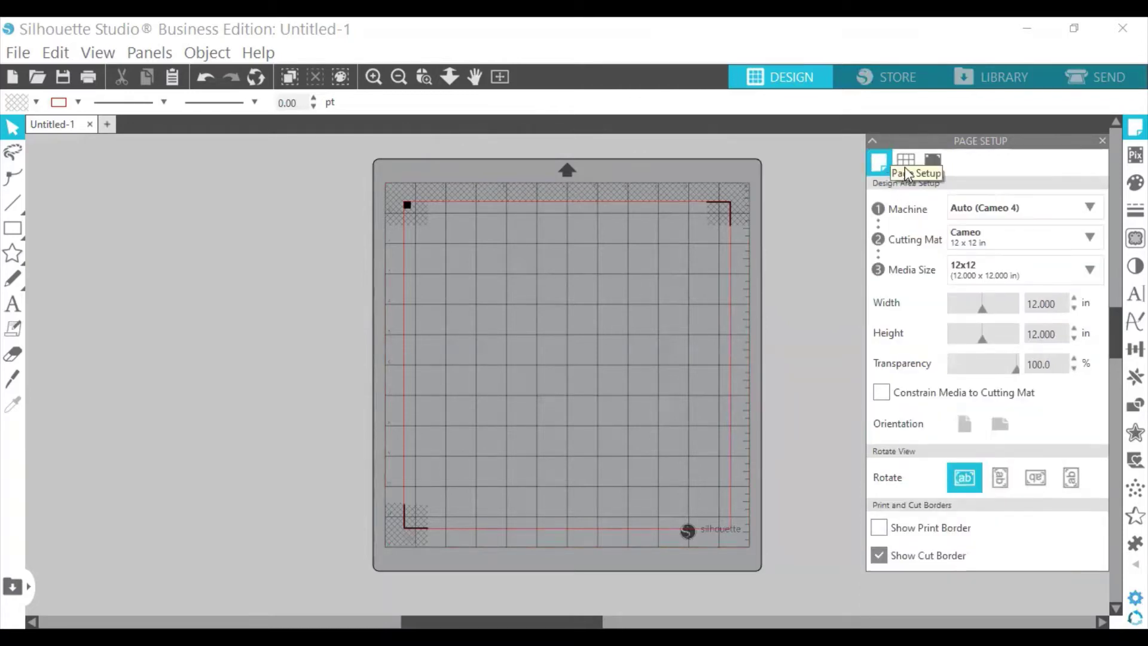
left_click(930, 163)
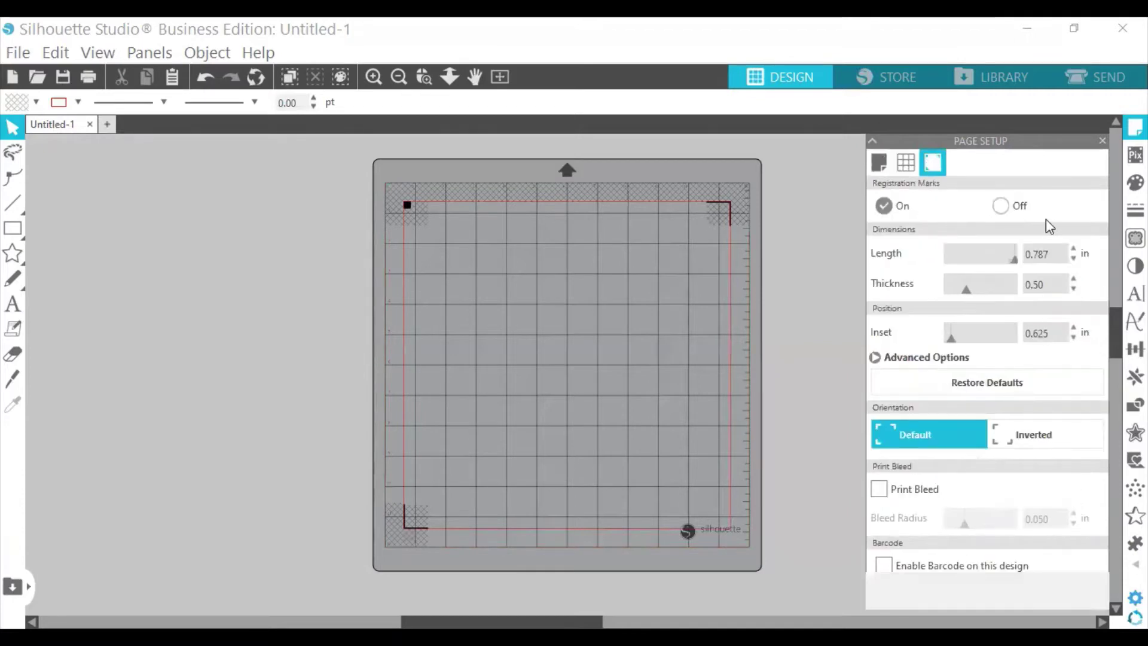
left_click(998, 205)
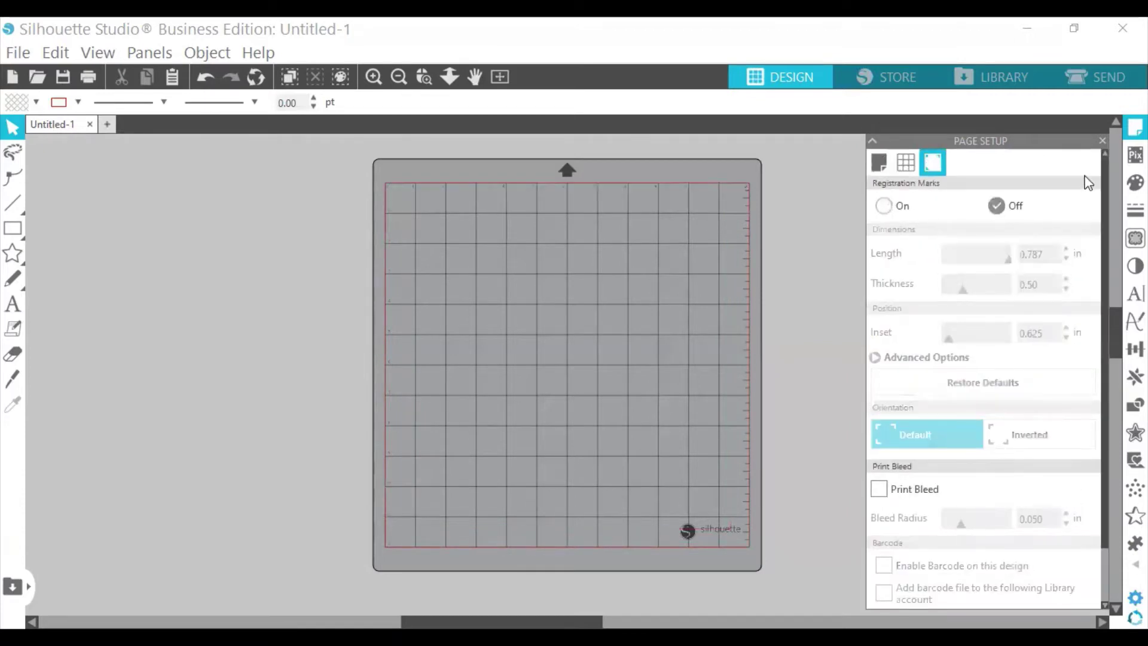
left_click(1101, 140)
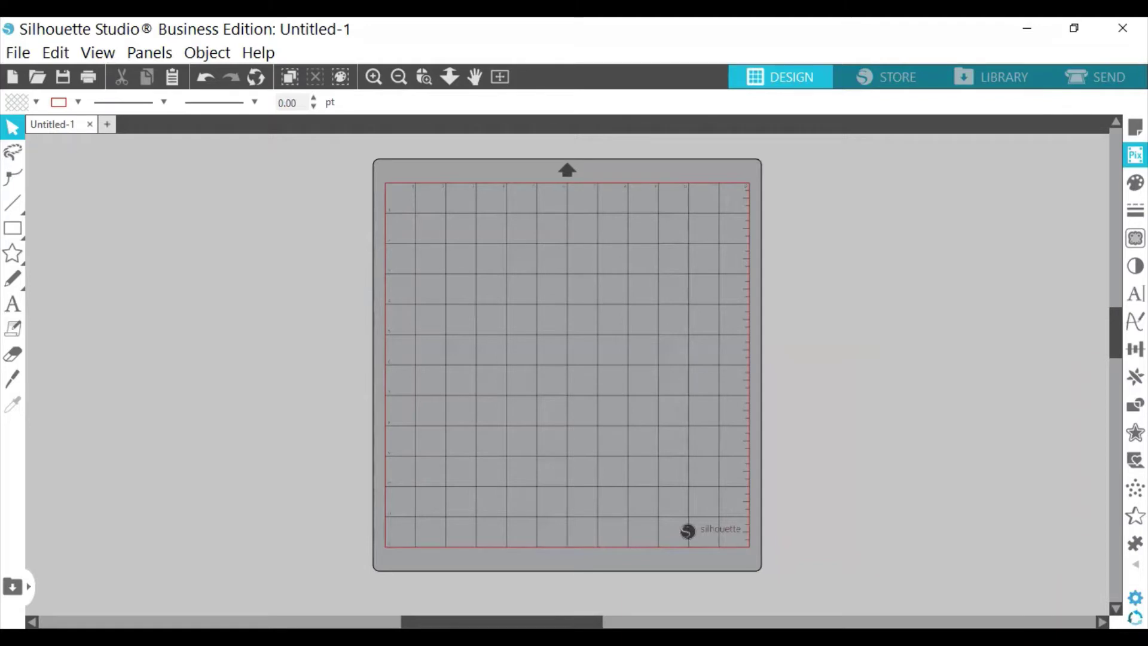
Look over the PixScan image import and calibration options and close them.
left_click(1134, 155)
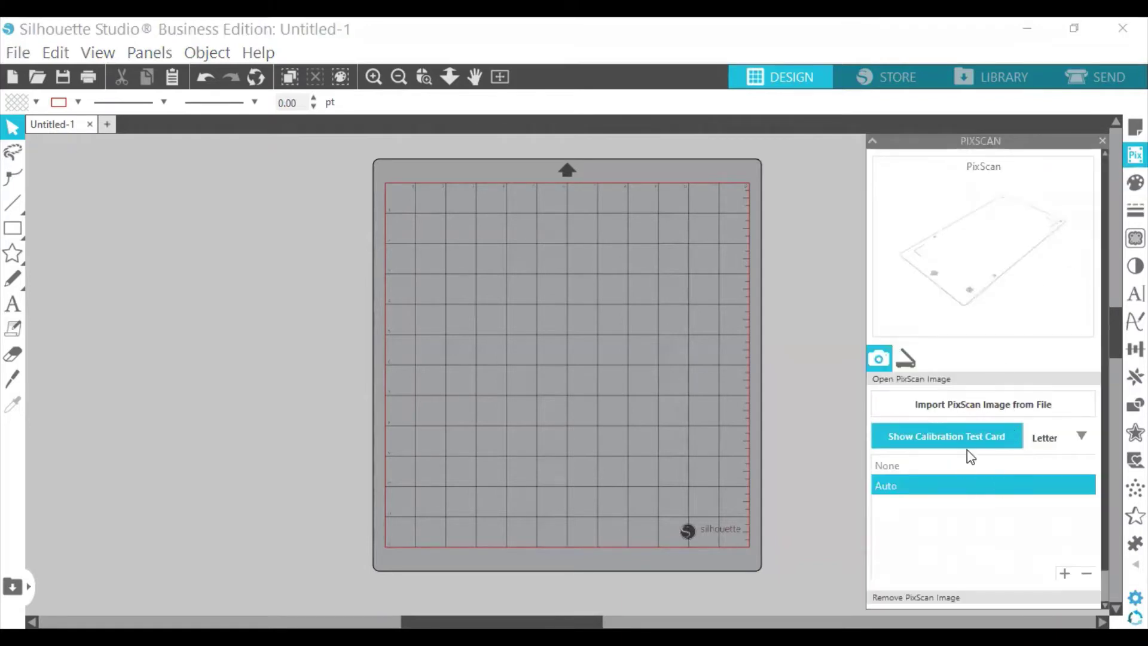
left_click(1102, 141)
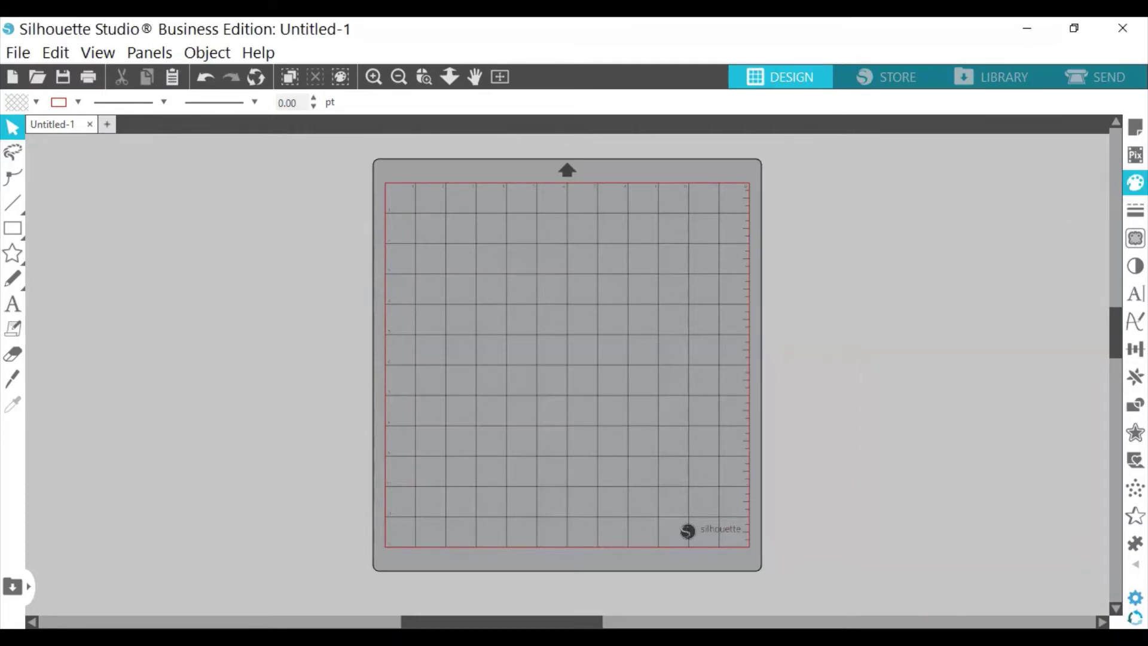
Open the fill options, draw a star about 9.5 in wide and 9.2 in high, and centre it on the mat.
left_click(1135, 183)
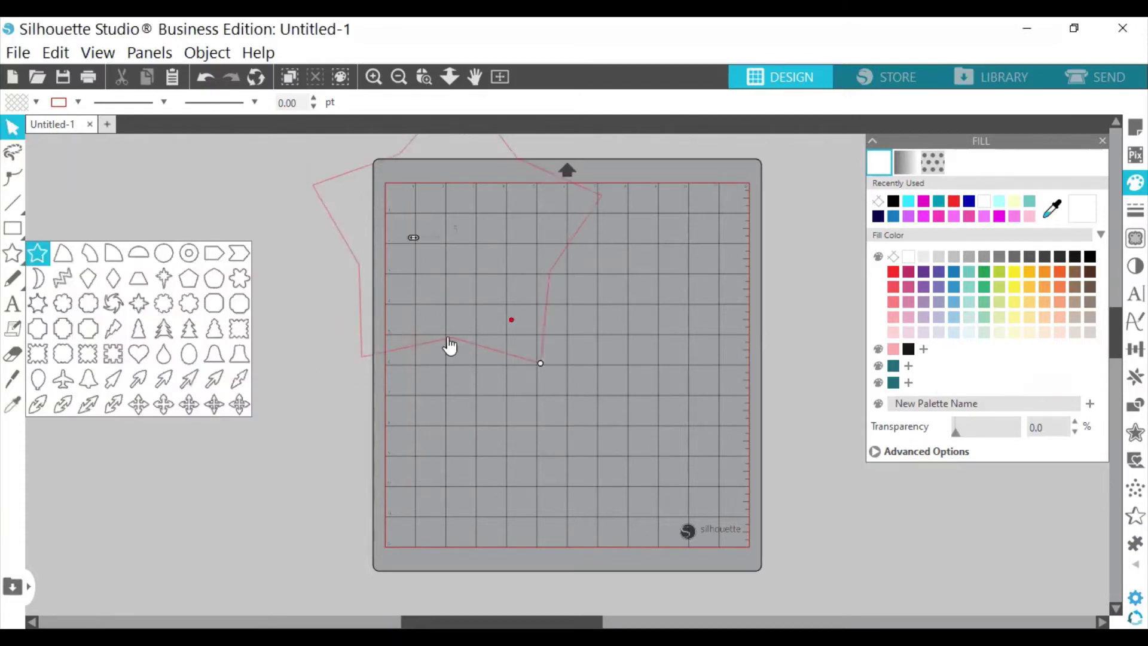
left_click_drag(449, 345, 549, 478)
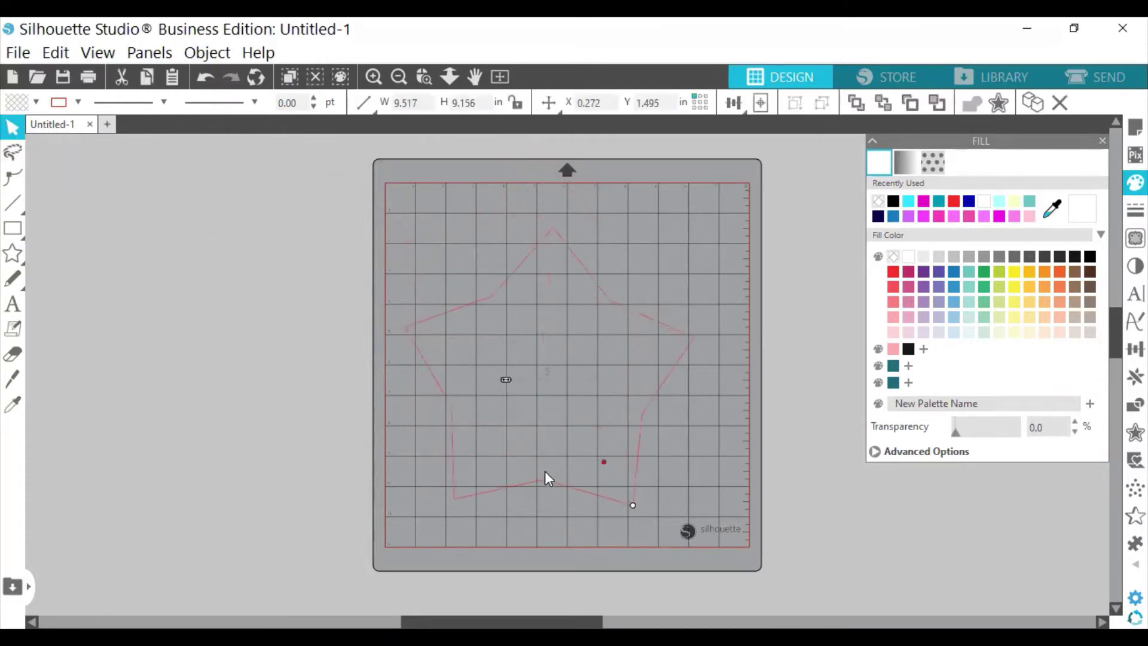
left_click(468, 274)
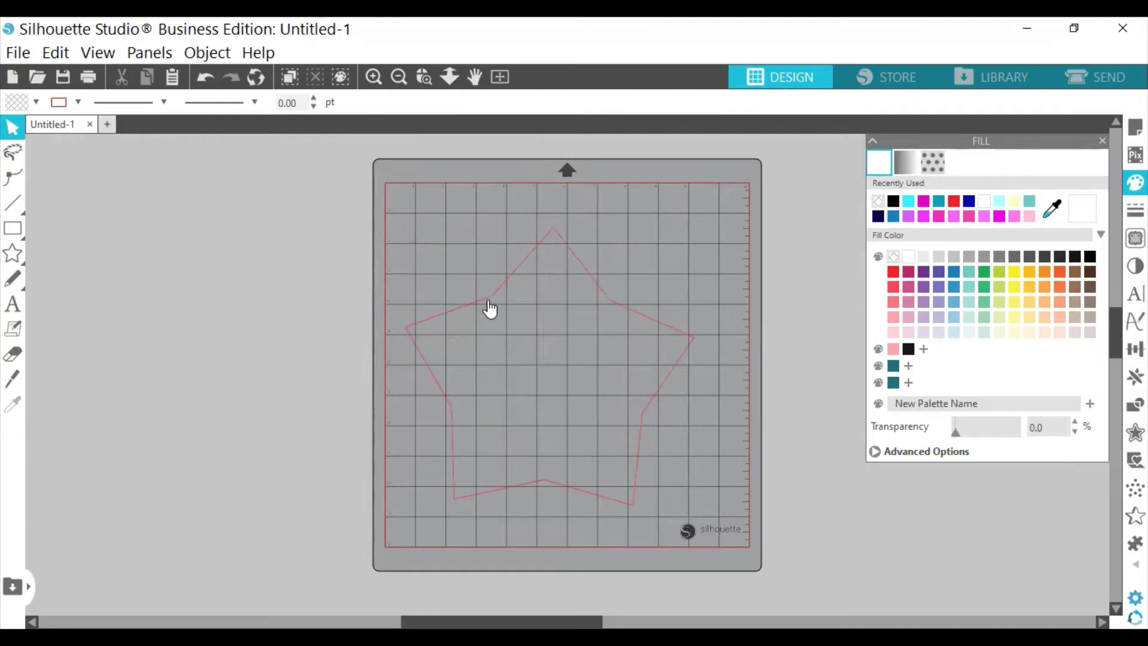
Select the star and try a solid cyan fill, followed by the purple, grey and orange metallic gradients.
left_click(489, 299)
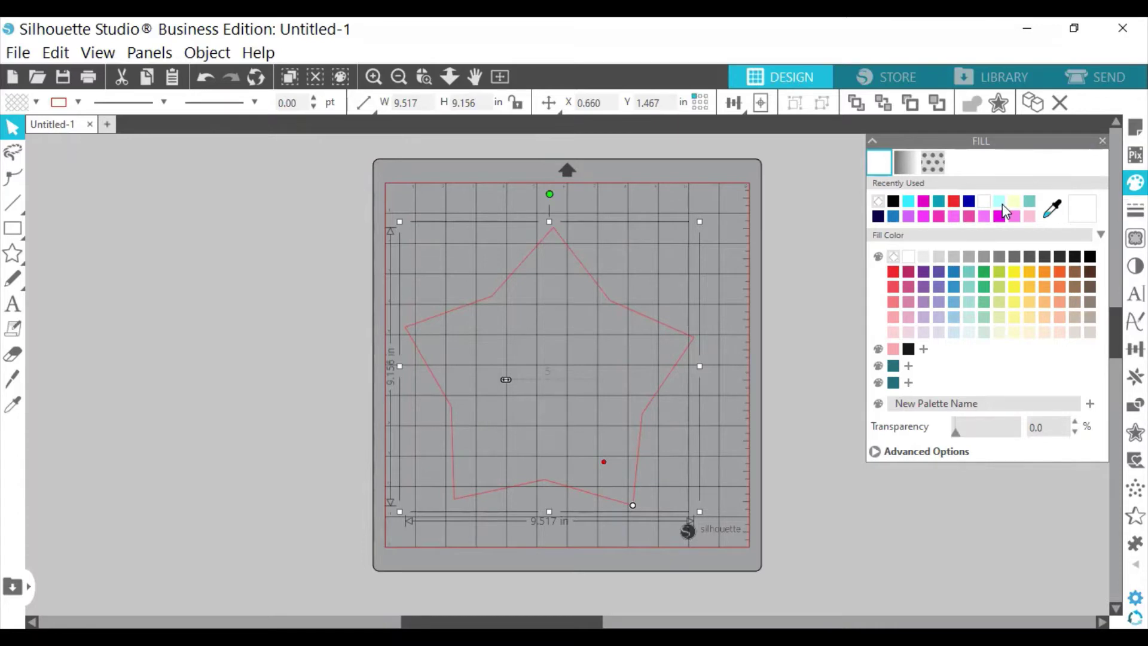
left_click(908, 202)
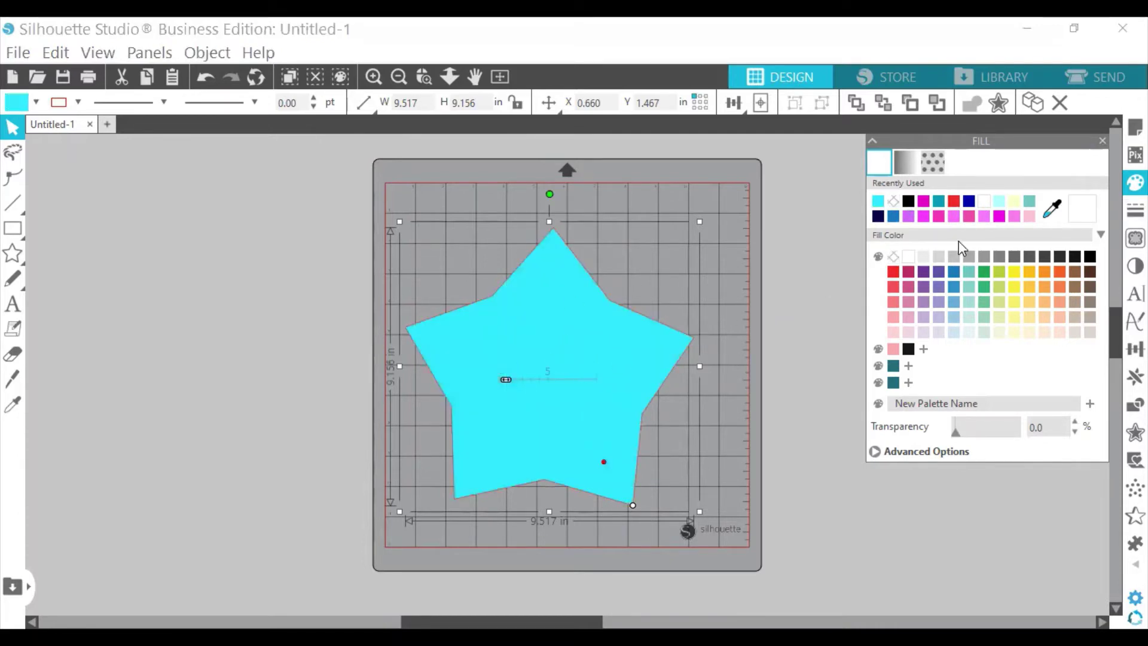
left_click(899, 160)
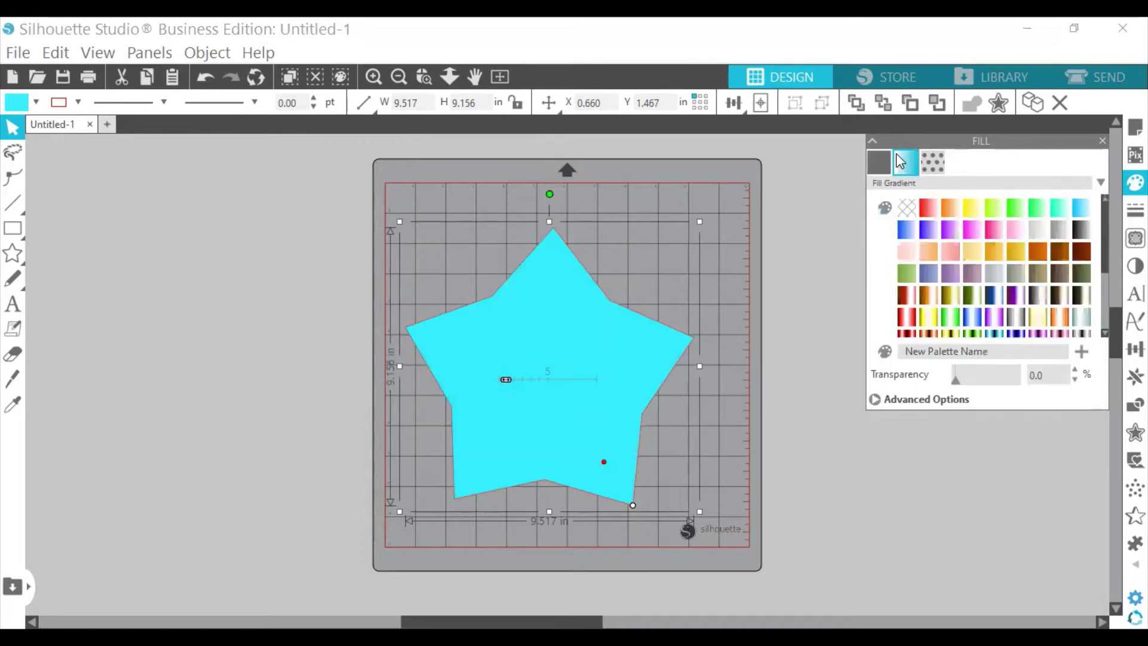
left_click(1016, 290)
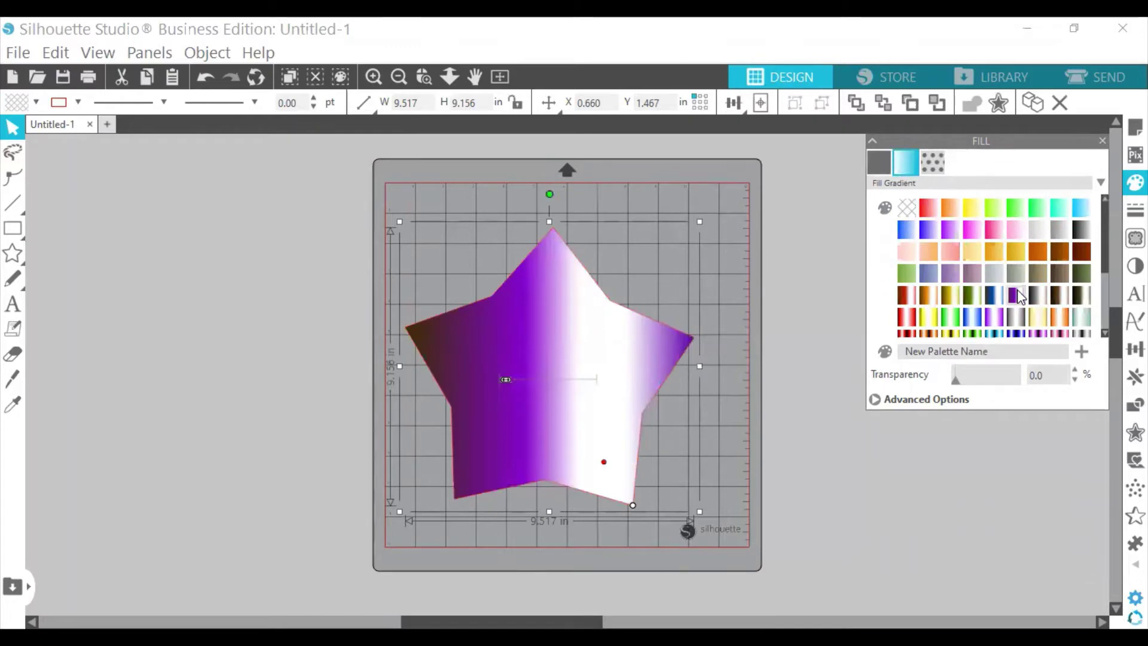
left_click(1020, 321)
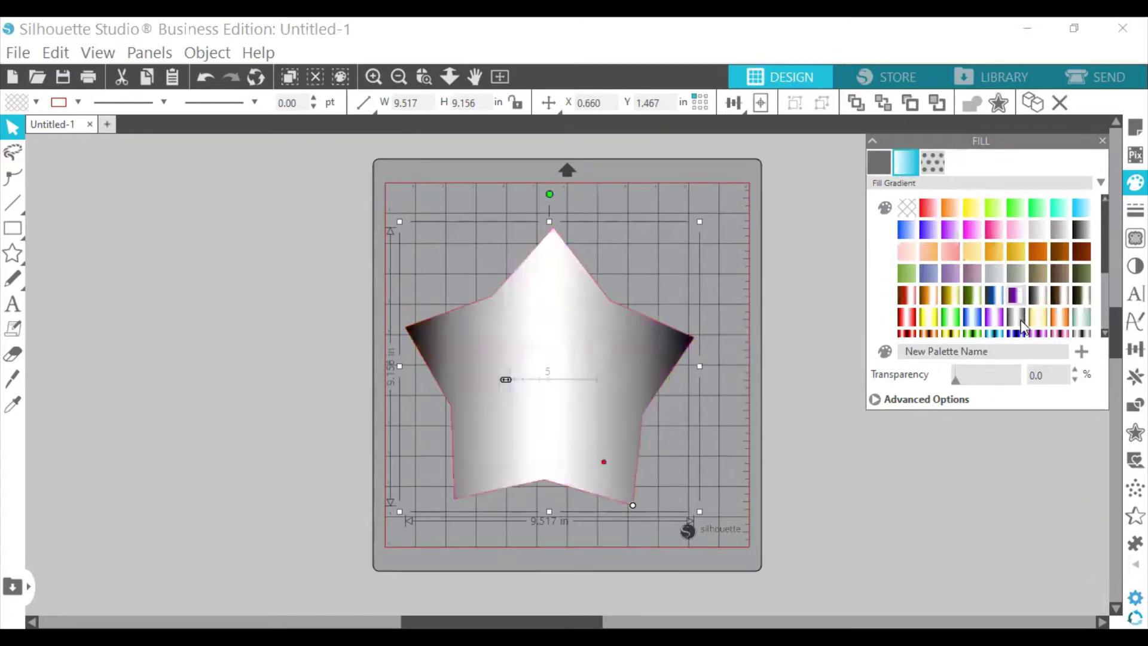
left_click(1067, 315)
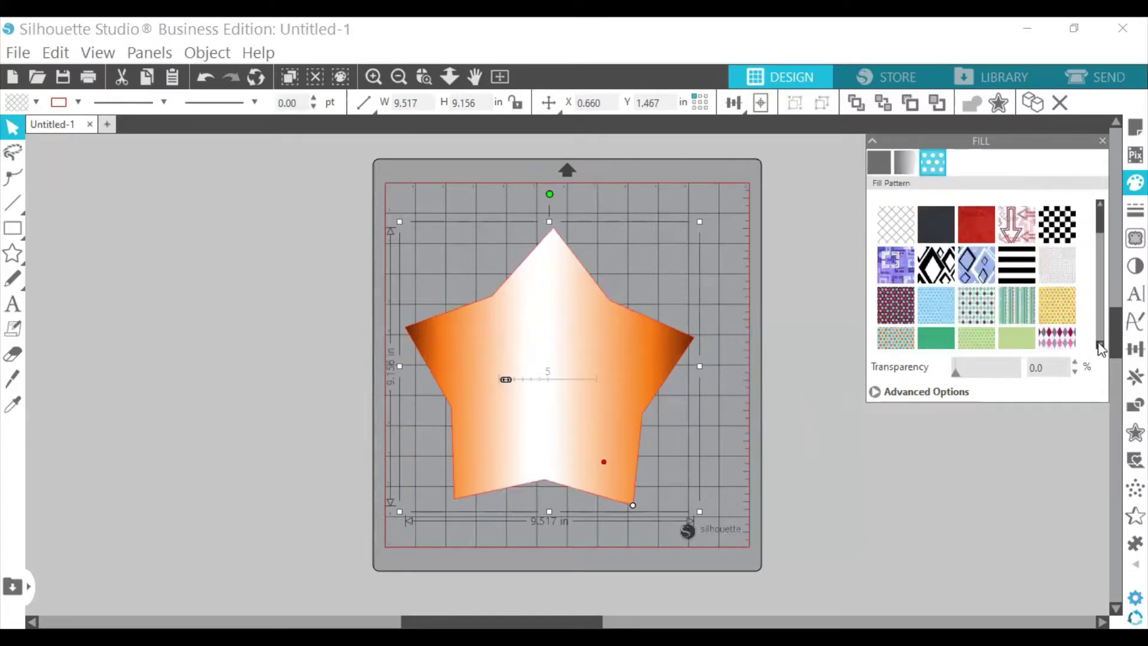
Try the crimson, dotted and plain yellow pattern fills on the star.
scroll(1099, 343, "down", 5)
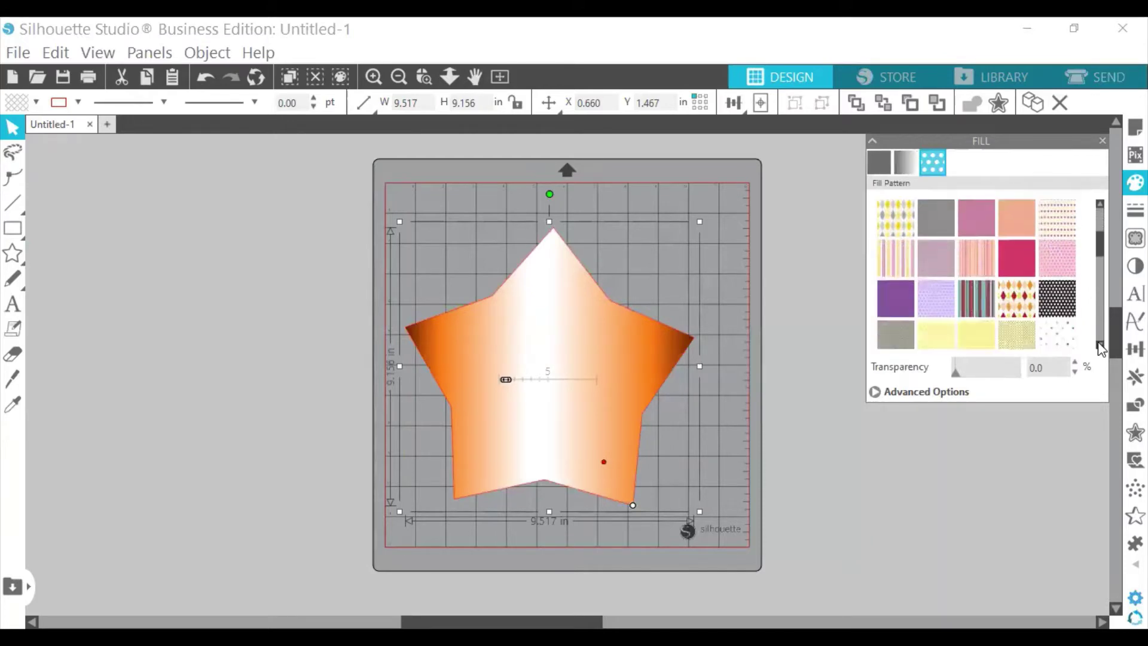
scroll(1099, 346, "down", 1)
left_click(1024, 231)
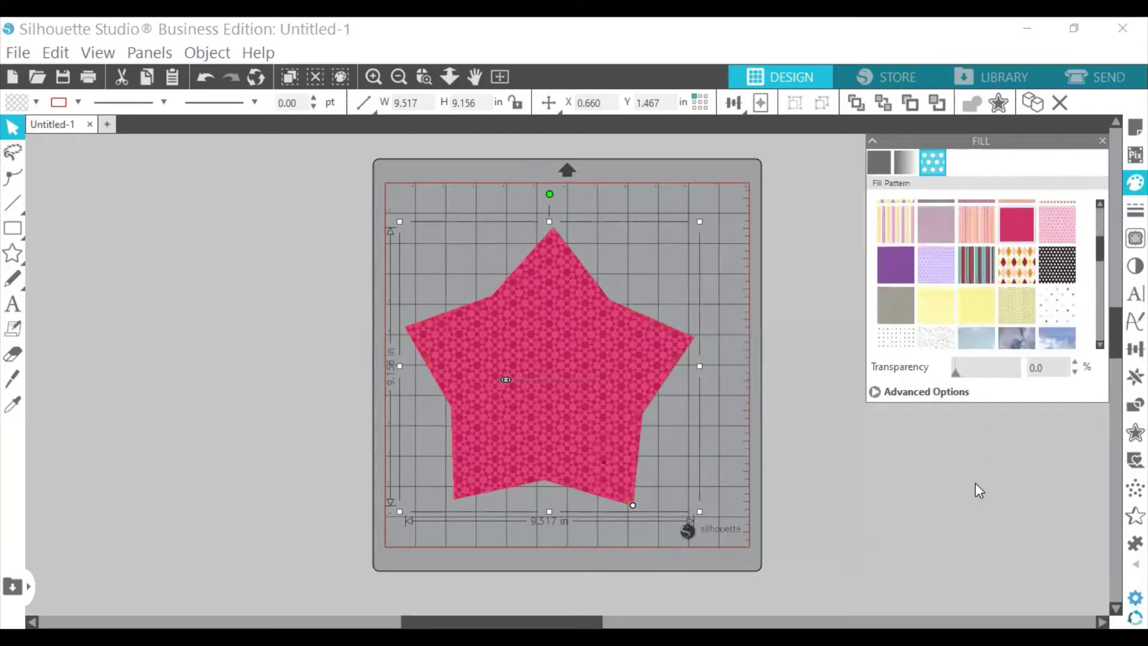
left_click(1053, 311)
left_click(1012, 309)
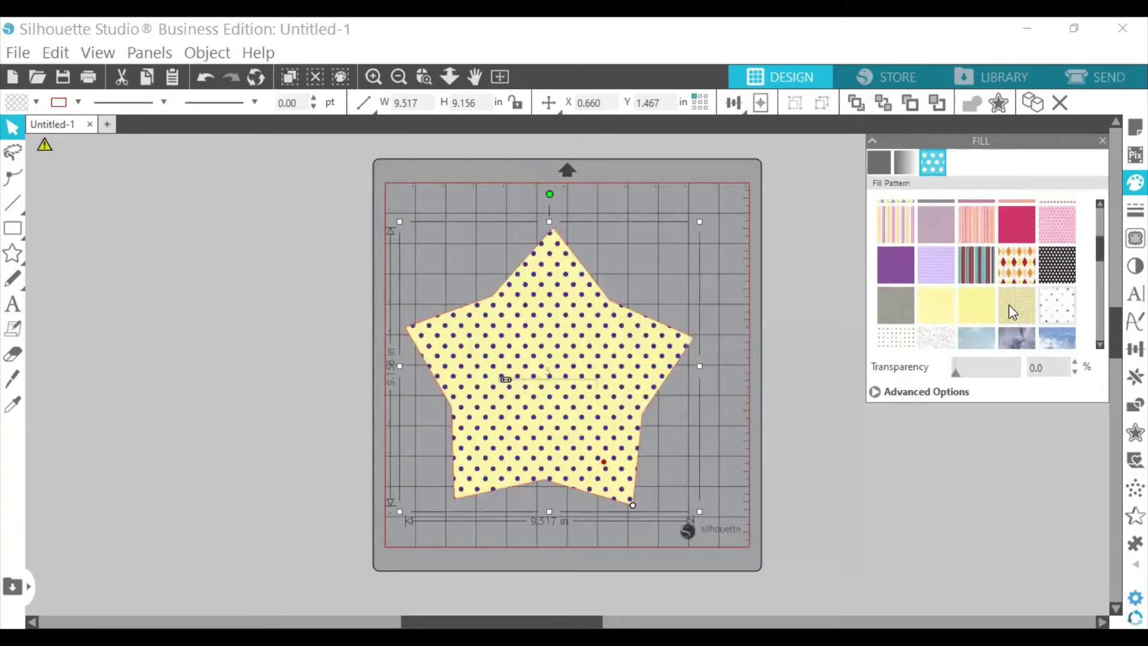
left_click(982, 307)
Try the cloudy sky and rainbow tie-dye pattern fills on the star.
left_click(1099, 346)
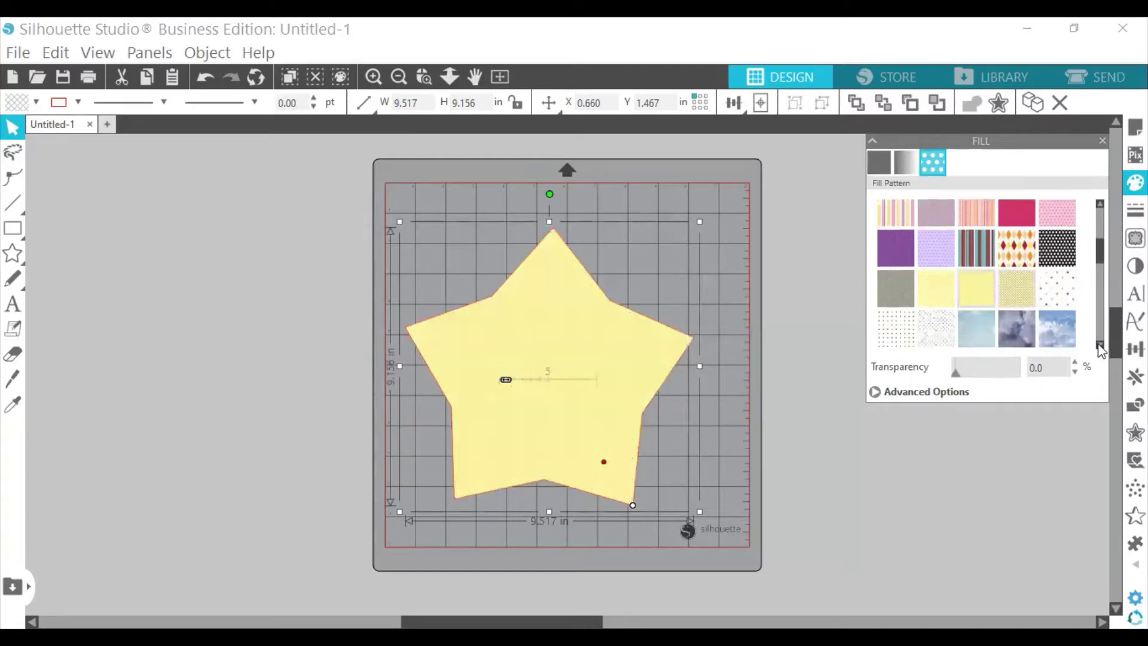
left_click(1099, 345)
left_click(1062, 284)
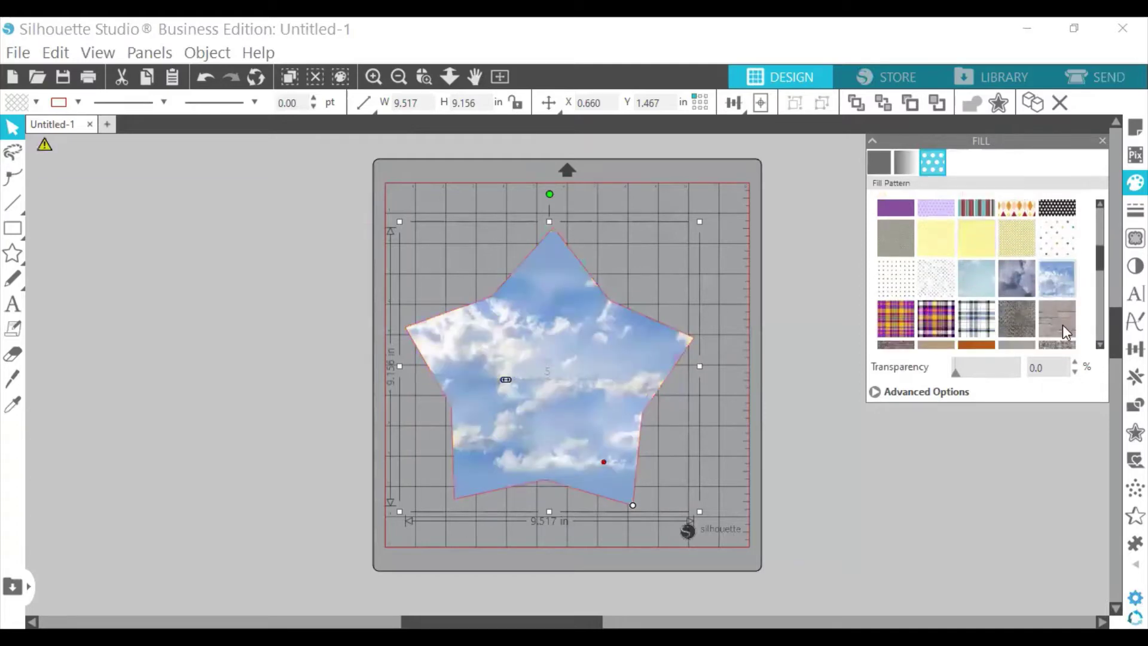
left_click(1099, 345)
left_click(1099, 346)
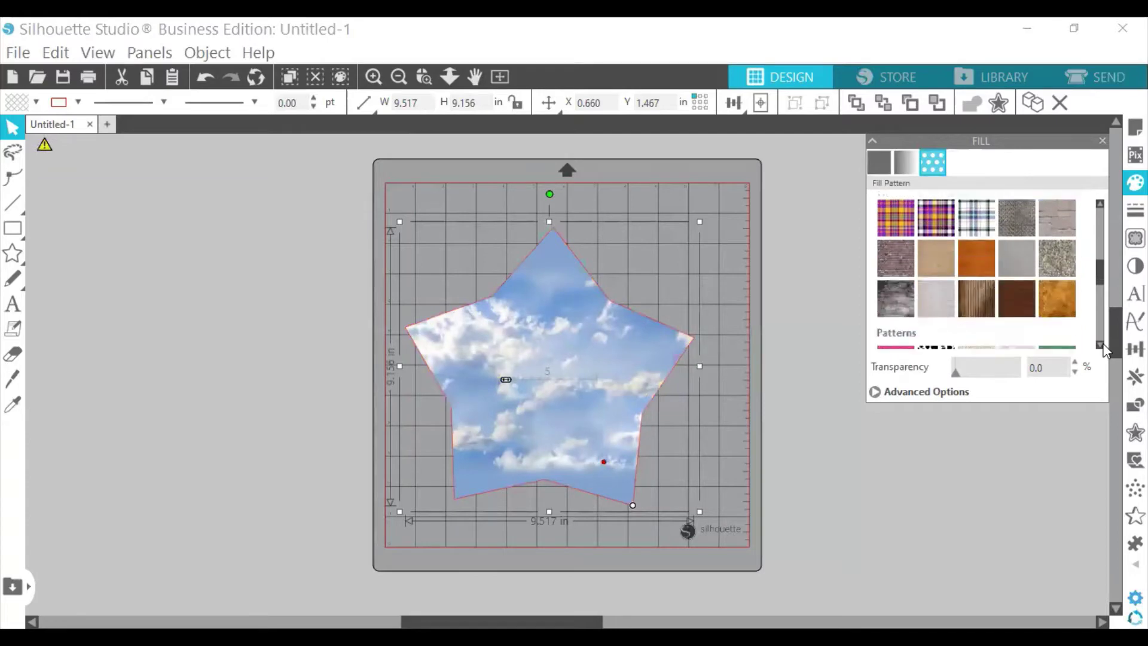
left_click(1099, 346)
left_click(1099, 346)
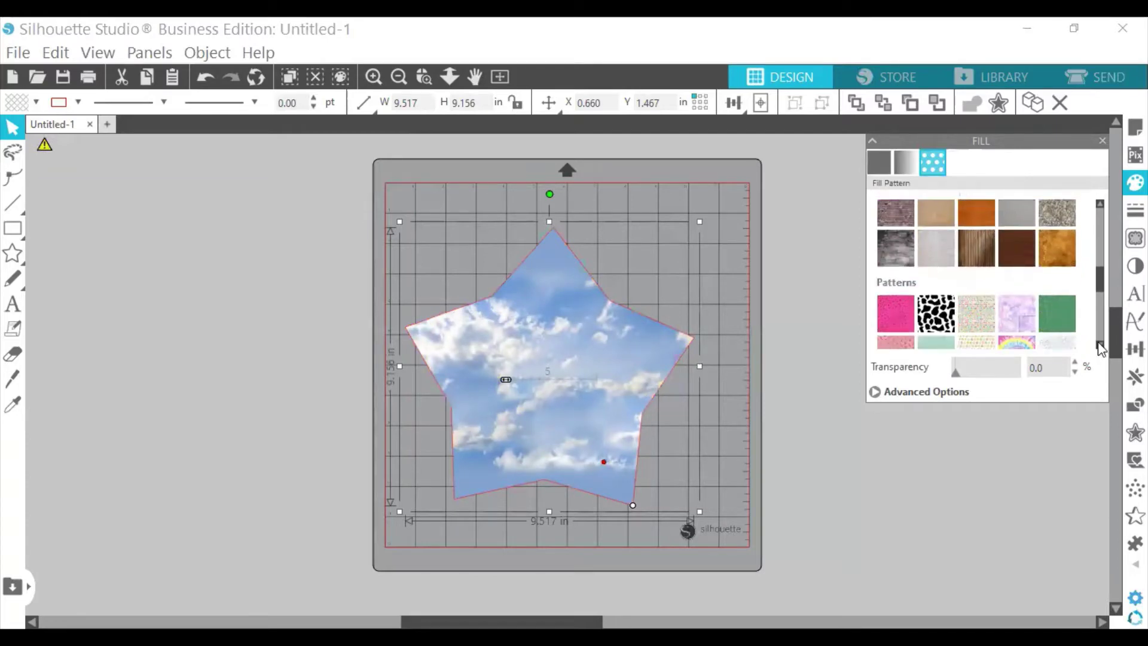
scroll(1100, 348, "down", 3)
left_click(1016, 286)
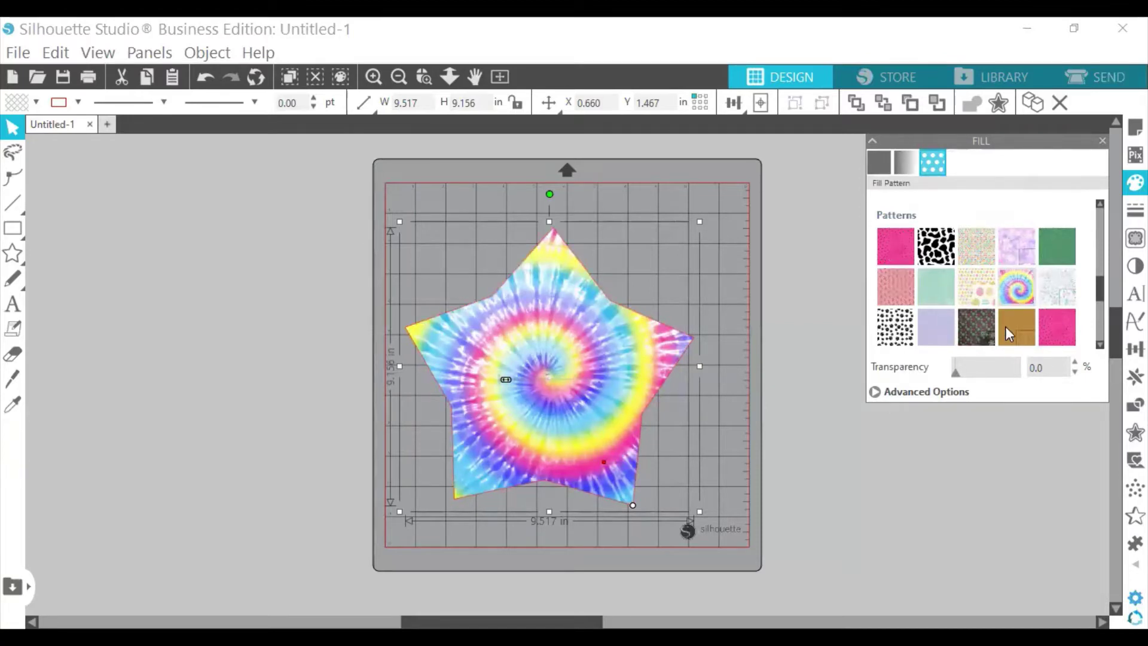
Try the black-and-white cow print pattern on the star and replace it with a solid teal fill.
scroll(1102, 346, "down", 3)
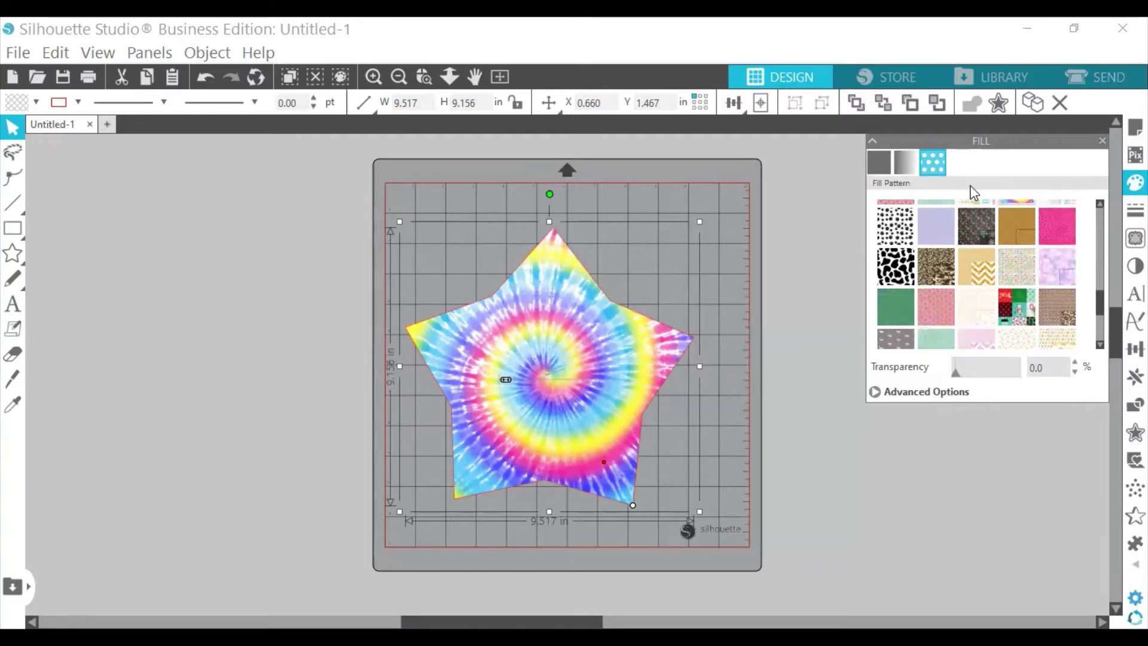
left_click(980, 275)
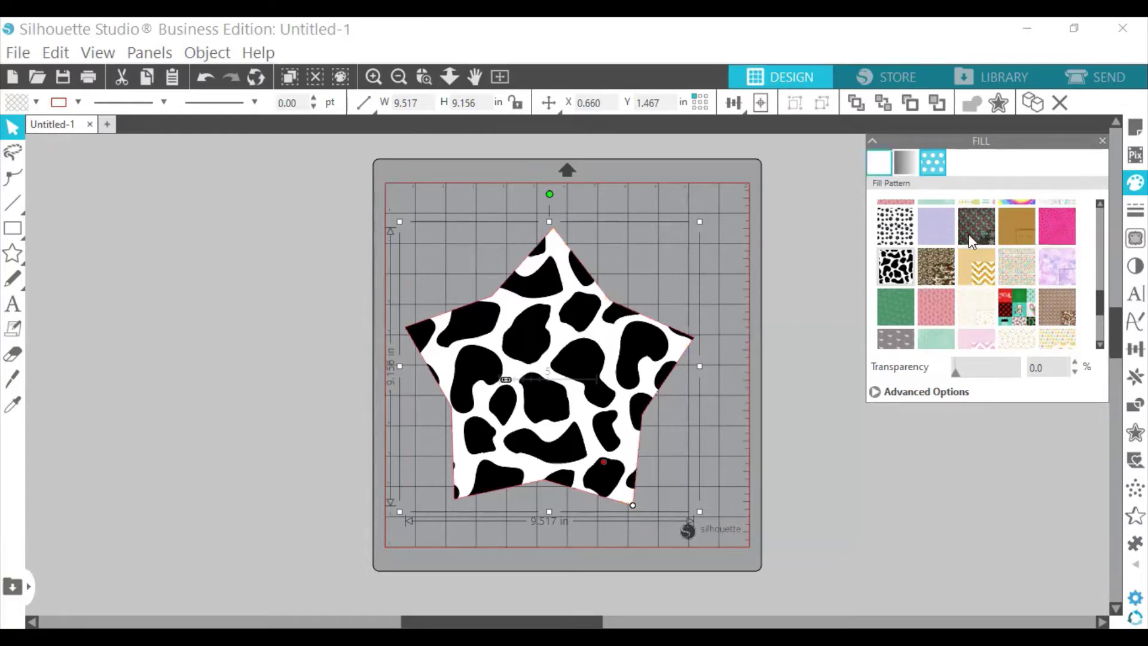
left_click(939, 201)
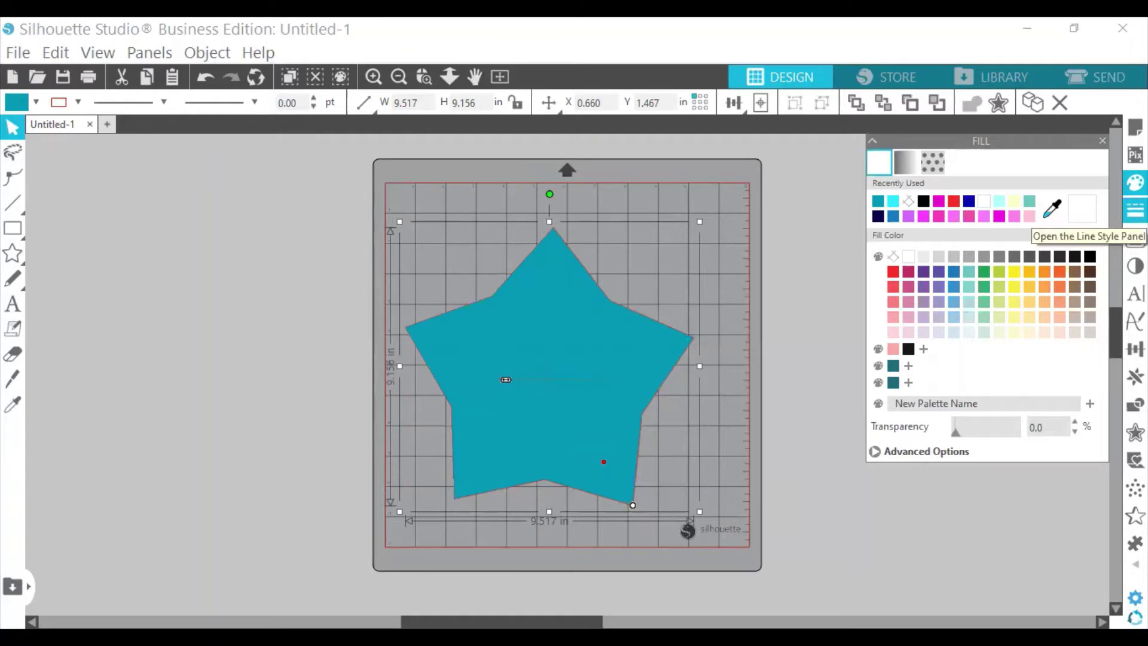
Open the star's line style settings, try navy, blue, red and pink line colors, and choose orange for the outline.
left_click(1134, 210)
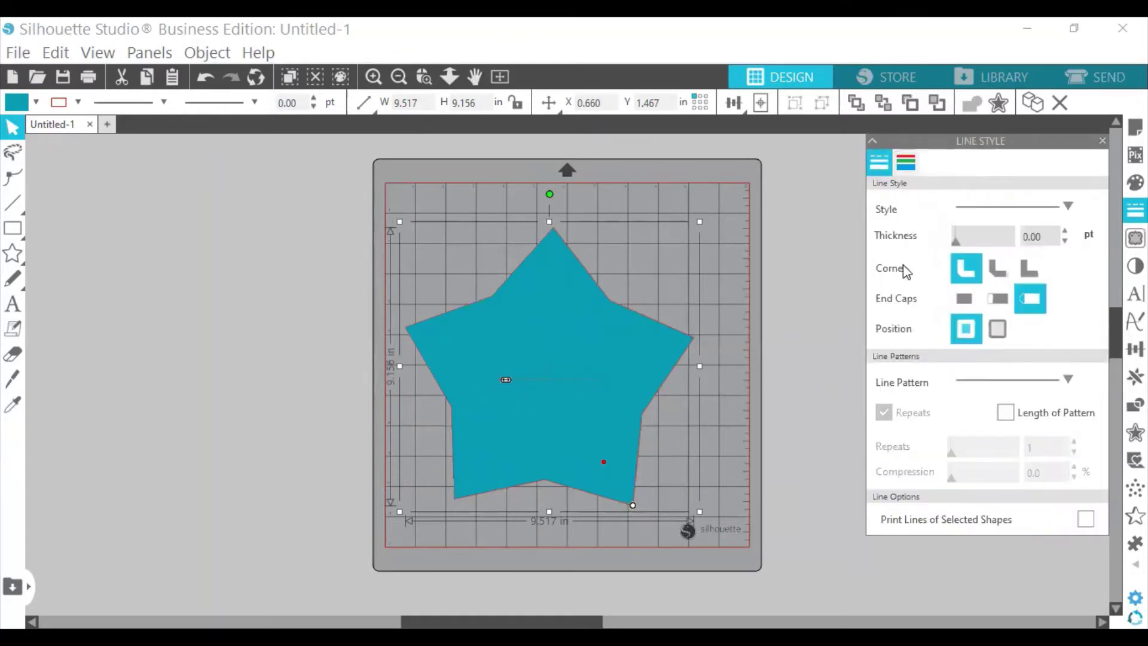
left_click(906, 163)
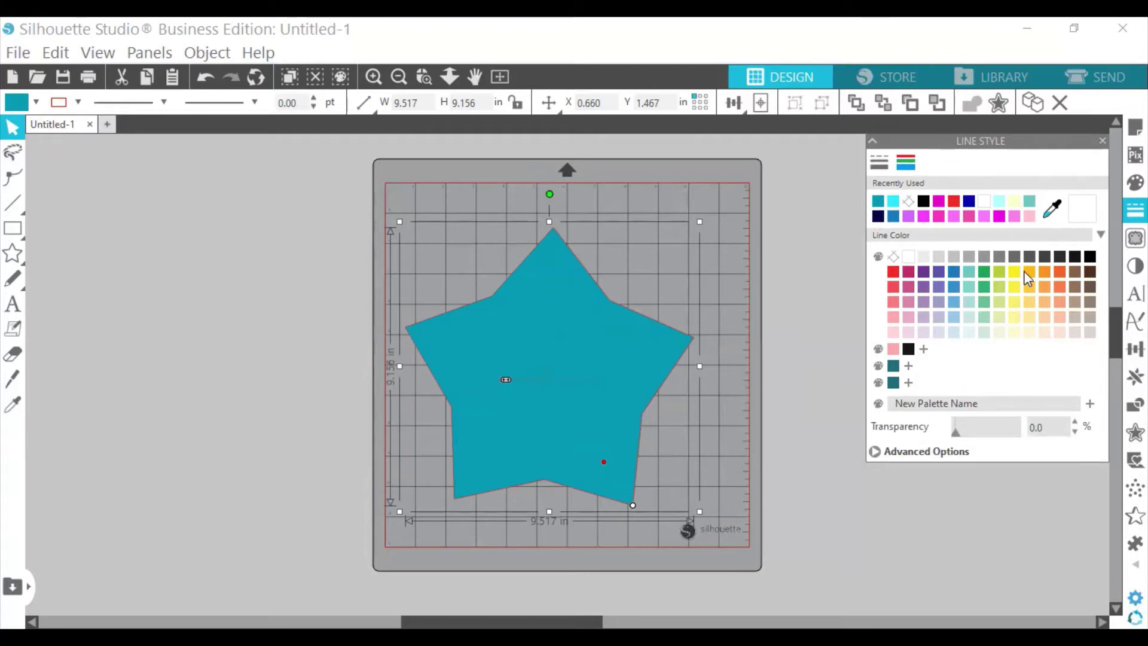
left_click(909, 202)
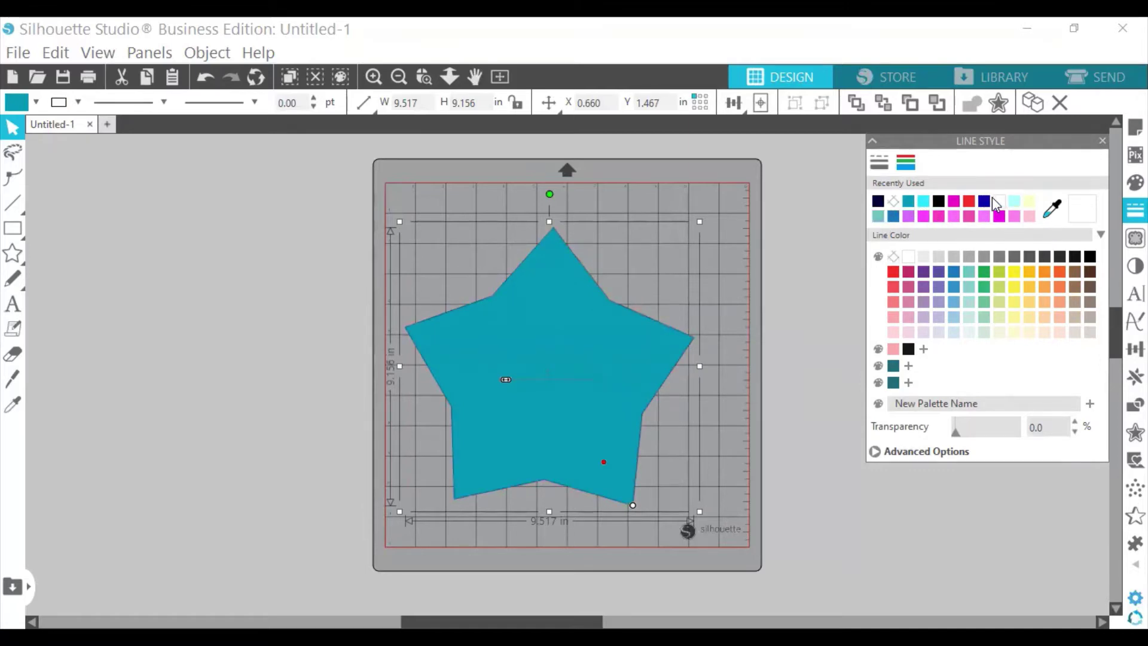
left_click(983, 201)
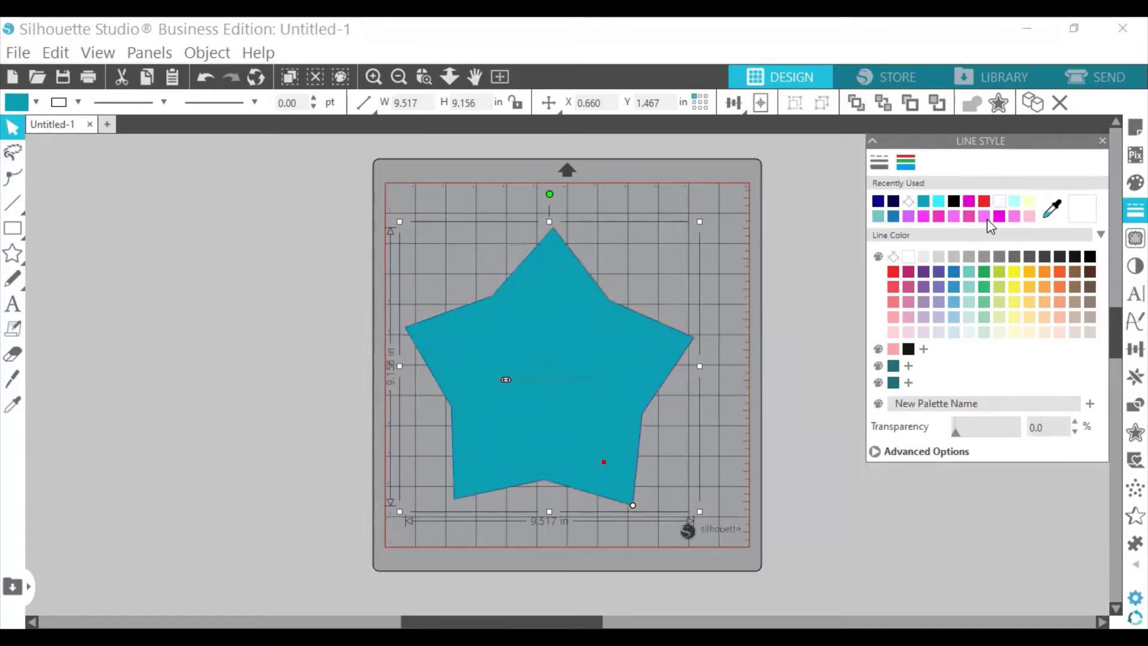
left_click(984, 202)
left_click(1028, 216)
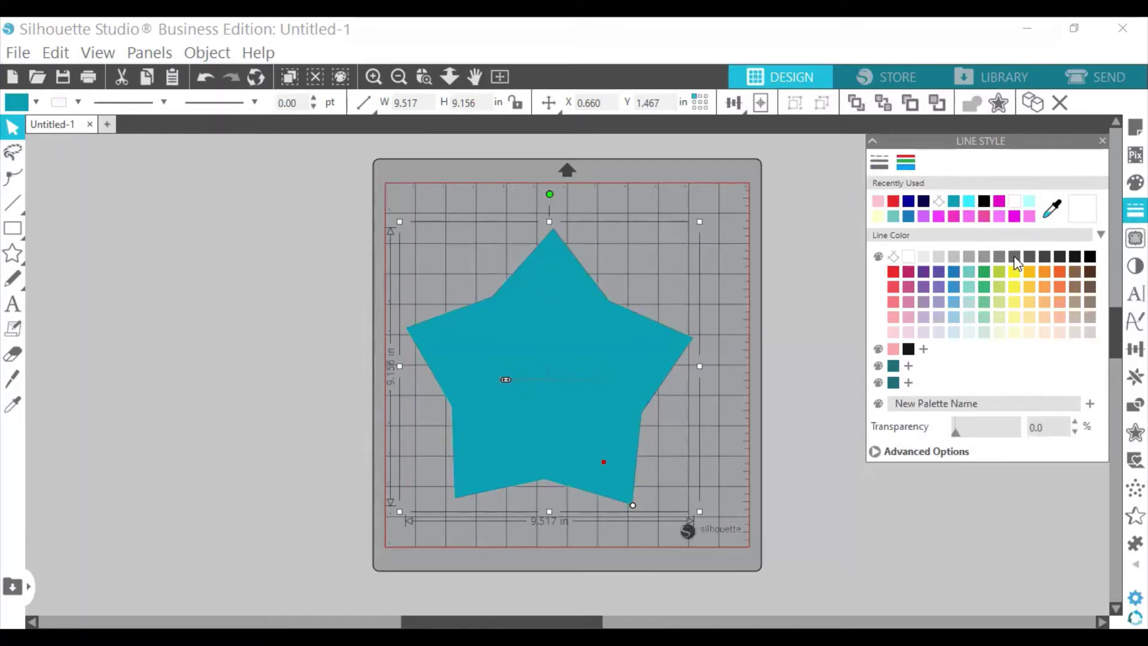
left_click(1059, 273)
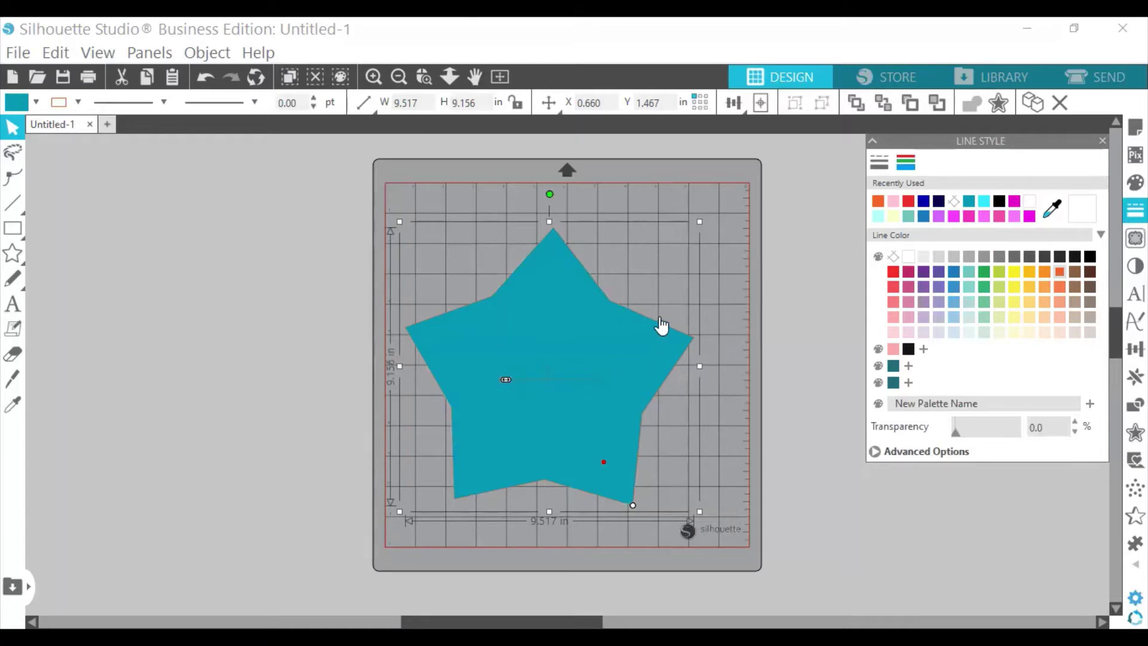
Set the star's outline thickness to 14 pt and try the other corner styles, ending on the third one.
left_click(878, 163)
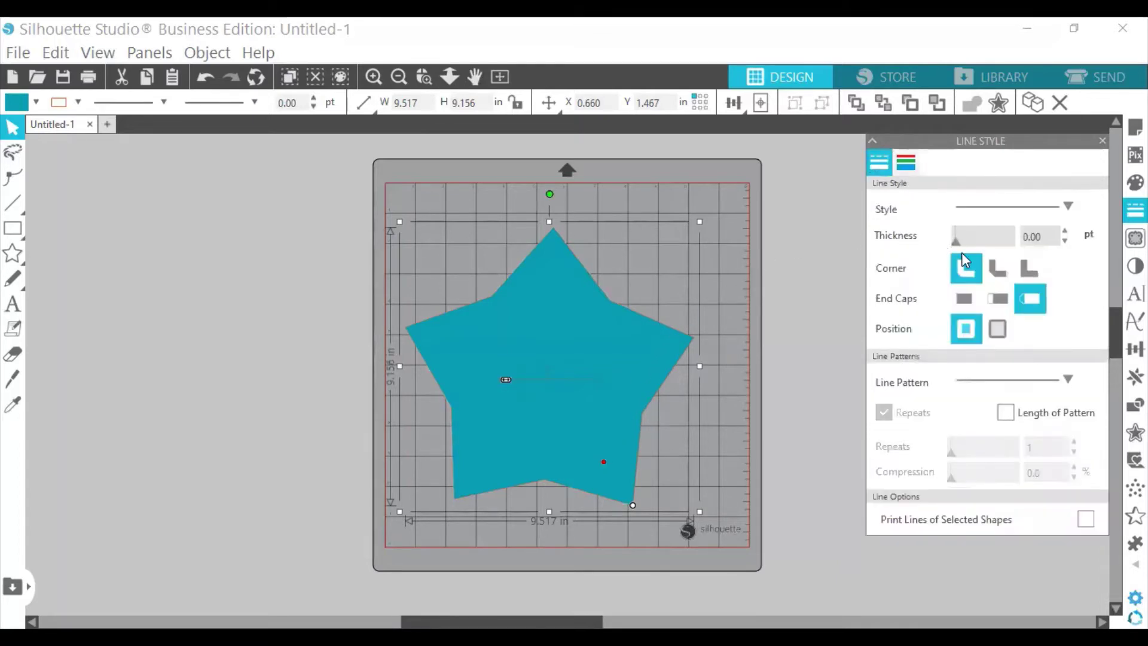
left_click_drag(955, 241, 999, 244)
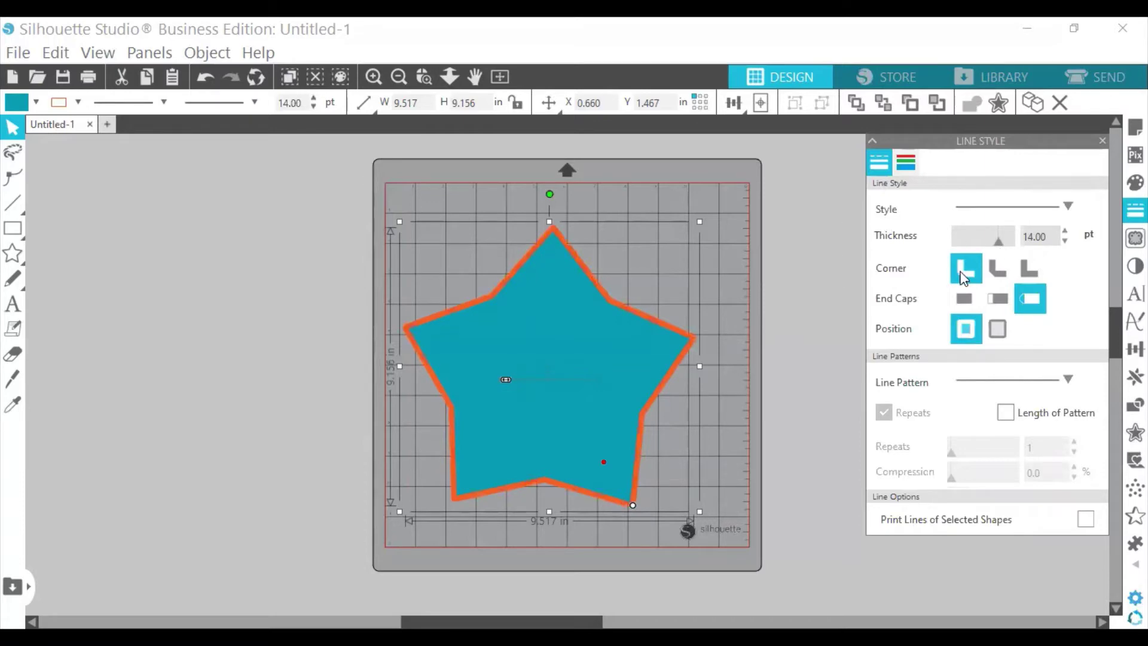
left_click(998, 272)
left_click(1020, 269)
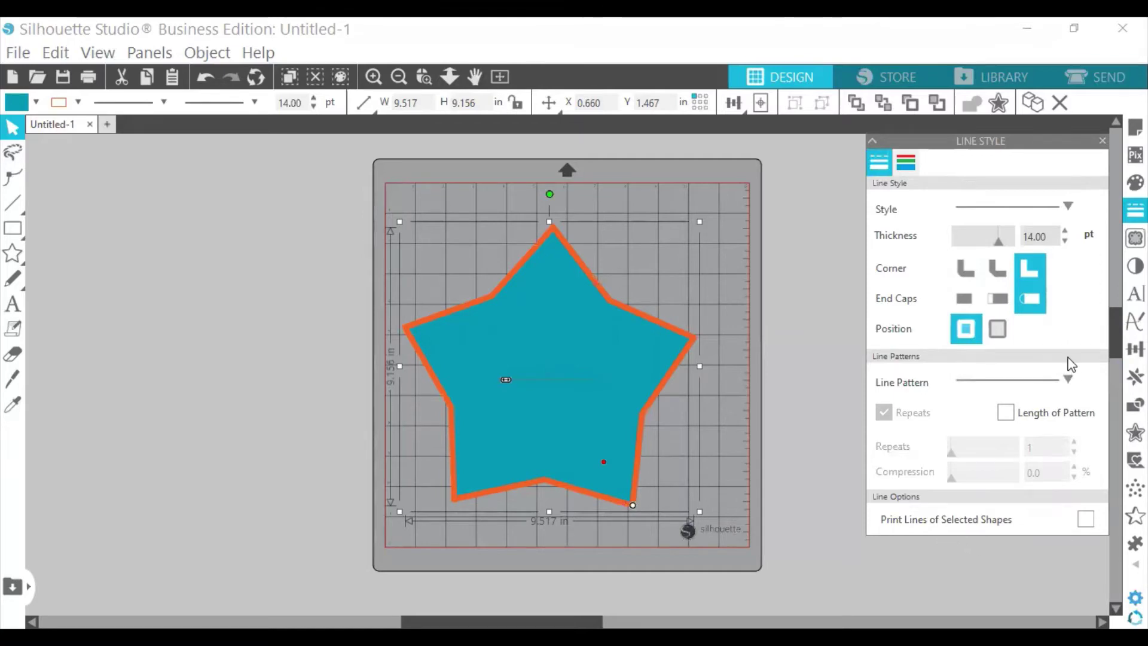
Reduce the outline thickness to 7 pt, deselect the star, and close the line style options.
mouse_move(998, 242)
left_mouse_down()
mouse_move(954, 246)
mouse_move(978, 246)
left_mouse_up()
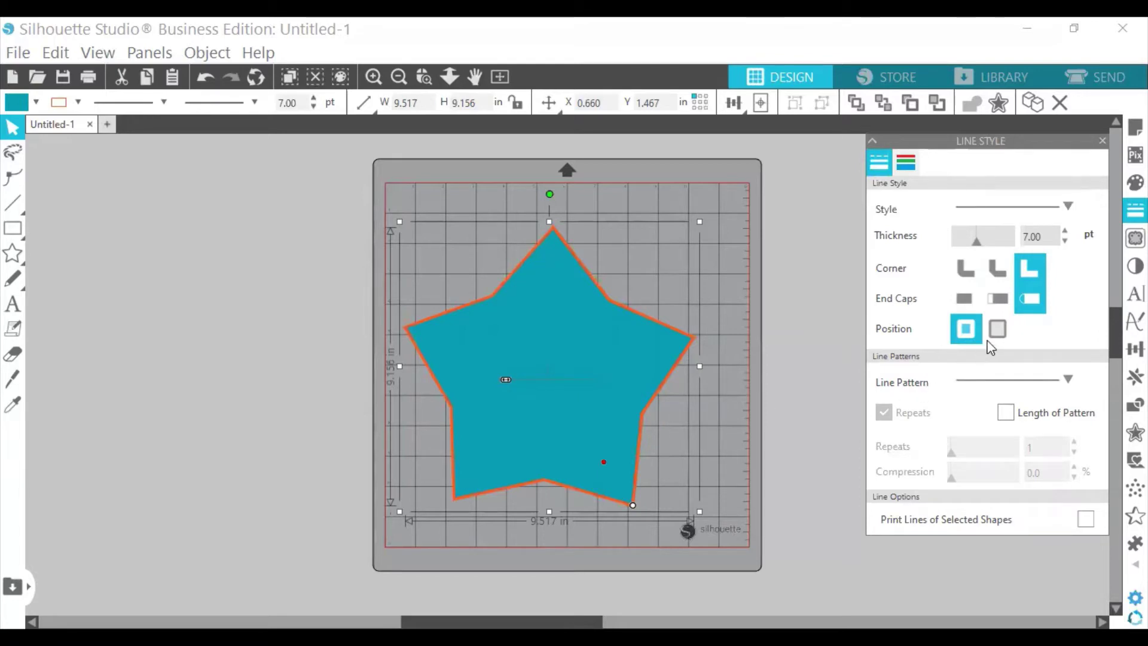
left_click(815, 187)
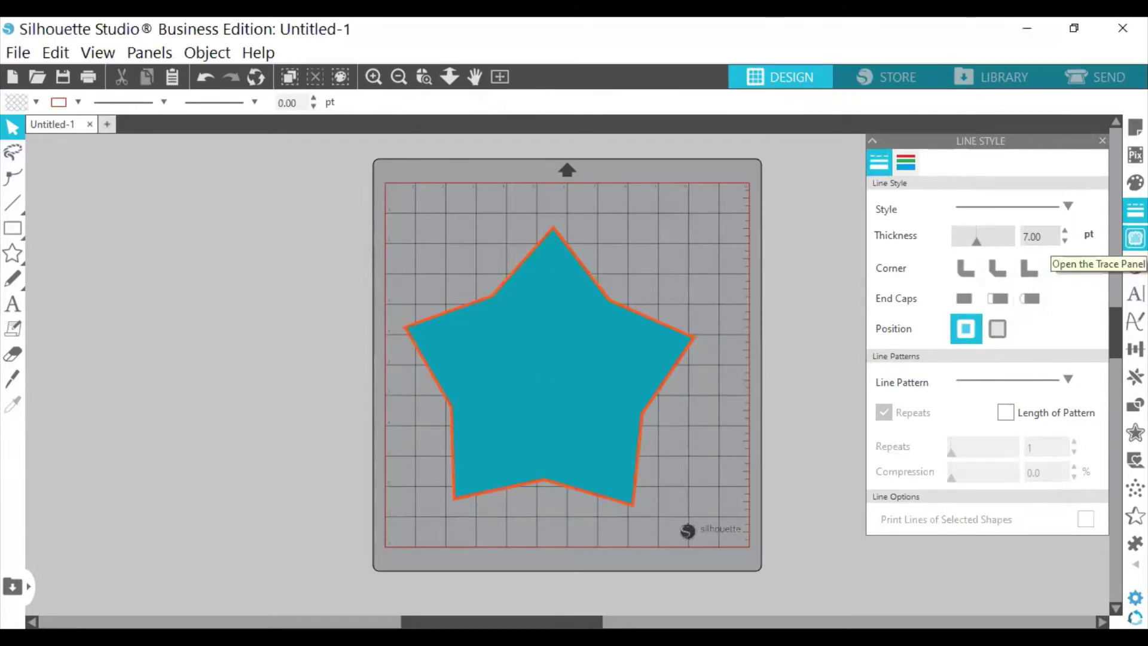
left_click(1101, 142)
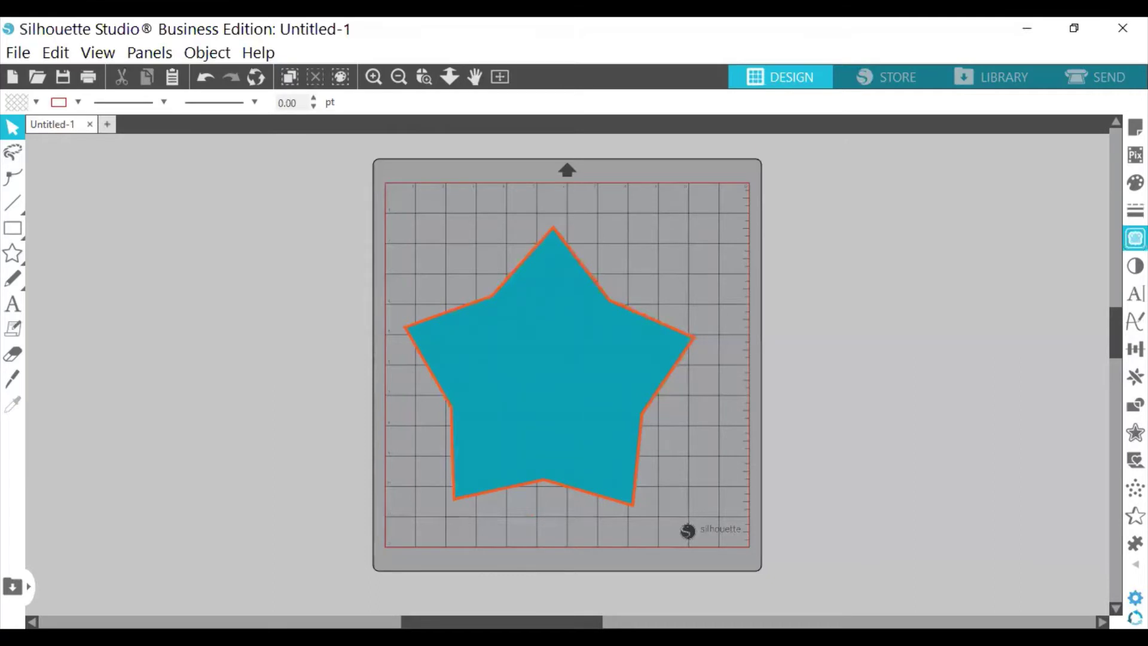
Open the trace options, look through Trace by Color and Magnet Trace, and return to the standard trace settings.
left_click(1134, 237)
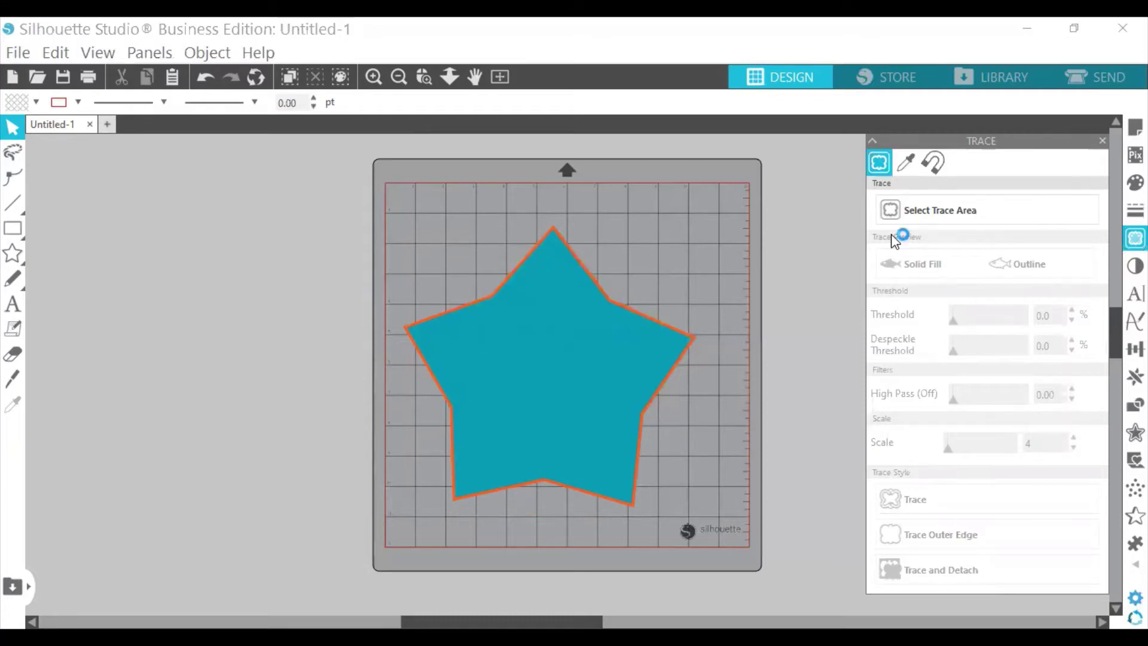
left_click(979, 220)
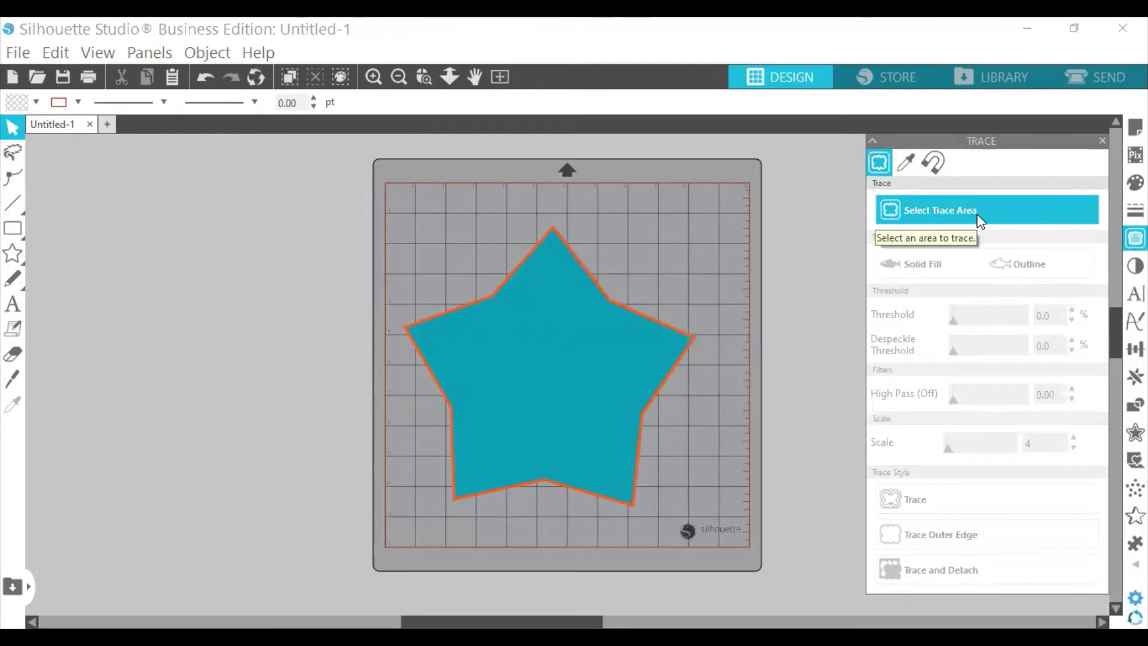
left_click(905, 163)
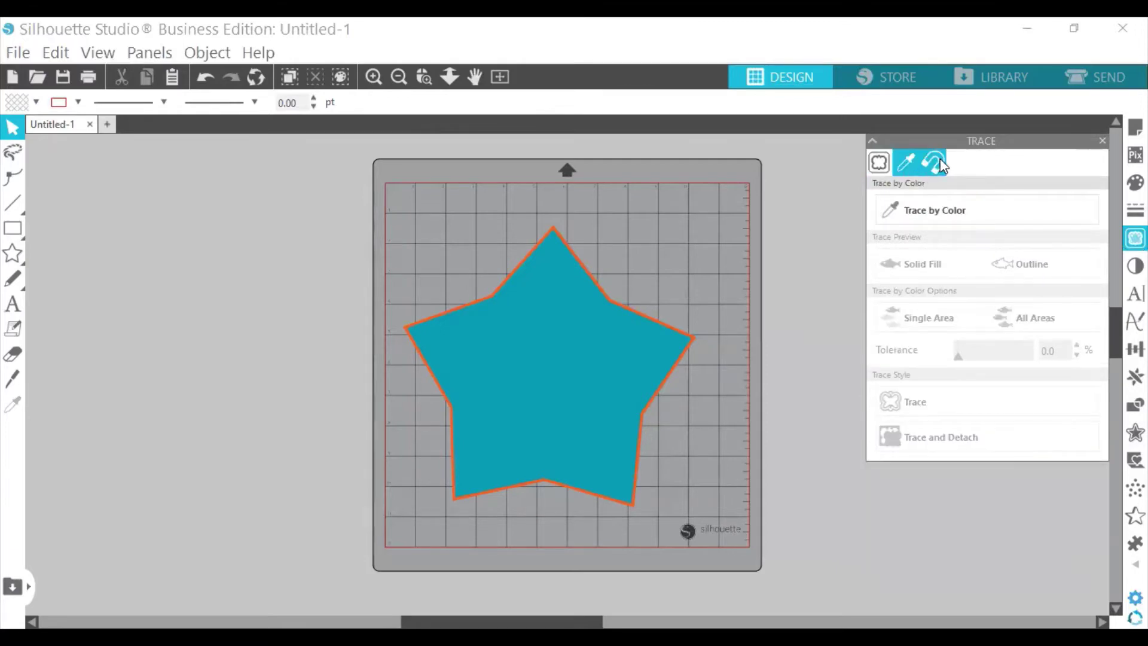
left_click(933, 161)
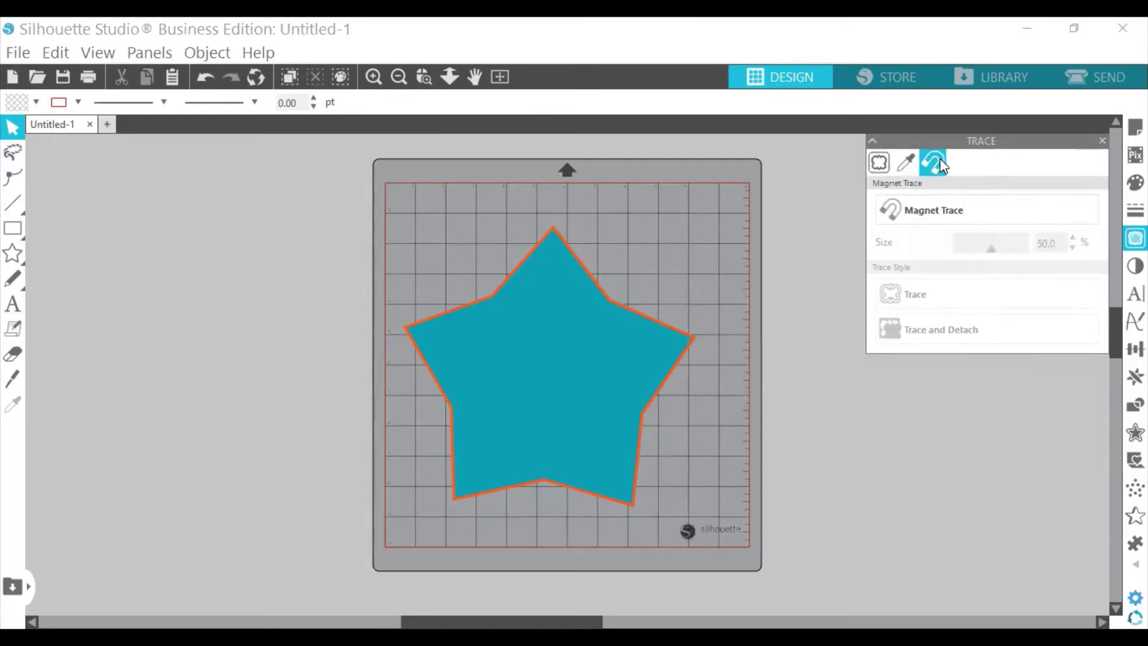
left_click(878, 163)
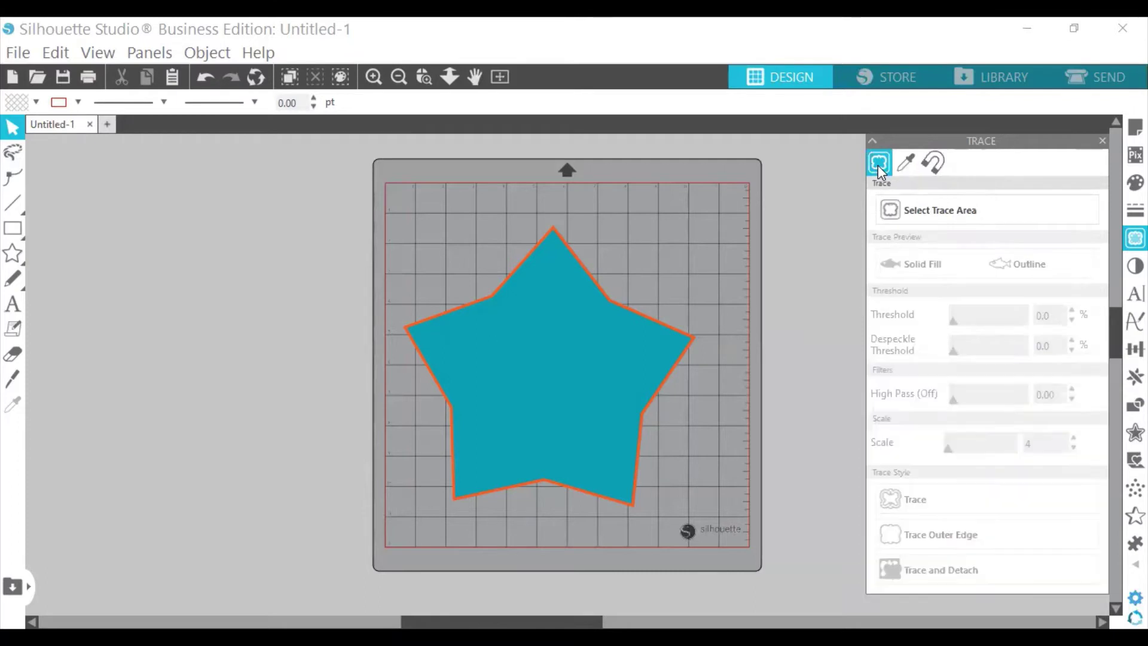
Select a trace area over the star and extend it to about 10.8 by 9.9 in to enclose the whole shape.
left_click(936, 216)
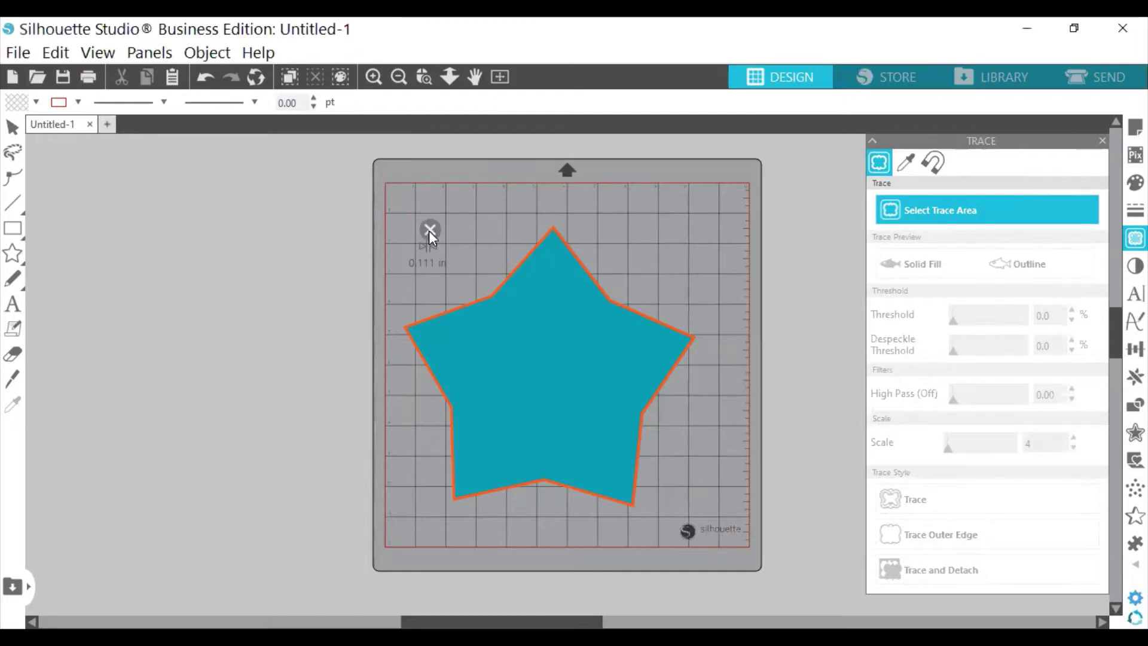
mouse_move(426, 230)
left_mouse_down()
mouse_move(497, 313)
mouse_move(516, 405)
left_mouse_up()
mouse_move(534, 475)
left_mouse_down()
mouse_move(634, 601)
mouse_move(728, 522)
left_mouse_up()
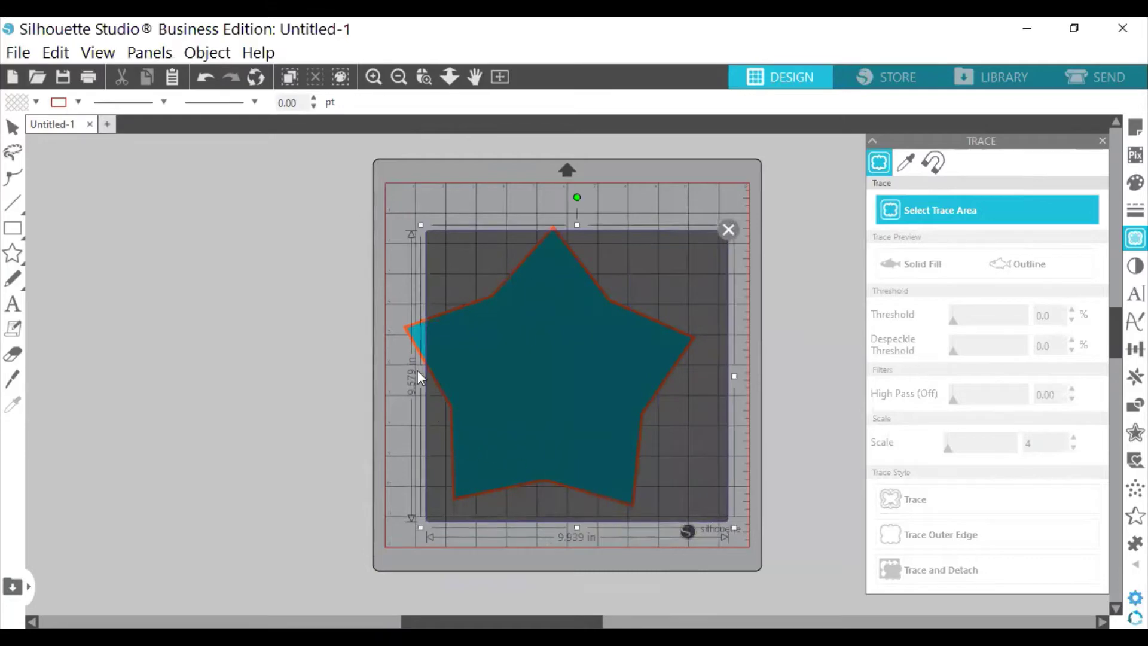
left_click_drag(420, 378, 395, 376)
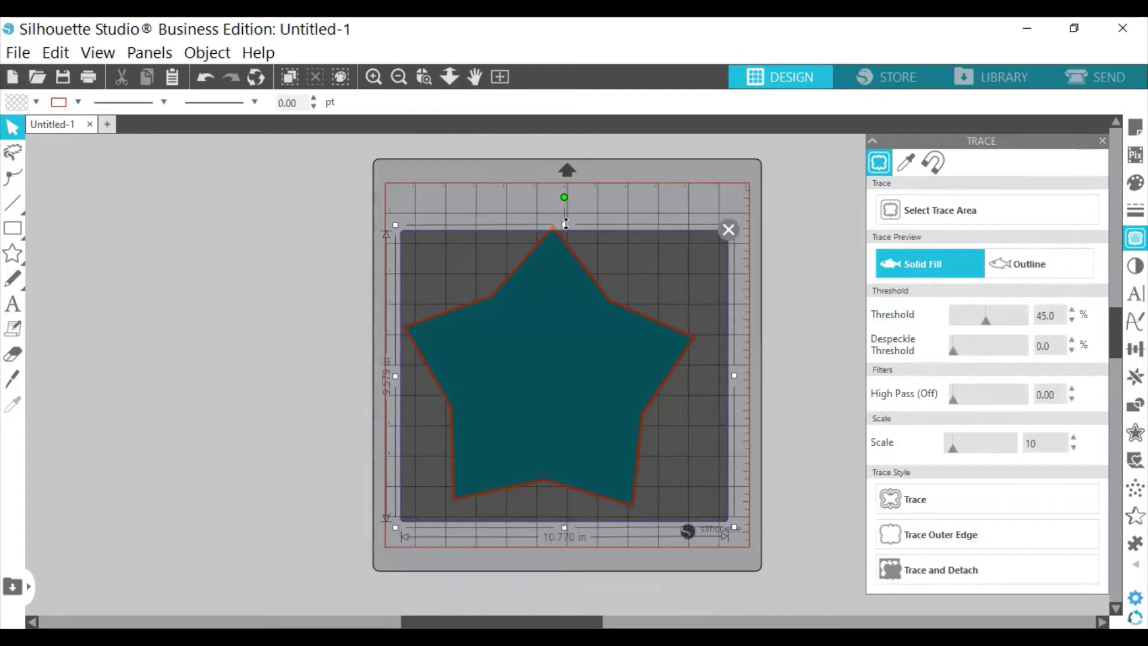
left_click_drag(566, 223, 567, 214)
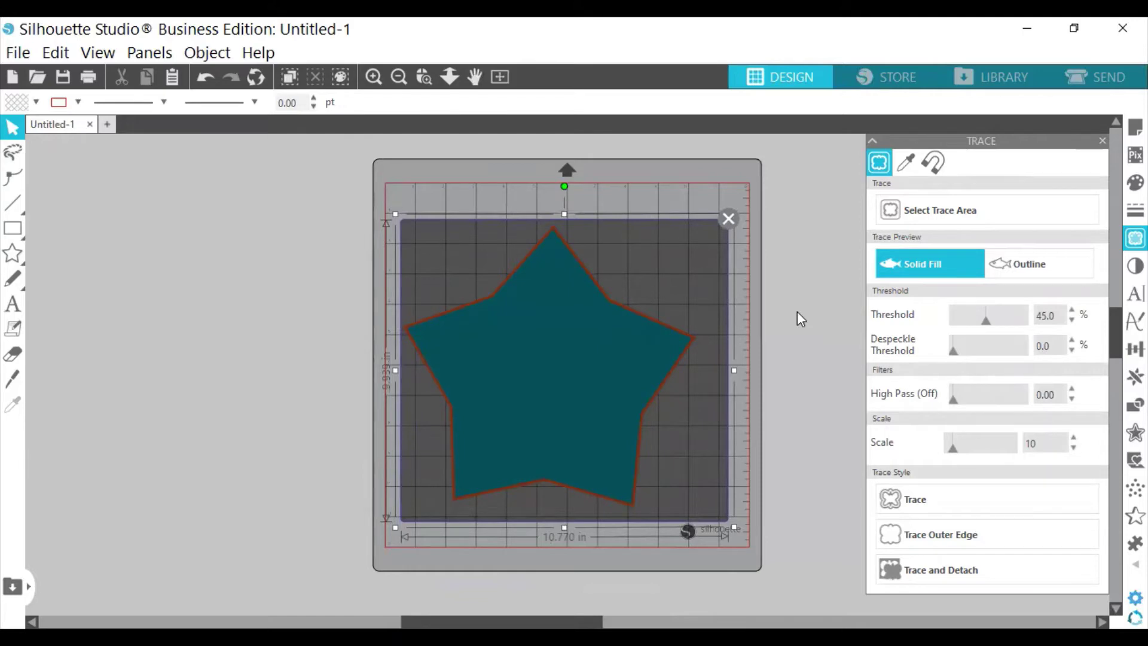
Trace the star with the plain Trace style and move the star off the cutting mat.
left_click(946, 511)
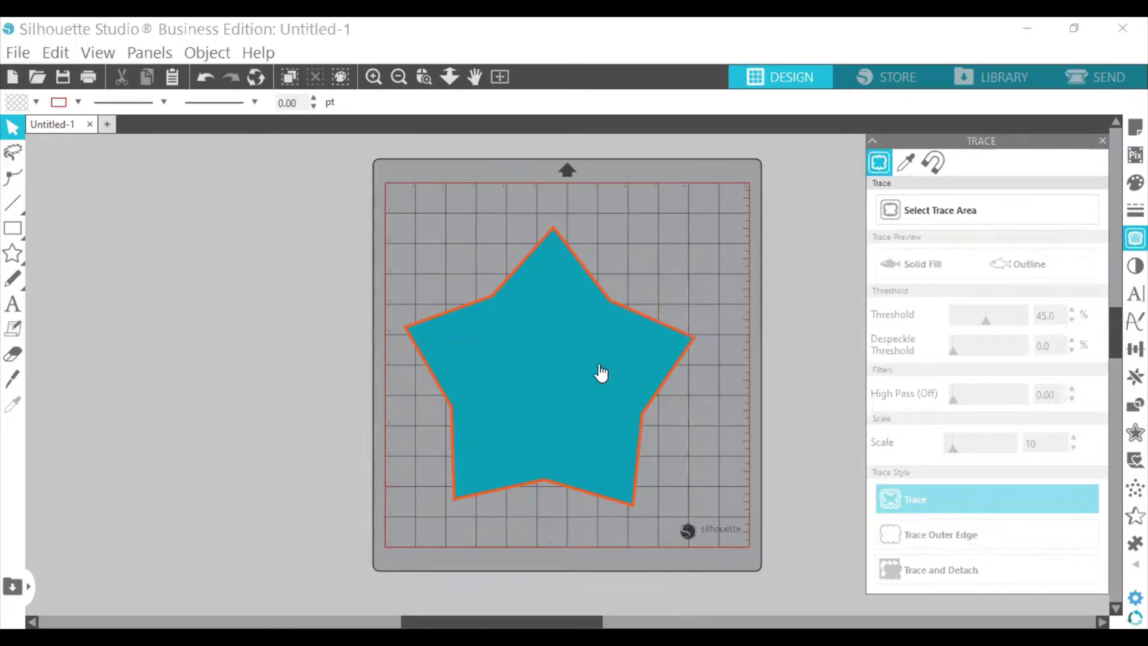
left_click_drag(601, 372, 607, 342)
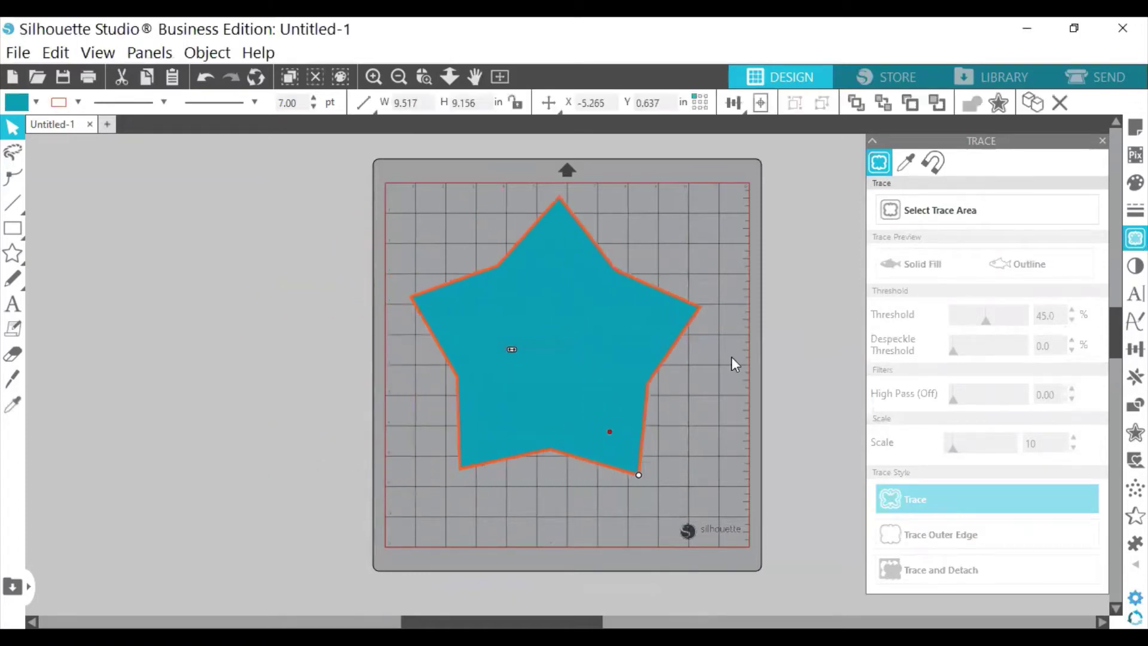
left_click_drag(731, 357, 240, 312)
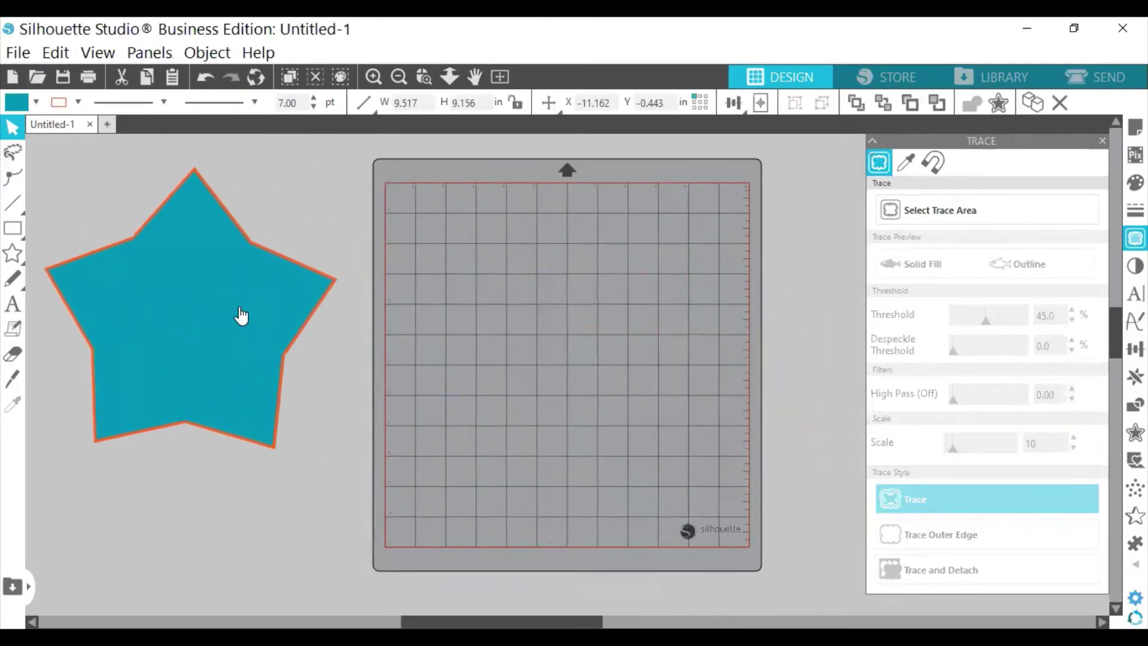
Delete the teal star beside the mat.
right_click(239, 306)
left_click(49, 125)
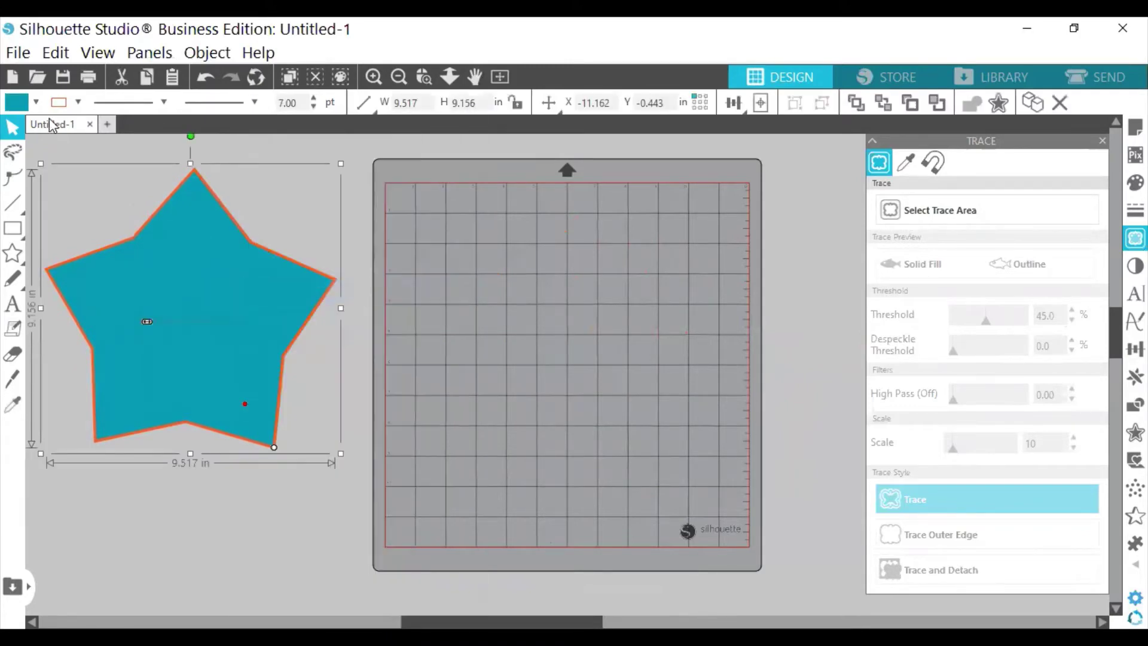
key("Delete")
Open the 6excusethemess.studio3 design from the library and move the quote closer to the middle of the mat.
left_click(997, 83)
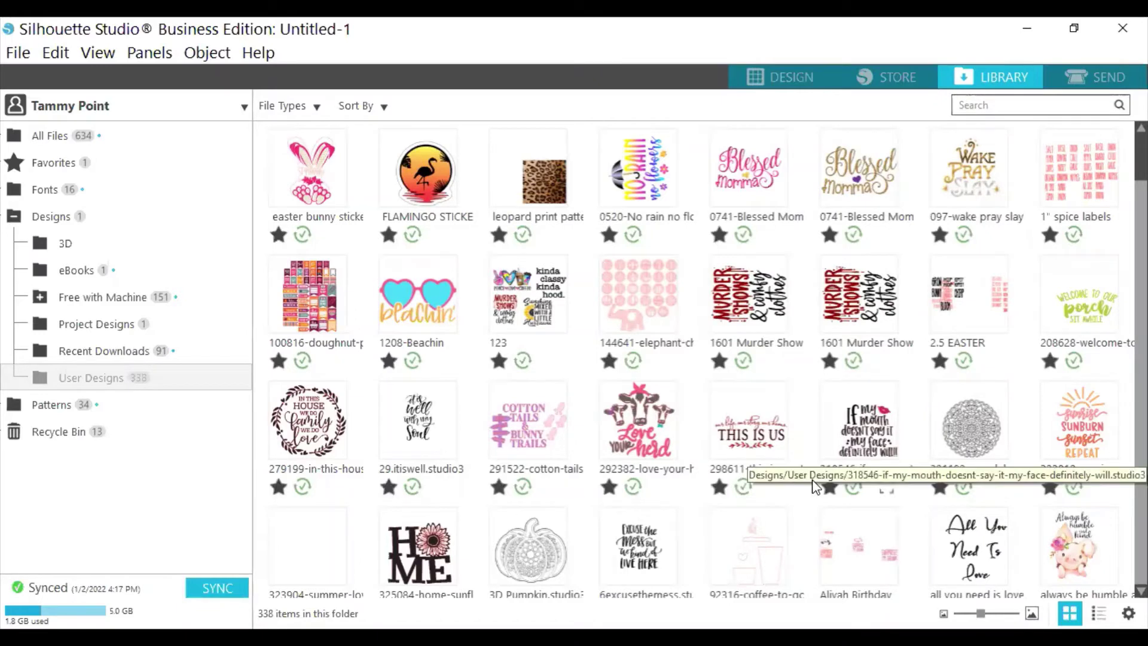
left_click(652, 556)
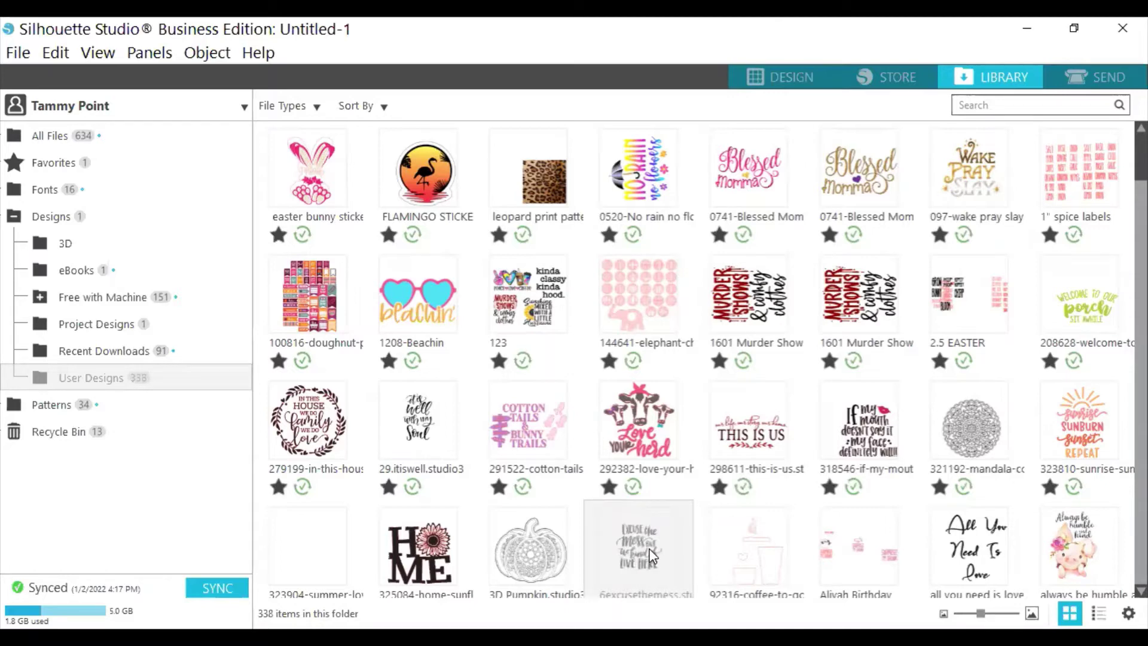
double_click(652, 555)
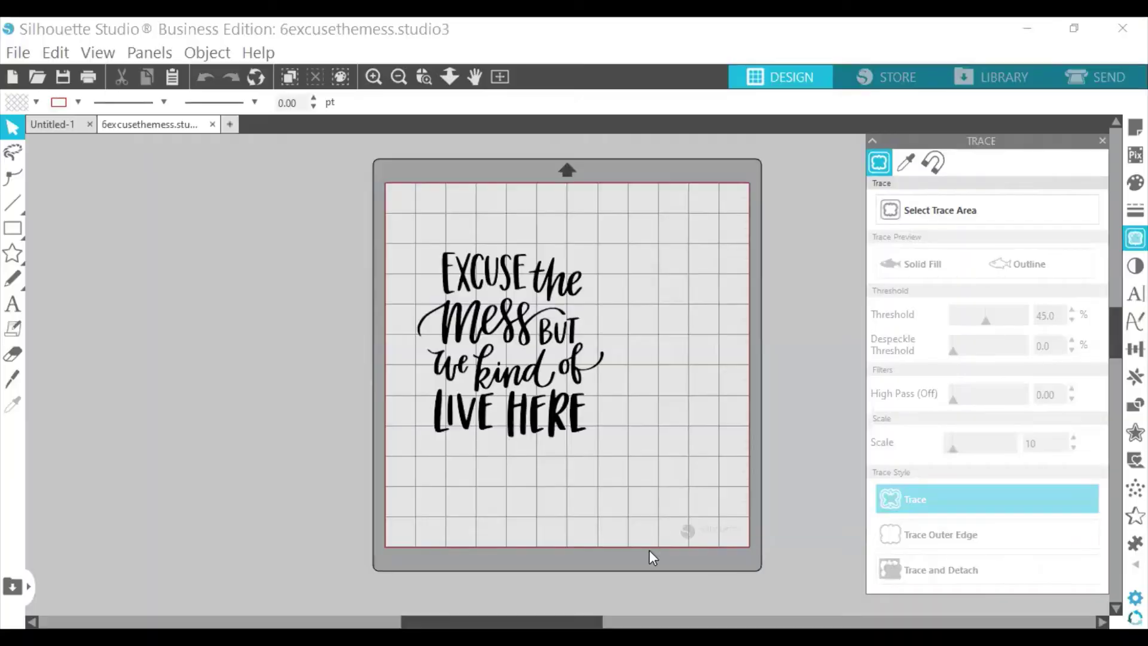
left_click_drag(609, 346, 576, 339)
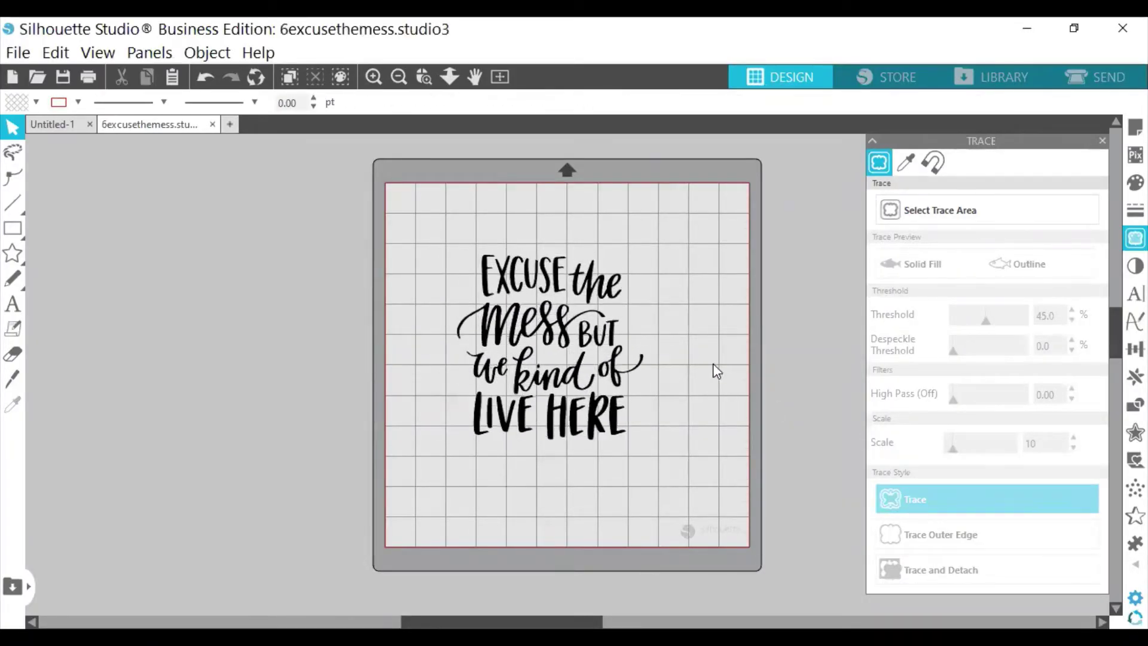
Select a trace area about 7.0 by 7.1 in around the quote.
left_click(893, 210)
left_click(571, 359)
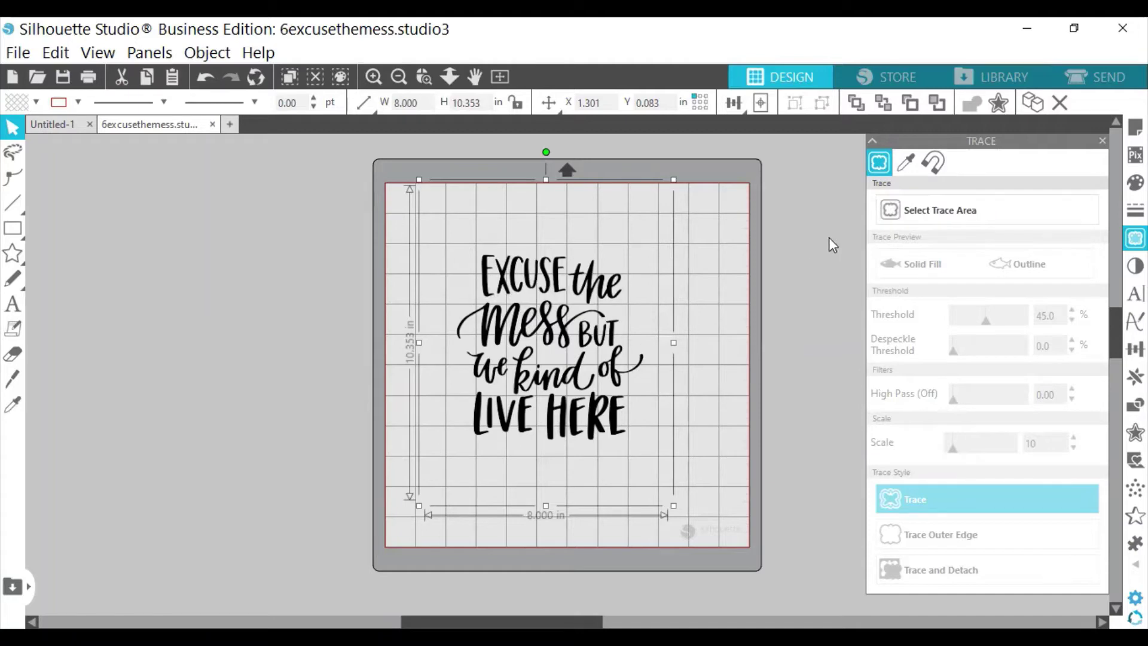
left_click(960, 210)
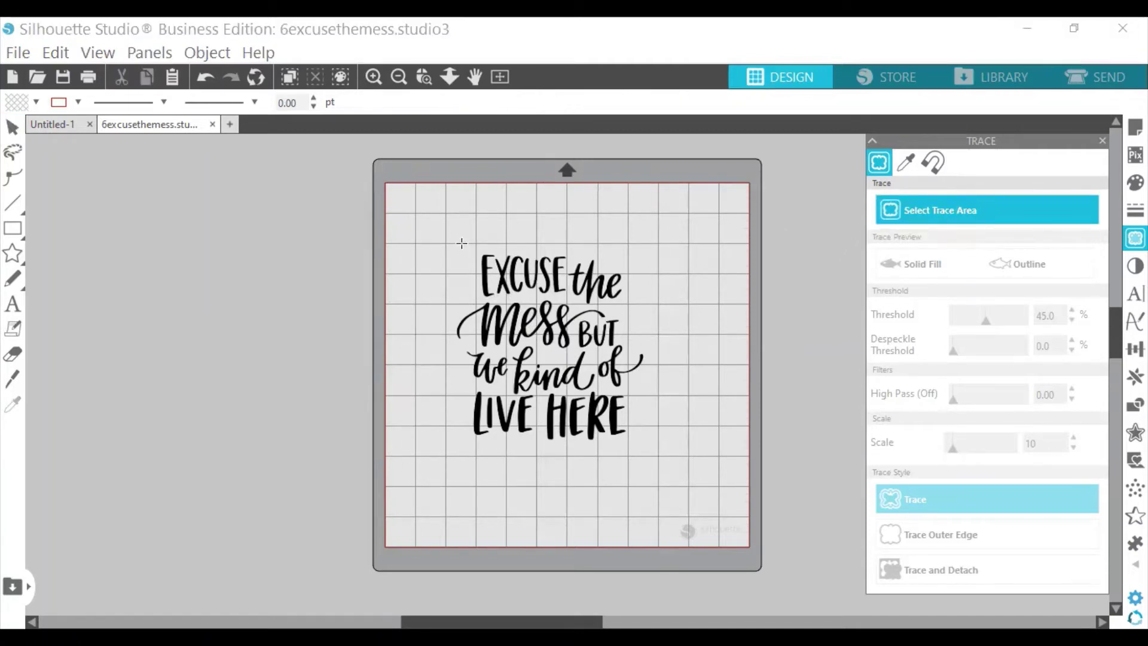
mouse_move(462, 243)
left_mouse_down()
mouse_move(473, 365)
mouse_move(528, 451)
mouse_move(675, 466)
left_mouse_up()
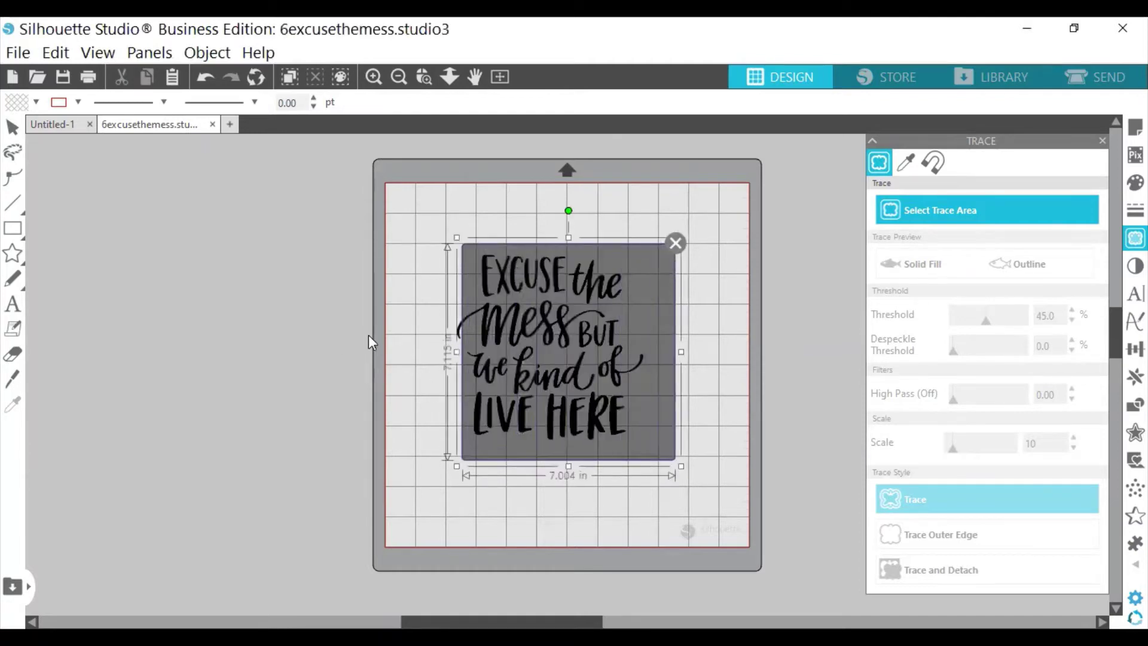
Shift the quote to the right and enlarge the trace area to about 9.0 by 7.6 in around all of it.
left_click(439, 348)
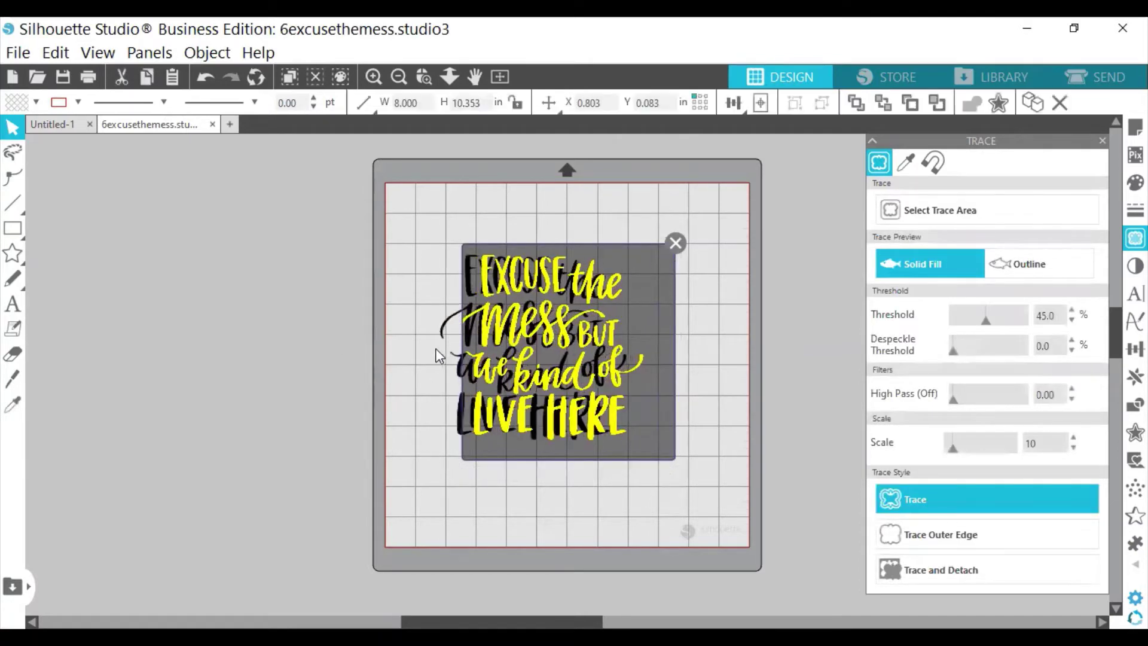
left_click(451, 391)
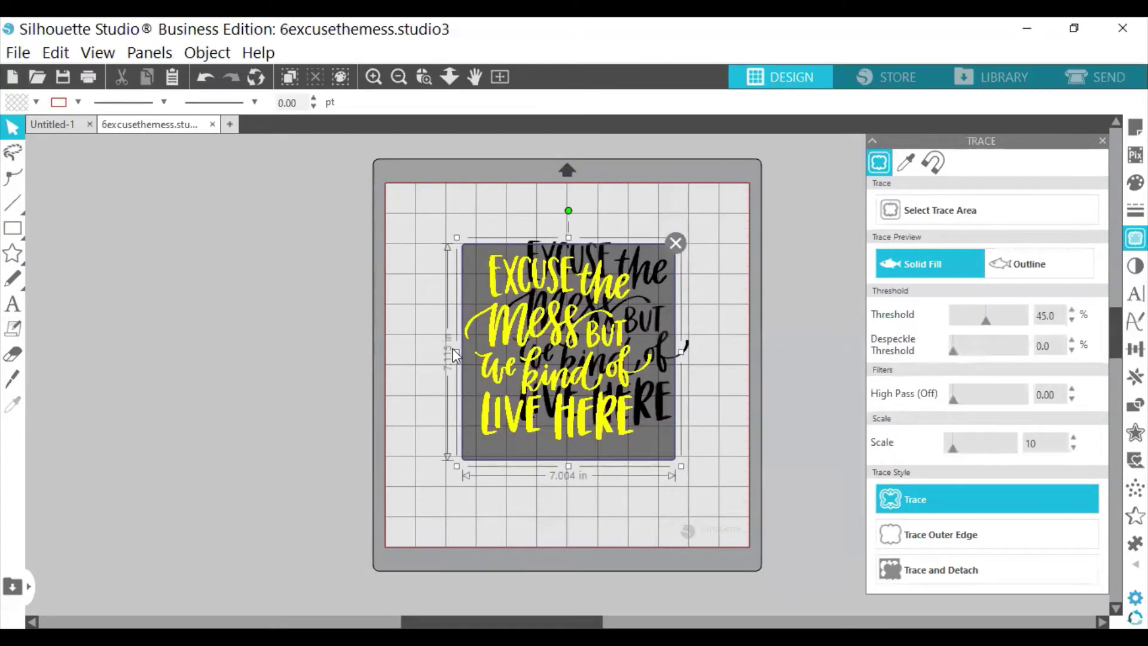
left_click_drag(453, 351, 421, 351)
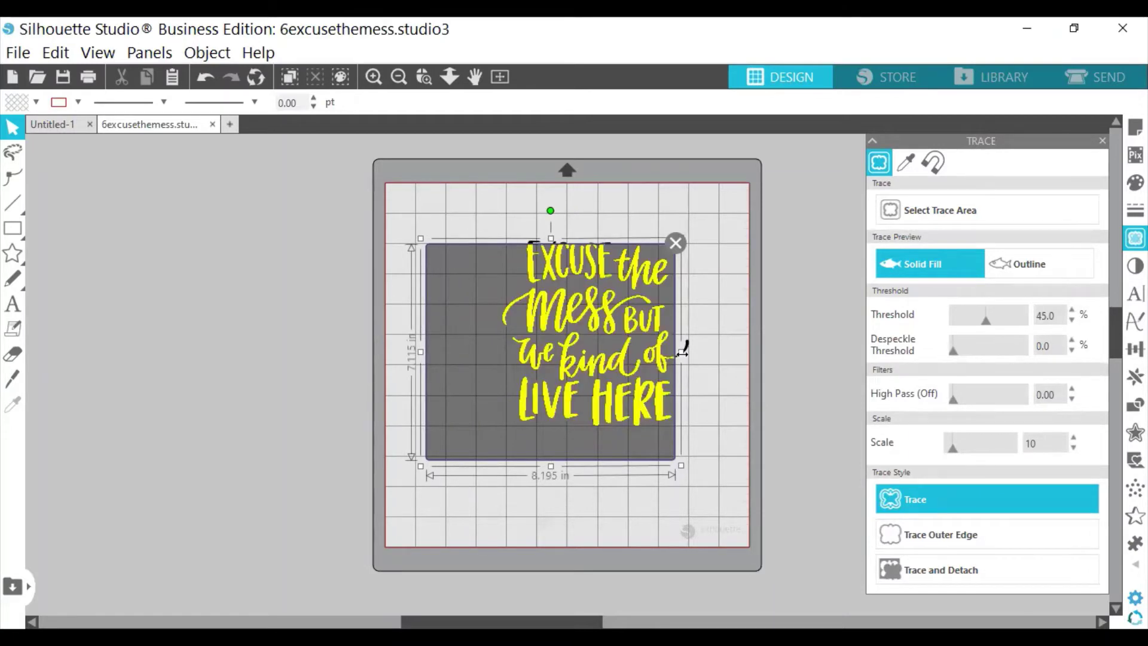
left_click_drag(682, 349, 707, 351)
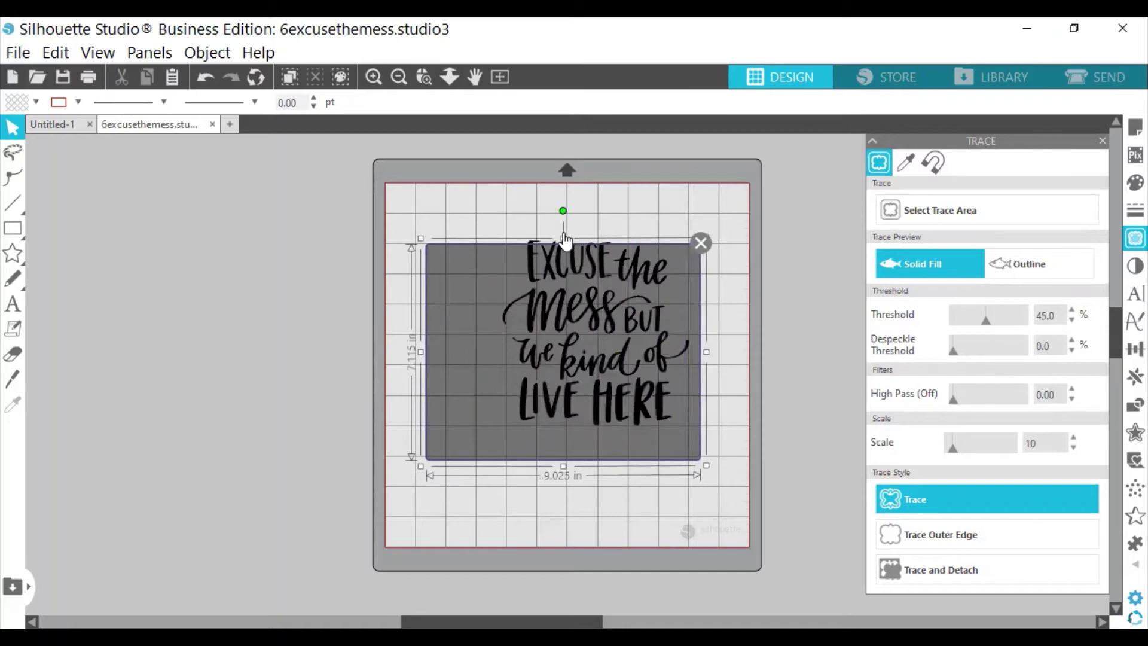
left_click_drag(562, 238, 564, 223)
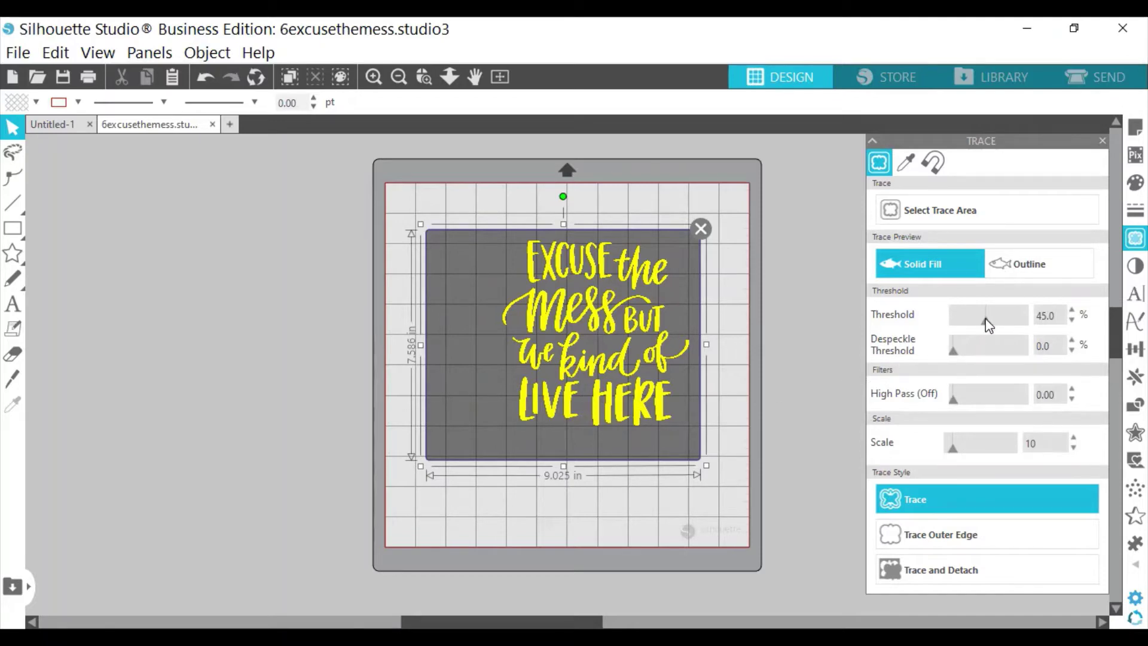
Try trace thresholds of 0% and 73%, and settle on 54%.
left_click_drag(987, 325, 948, 317)
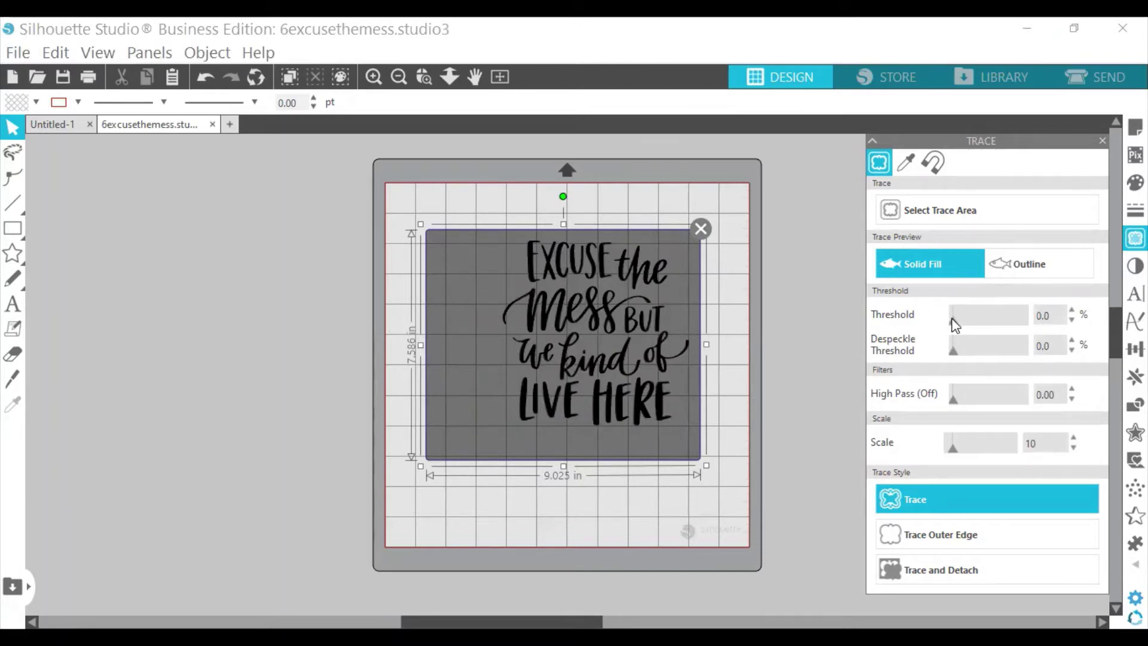
left_click_drag(951, 318, 1006, 322)
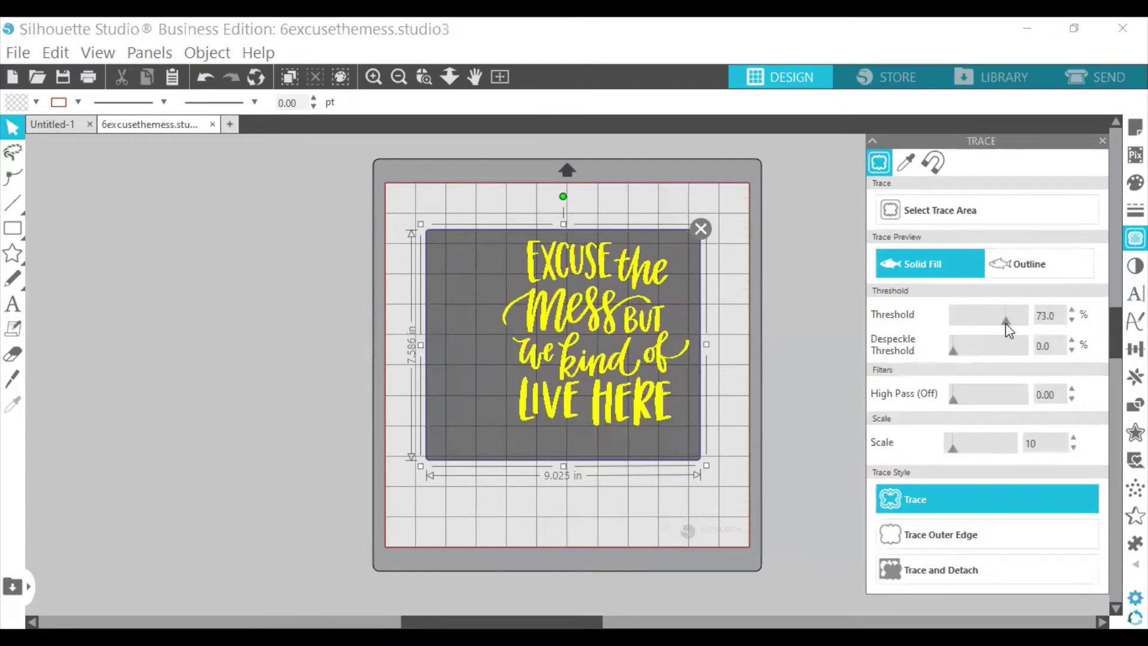
left_click(992, 323)
left_click(974, 501)
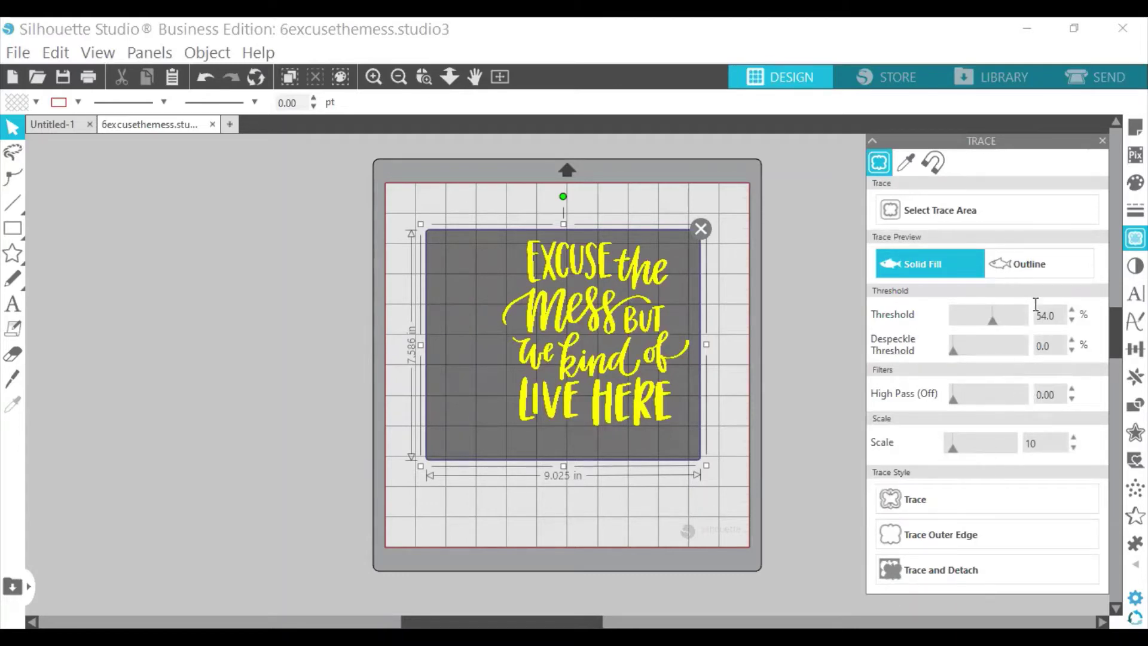
Compare the outline preview with the solid fill preview and trace the quote with the plain Trace style.
left_click(1035, 264)
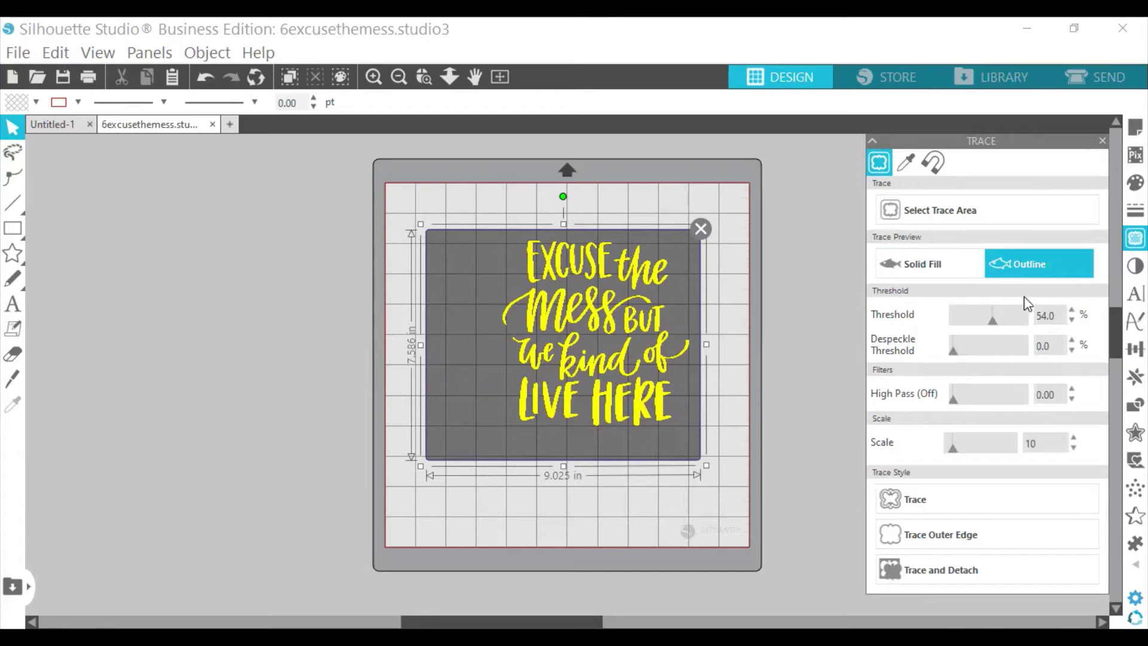
left_click(948, 261)
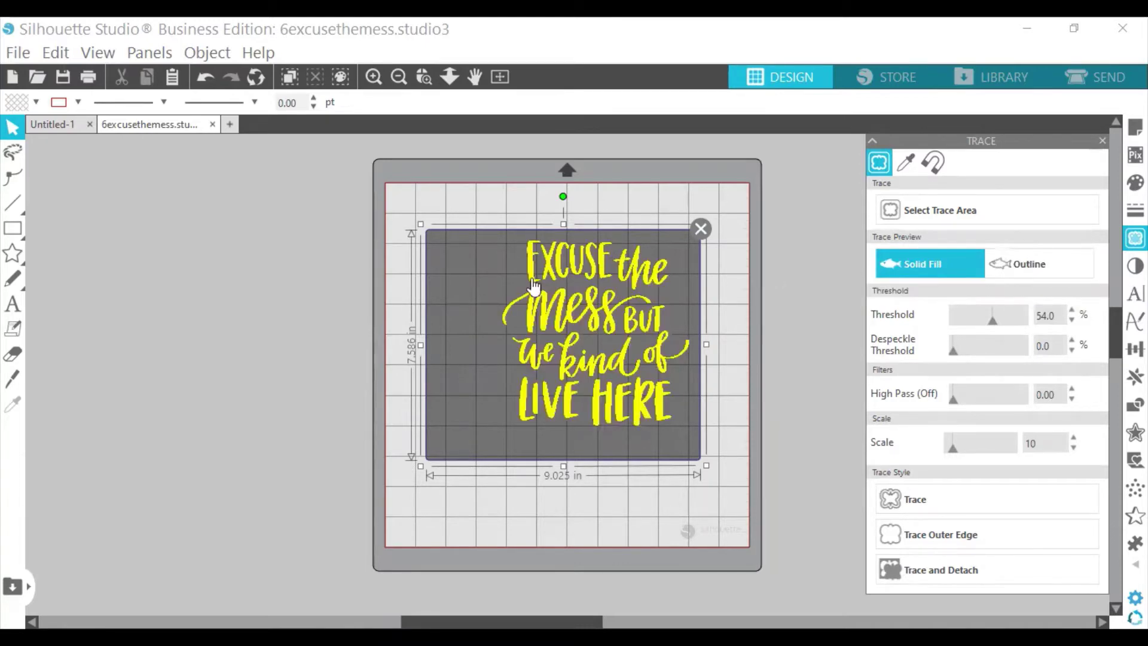
left_click(930, 573)
left_click(919, 498)
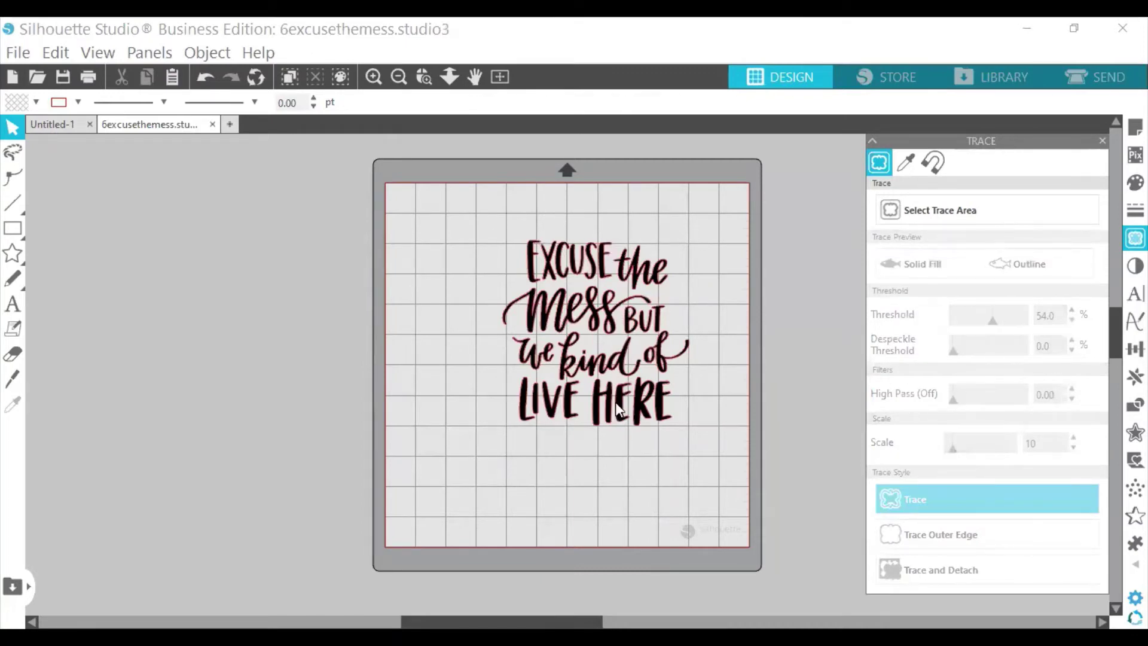
Separate the traced outline from the original quote, leaving the original off the mat and the outline on it.
left_click_drag(615, 402, 260, 370)
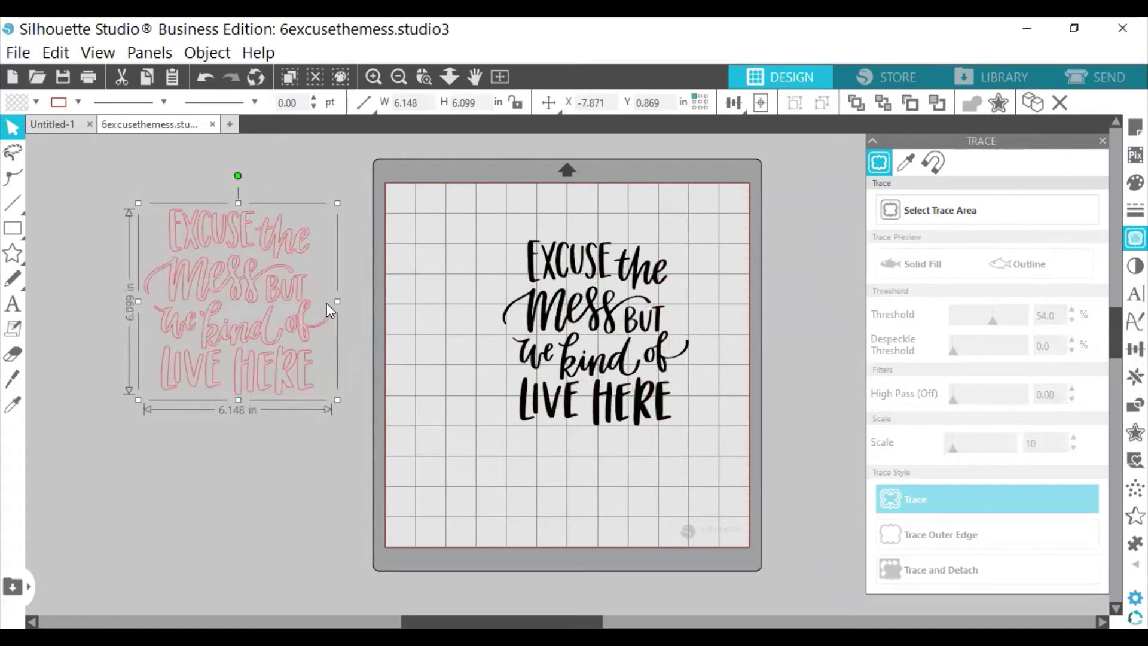
left_click(606, 306)
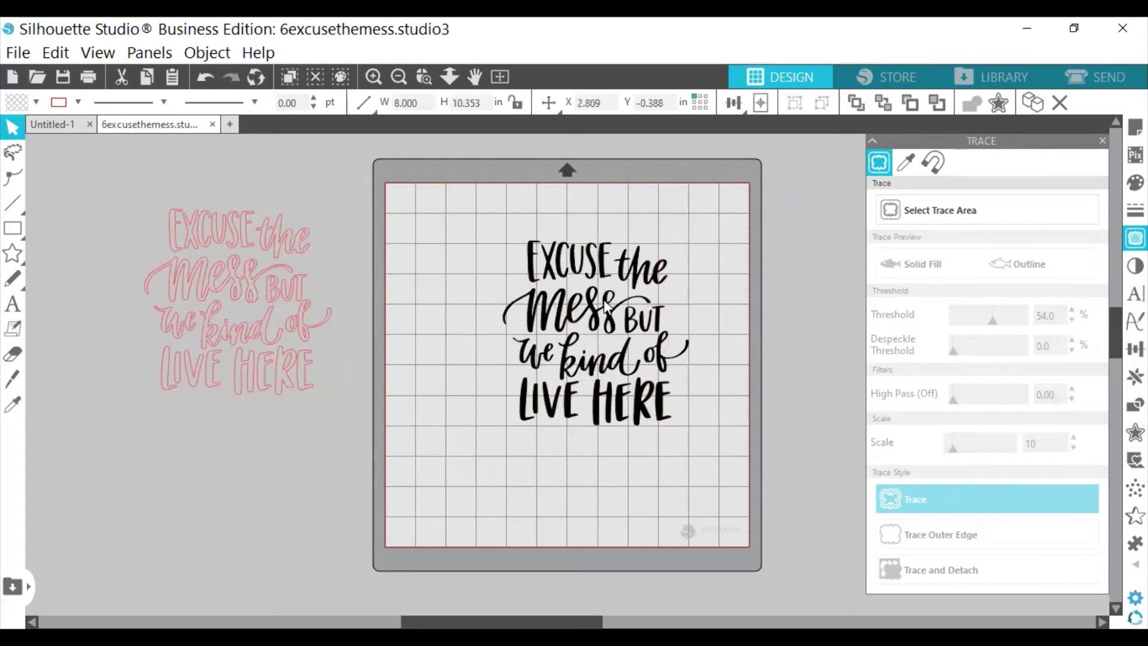
left_click_drag(605, 306, 236, 478)
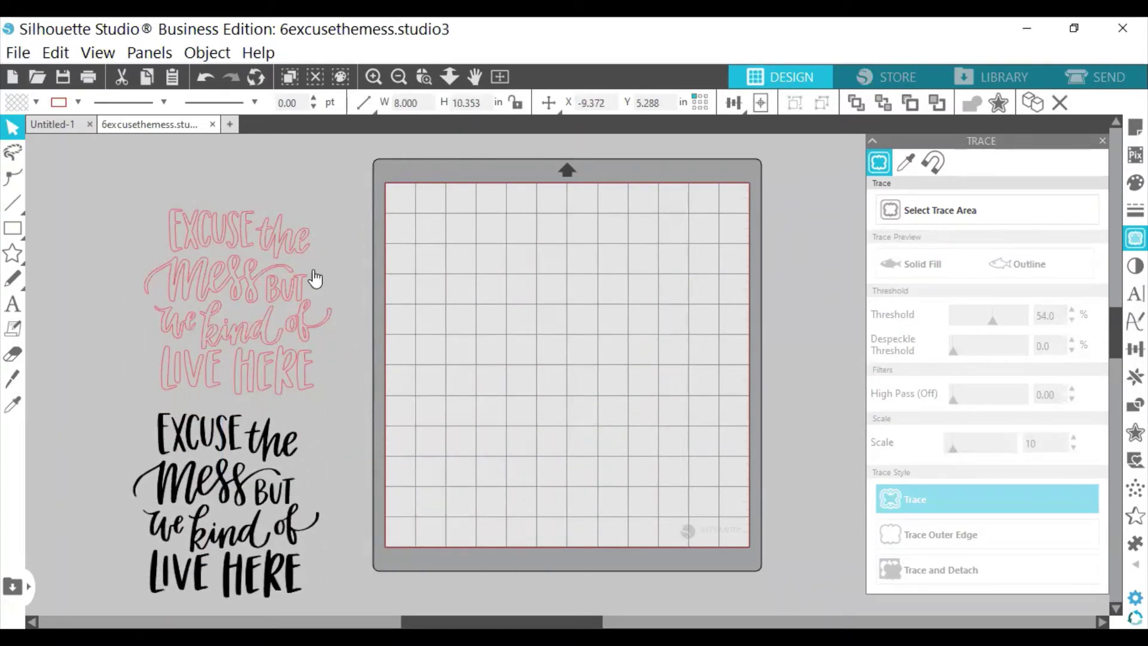
mouse_move(274, 289)
left_mouse_down()
mouse_move(436, 317)
mouse_move(647, 327)
left_mouse_up()
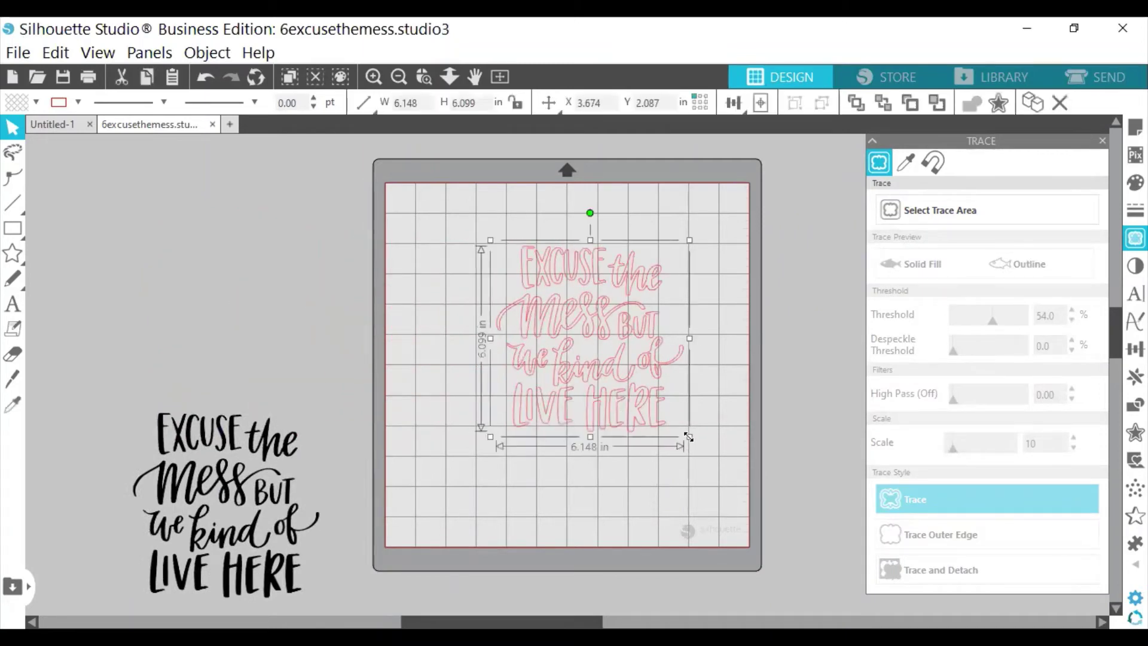
Enlarge the traced quote outline to about 7.87 by 7.81 in and fill it with magenta.
mouse_move(690, 440)
left_mouse_down()
mouse_move(718, 511)
mouse_move(741, 489)
left_mouse_up()
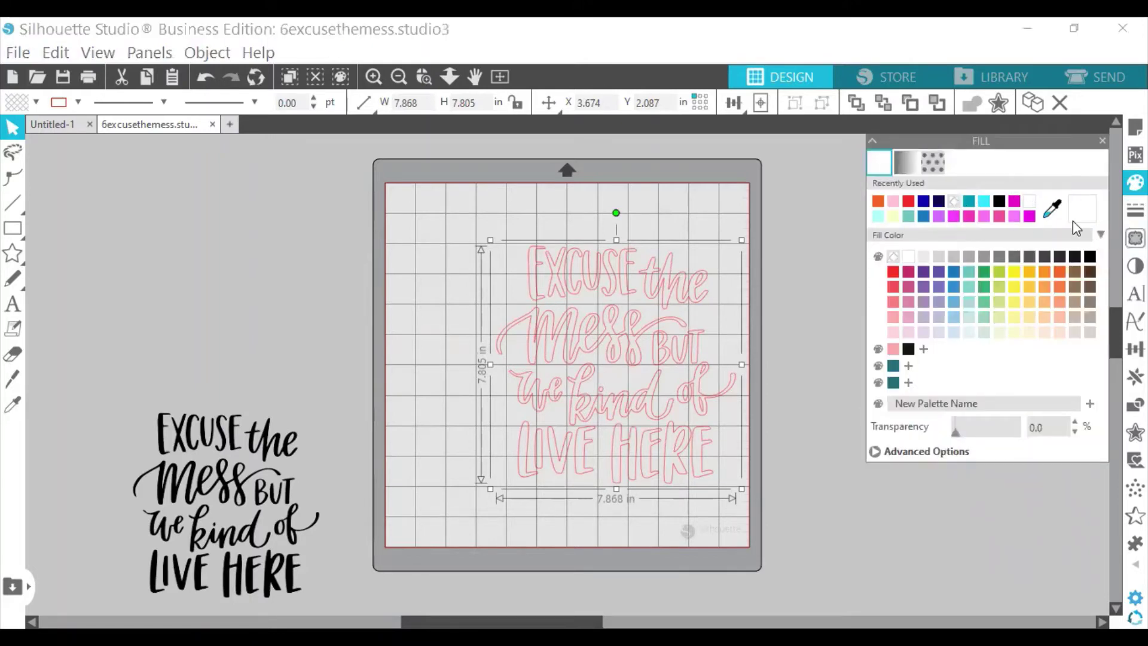
left_click(1016, 203)
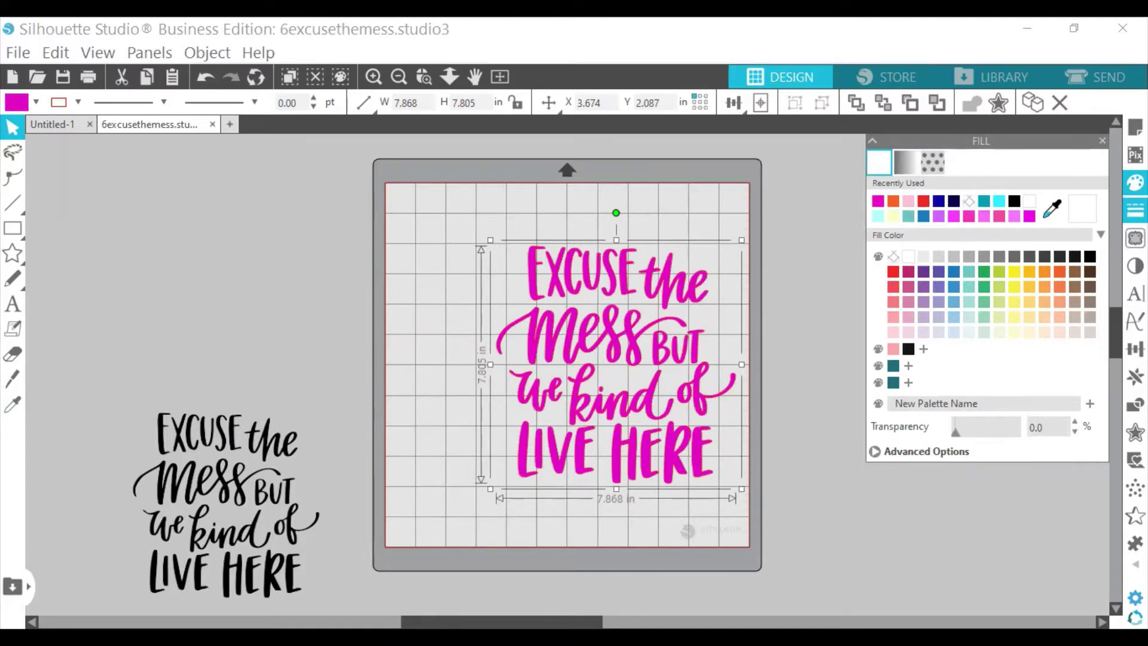
Set the line color of the magenta quote to transparent.
left_click(1135, 210)
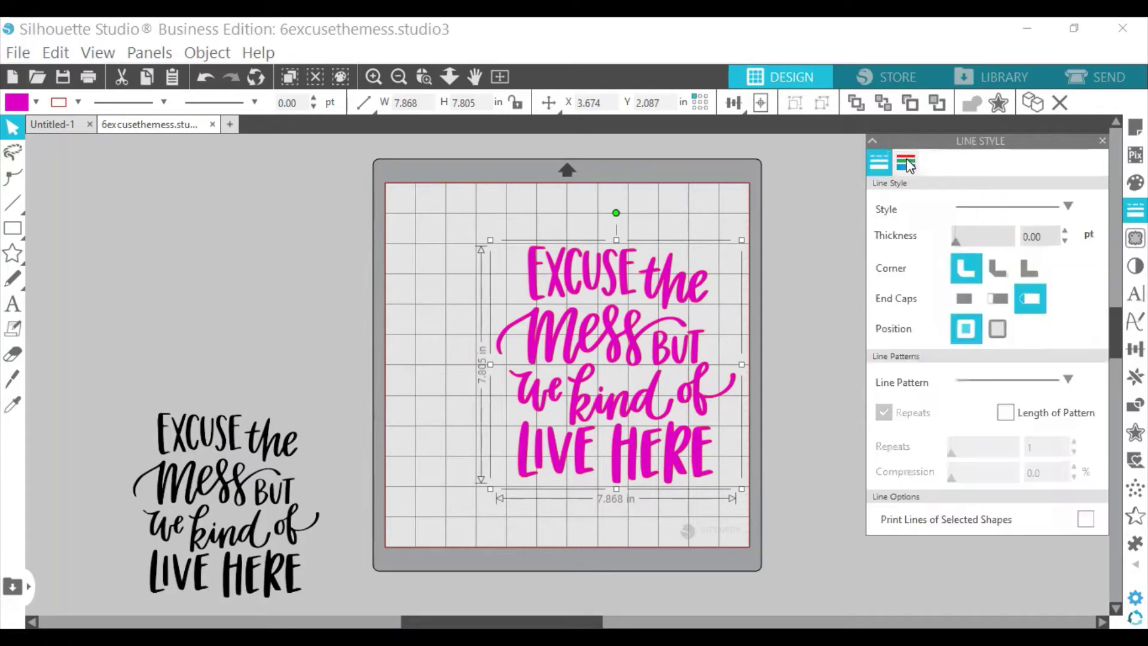
left_click(906, 163)
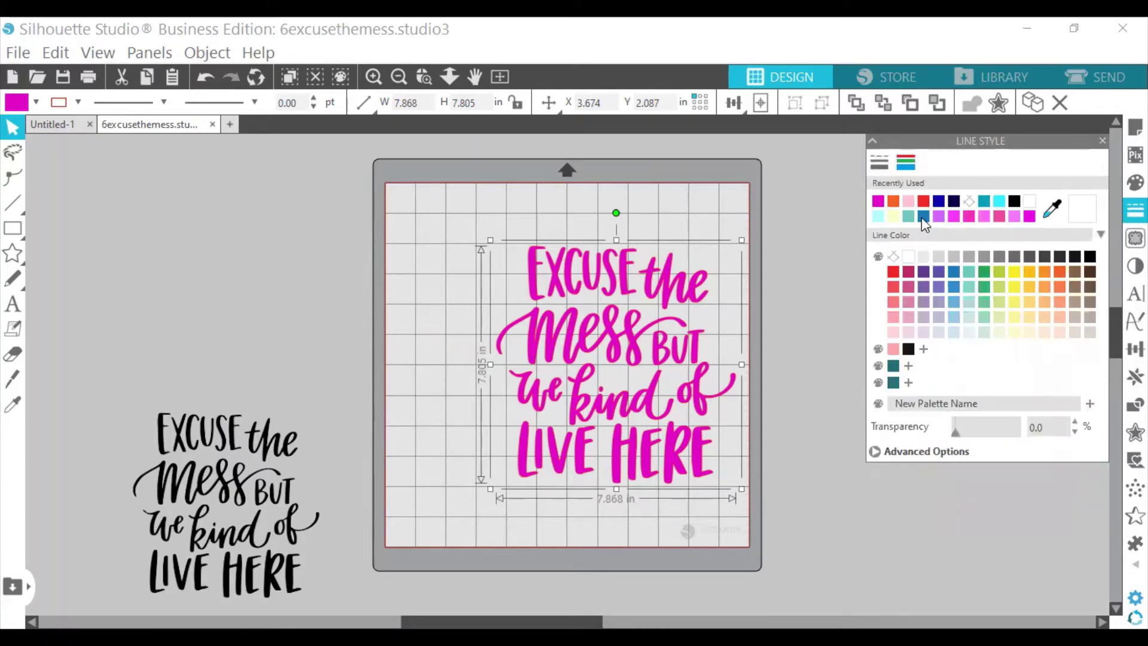
left_click(972, 203)
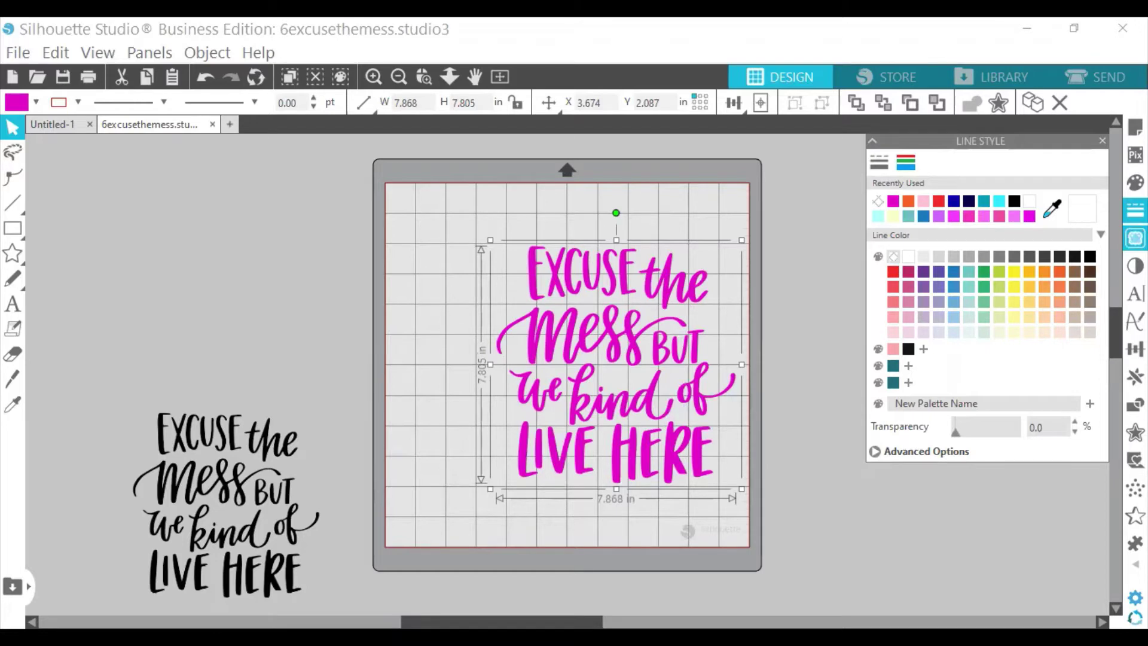
Move the magenta quote off the mat and place the original black quote on the mat for another trace.
left_click(1134, 238)
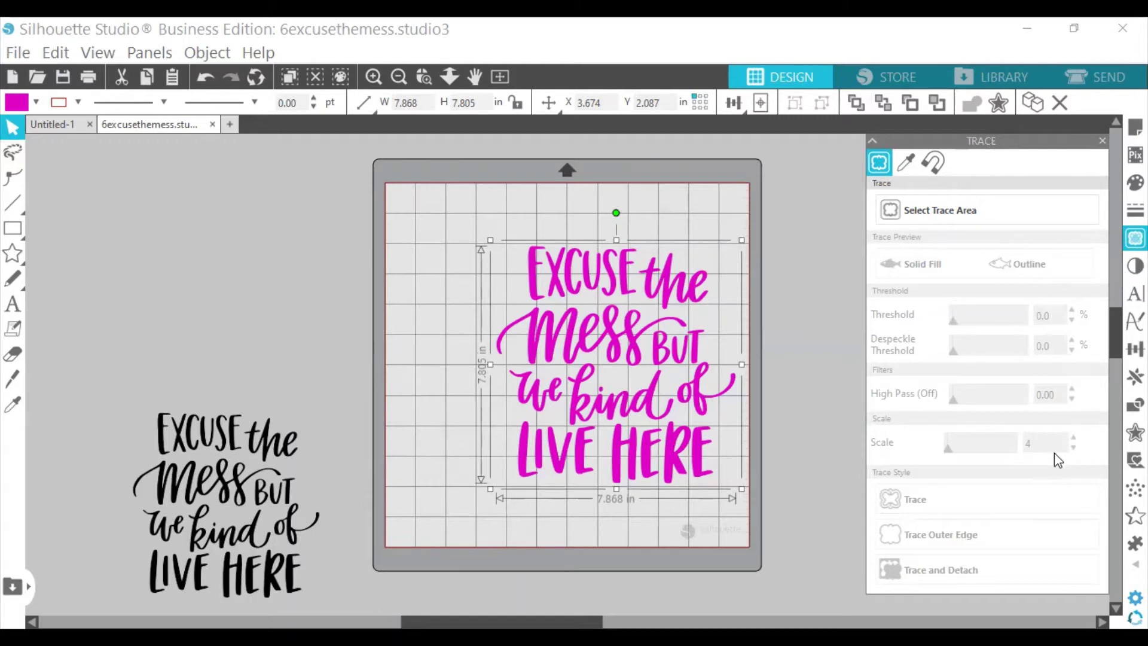
left_click_drag(653, 344, 177, 238)
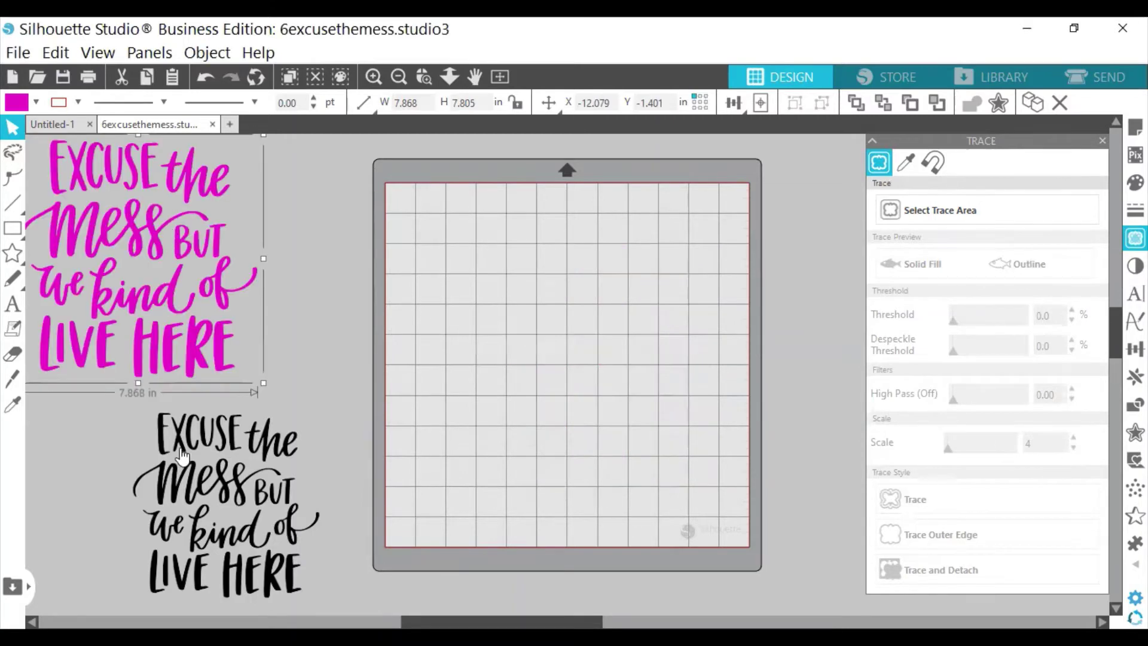
left_click_drag(228, 482, 546, 314)
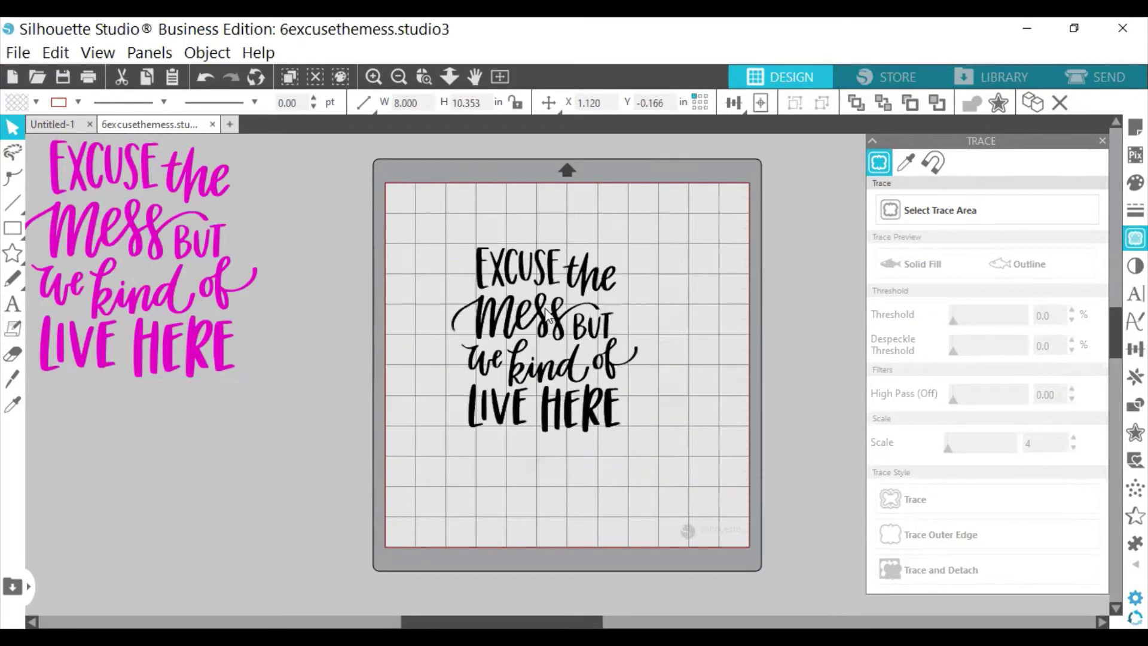
left_click(436, 233)
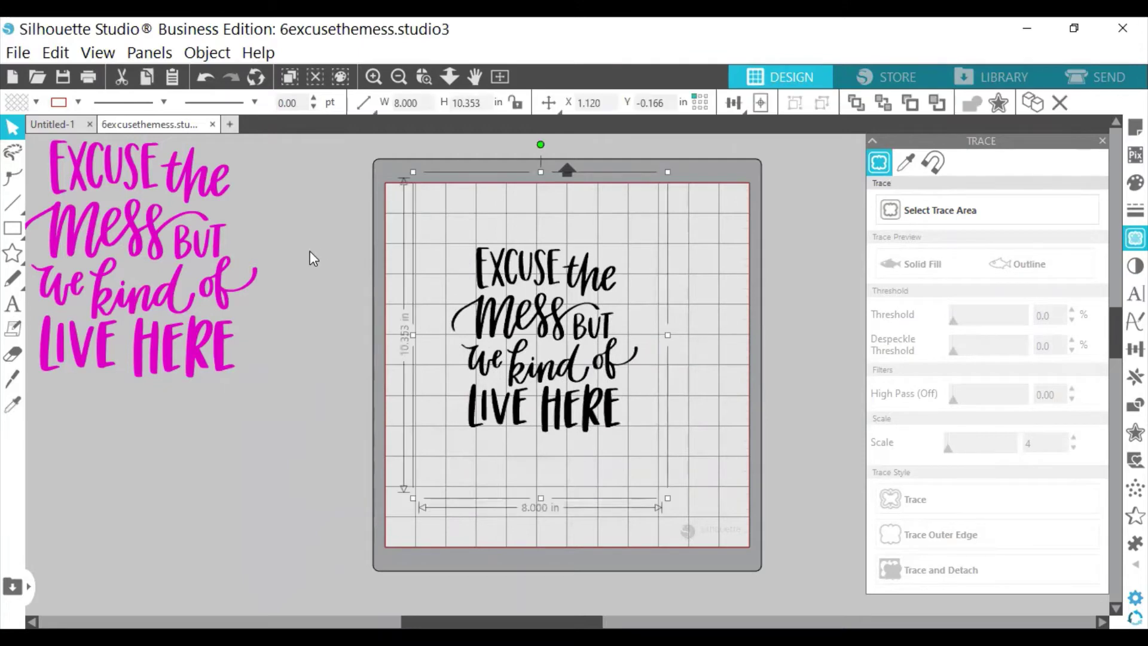
left_click(279, 280)
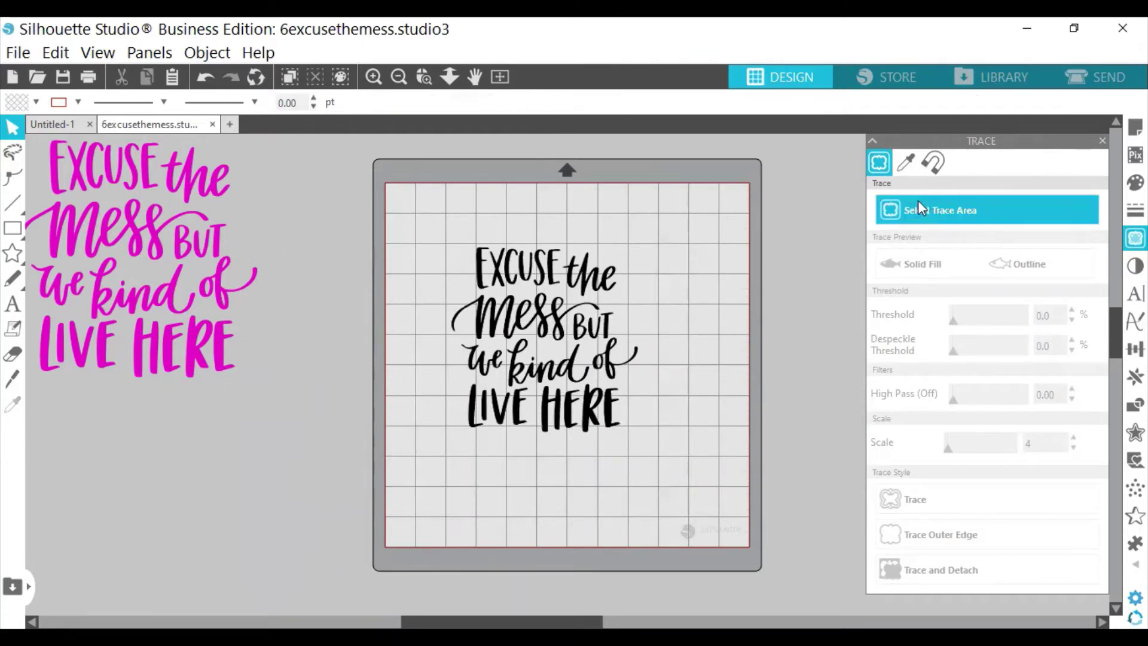
Select a trace area of about 8.4 by 8.6 in around the black quote and apply Trace and Detach.
left_click(931, 207)
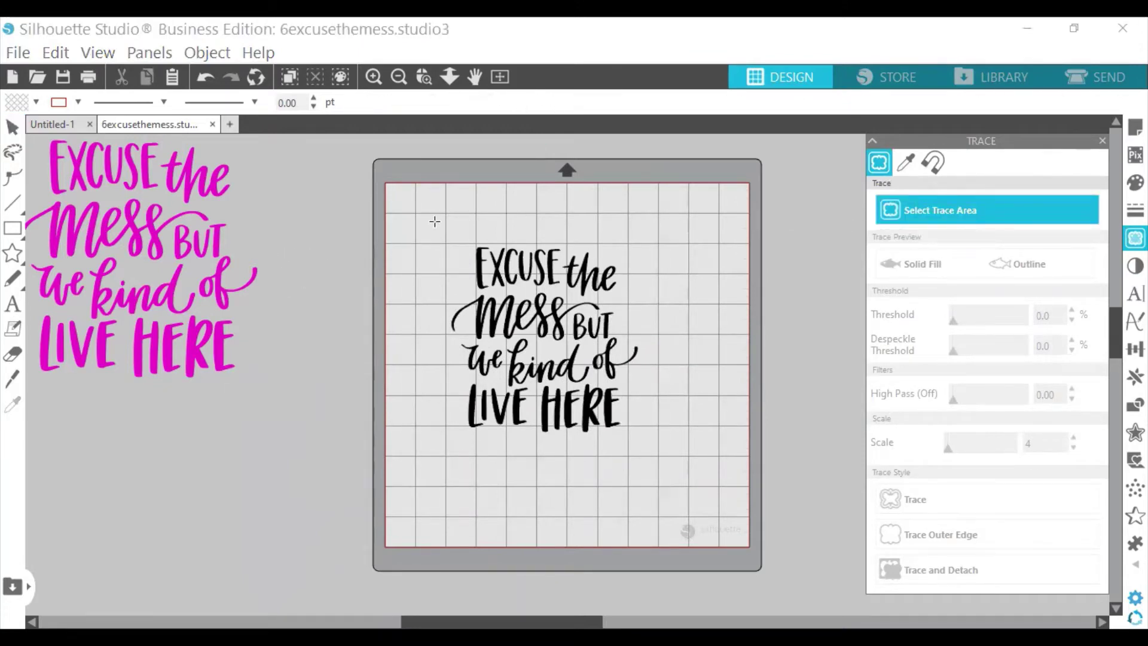
mouse_move(434, 222)
left_mouse_down()
mouse_move(544, 473)
mouse_move(691, 481)
left_mouse_up()
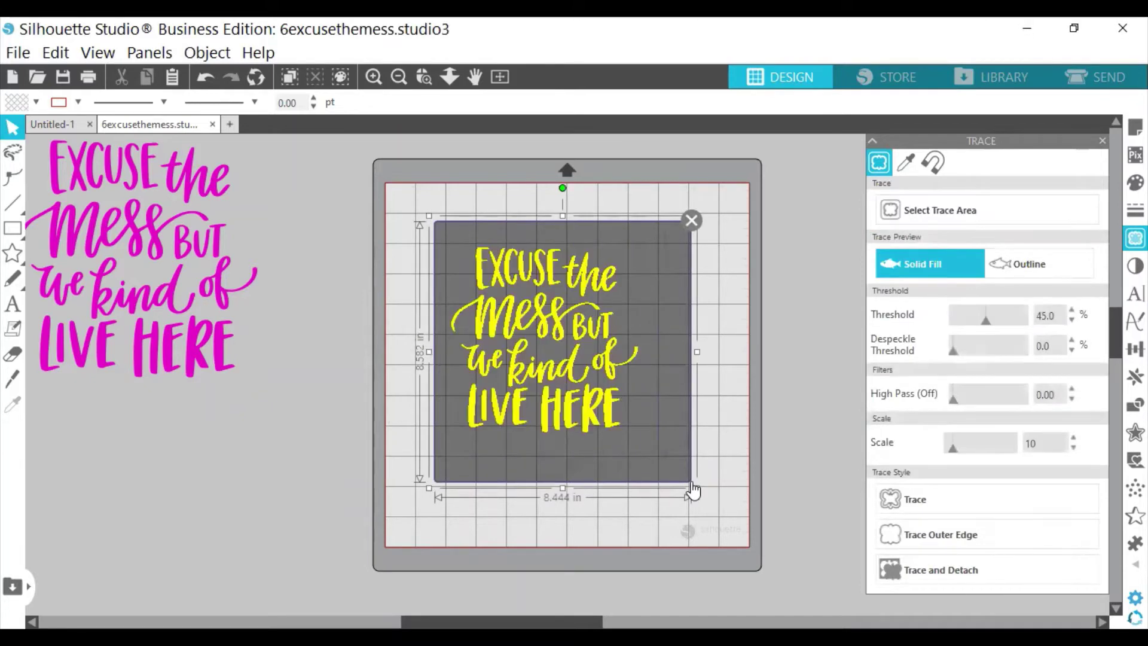
left_click(948, 571)
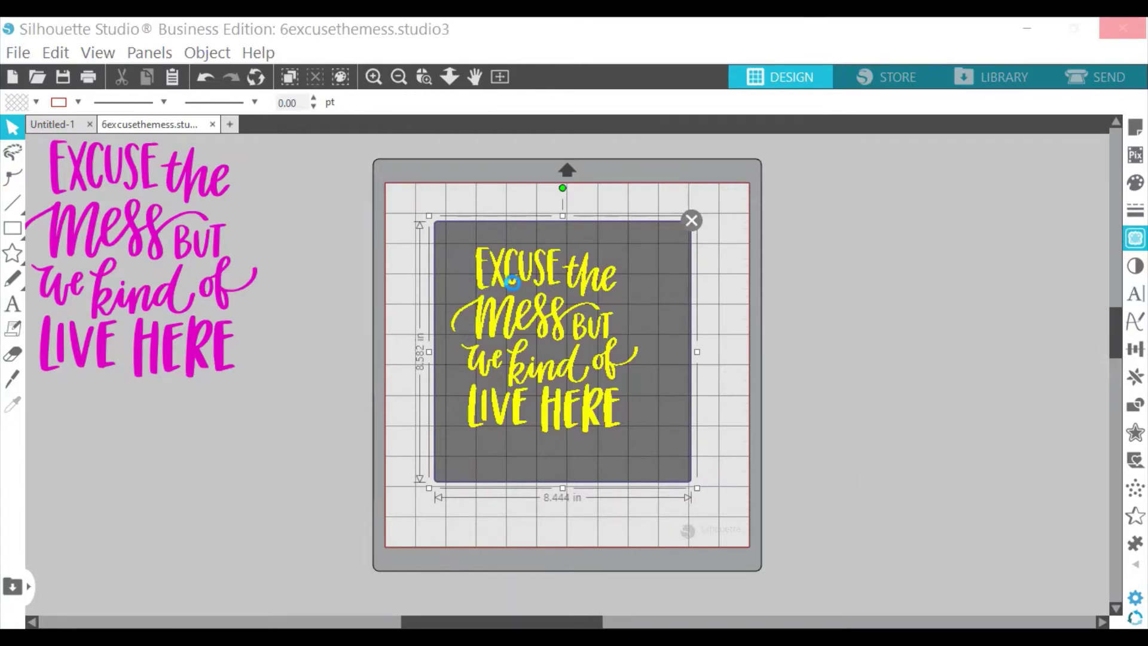
Pull the detached word "Mess", the letters C and S, the word "BUT" and the leftover image off the mat.
mouse_move(507, 308)
left_mouse_down()
mouse_move(472, 329)
mouse_move(287, 359)
left_mouse_up()
left_click_drag(513, 267, 323, 297)
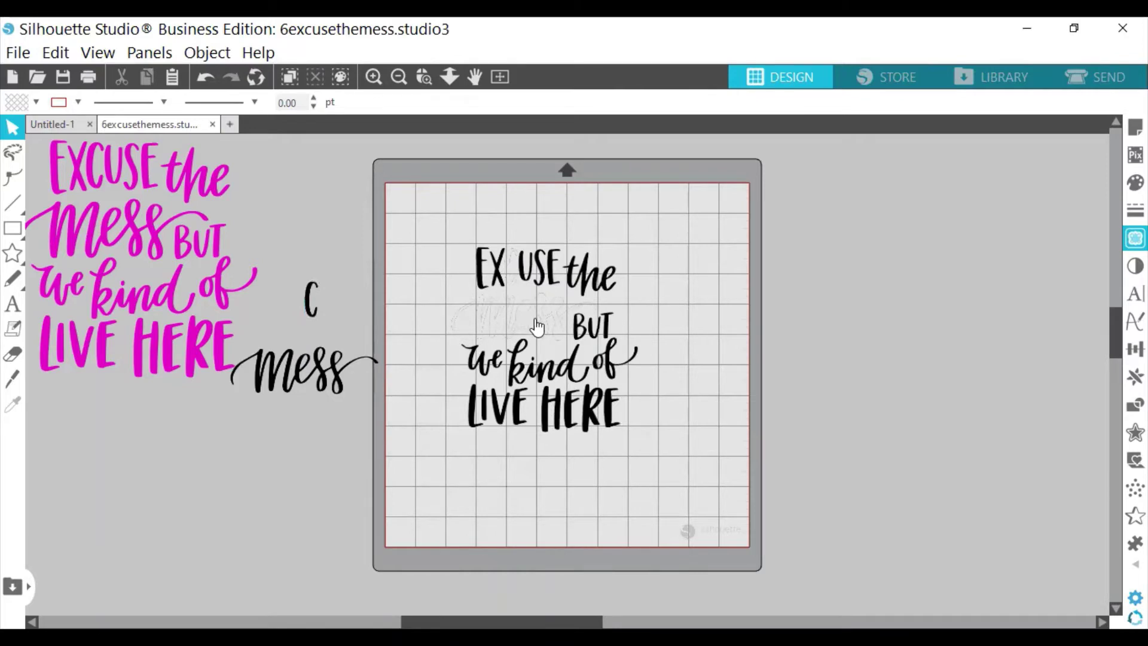
left_click_drag(538, 265, 343, 304)
left_click(397, 299)
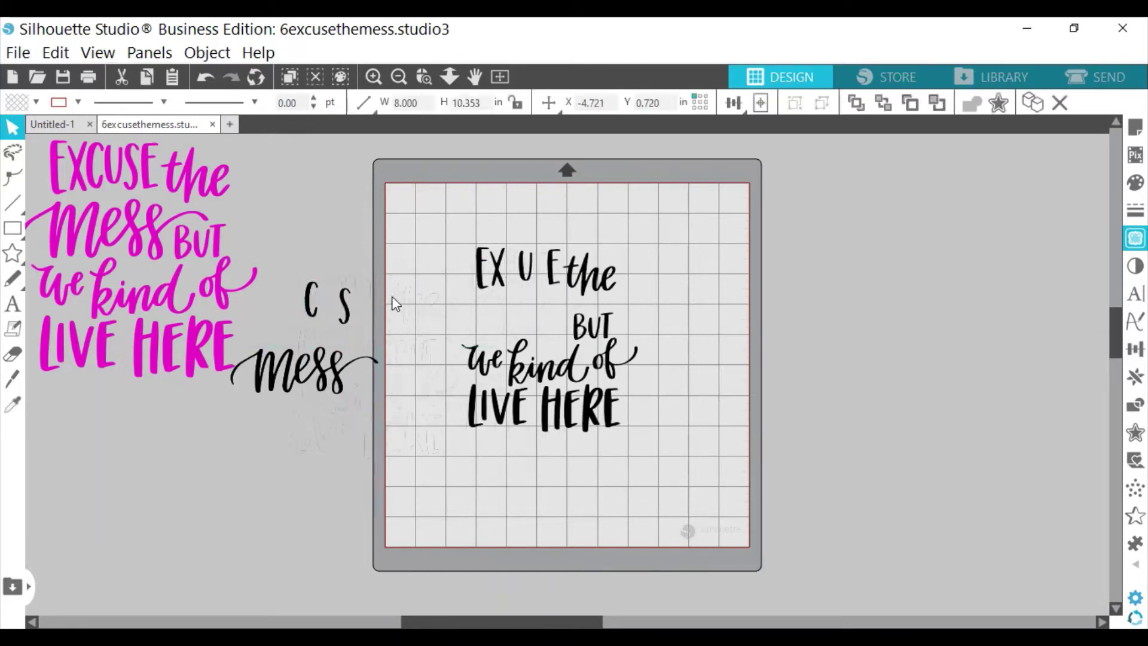
left_click(479, 325)
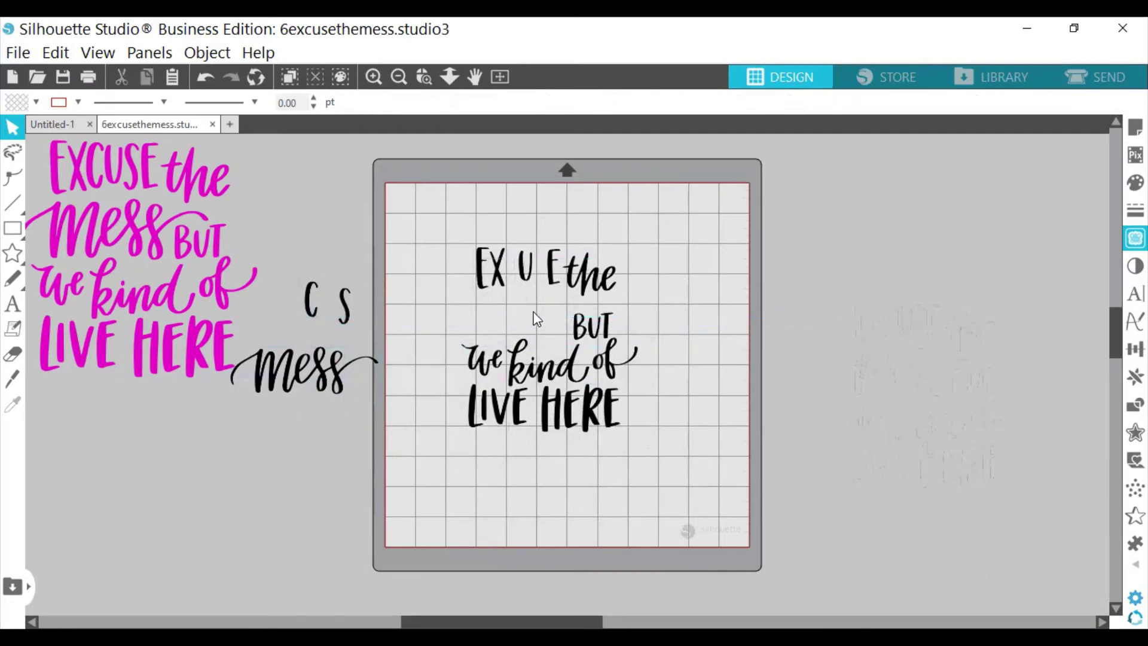
left_click(854, 319)
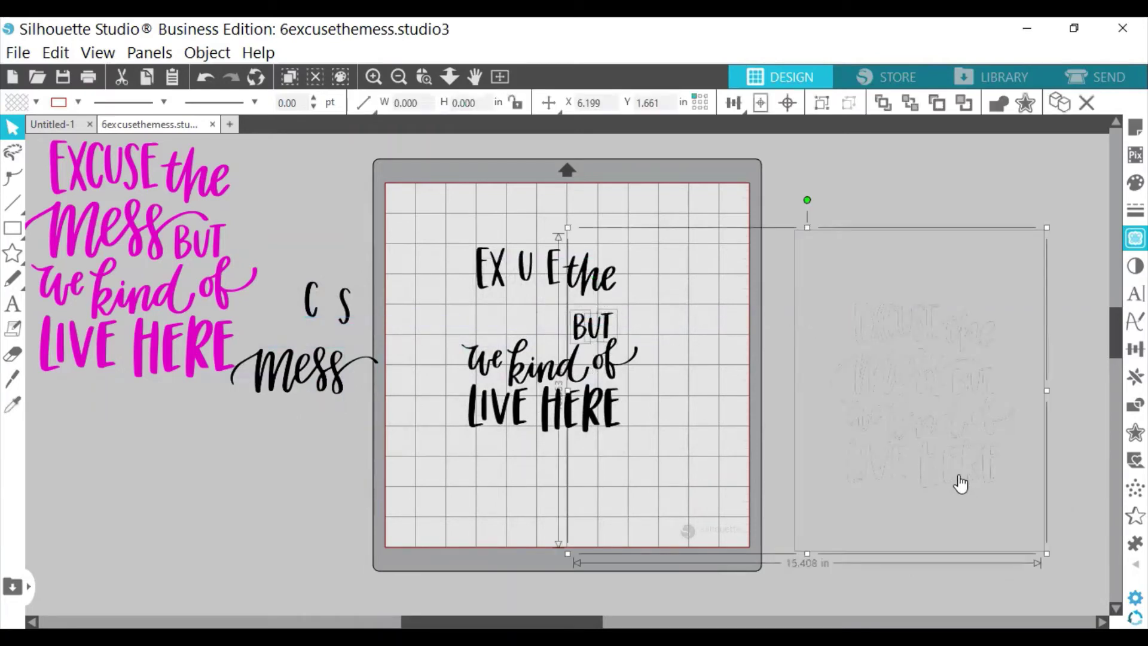
left_click_drag(909, 478, 939, 461)
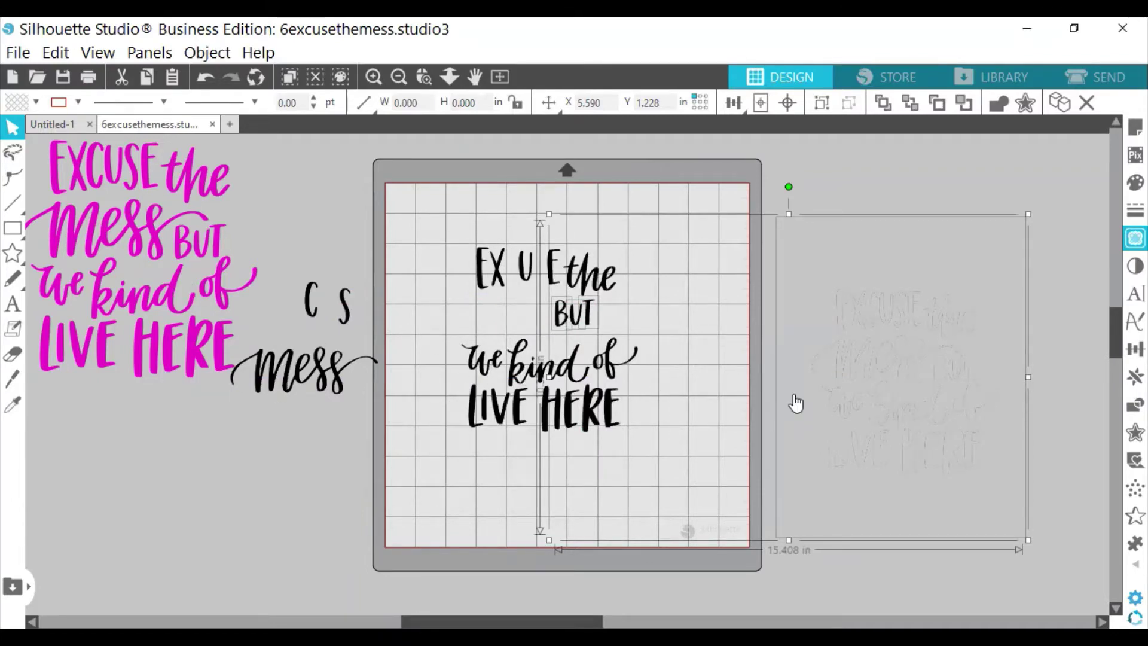
left_click_drag(800, 412, 1108, 406)
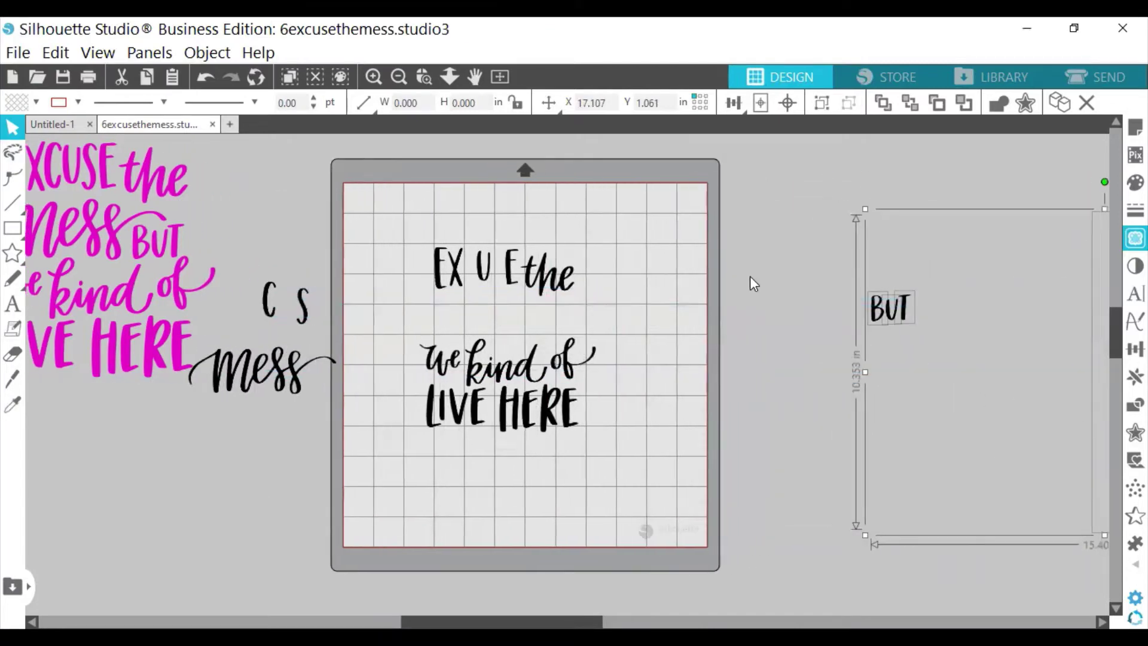
Undo the piece moves and the Trace and Detach on the black quote.
left_click(206, 77)
left_click(206, 78)
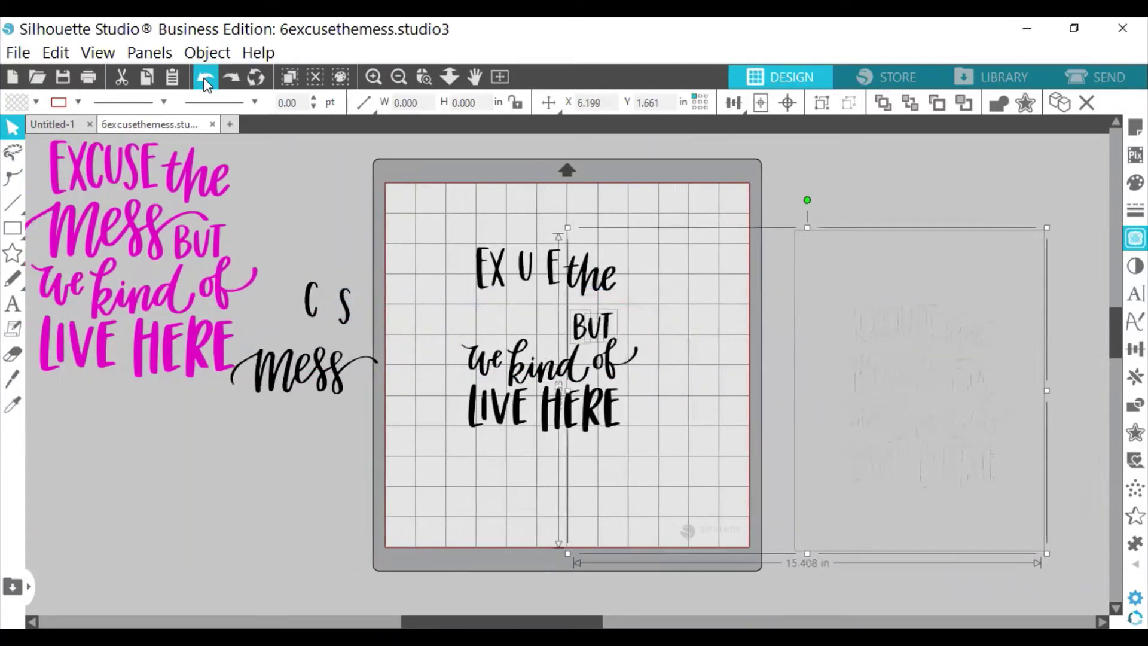
left_click(206, 77)
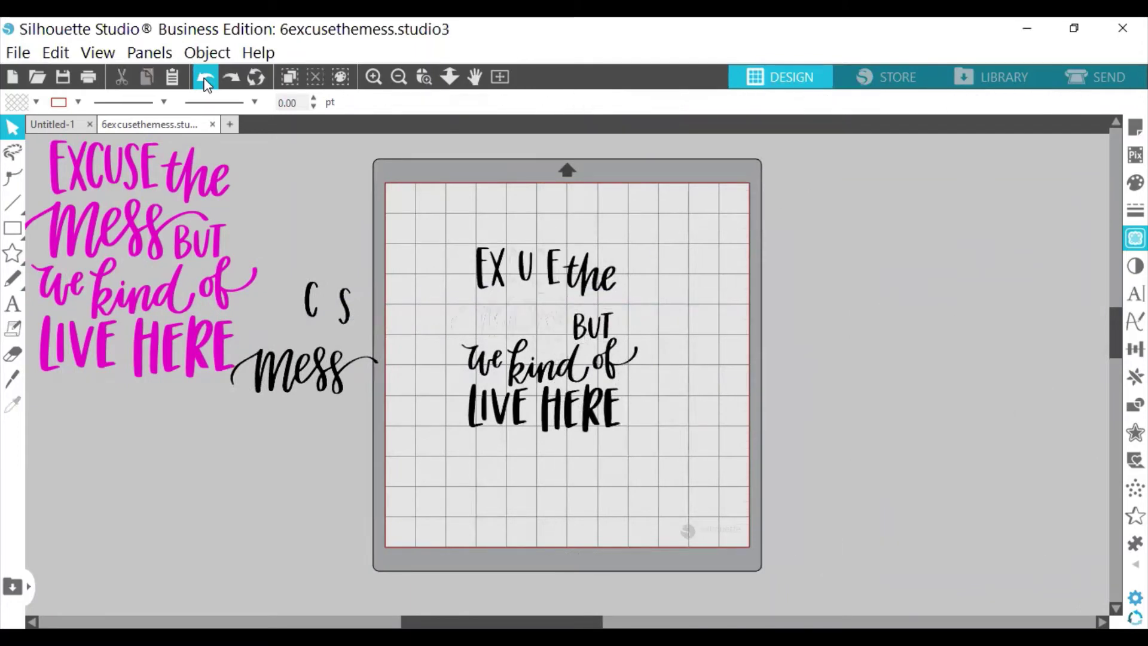
left_click(207, 77)
left_click(207, 78)
left_click(207, 77)
left_click(206, 78)
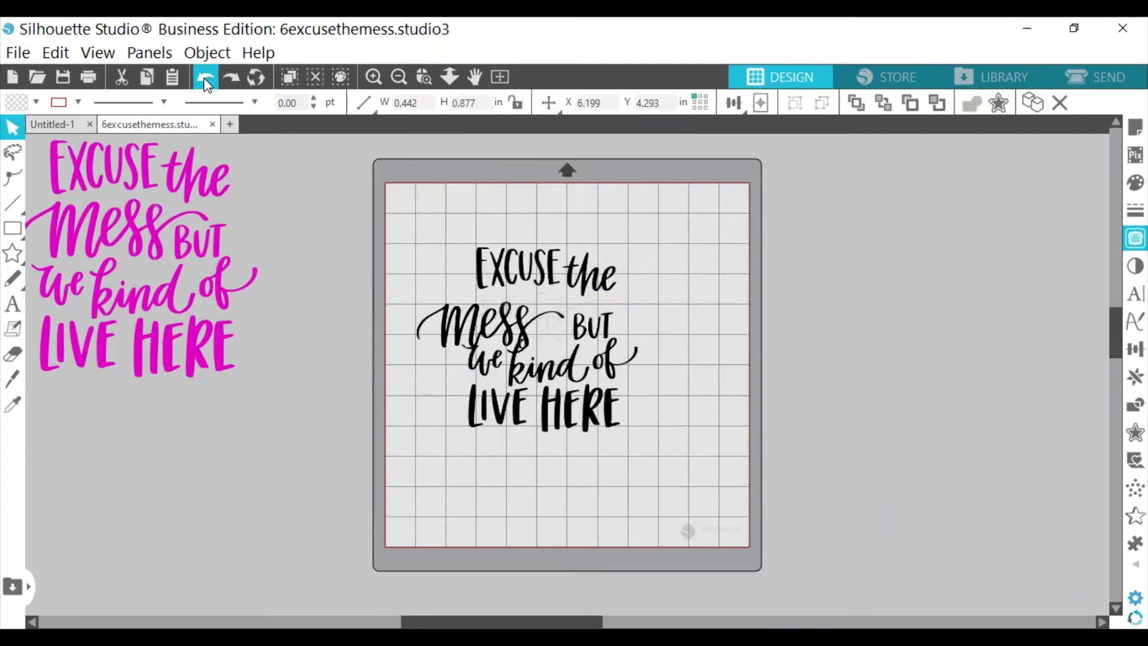
left_click(206, 77)
left_click(206, 78)
Delete the original black quote from the mat.
left_click(414, 281)
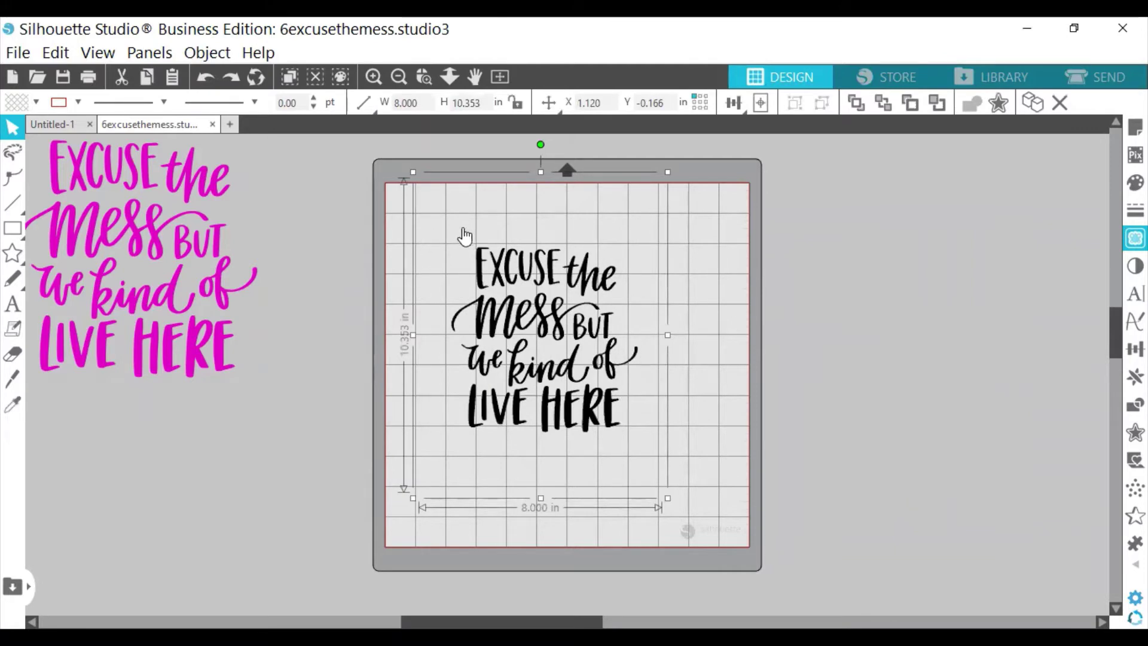
right_click(537, 330)
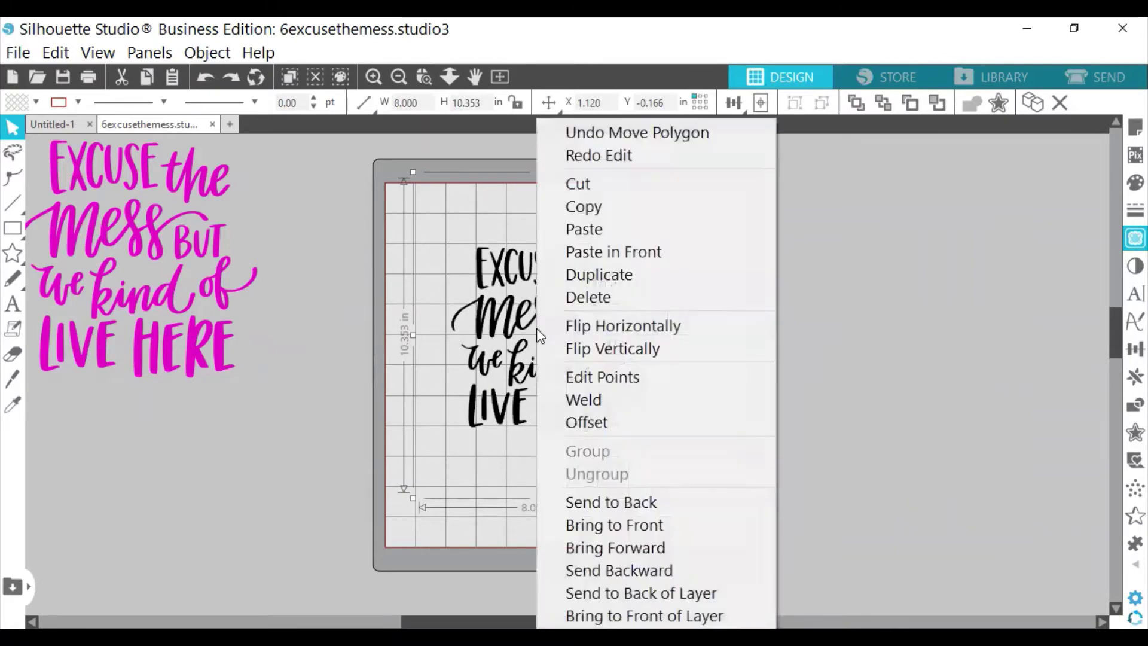
left_click(584, 299)
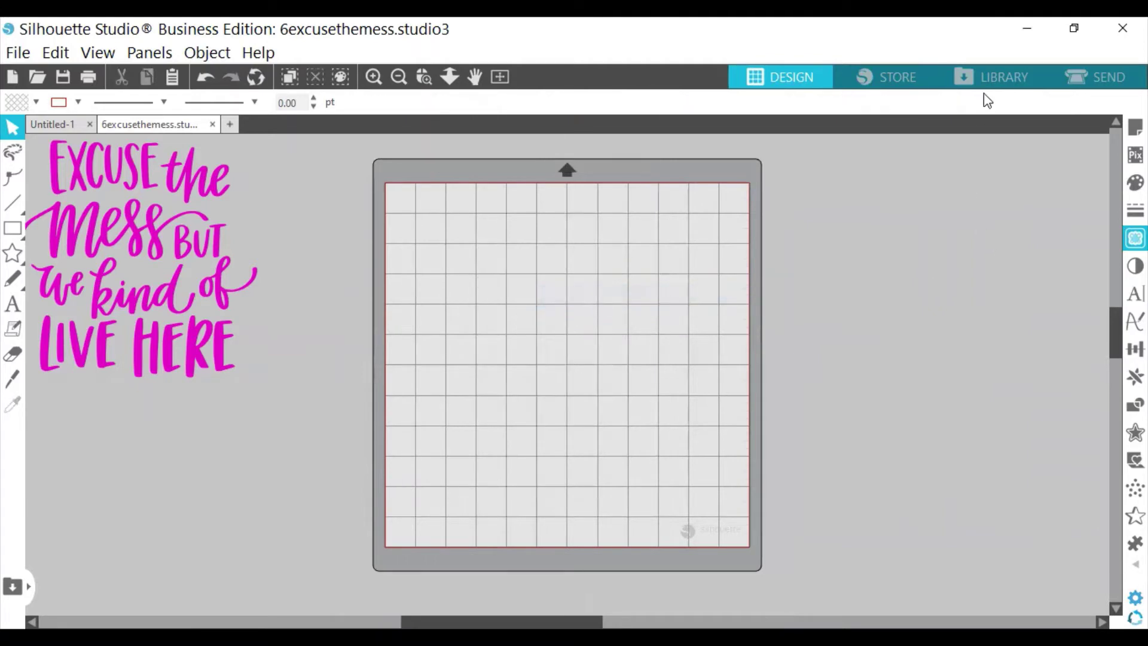
Open the FLAMINGO STICKER design from the library's User Designs.
left_click(990, 76)
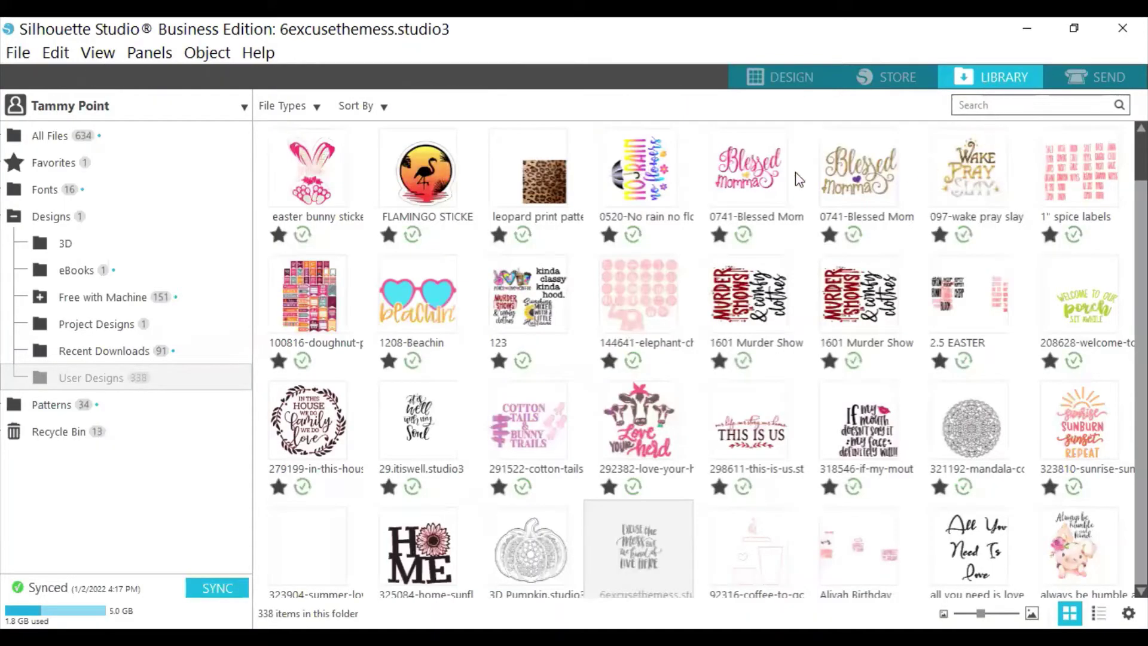
left_click(424, 175)
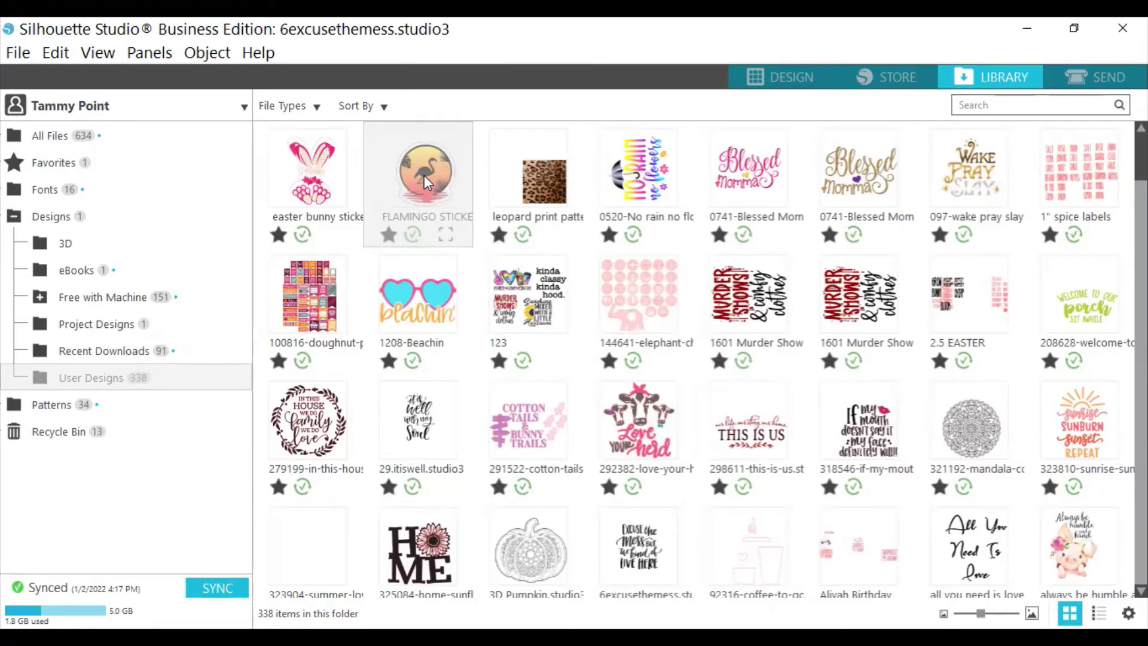
double_click(424, 174)
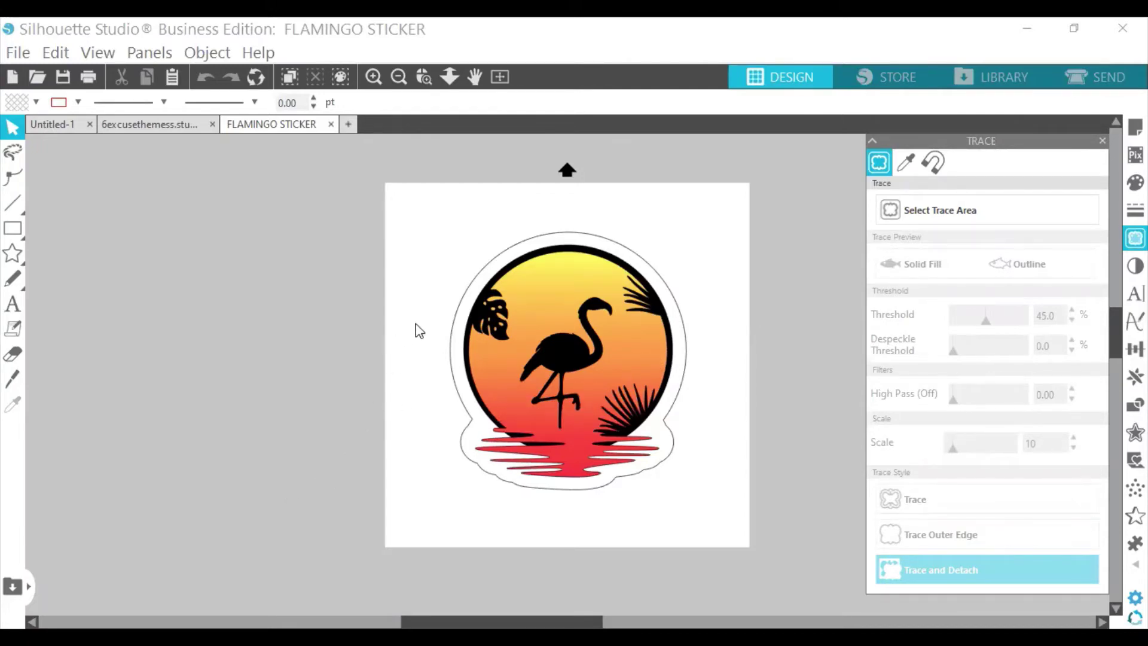
Nudge the flamingo sticker slightly down and select a trace area about 5.76 in wide over its central part.
left_click_drag(605, 294, 604, 304)
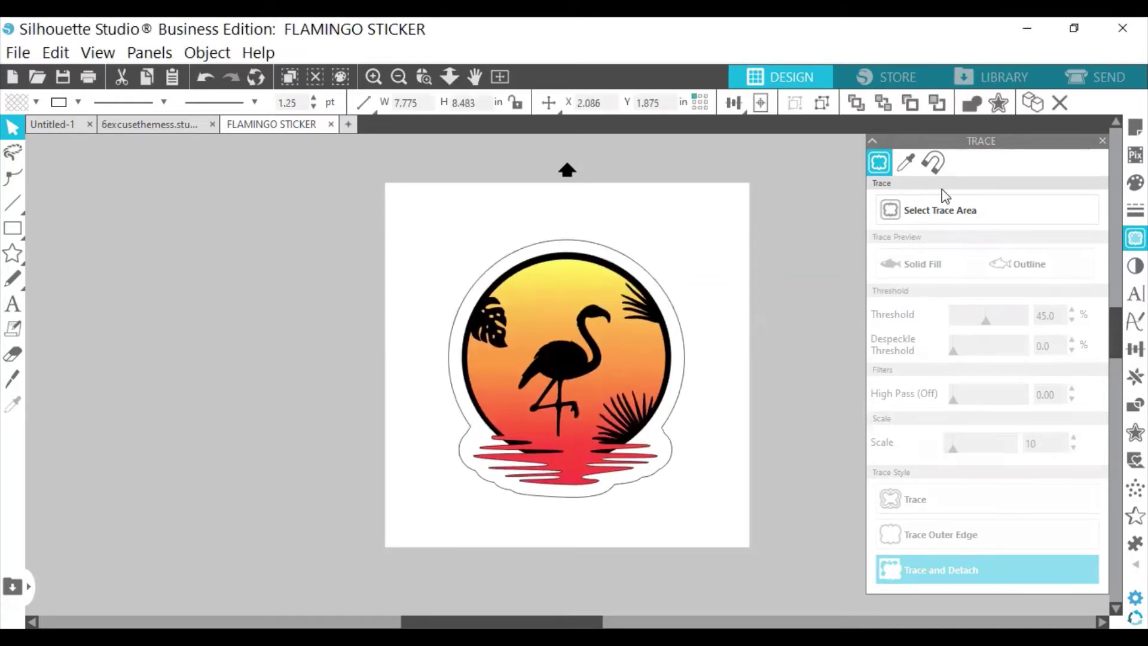
left_click(940, 210)
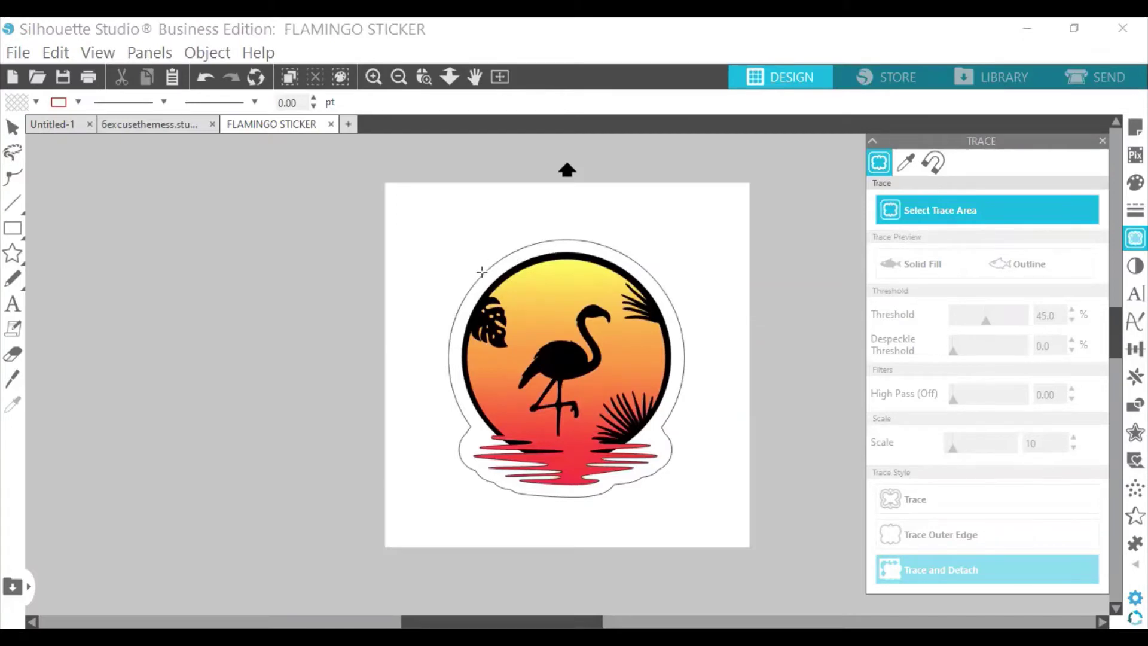
mouse_move(481, 272)
left_mouse_down()
mouse_move(629, 286)
mouse_move(725, 313)
mouse_move(658, 498)
left_mouse_up()
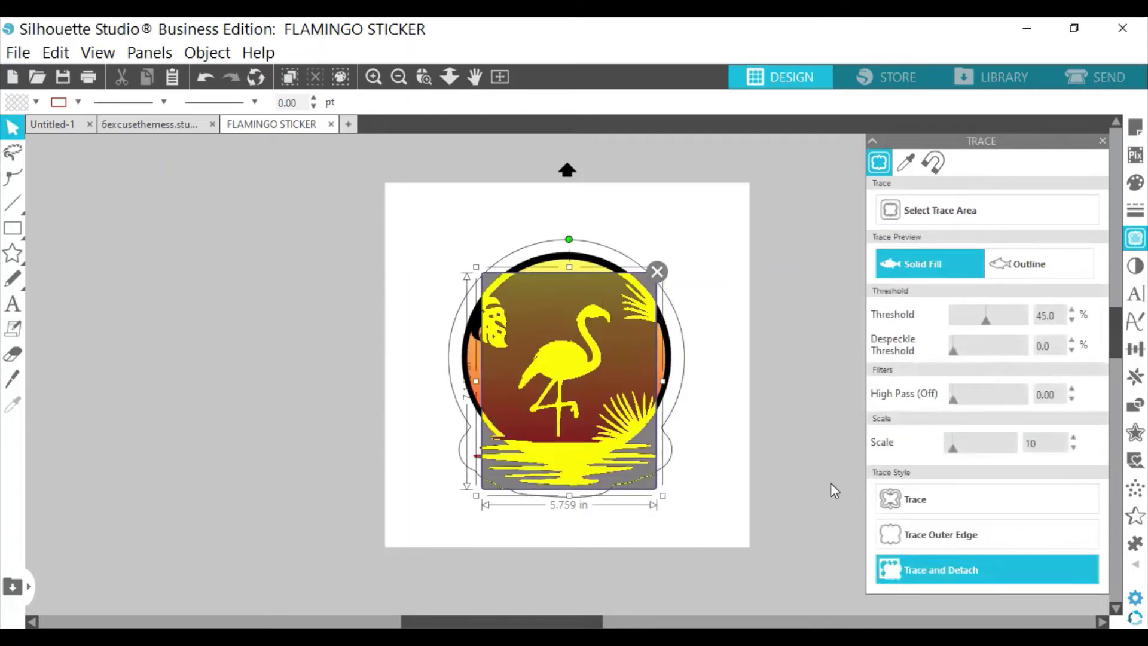
Trace and detach the selected flamingo area at a 48% threshold and move the detached piece off the right of the page.
left_click(909, 499)
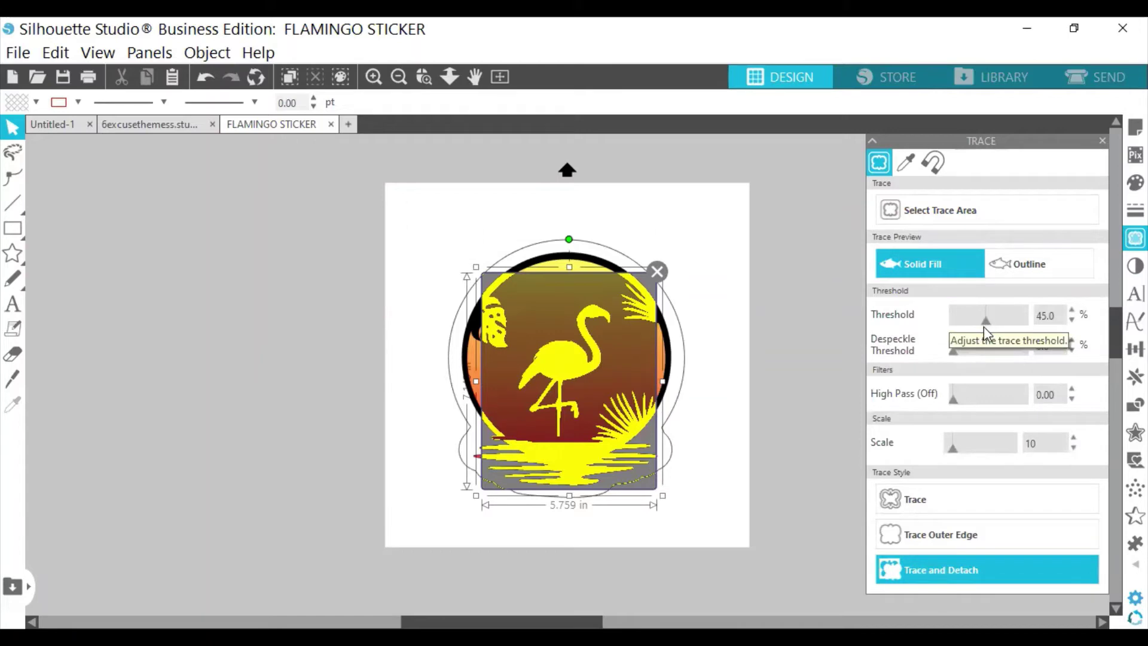
left_click_drag(985, 323, 988, 326)
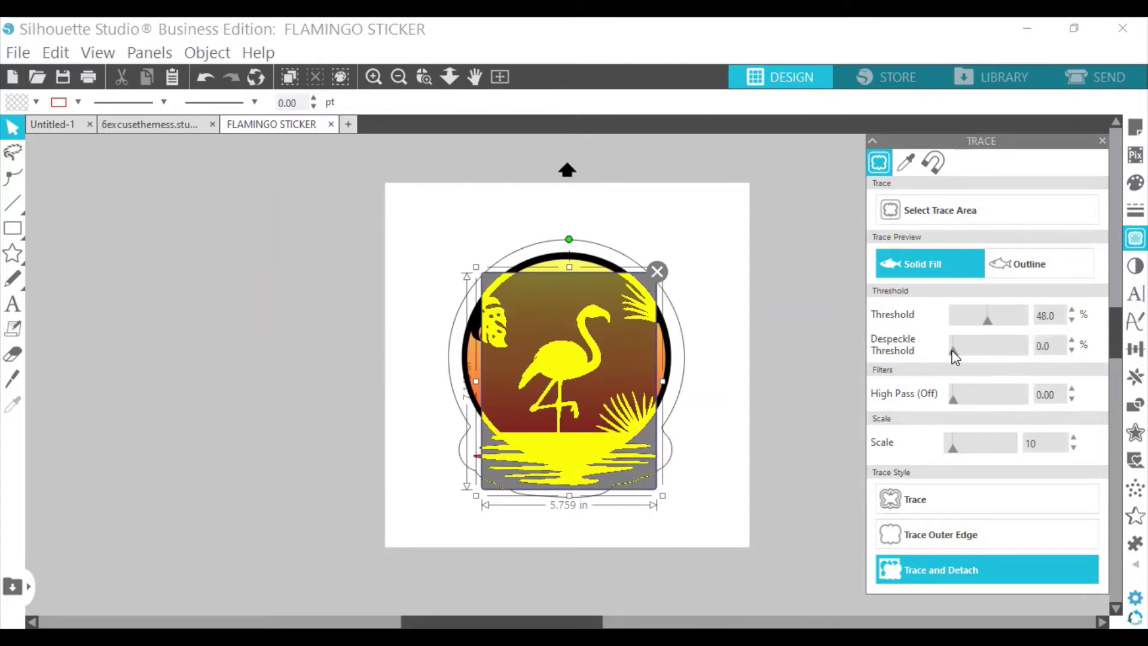
left_click_drag(960, 352, 962, 352)
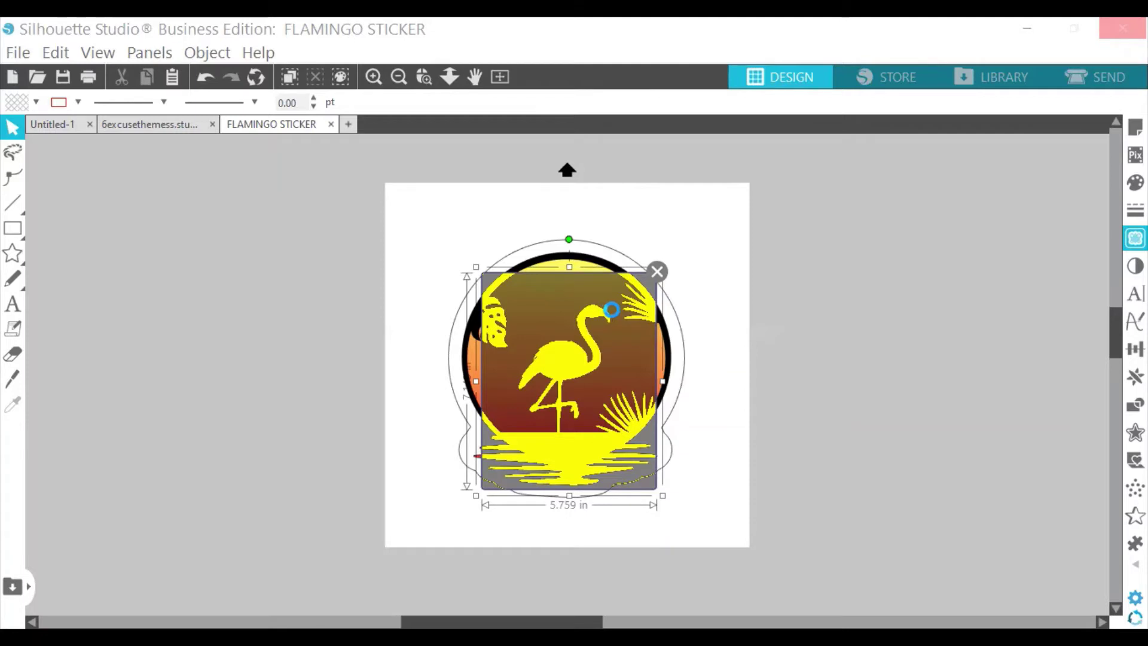
mouse_move(567, 337)
left_mouse_down()
mouse_move(284, 321)
mouse_move(397, 325)
mouse_move(892, 286)
left_mouse_up()
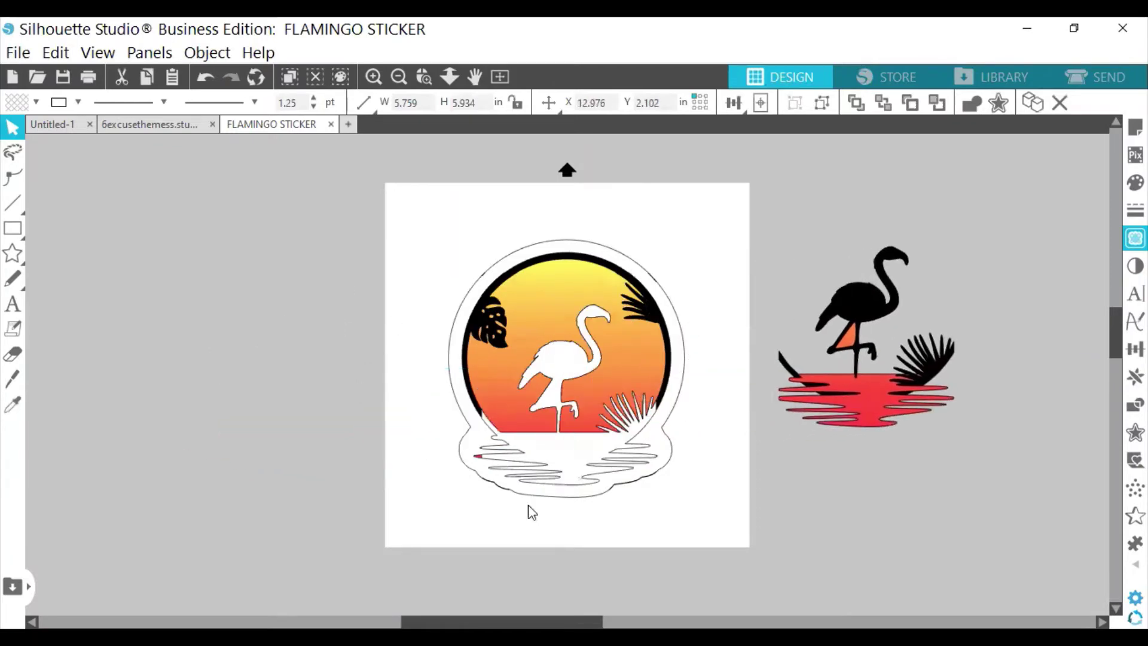
Shift the remaining flamingo sticker slightly right and down, and delete all of its pieces from the page.
left_click(781, 422)
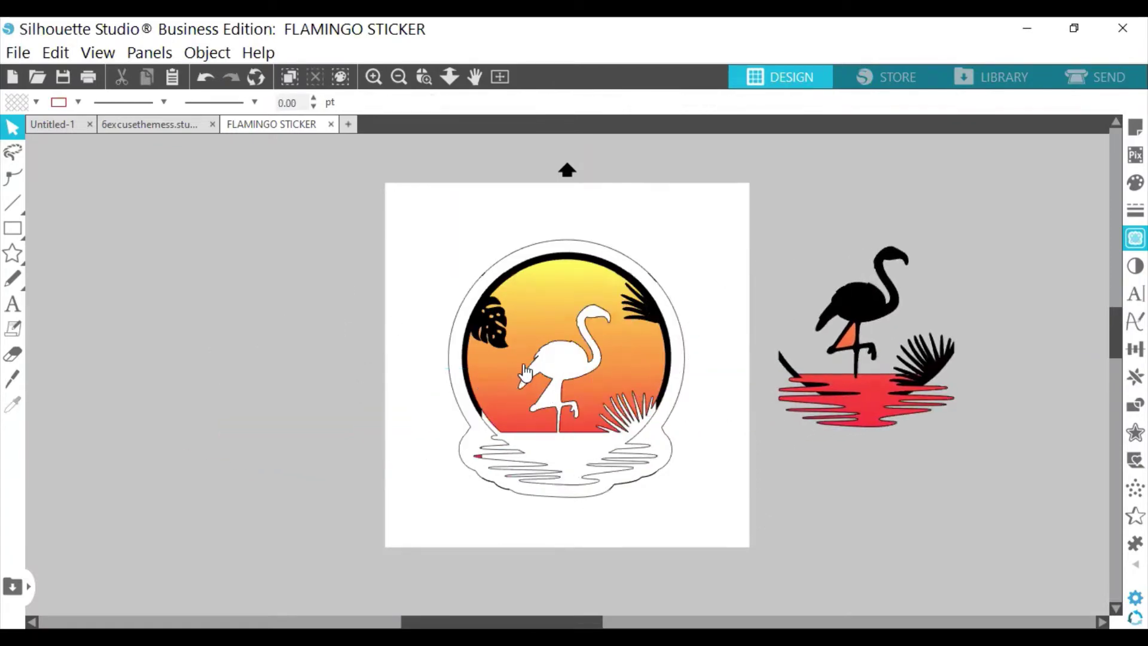
mouse_move(520, 374)
left_mouse_down()
mouse_move(263, 342)
mouse_move(58, 336)
mouse_move(436, 342)
mouse_move(590, 380)
mouse_move(547, 379)
left_mouse_up()
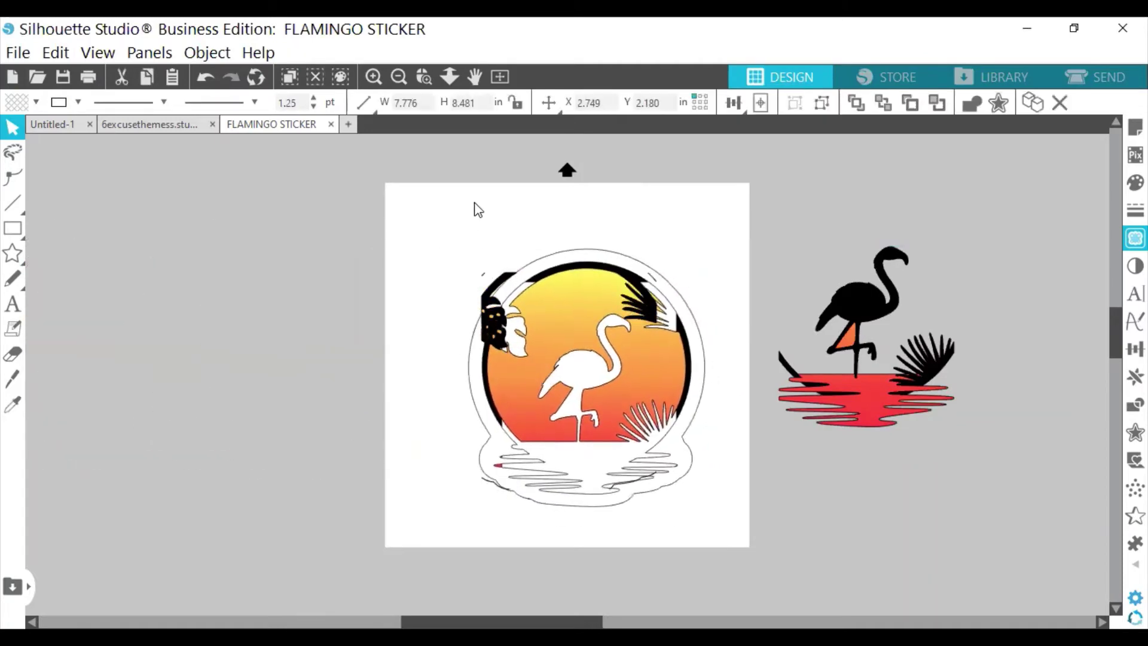
left_click(489, 226)
left_click_drag(486, 223, 661, 520)
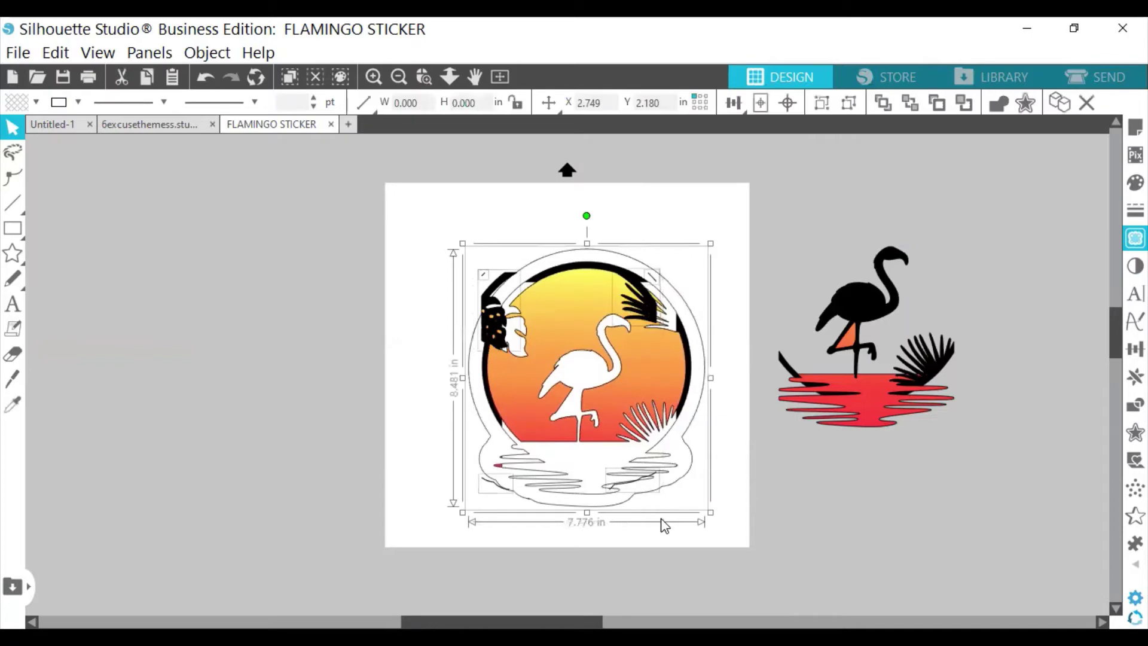
right_click(661, 519)
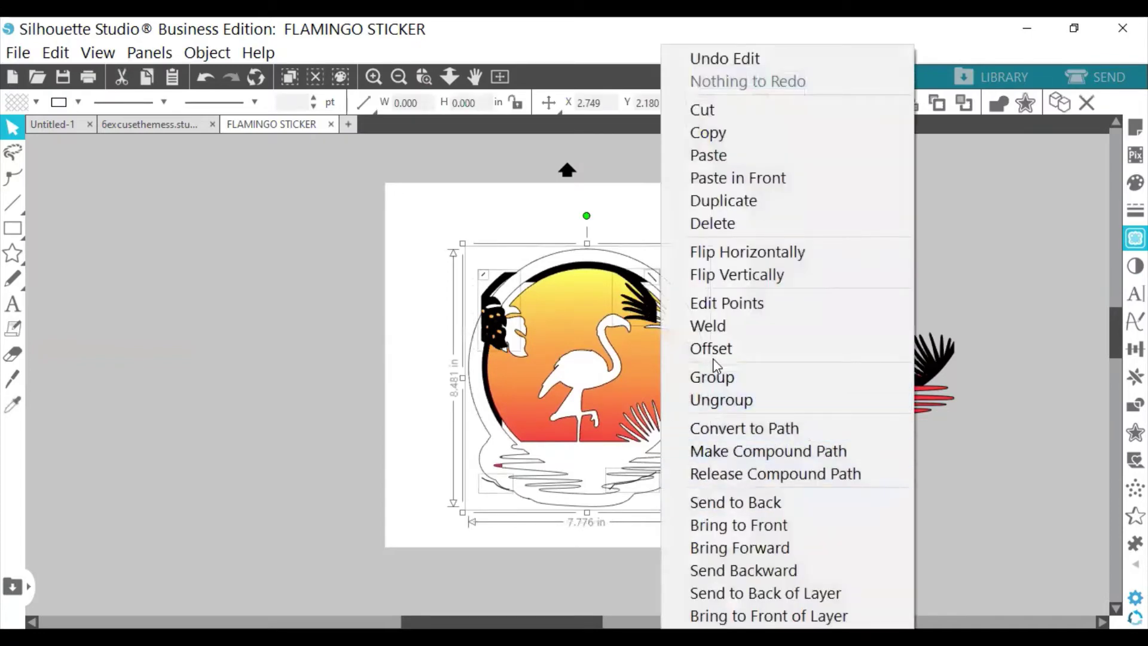
left_click(713, 224)
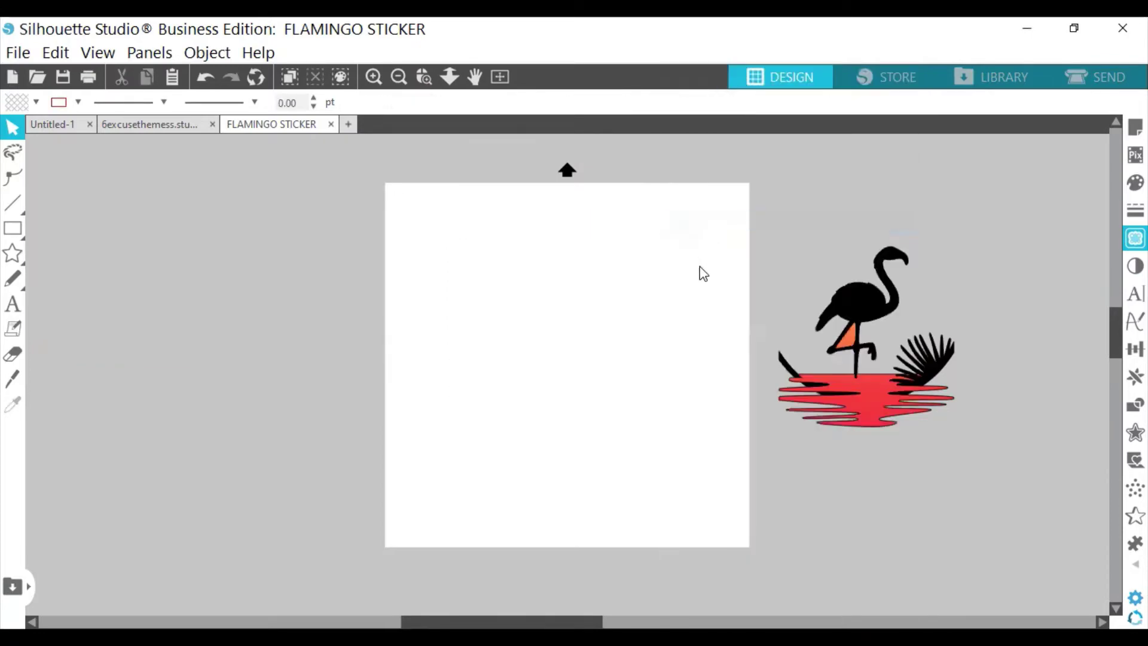
Delete the detached flamingo piece lying off the page.
left_click_drag(765, 359, 611, 328)
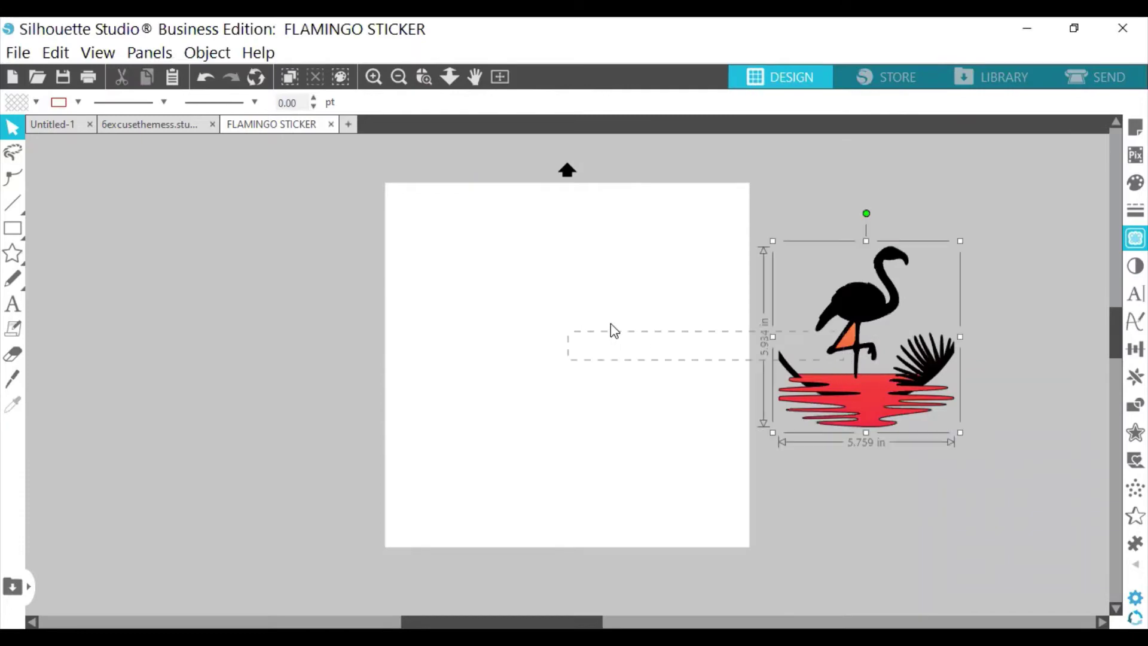
right_click(892, 427)
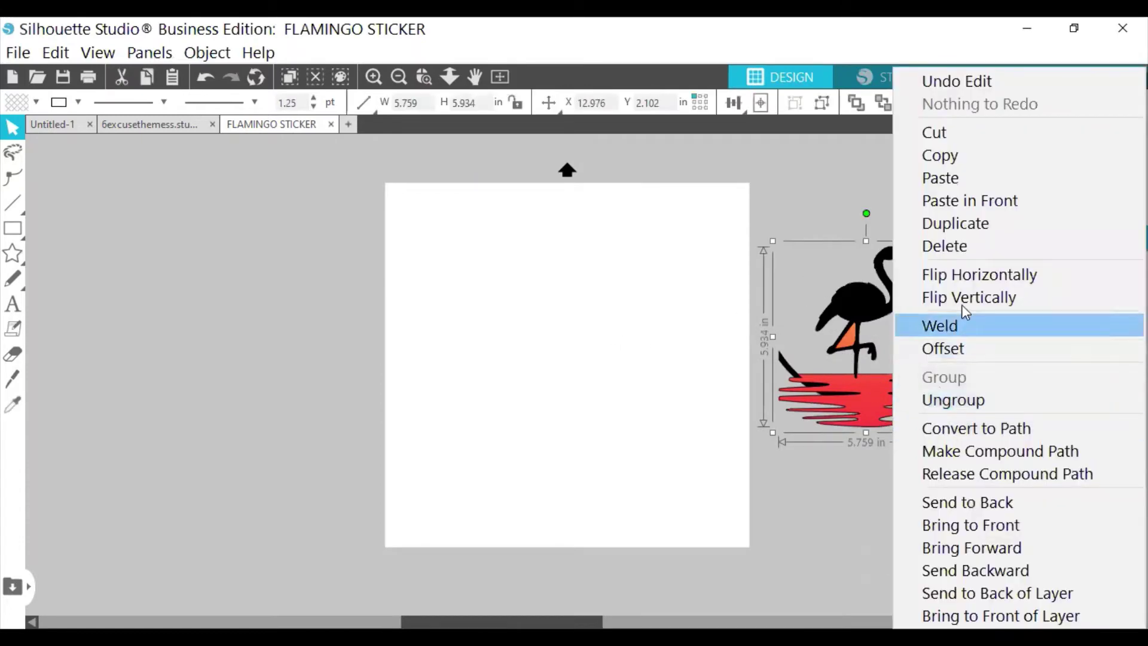
left_click(960, 246)
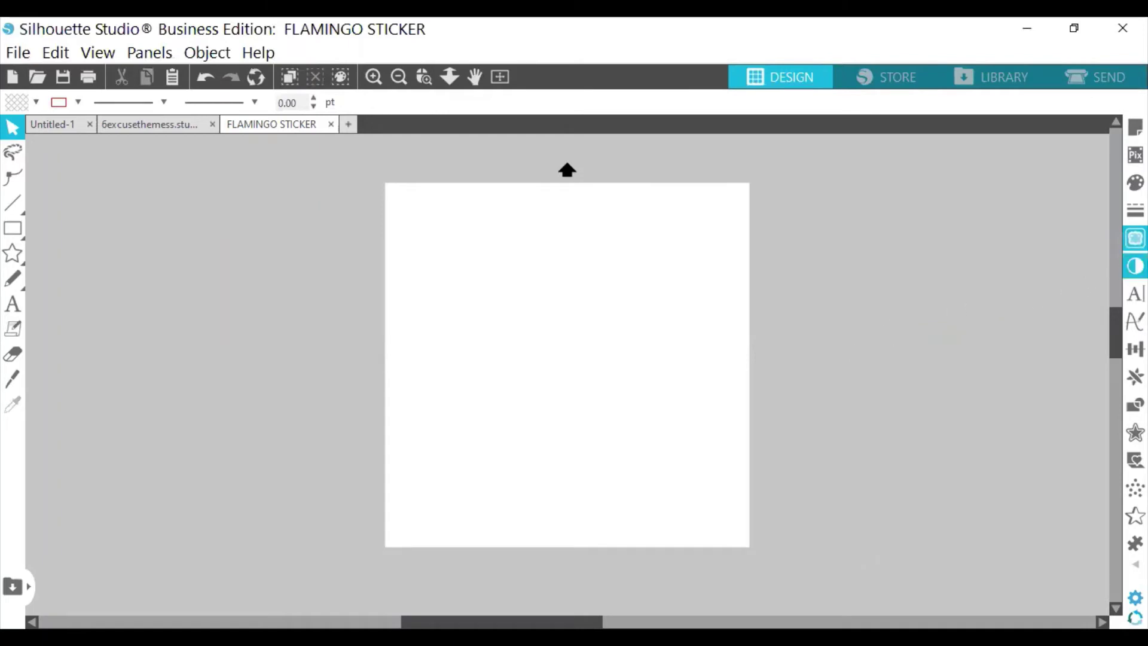
Look at the Image Effects options, including Grey Shade, and close them without applying anything.
left_click(1135, 265)
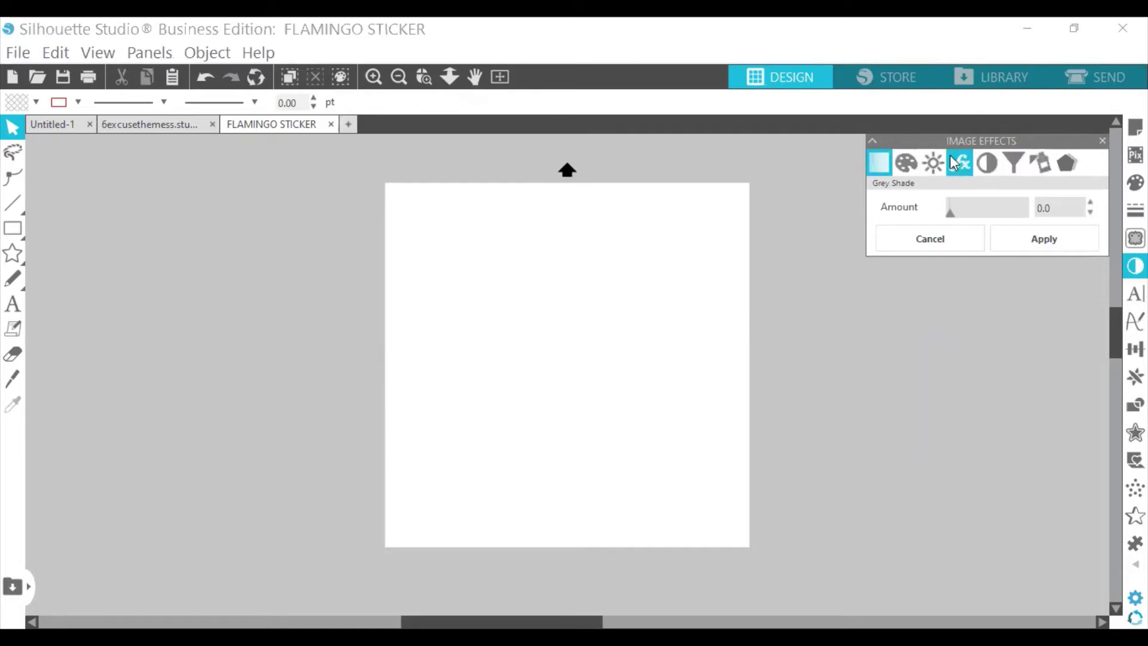
left_click(1101, 140)
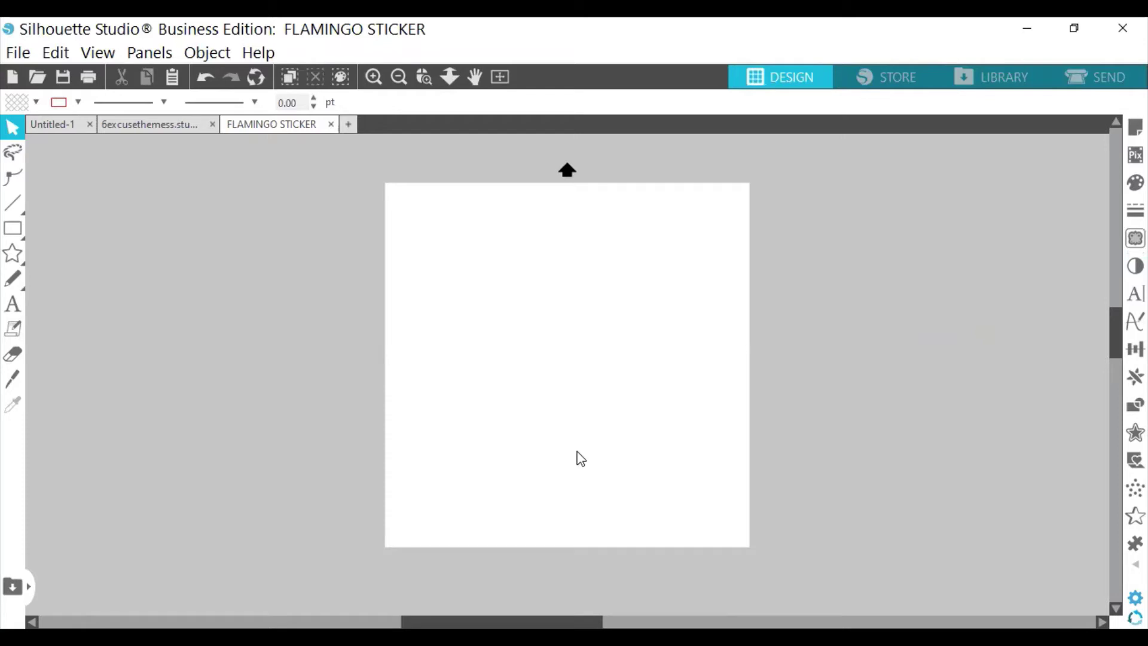
Add the text "Hello Friends" to the upper half of the page.
left_click(13, 303)
left_click(13, 353)
left_click(11, 306)
left_click(461, 312)
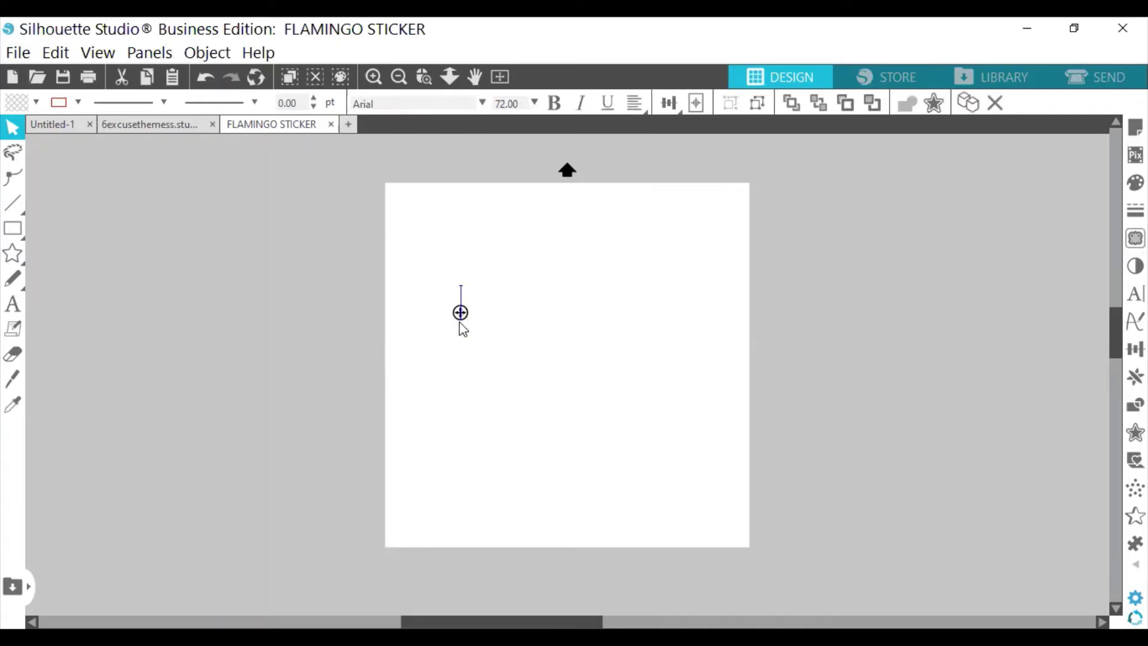
type("Hello F")
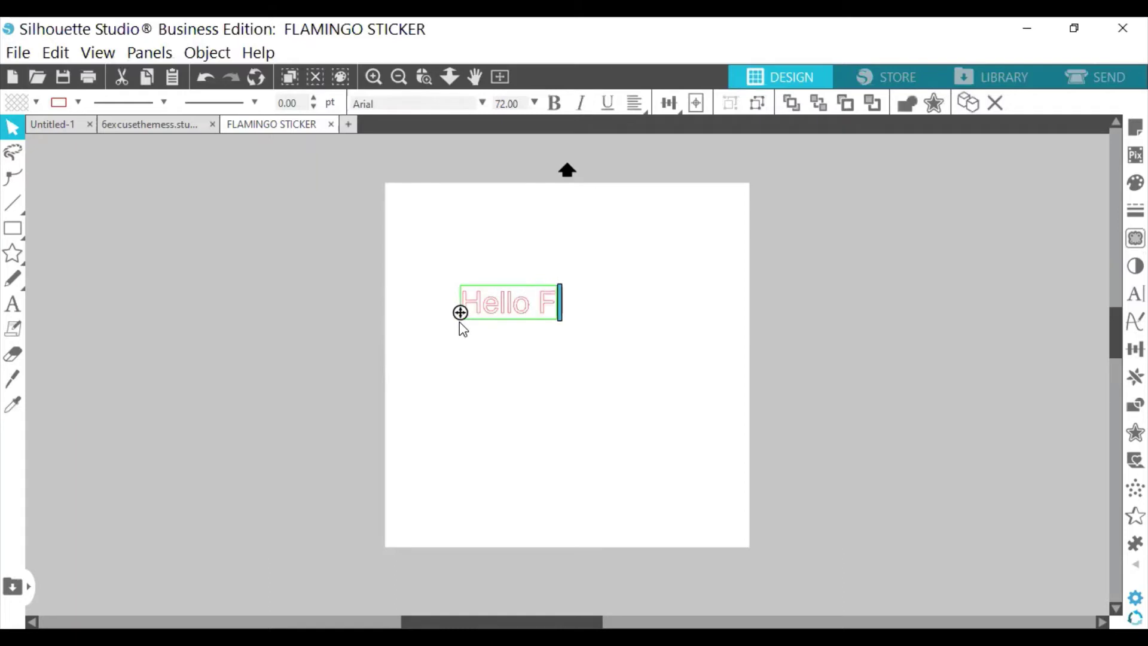
type("riends")
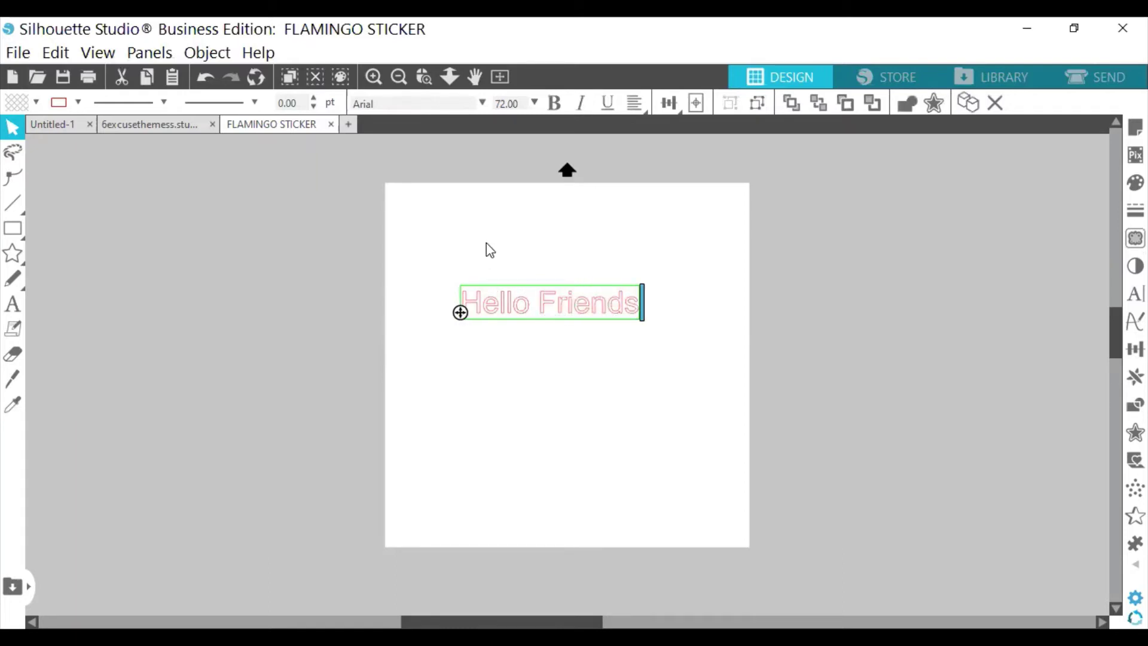
left_click(472, 261)
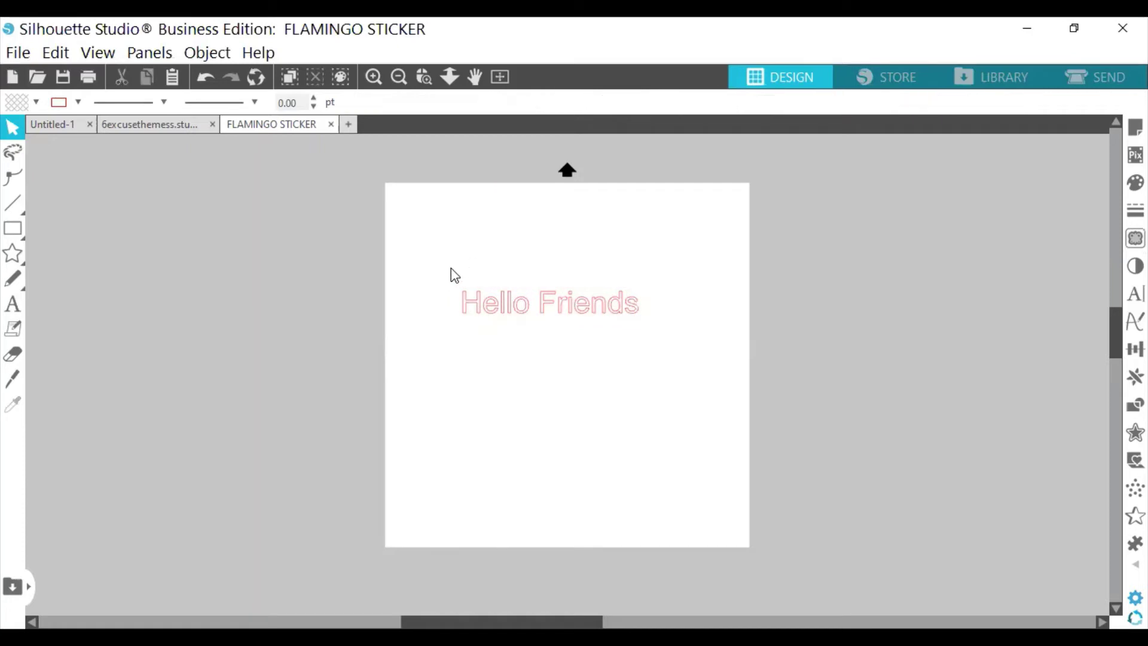
Try the Kristen ITC and French Script MT fonts on the "Hello Friends" text and return it to Arial.
left_click_drag(434, 262, 672, 345)
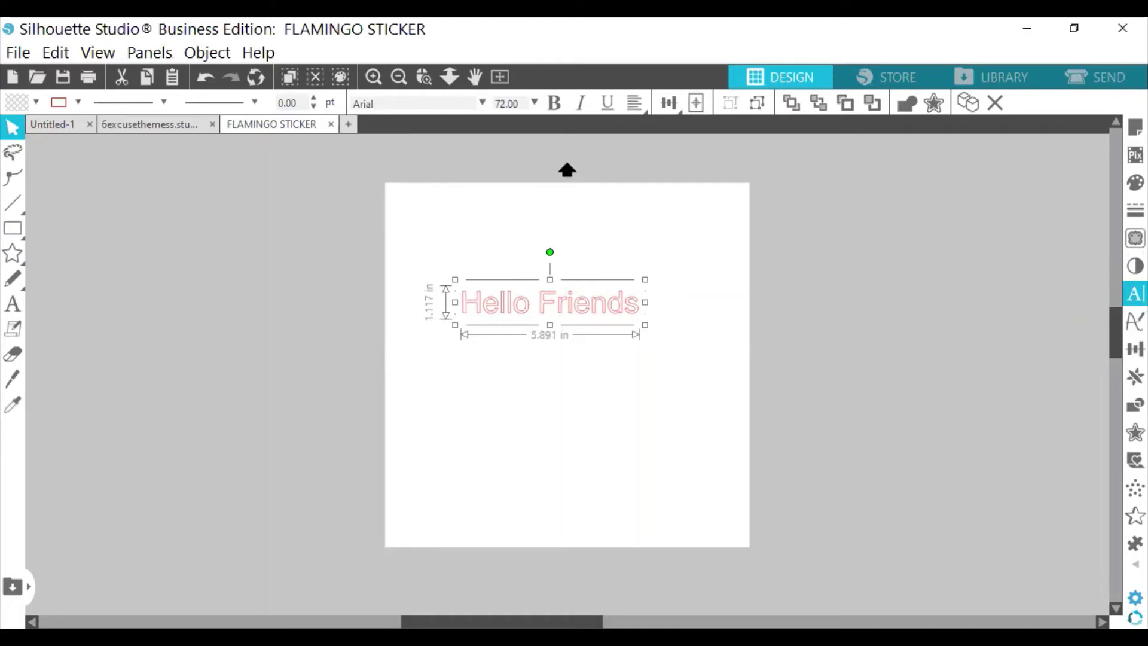
left_click(1134, 293)
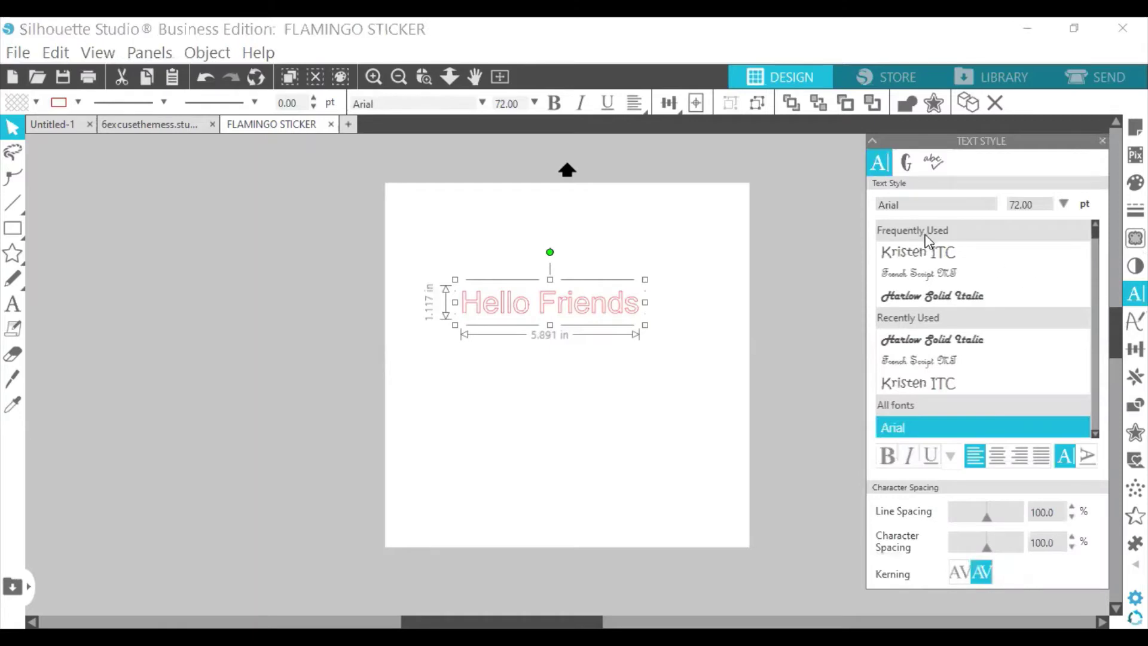
left_click(933, 263)
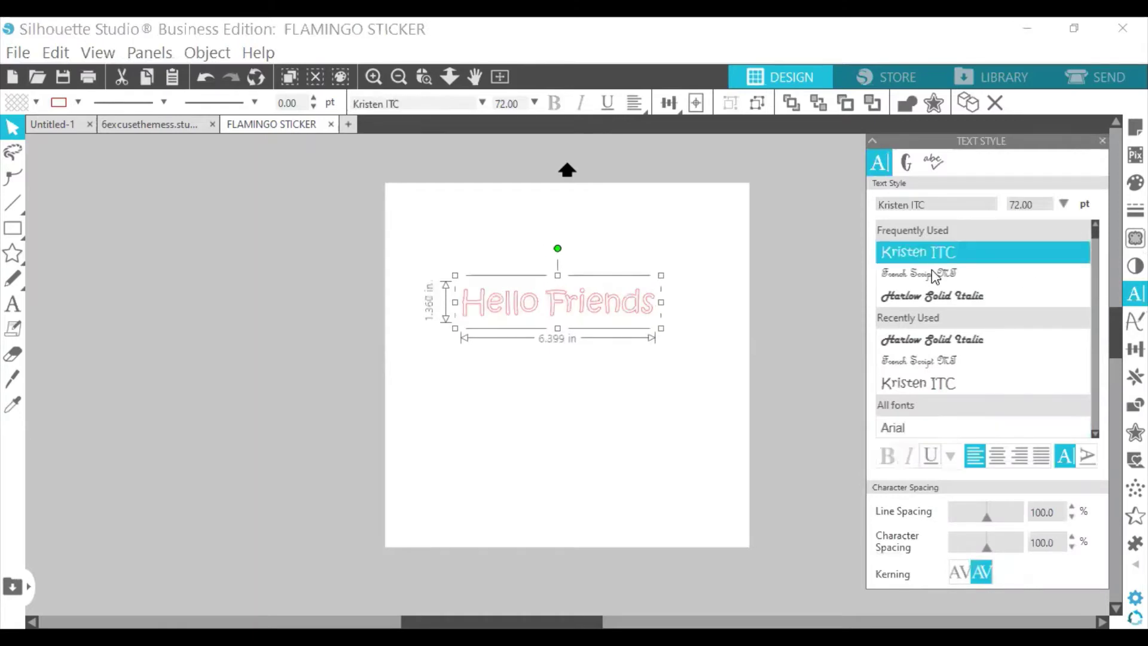
left_click(934, 274)
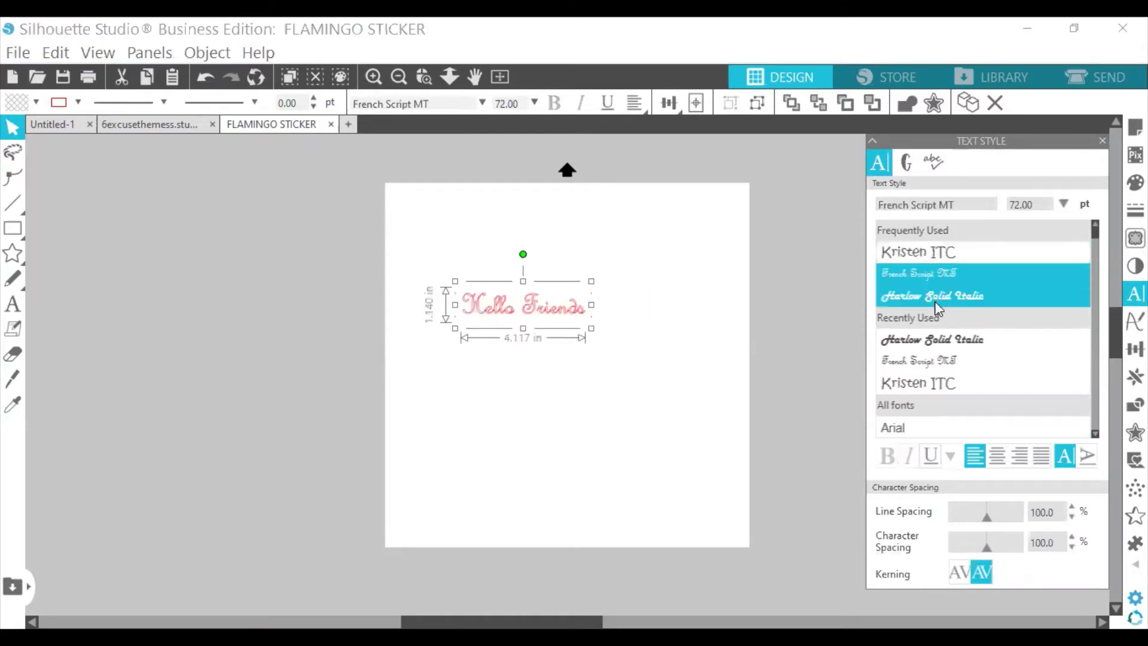
left_click(934, 296)
left_click(945, 385)
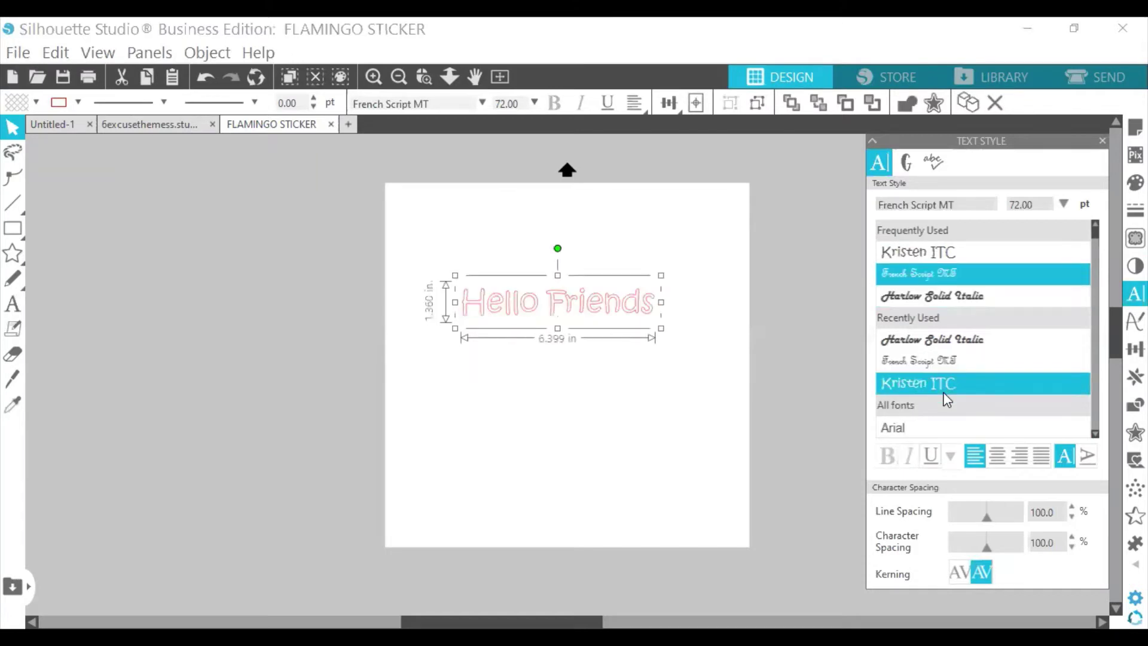
left_click(944, 429)
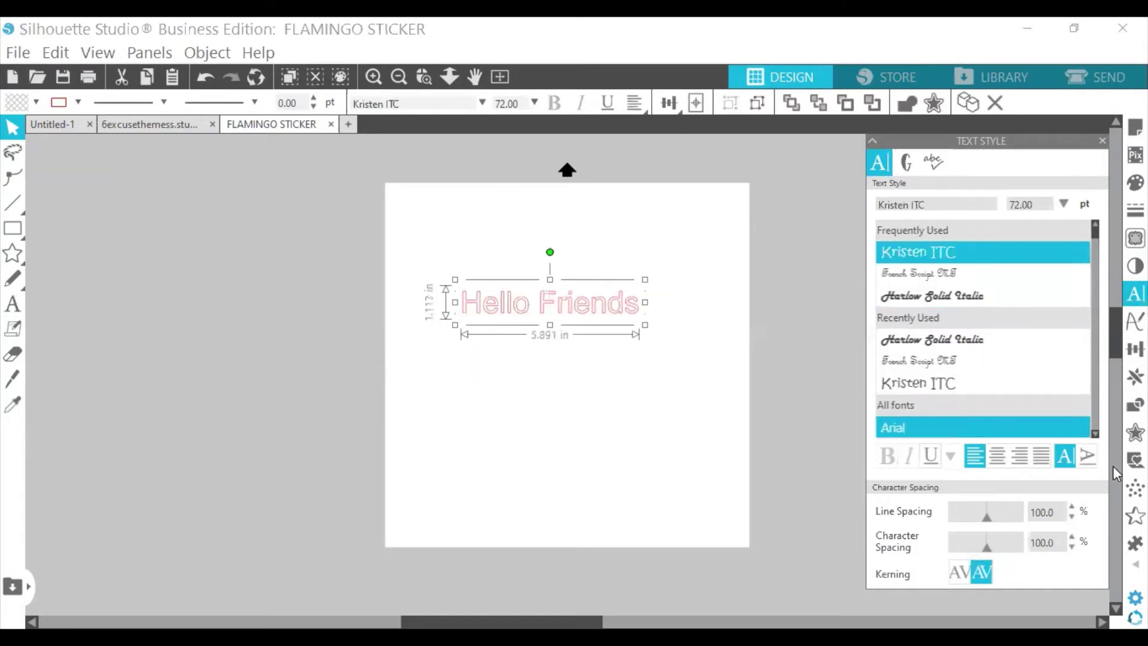
Set the font of the "Hello Friends" text to Babes & Bridal.
left_click(1094, 433)
scroll(1096, 437, "down", 5)
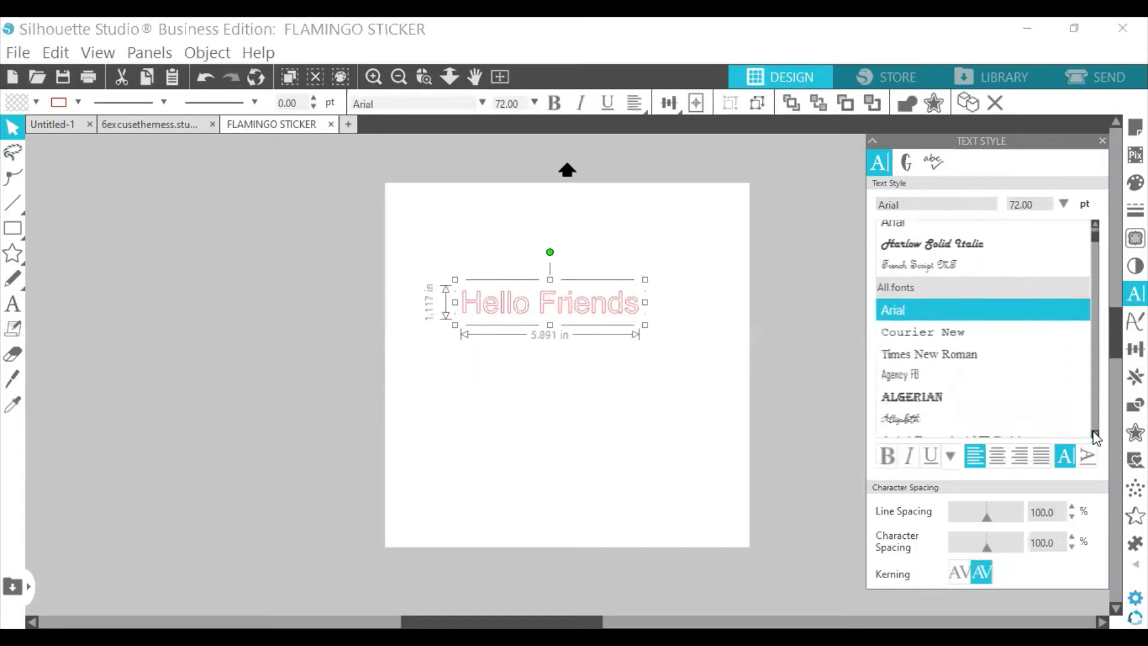
left_click(948, 384)
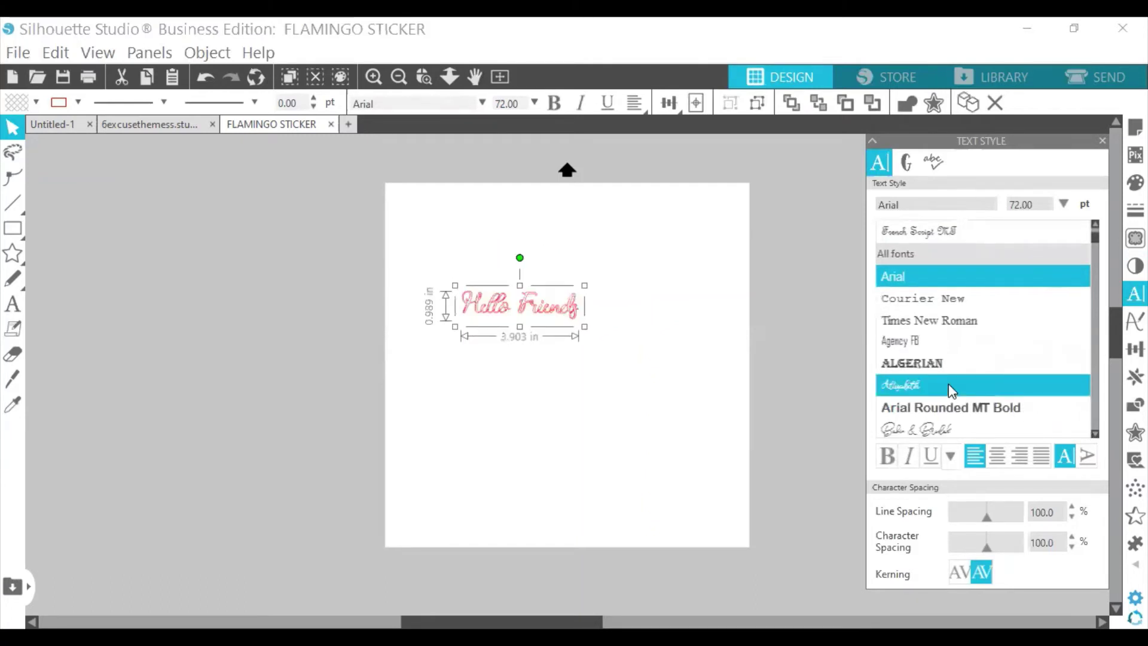
left_click(945, 426)
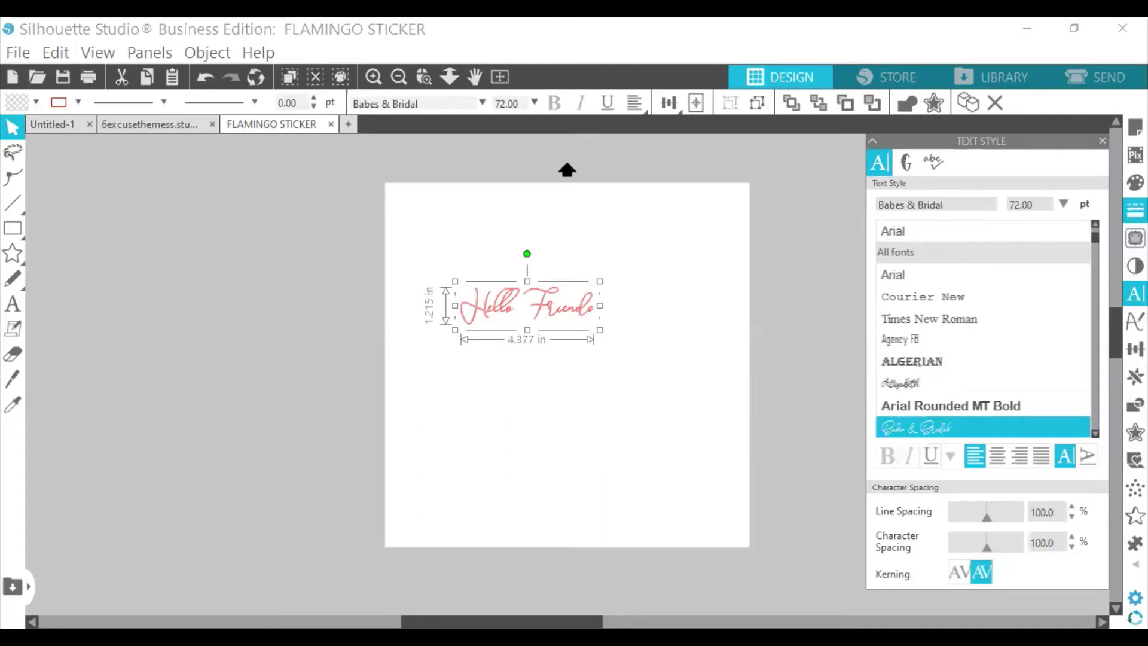
Try a black fill on the "Hello Friends" text and change it to red.
left_click(1135, 181)
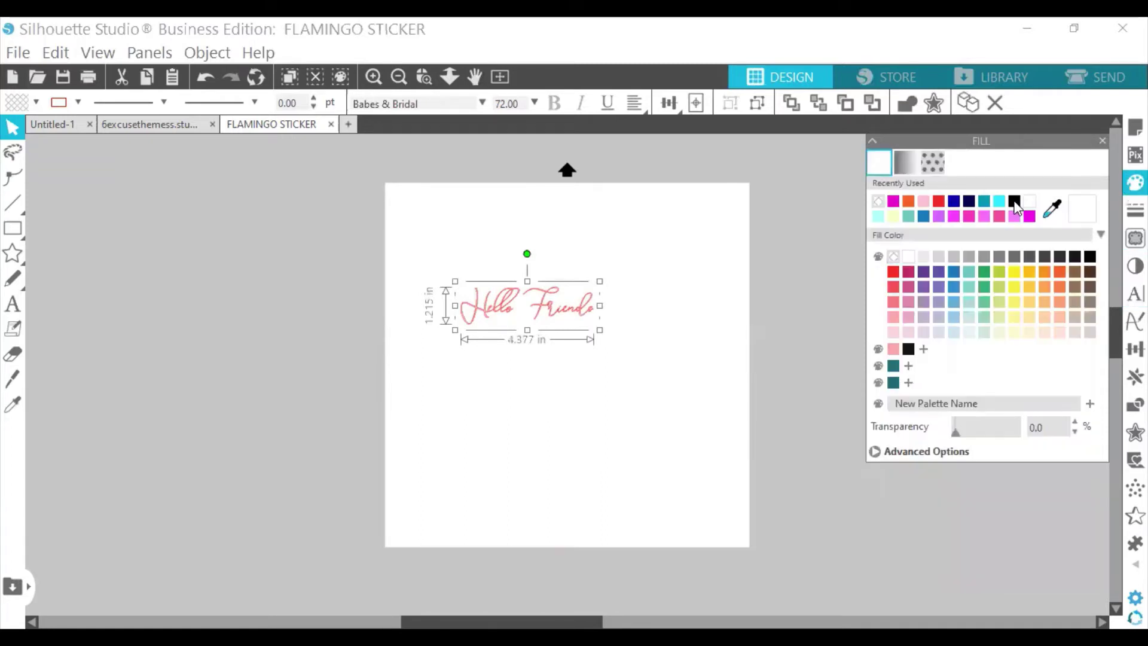
left_click(1015, 206)
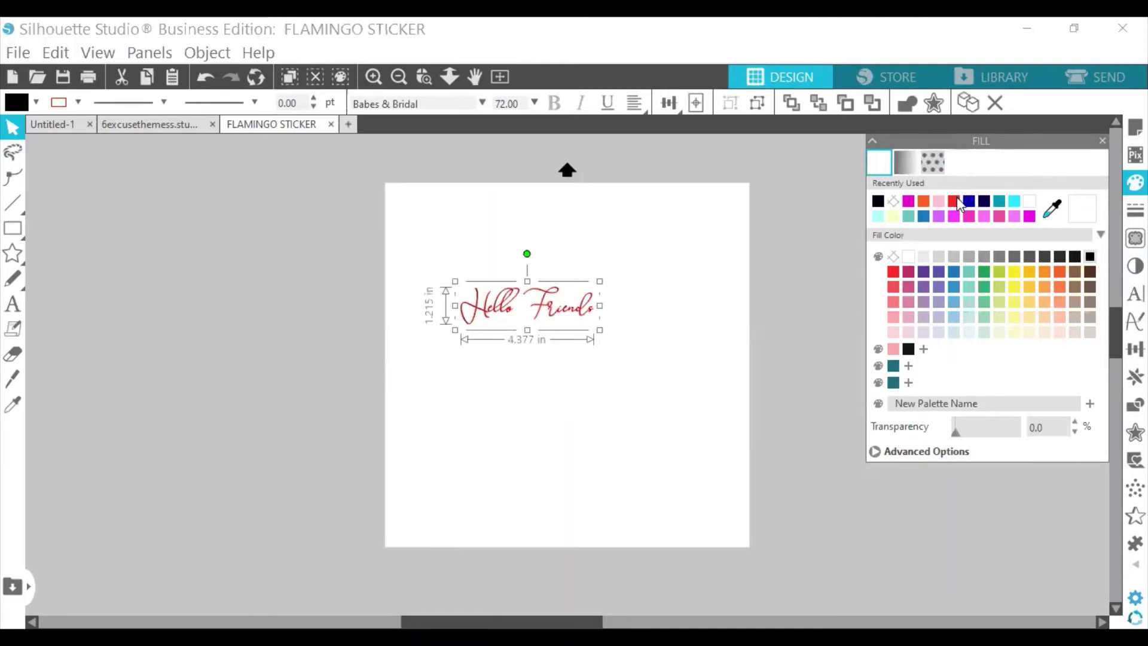
left_click(957, 198)
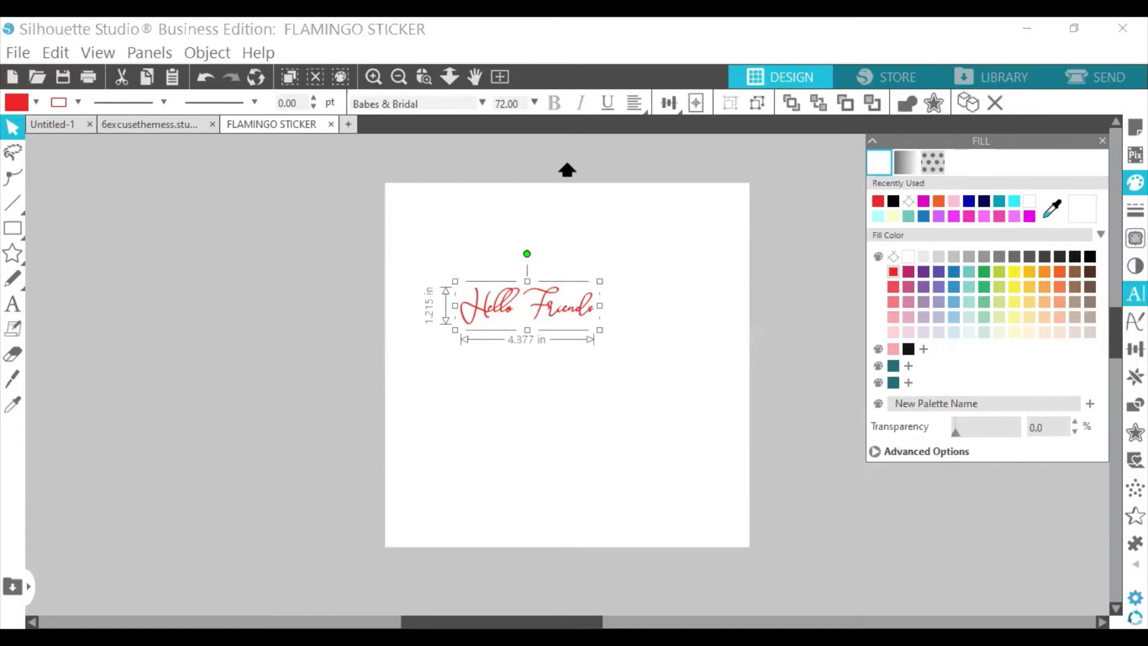
Try the Algerian font on the red text and set it to crushbouncybrushfont.
left_click(1135, 293)
left_click(983, 361)
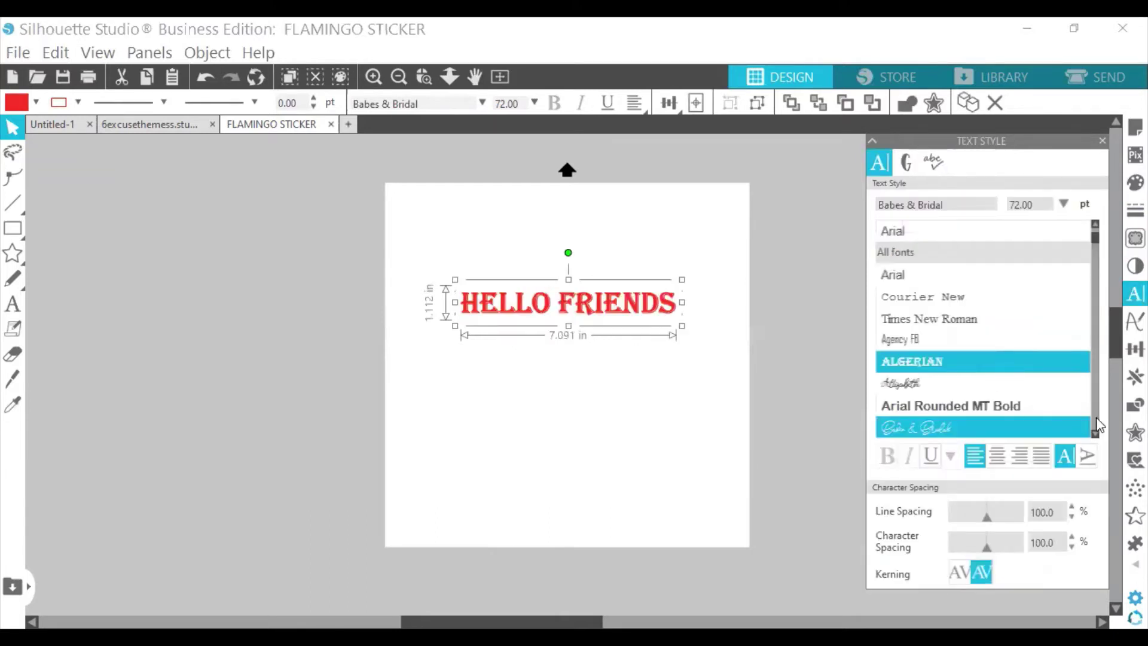
scroll(1087, 431, "down", 10)
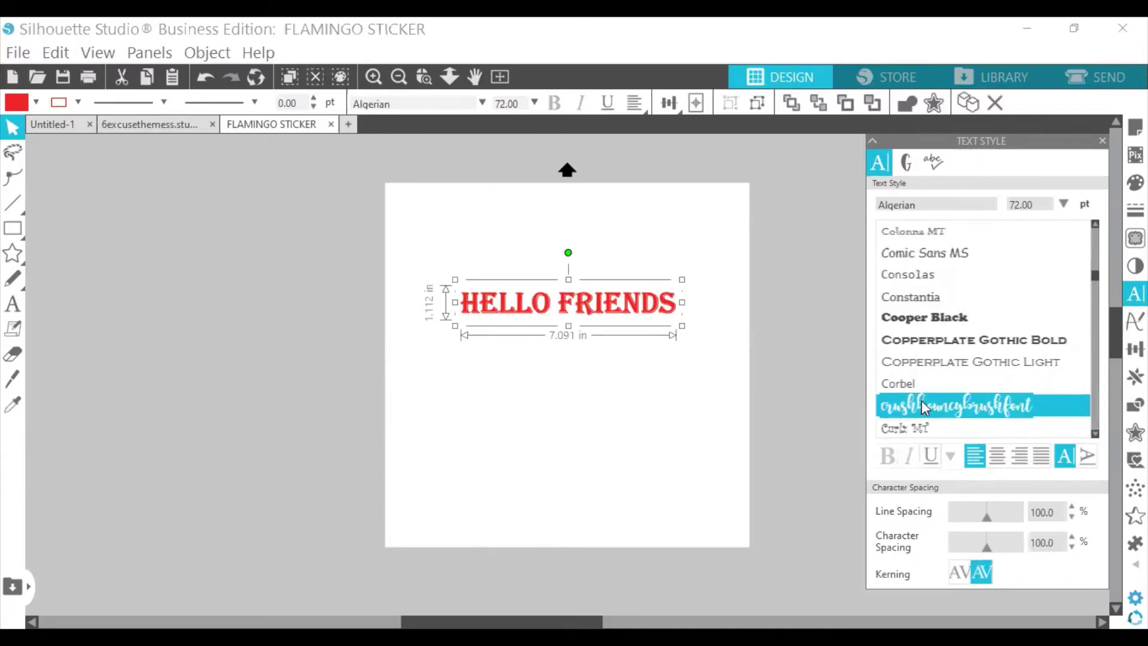
left_click(921, 400)
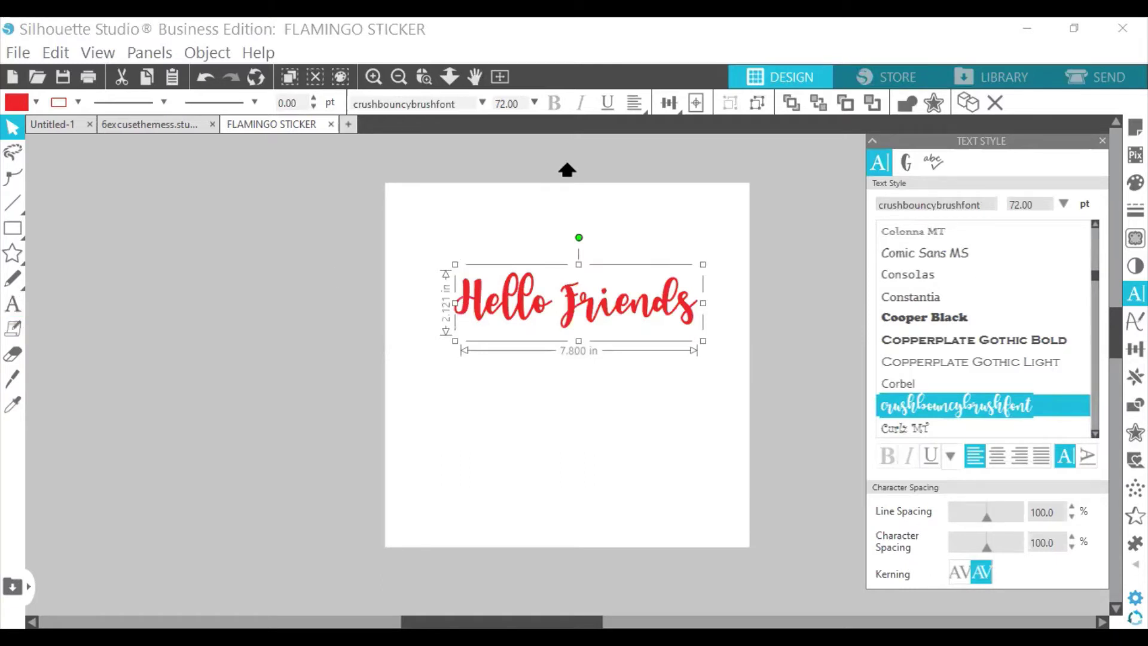
Delete the red text and add new "Hello Friends" text in Arial at 72 pt near the page's upper edge.
right_click(644, 308)
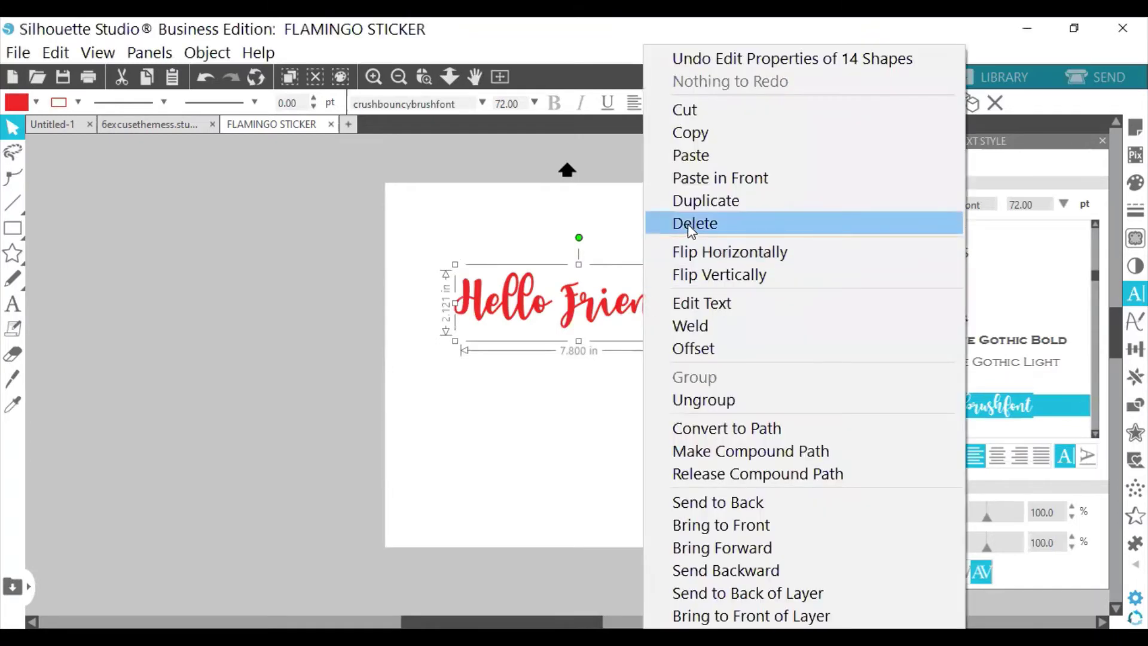
left_click(687, 223)
left_click(13, 304)
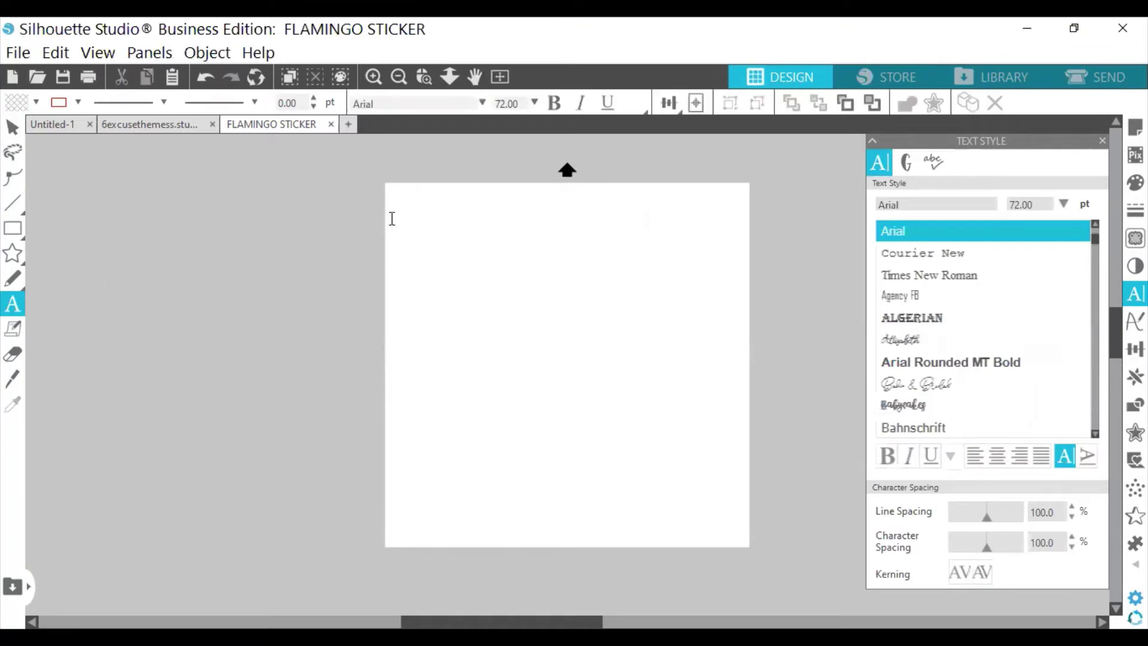
left_click(466, 245)
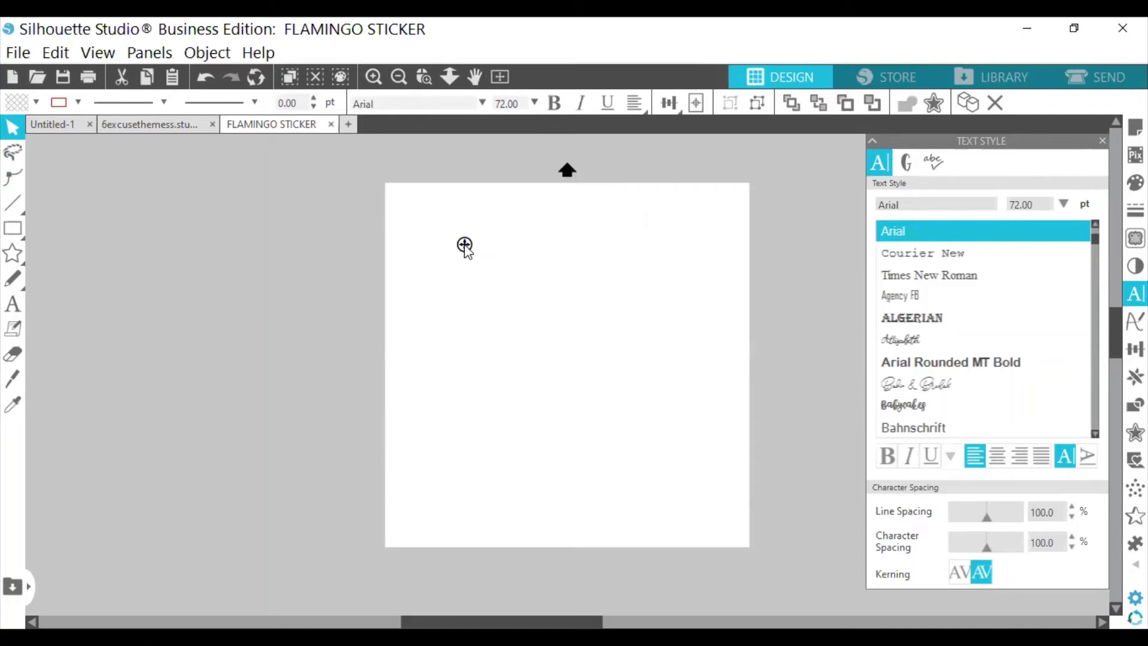
type("Hell")
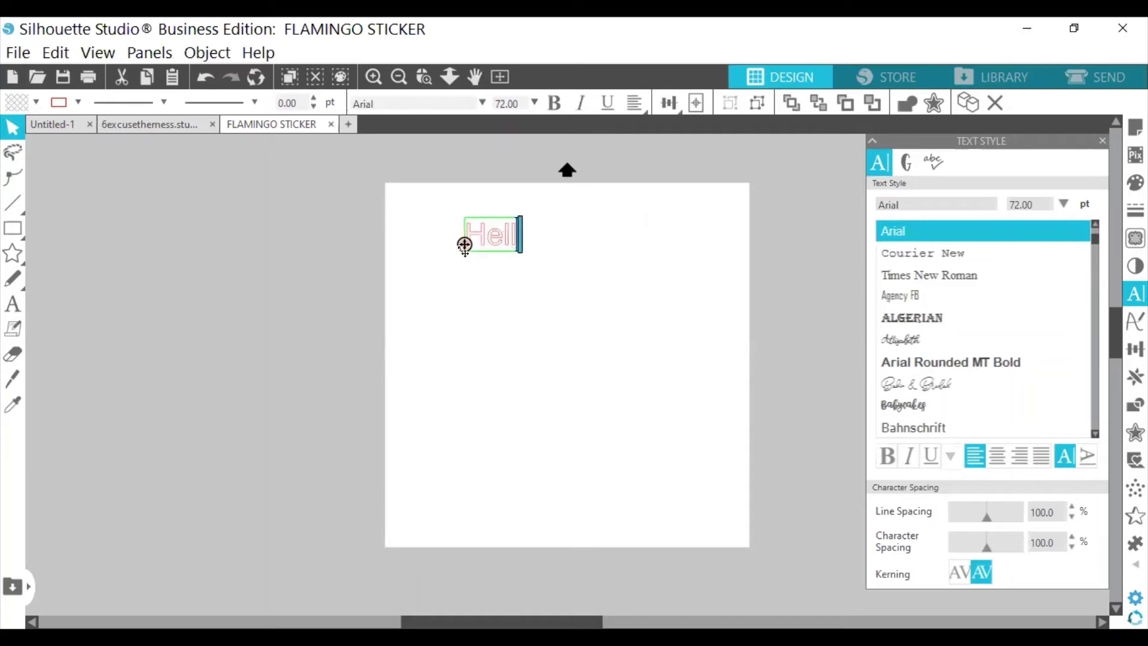
type("o Frien")
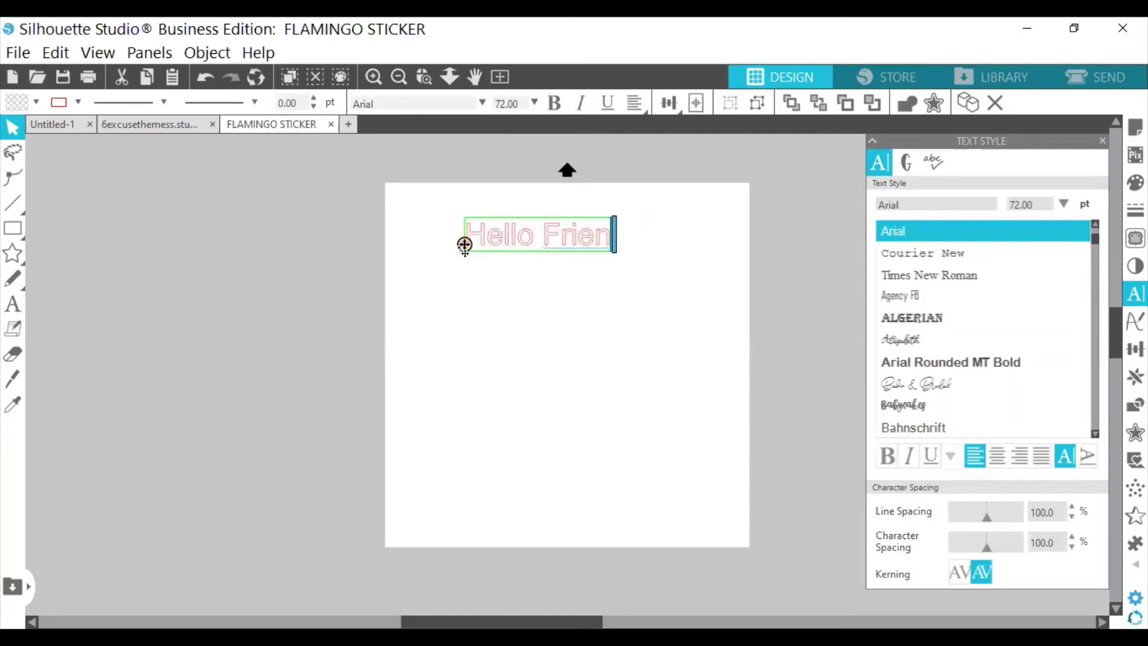
type("ds")
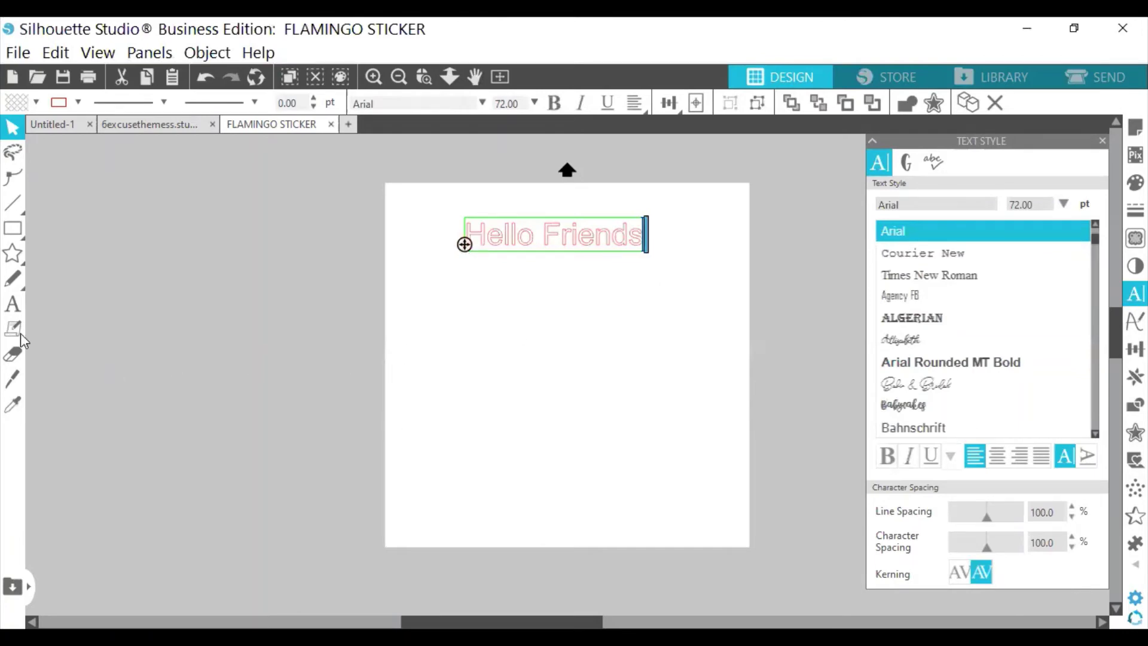
Draw an ellipse about 6.73 in wide and 5.34 in high below the "Hello Friends" text.
left_click(13, 304)
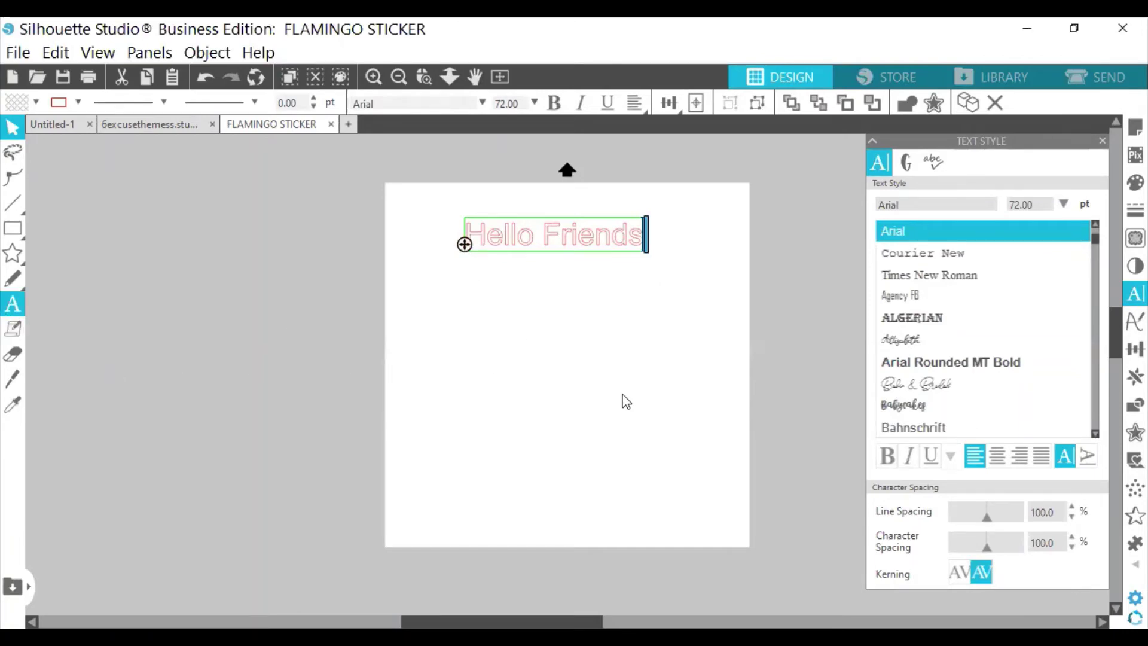
left_click(900, 339)
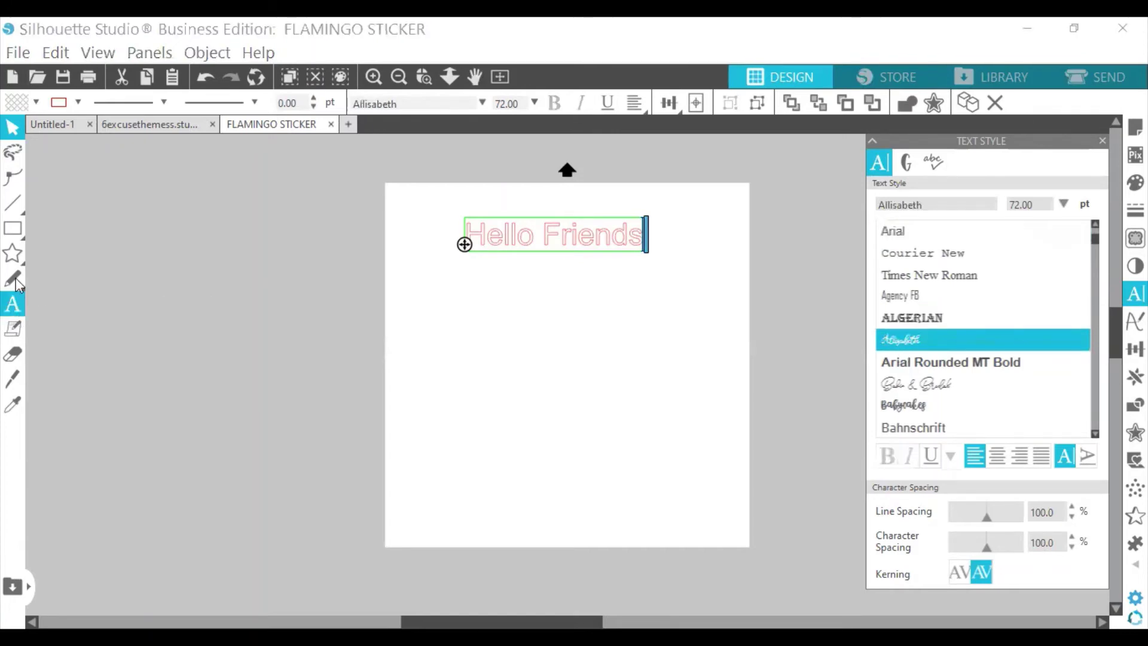
left_click(12, 228)
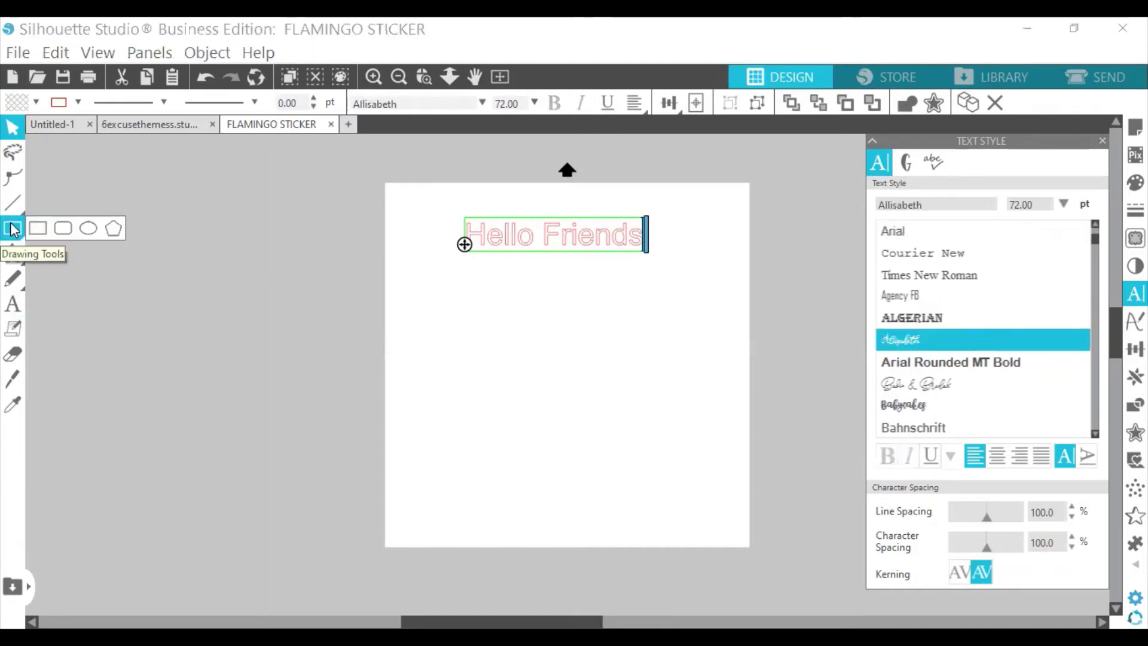
left_click(88, 227)
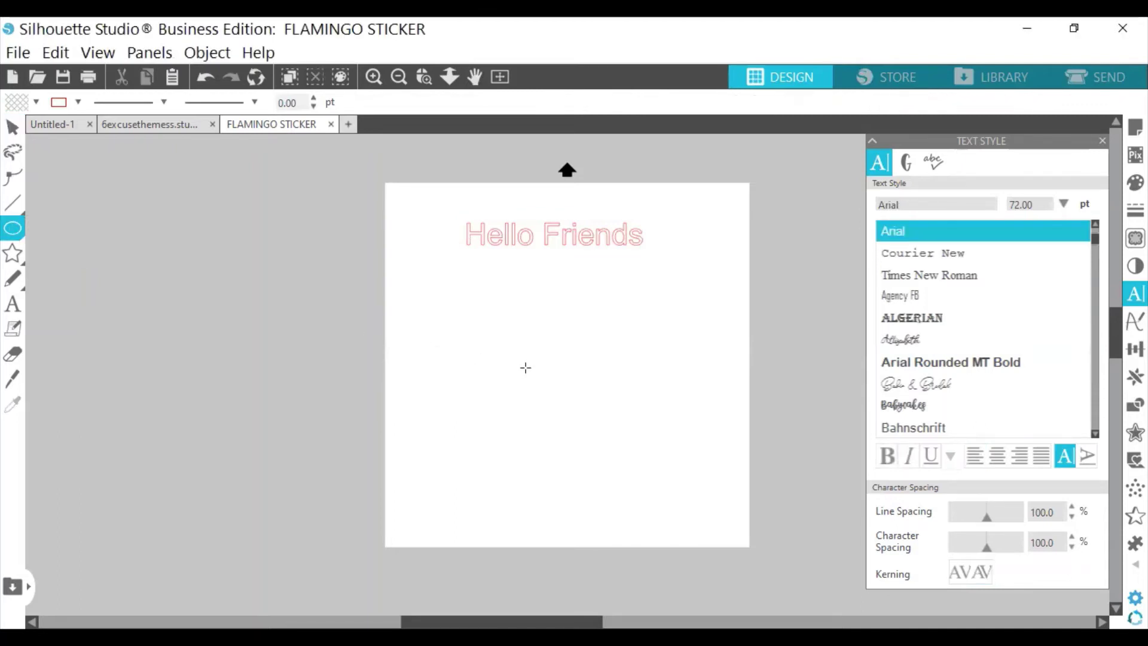
left_click_drag(491, 345, 657, 485)
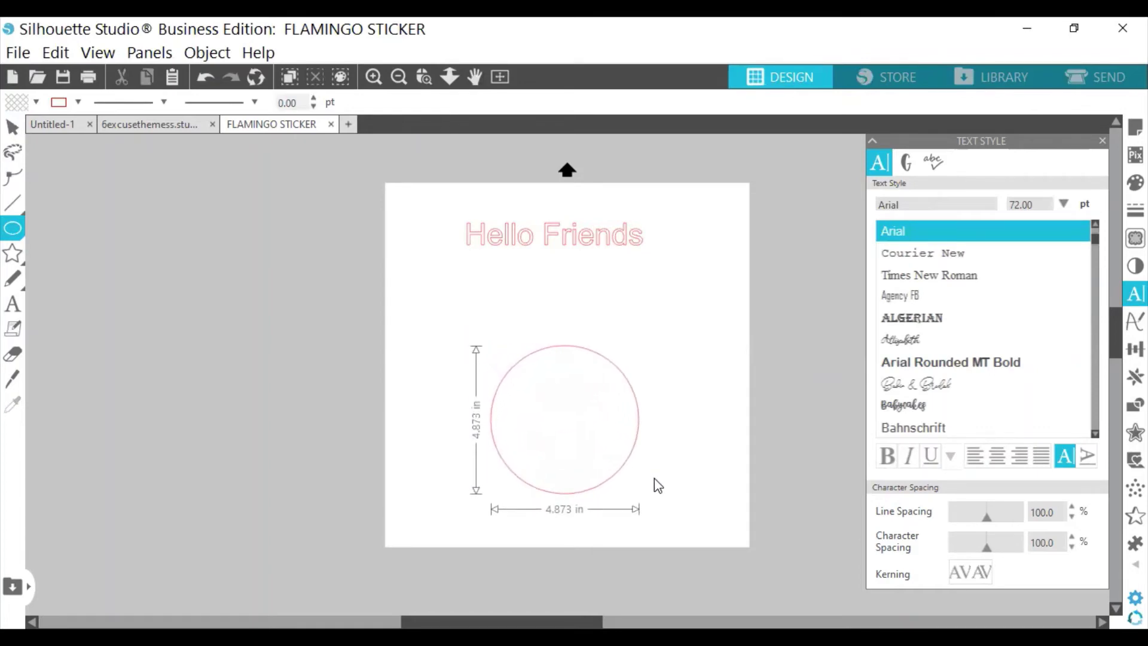
left_click_drag(654, 478, 697, 515)
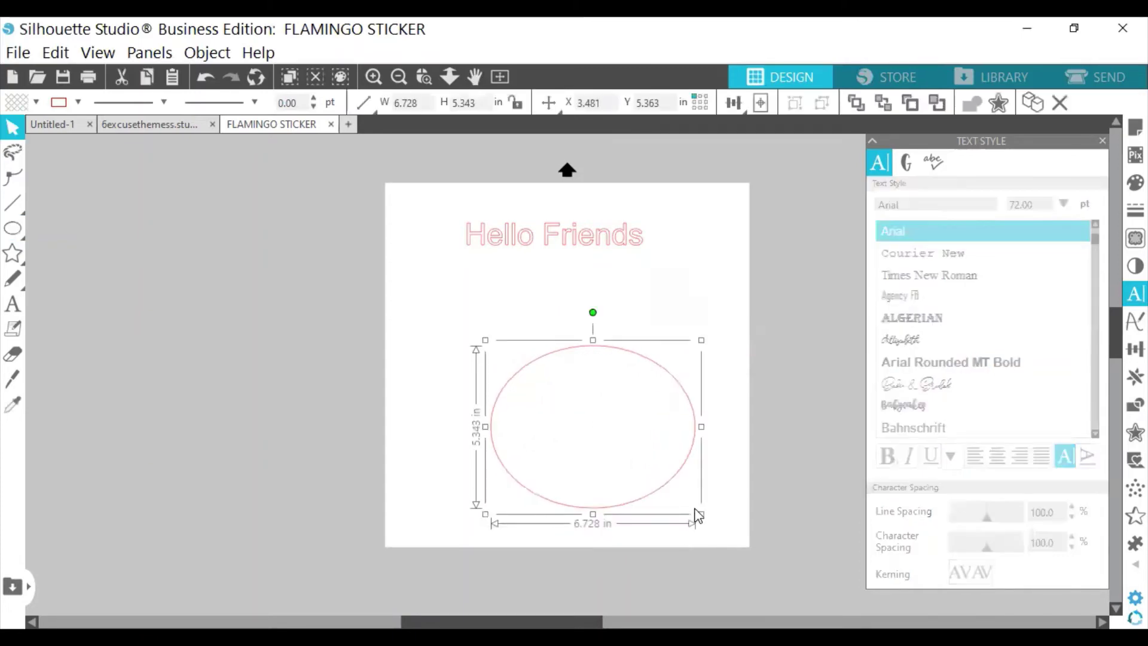
left_click(695, 514)
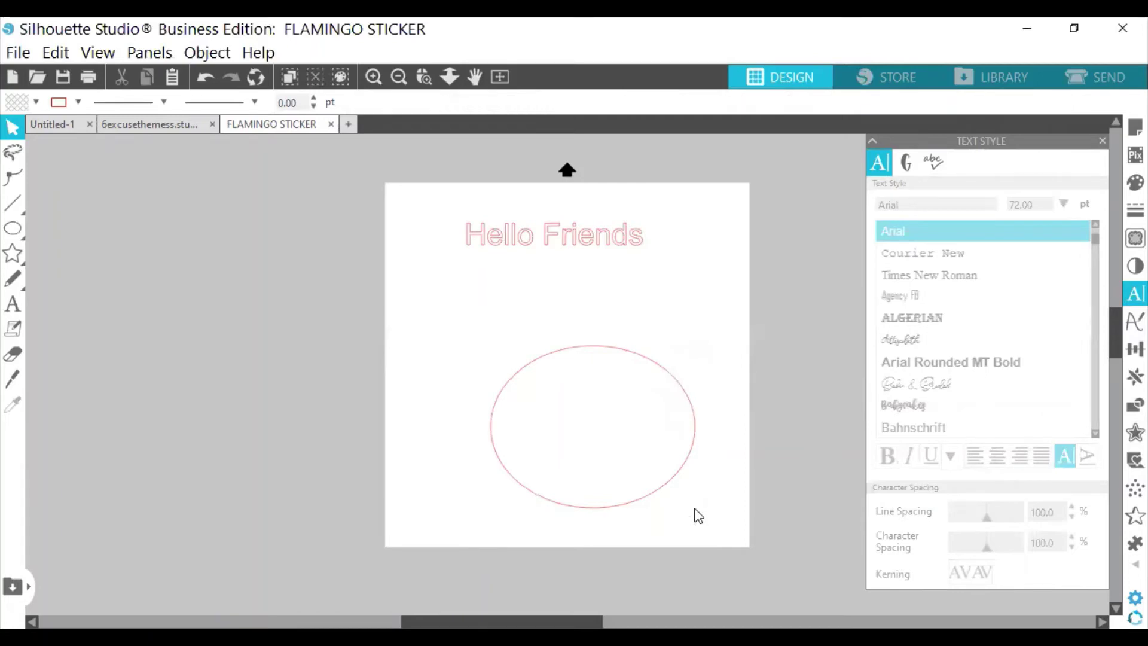
left_click(676, 485)
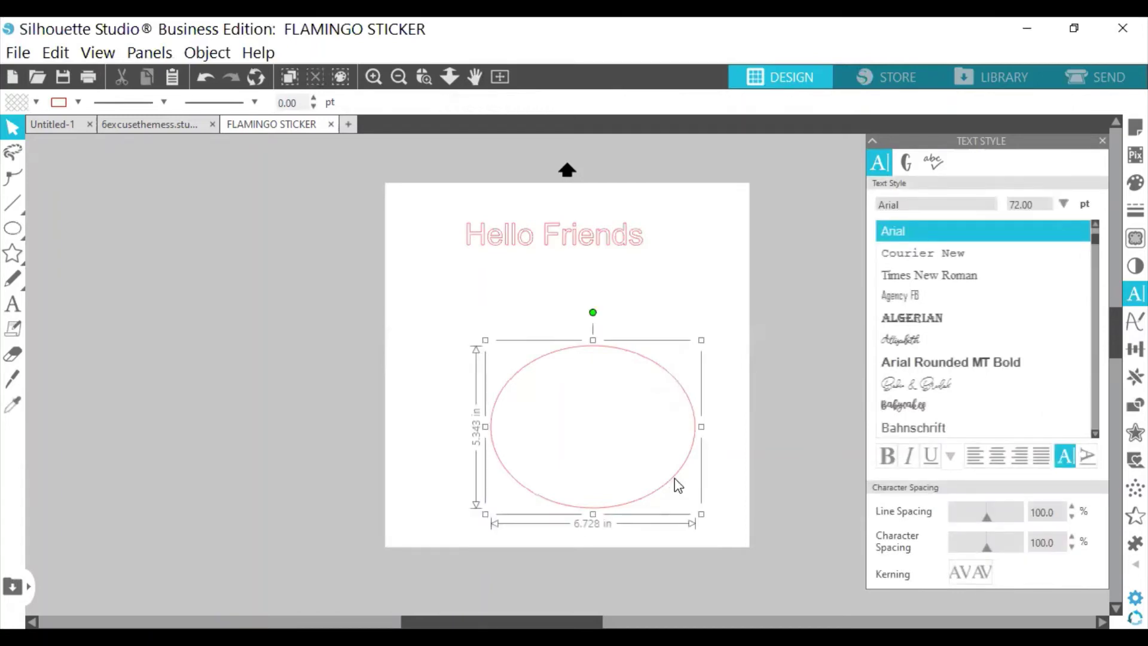
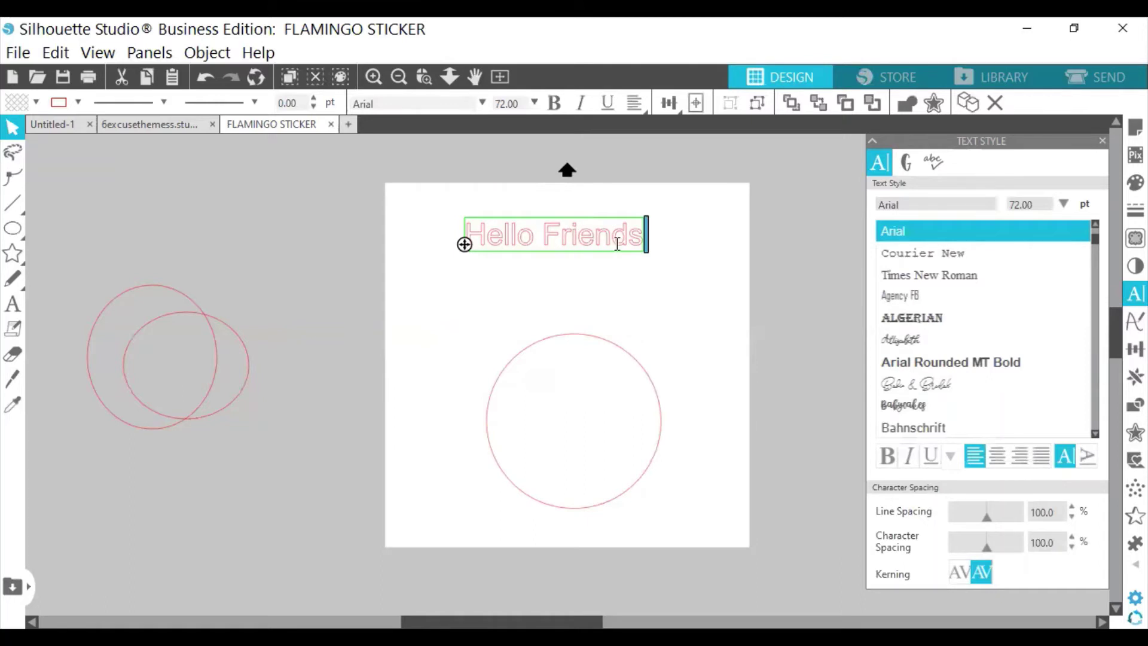
Move the circle up beneath the "Hello Friends" text and wrap the text along the circle's upper arc.
left_click(556, 334)
left_click_drag(556, 333, 546, 278)
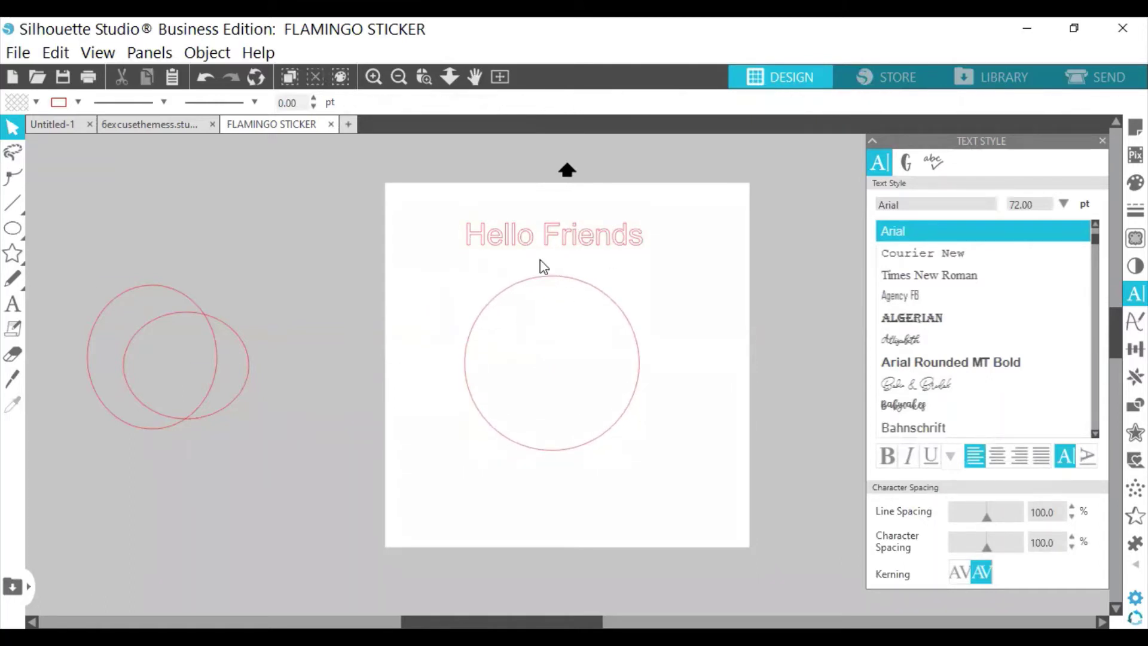
double_click(525, 233)
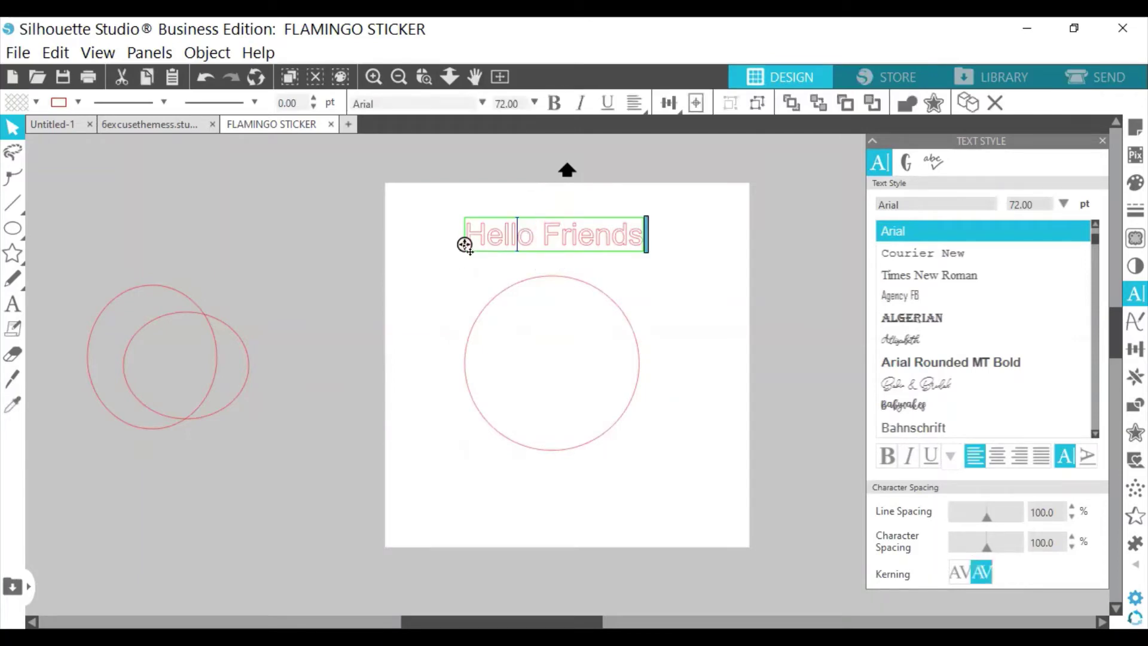
left_click_drag(465, 244, 474, 321)
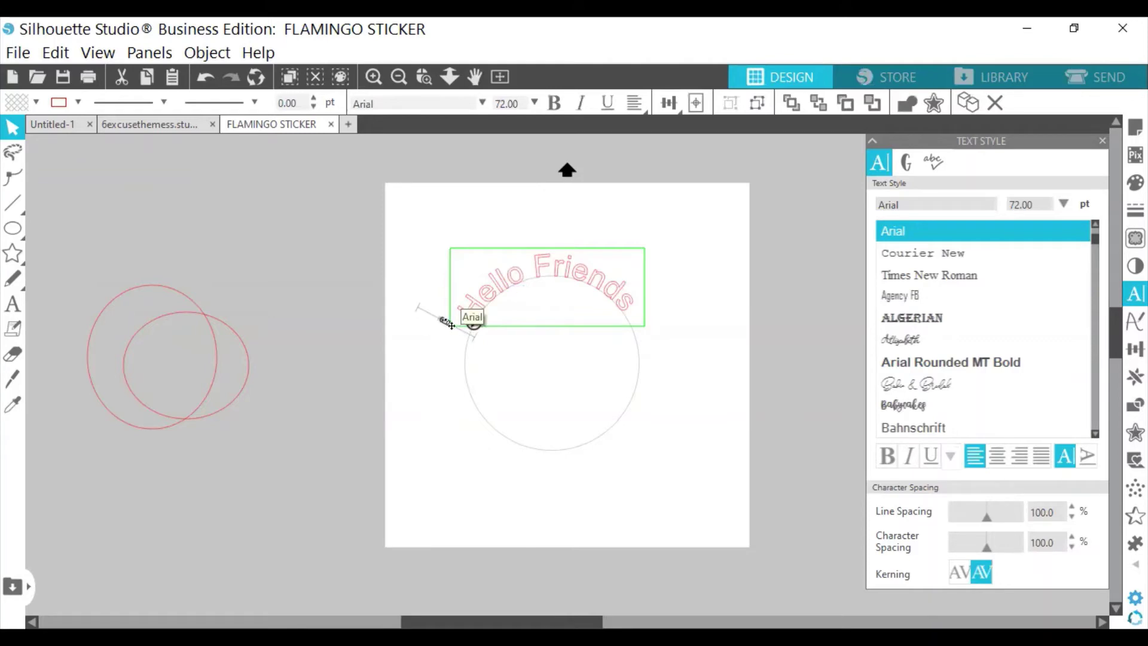
mouse_move(440, 315)
left_mouse_down()
mouse_move(469, 333)
mouse_move(425, 299)
mouse_move(445, 322)
left_mouse_up()
Slide the curved "Hello Friends" text around the circle so it runs along the inside of the lower arc.
left_click(622, 301)
double_click(626, 300)
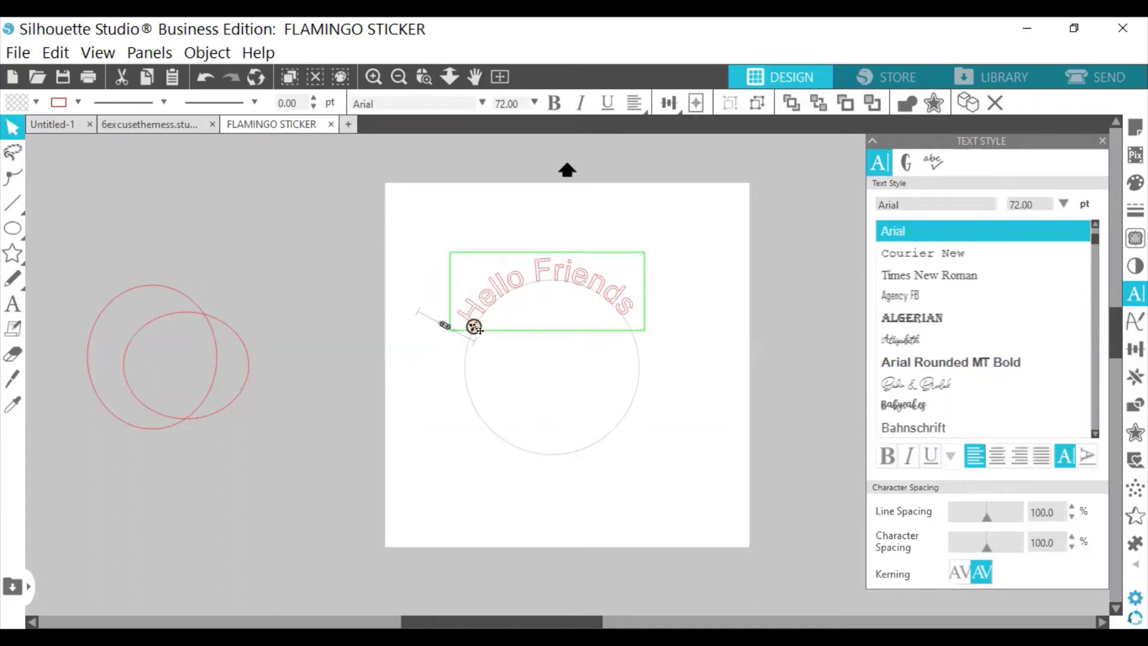
left_click_drag(474, 326, 477, 406)
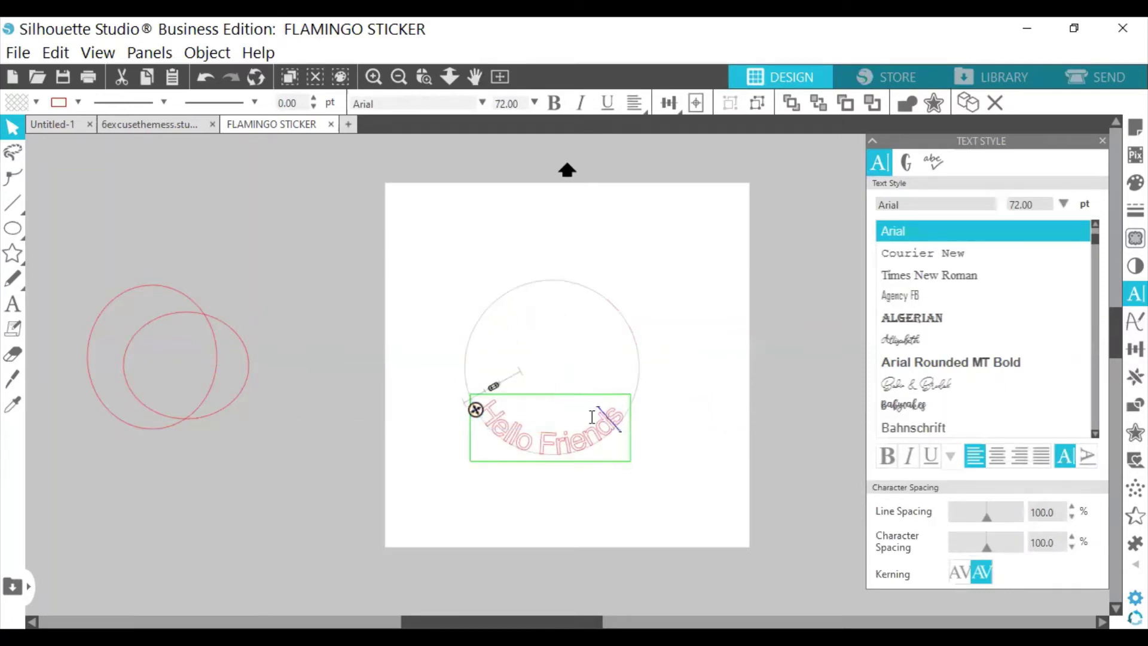
left_click(458, 310)
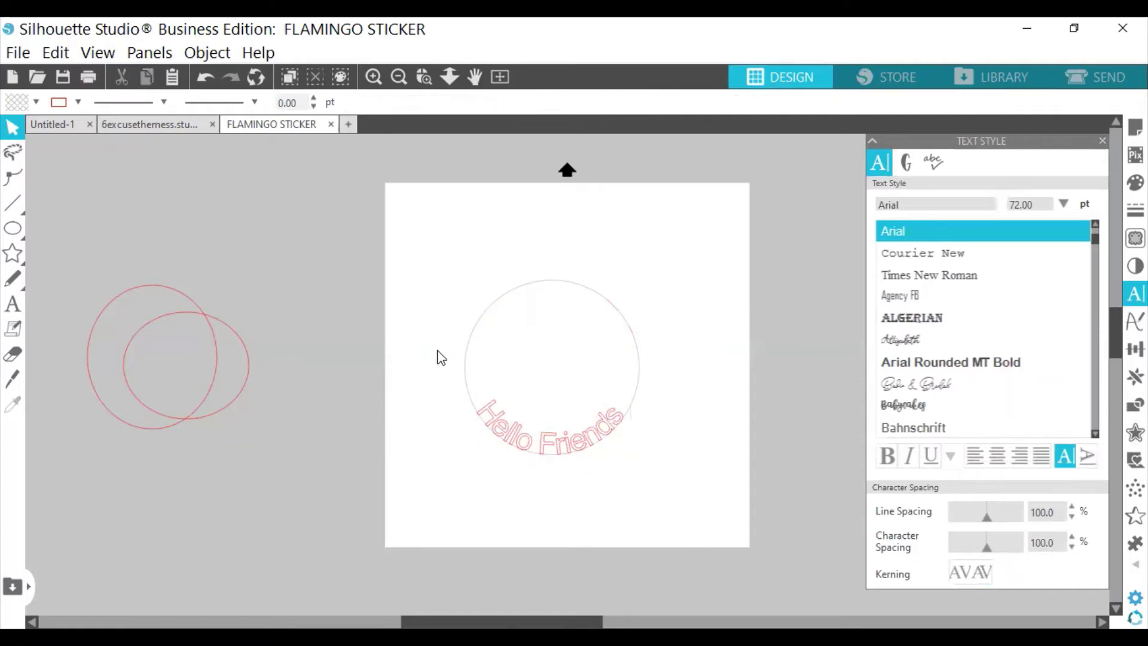
Select the circle with its curved text and set the font to Arial Rounded MT Bold.
left_click_drag(453, 348, 652, 481)
left_click(933, 406)
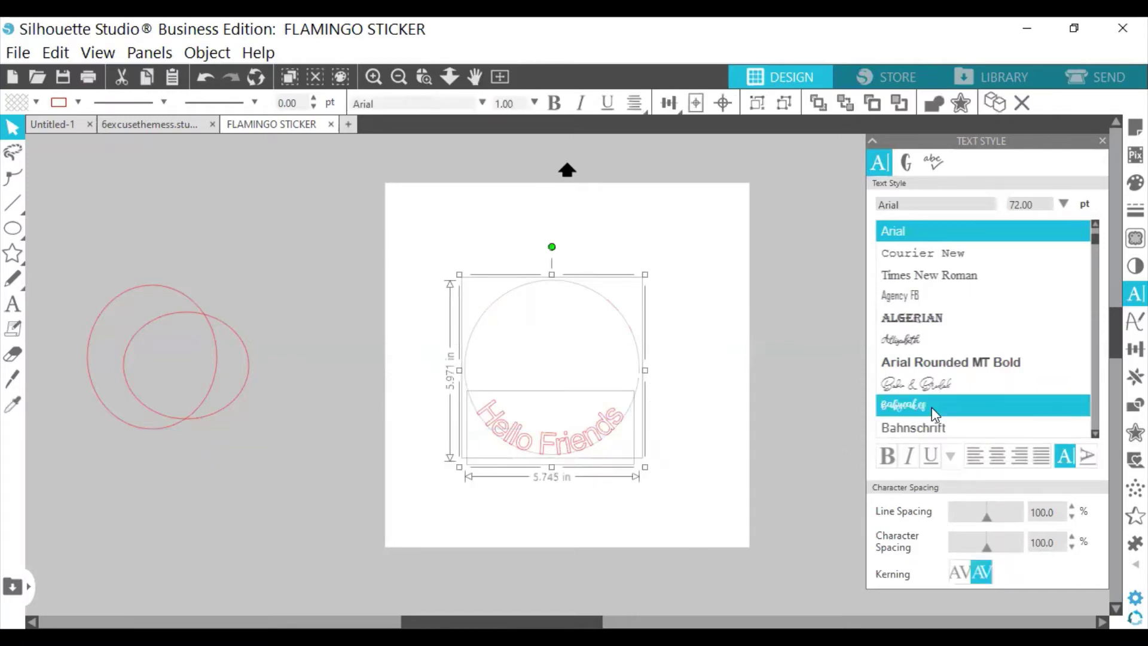
left_click(930, 362)
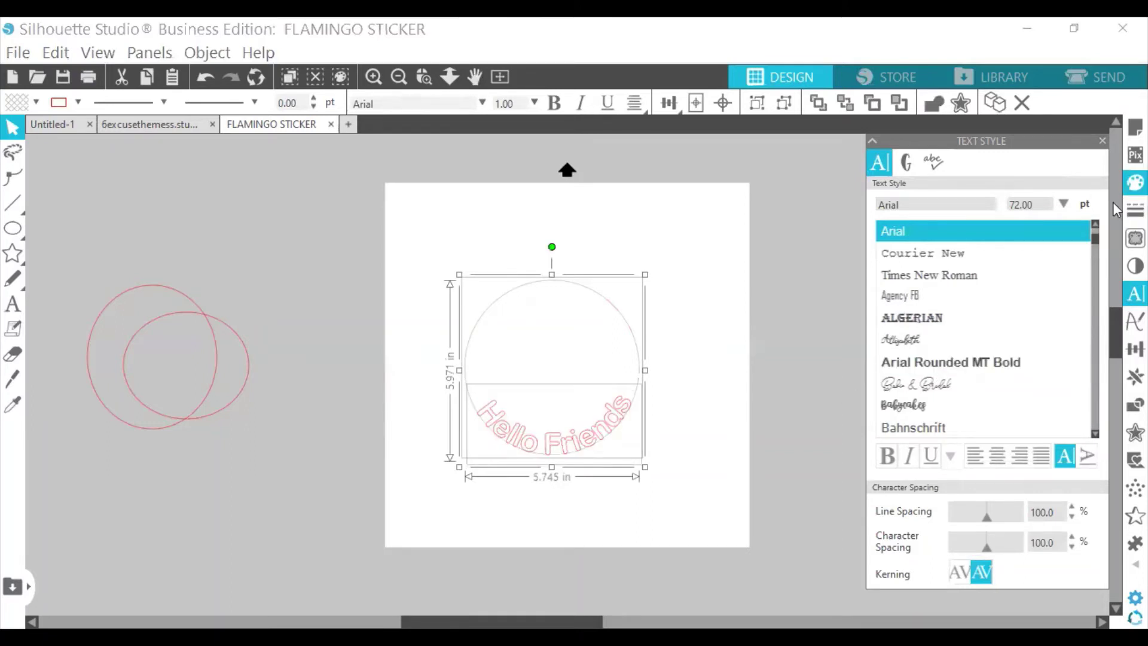
Fill the circle and its curved text with teal.
left_click(1136, 183)
left_click(995, 201)
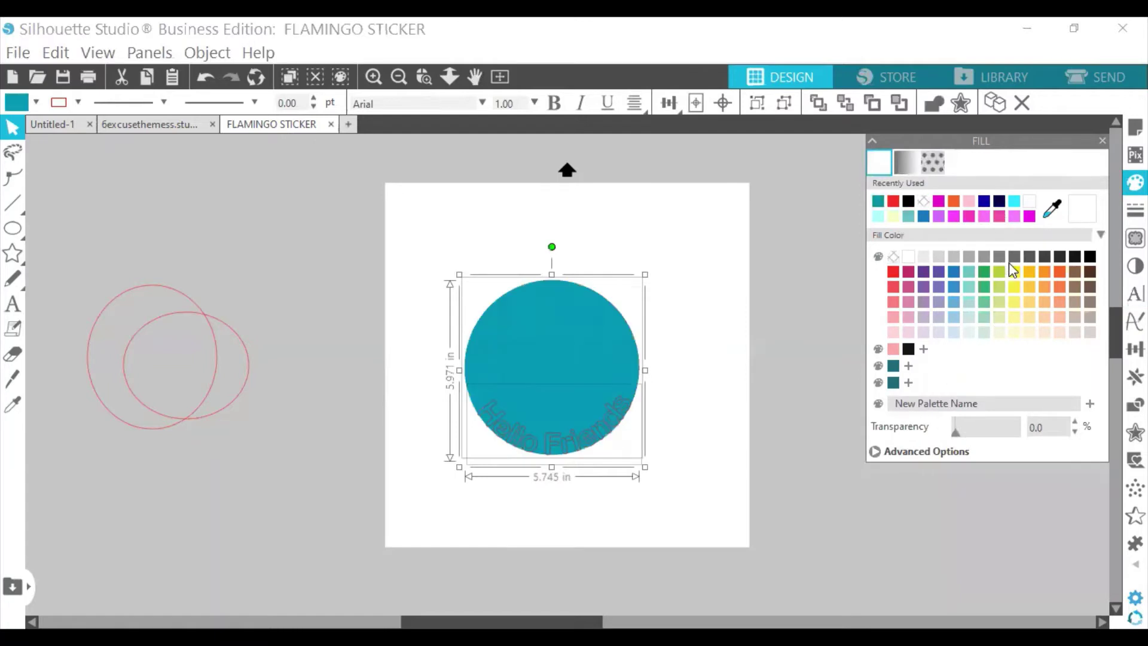
left_click(797, 211)
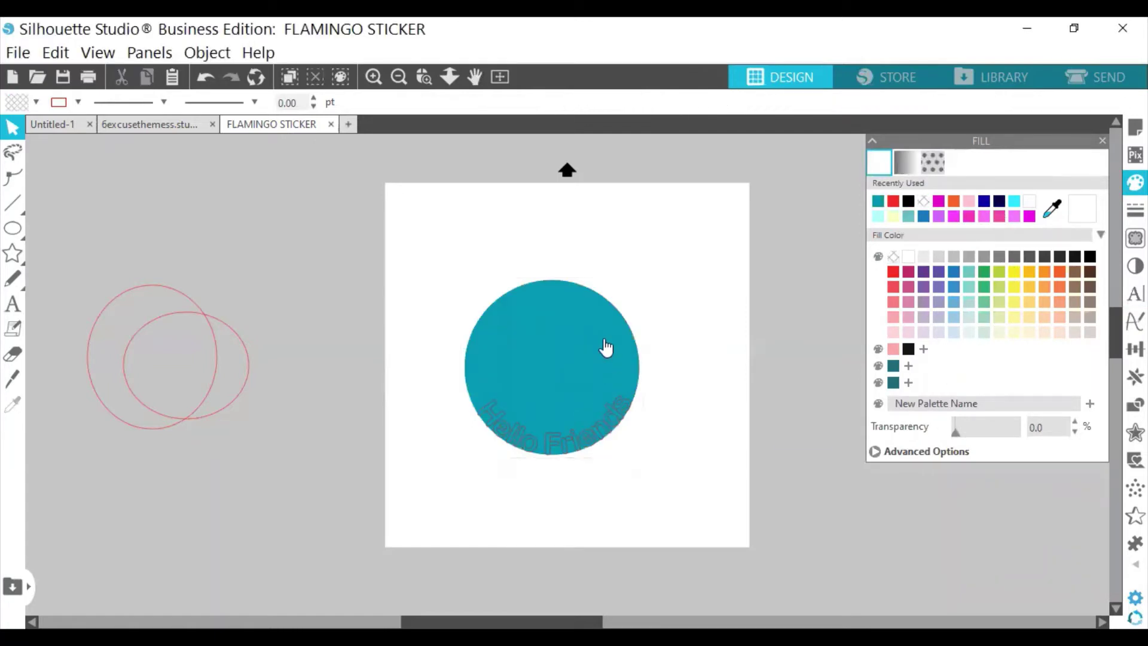
left_click(605, 347)
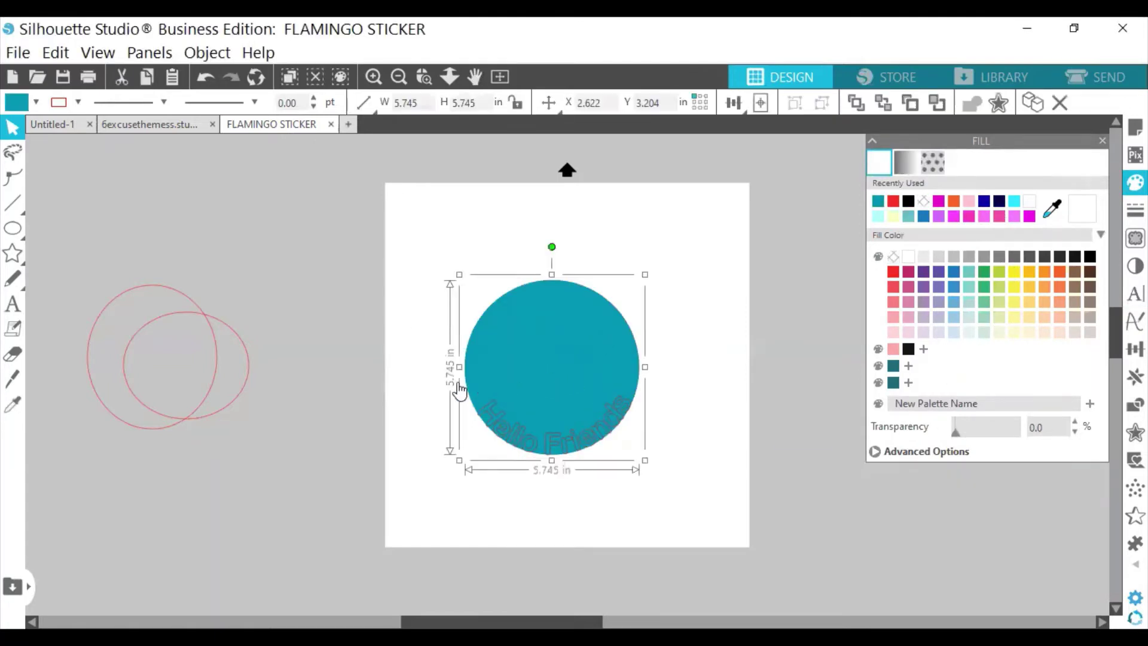
right_click(414, 384)
left_click(700, 318)
right_click(420, 342)
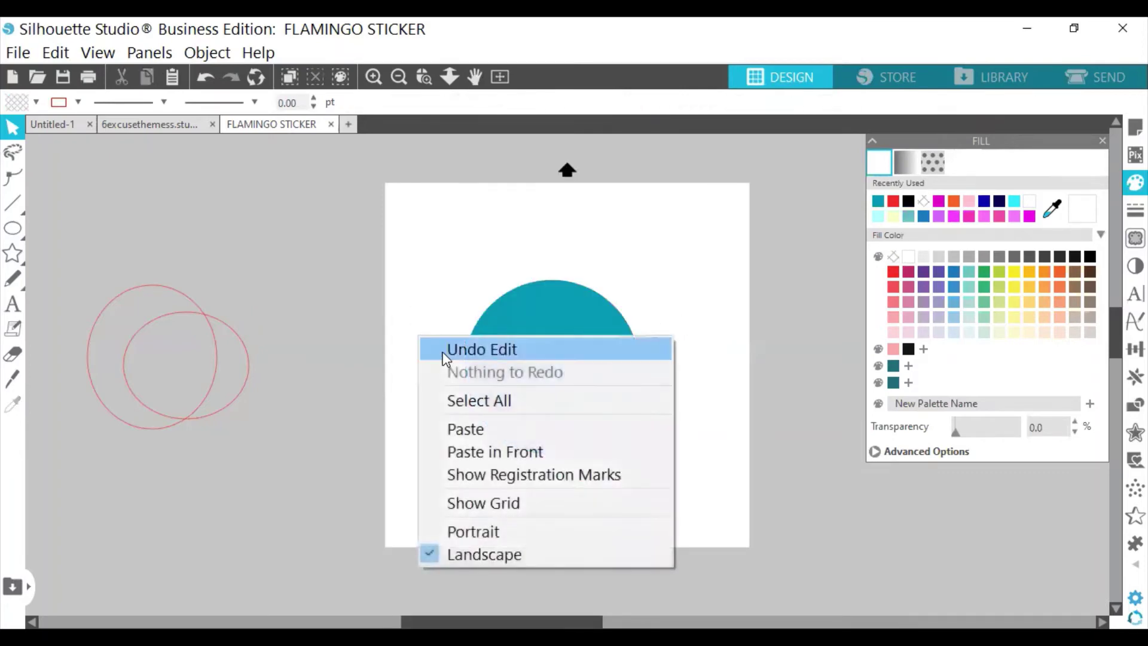
left_click(472, 233)
left_click(528, 337)
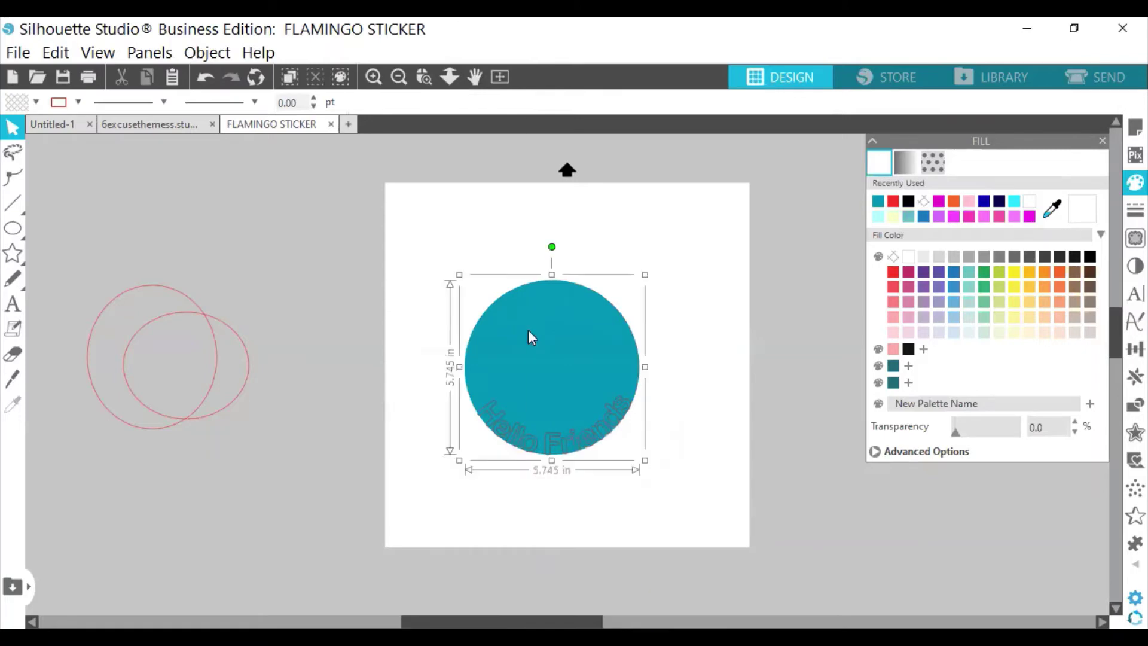
right_click(529, 337)
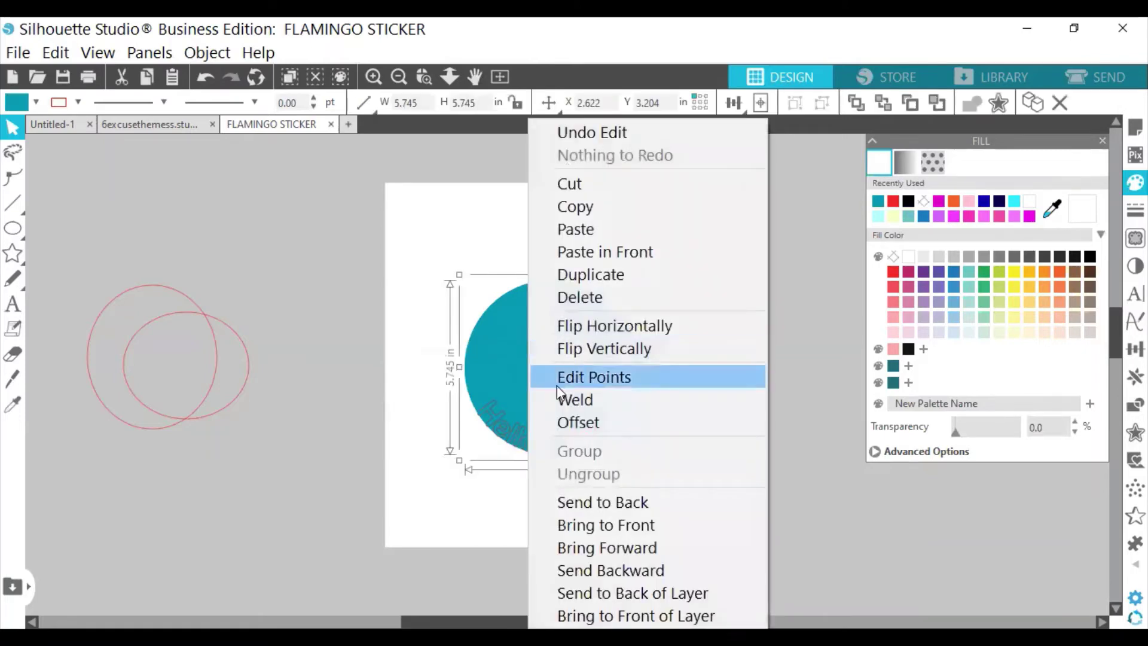
left_click(482, 335)
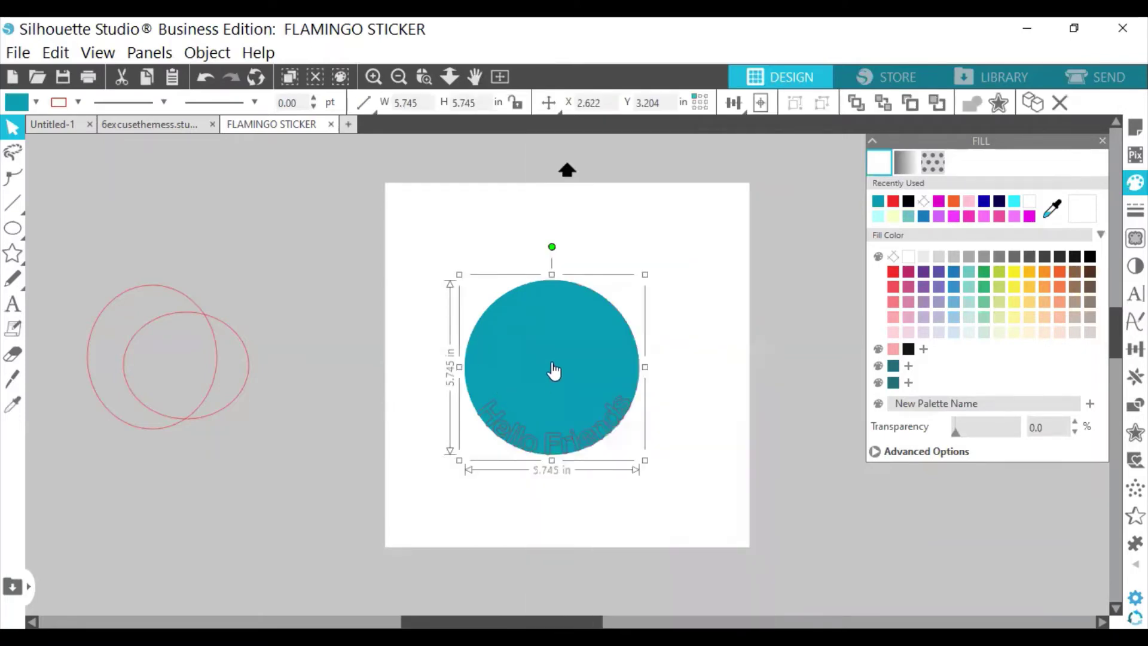
Move the teal circle with its attached text slightly toward the page's upper-left corner.
left_click_drag(559, 361, 522, 335)
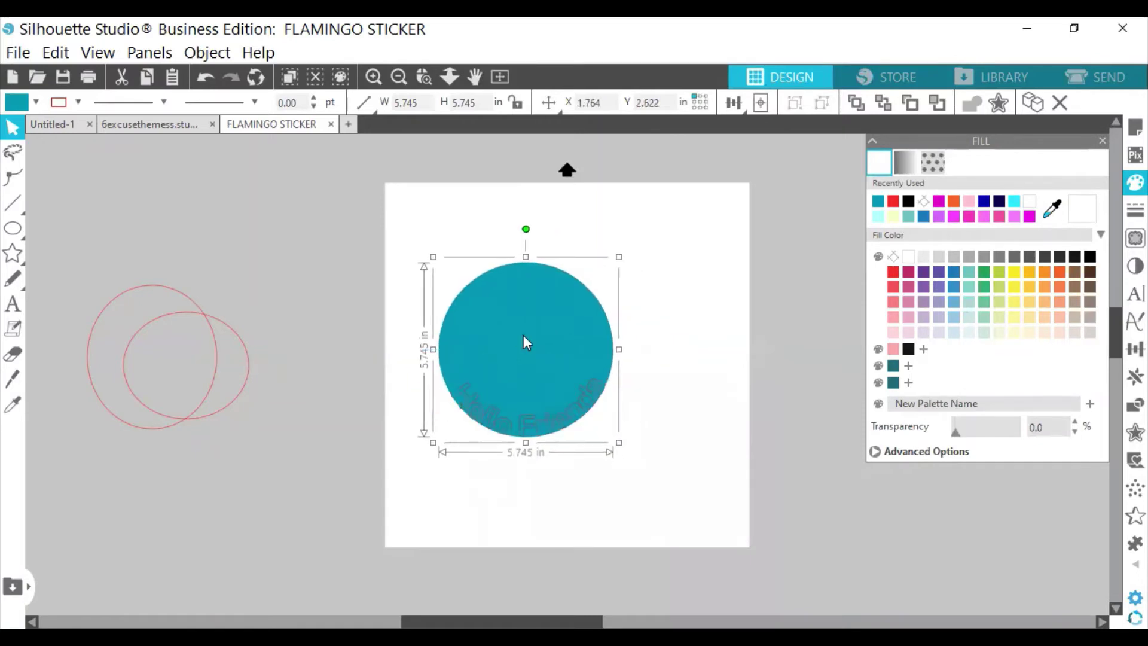
right_click(522, 335)
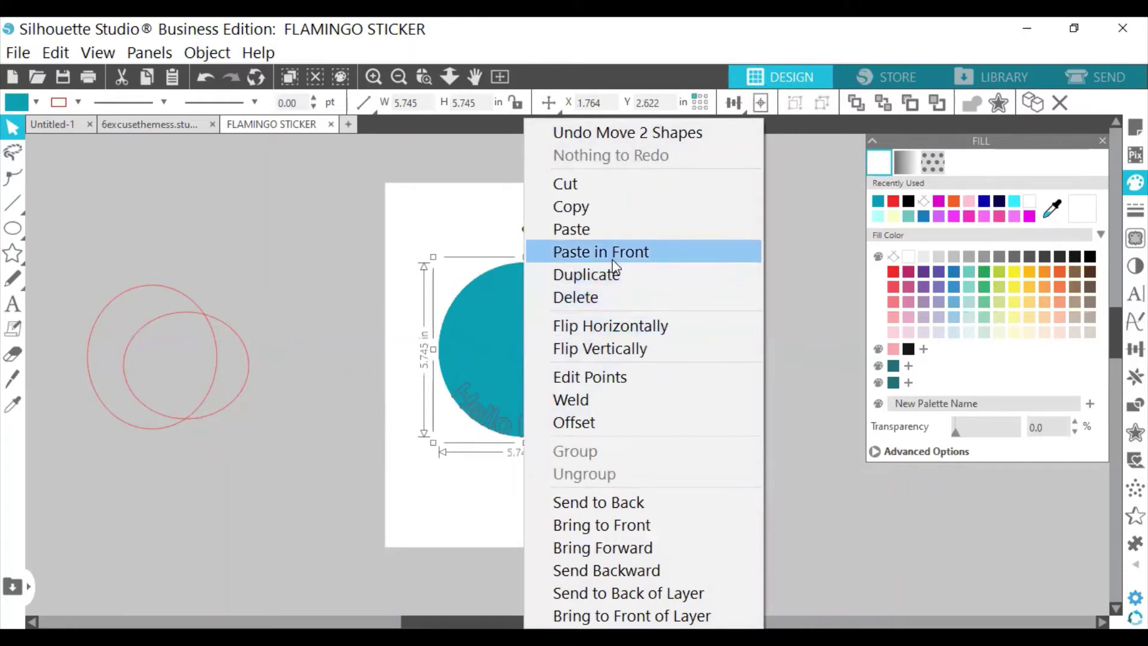
left_click(756, 398)
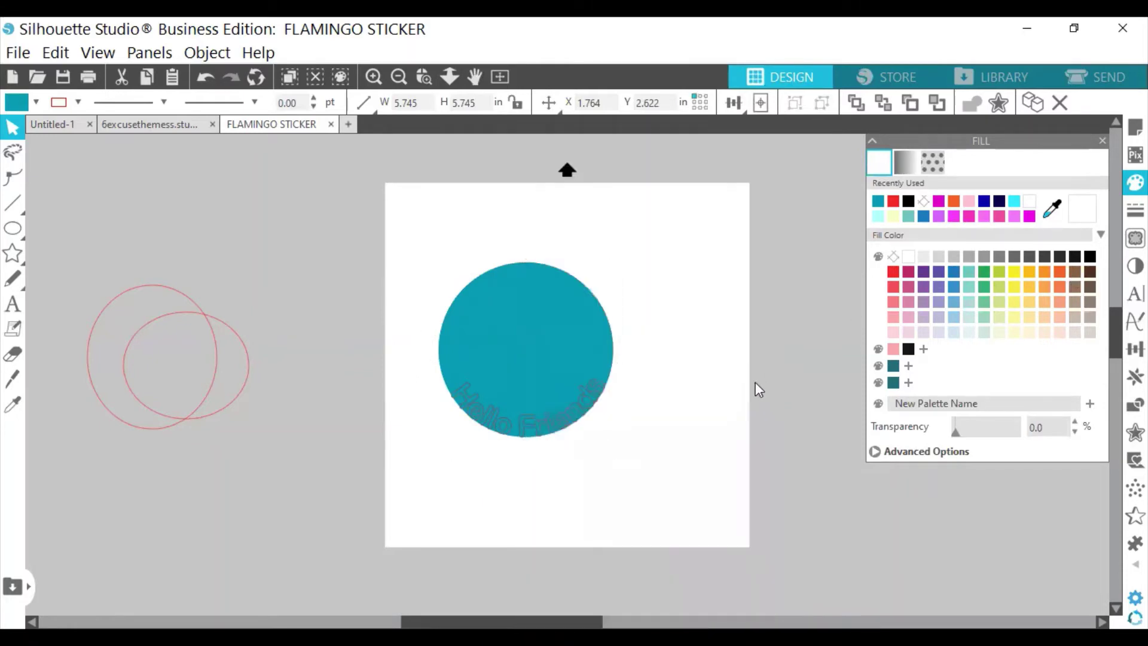
Ungroup the curved "Hello Friends" text from its path and move the teal circle off the page's left side.
left_click(564, 409)
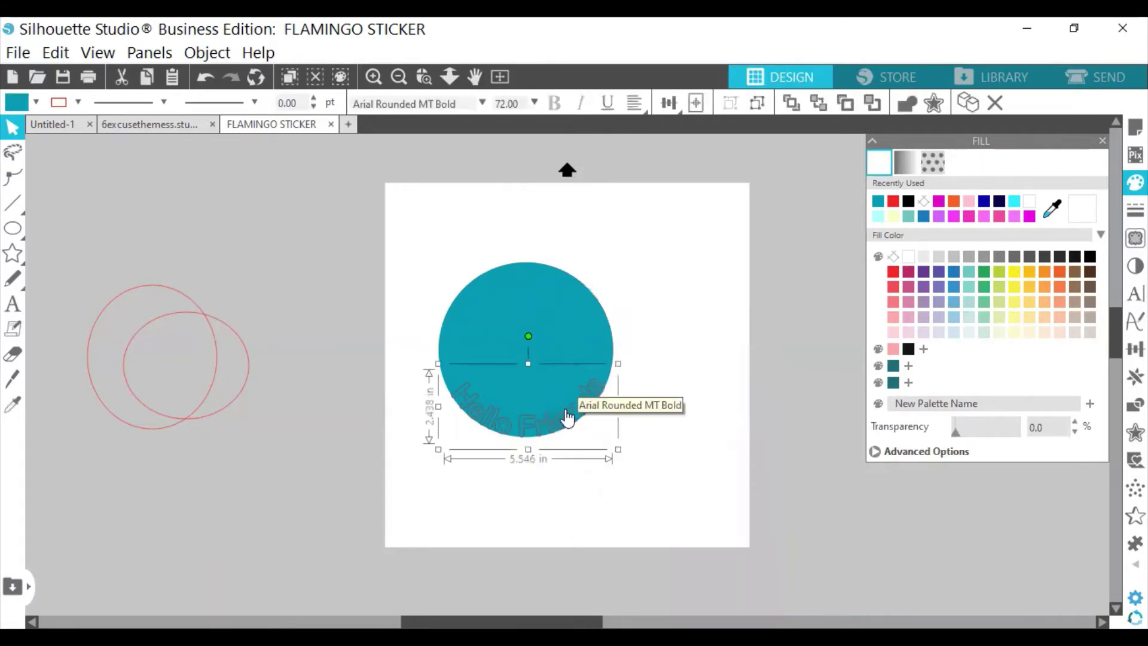
right_click(565, 408)
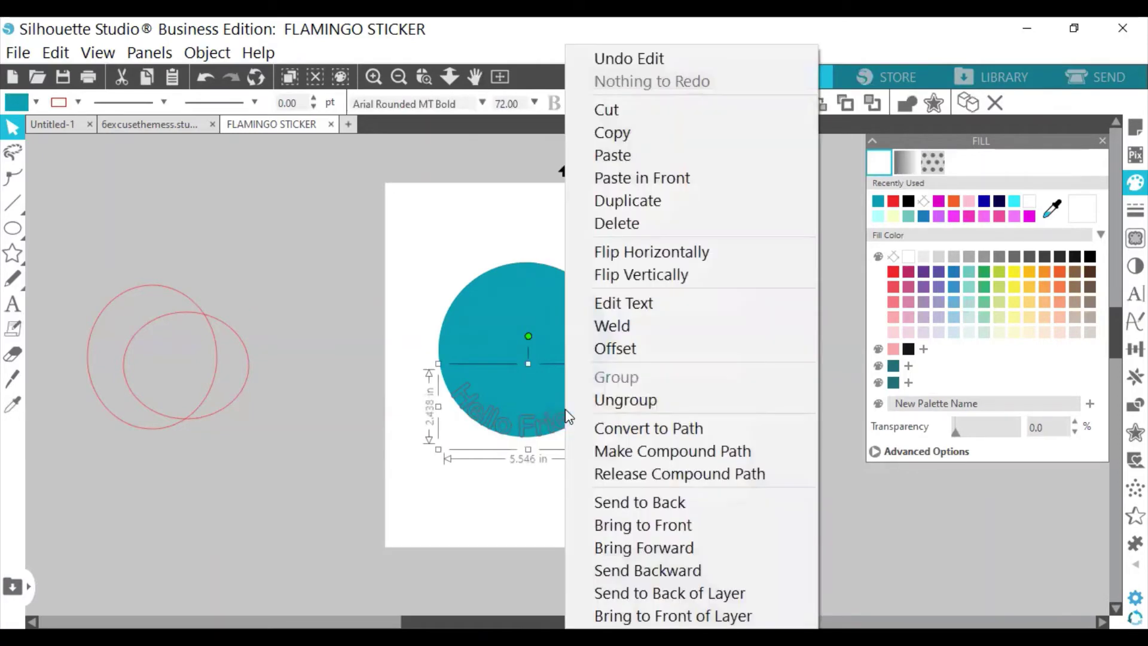
left_click(617, 400)
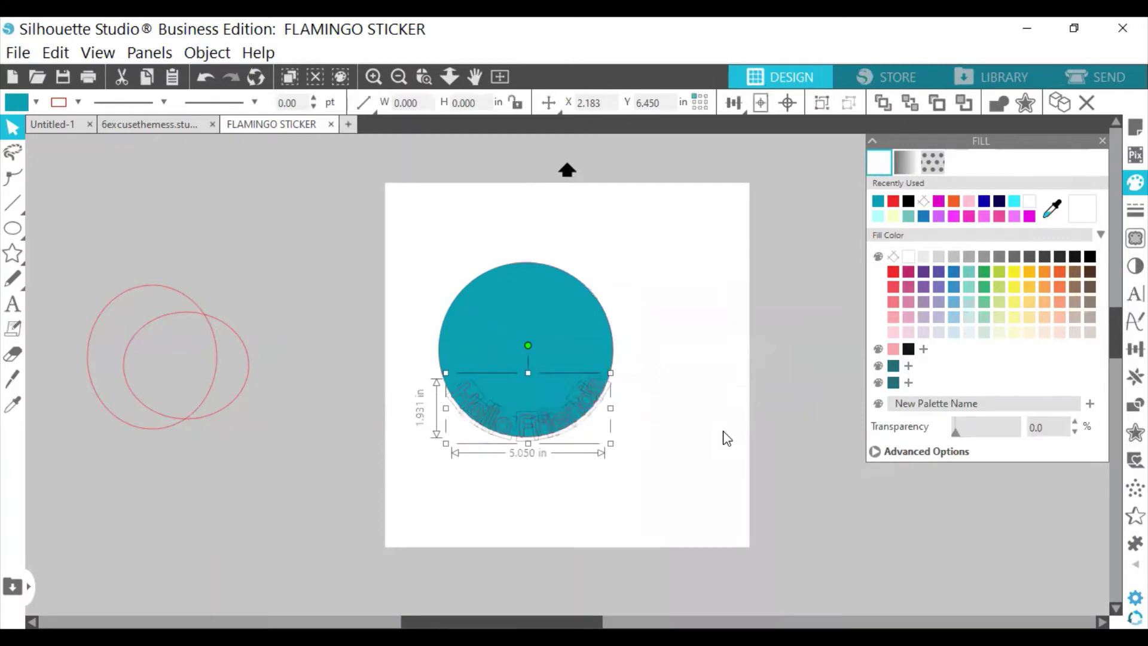
left_click(725, 437)
left_click_drag(524, 272, 170, 240)
Group the curved "Hello Friends" letters and reposition the text group and the teal circle separately.
left_click(385, 453)
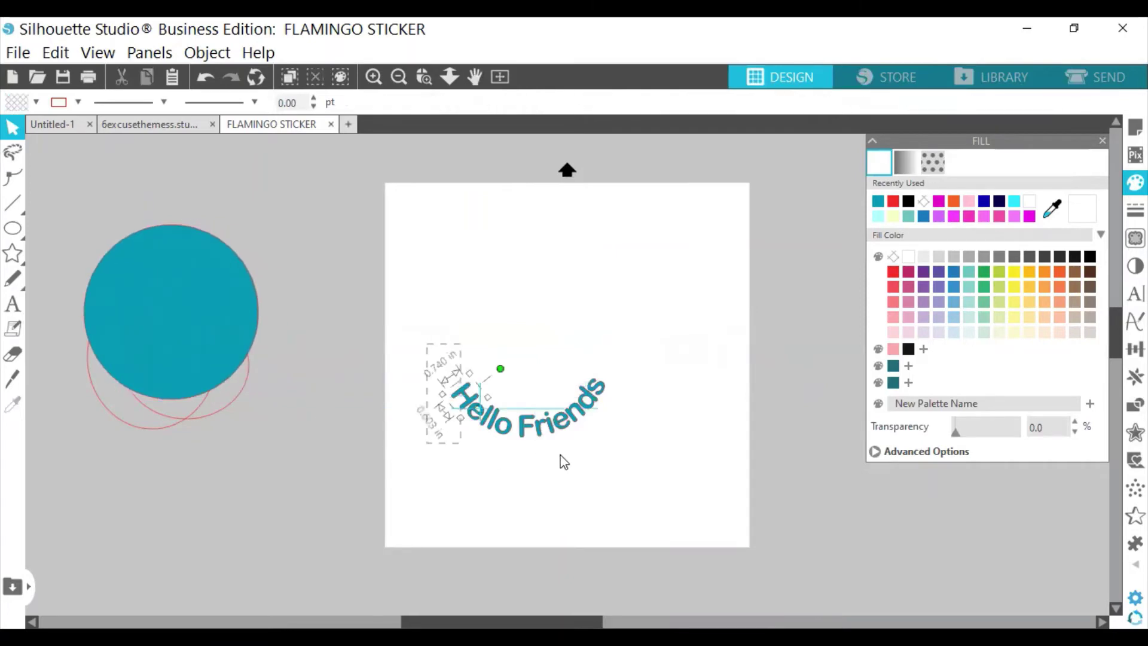
left_click(556, 433)
right_click(583, 408)
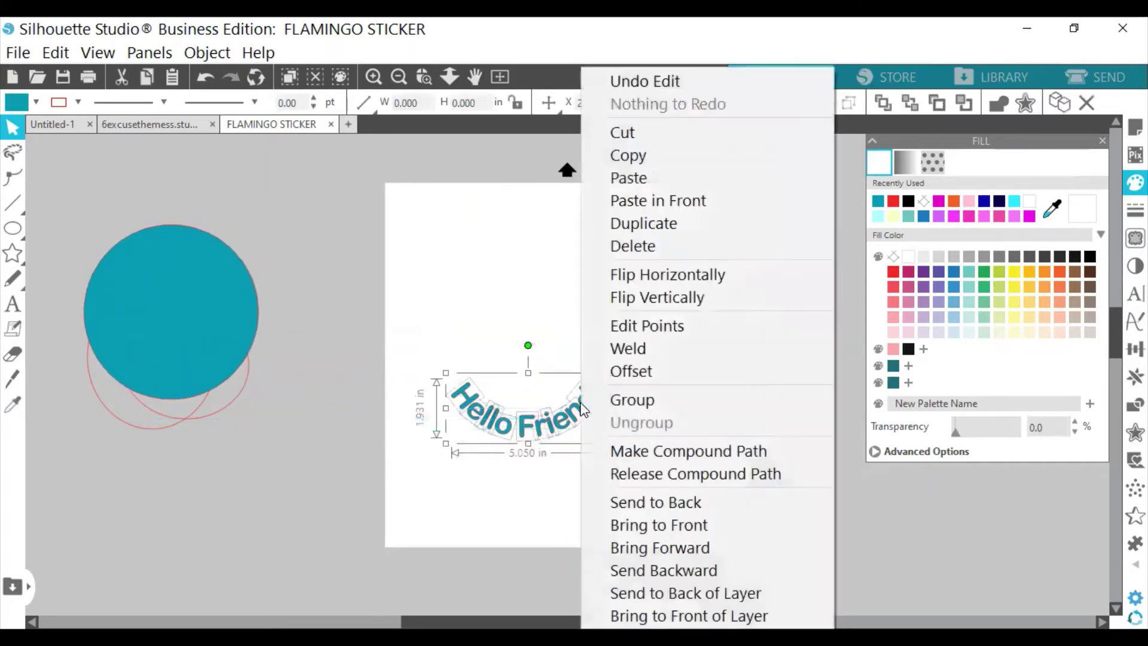
left_click(615, 397)
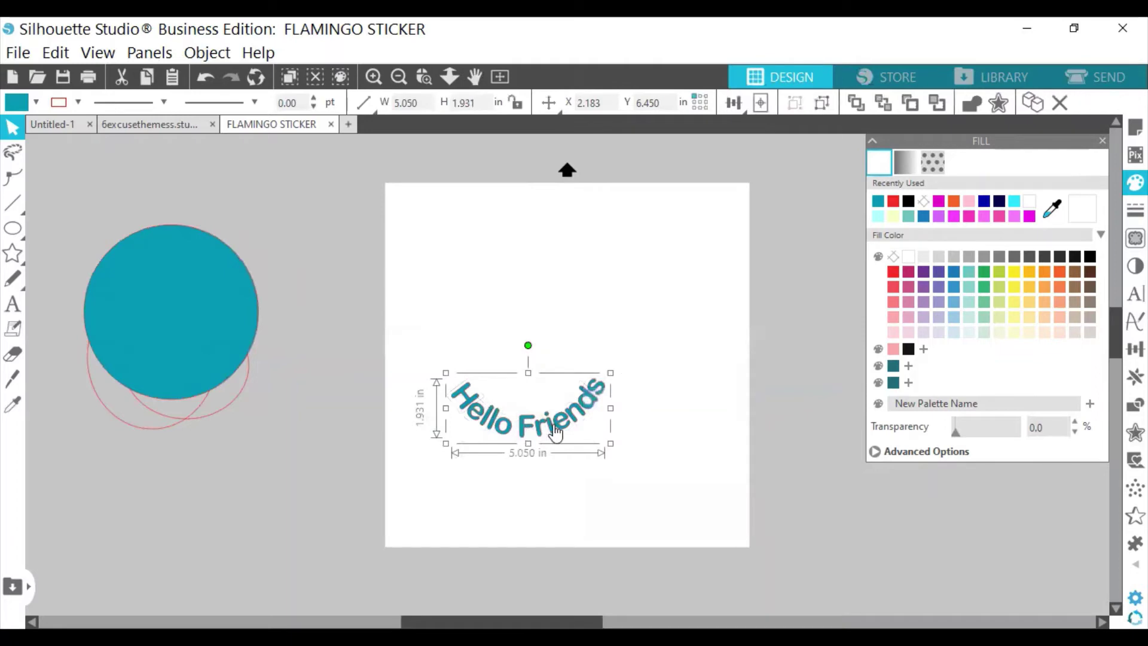
left_click_drag(556, 430, 578, 453)
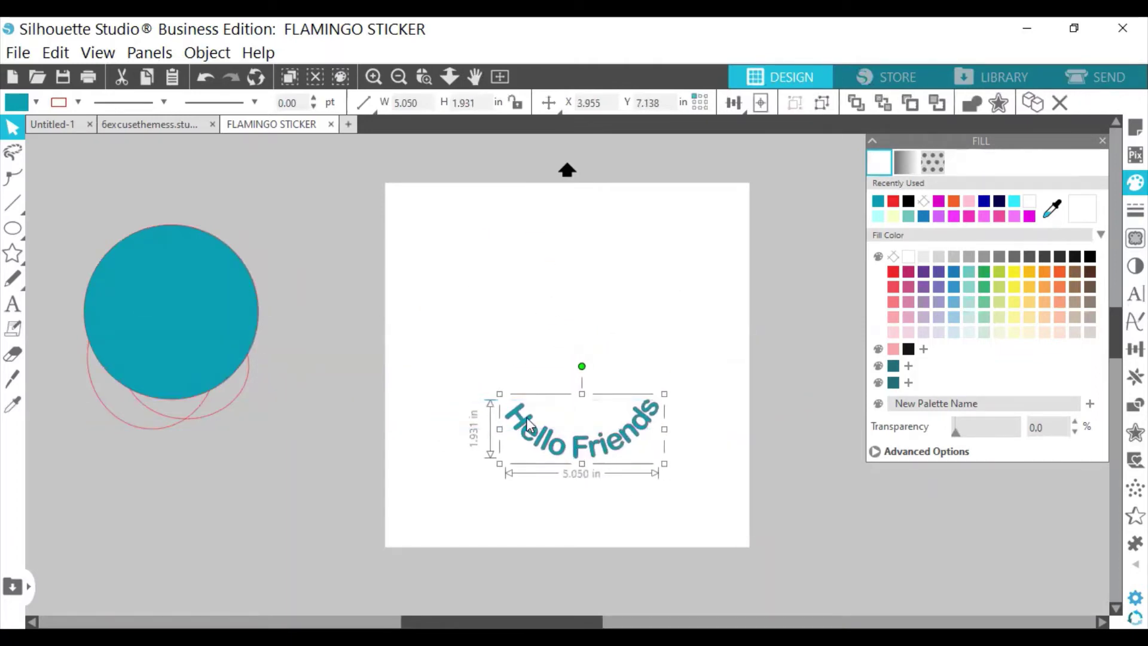
mouse_move(224, 289)
left_mouse_down()
mouse_move(213, 336)
mouse_move(238, 307)
left_mouse_up()
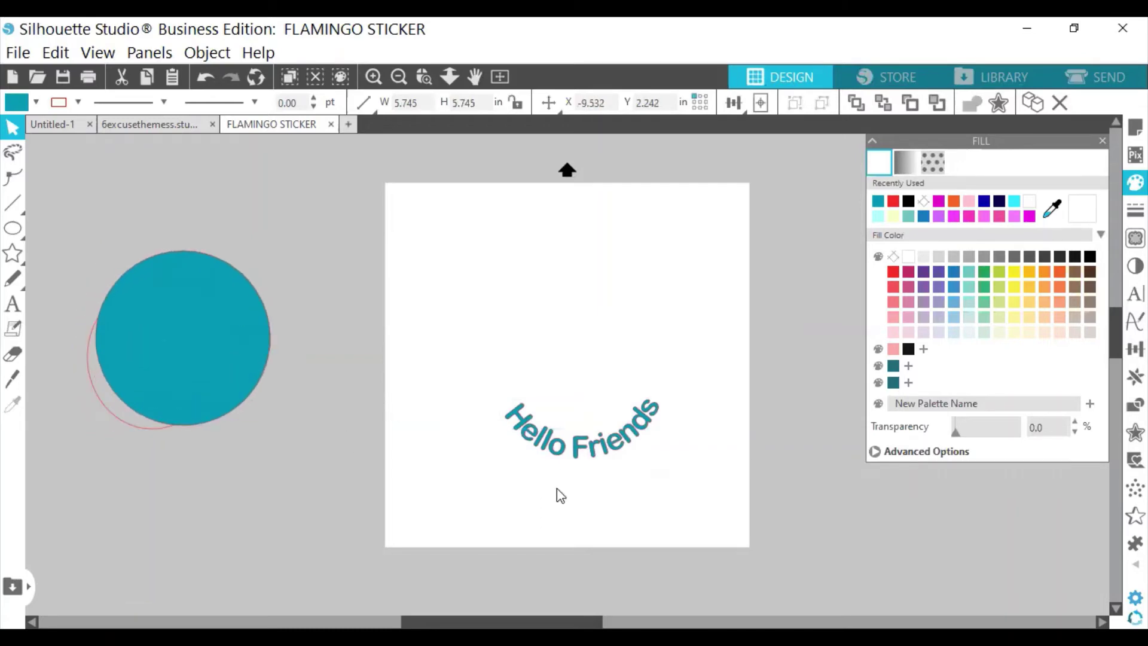
Move the grouped curved "Hello Friends" text off the page, over the teal circle.
left_click_drag(620, 453, 185, 363)
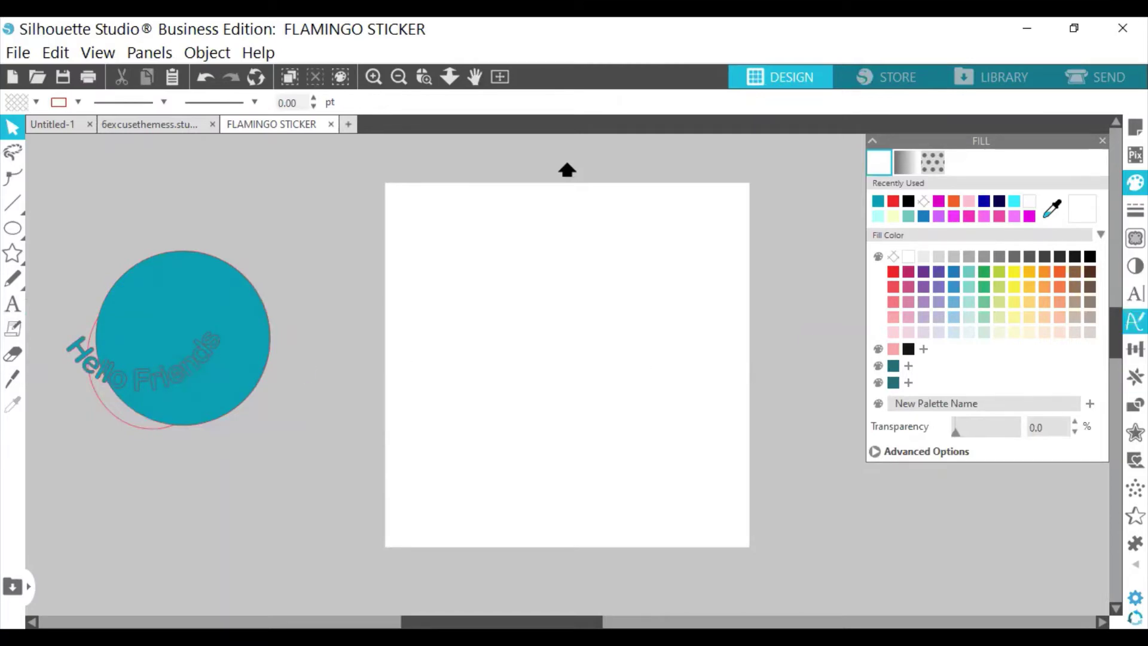
Examine the Font Creation options and the Transform alignment and spacing options, closing each after viewing.
left_click(1135, 321)
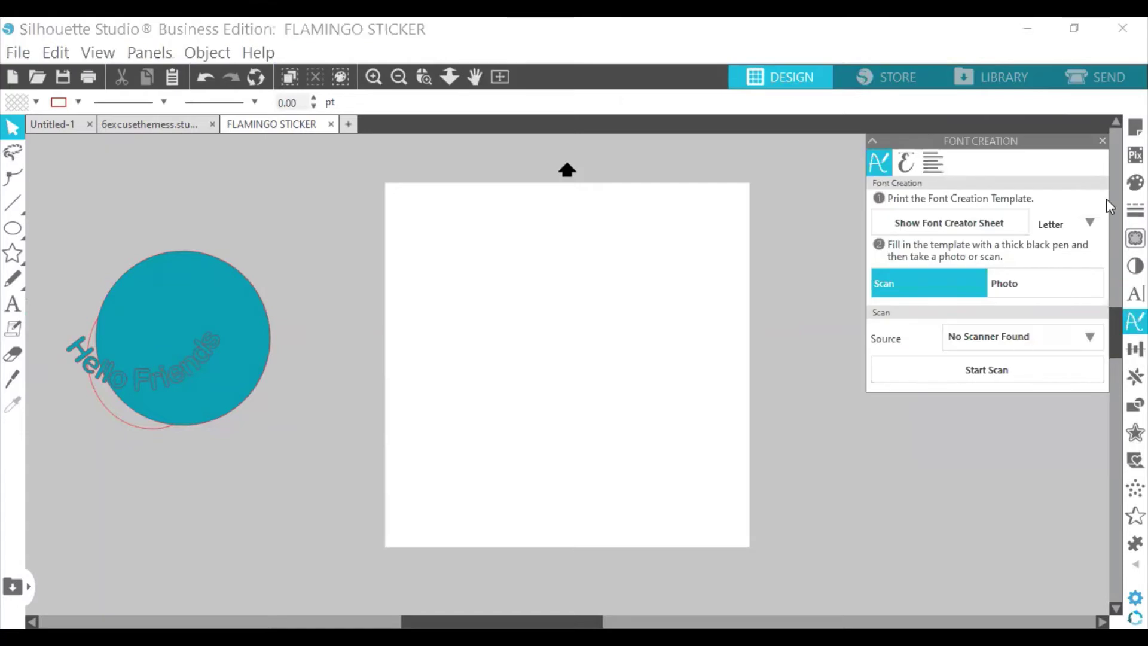
left_click(1102, 141)
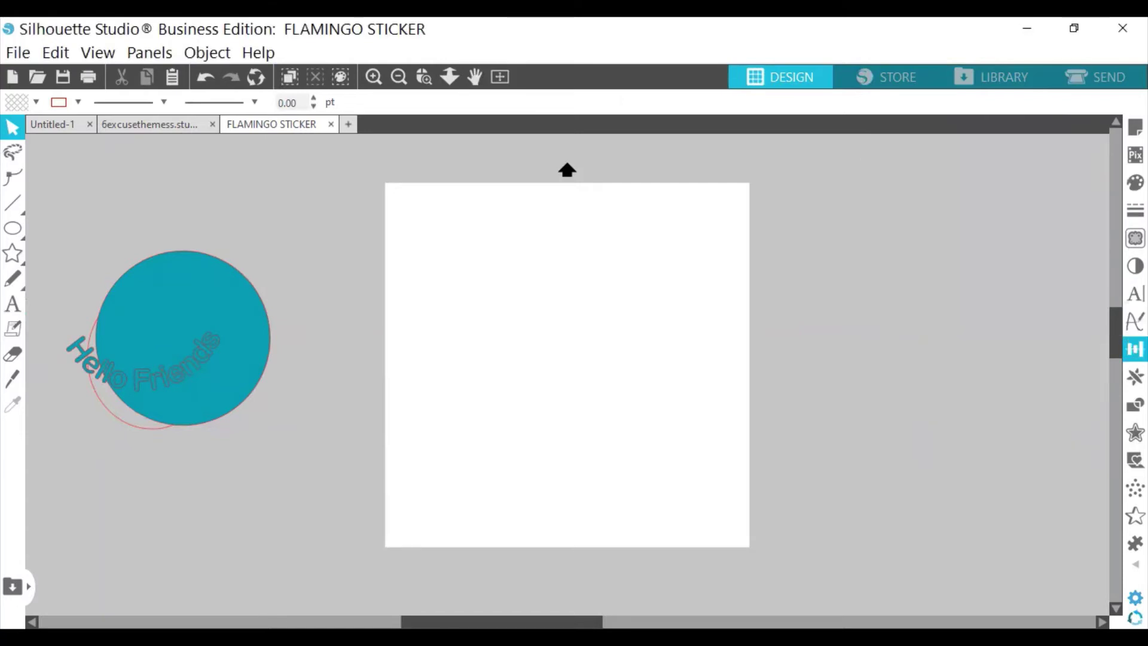
left_click(1135, 348)
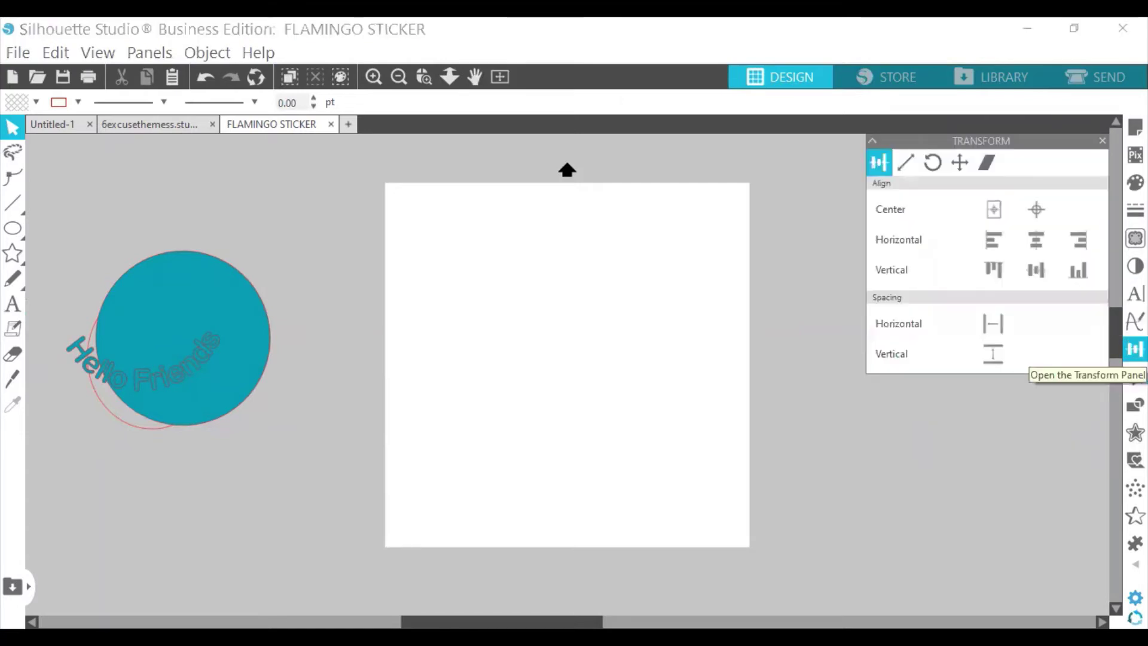
left_click(1103, 141)
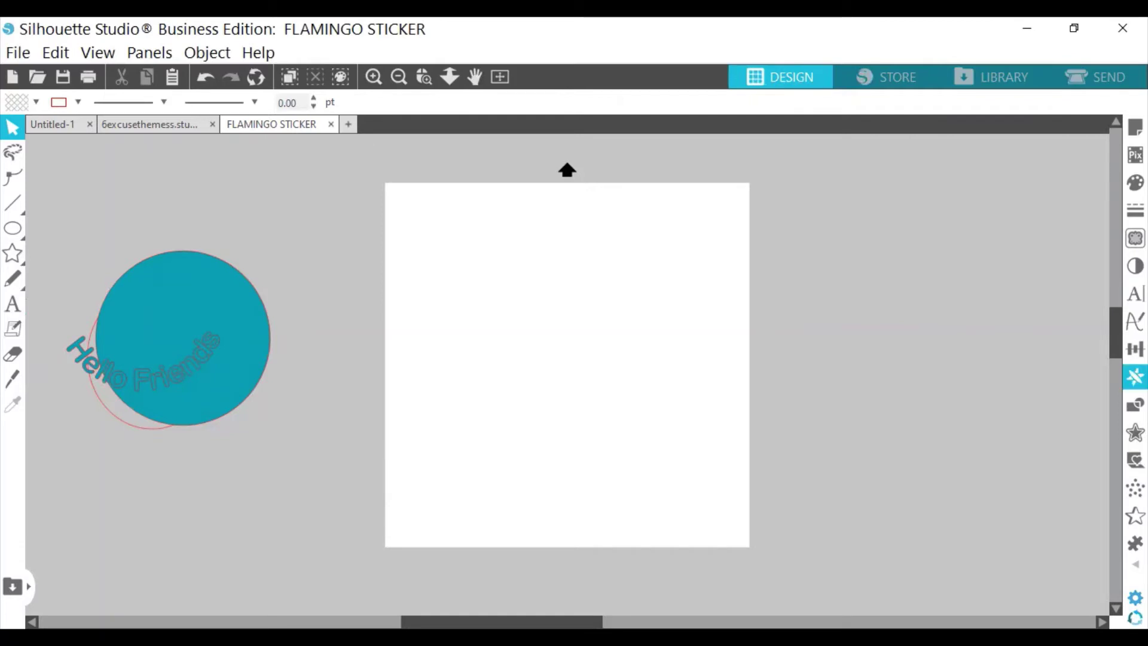
Open the Replicate options, move the teal circle onto the page's upper-left area, and scale it down proportionally to about 3.27 in across.
left_click(1134, 376)
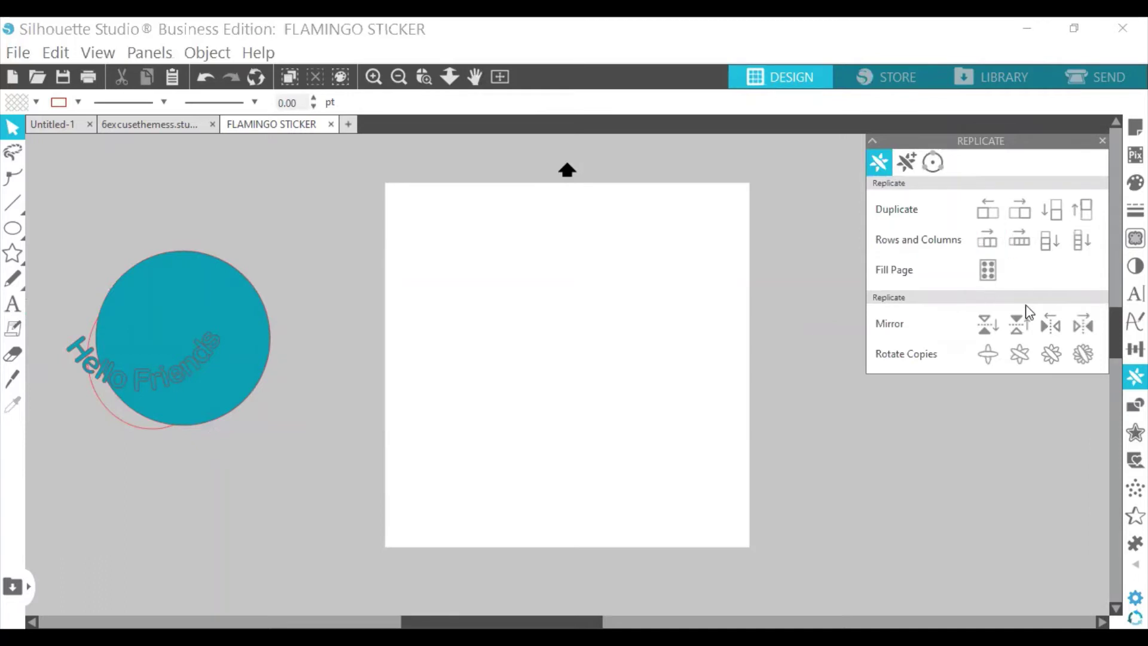
left_click(986, 275)
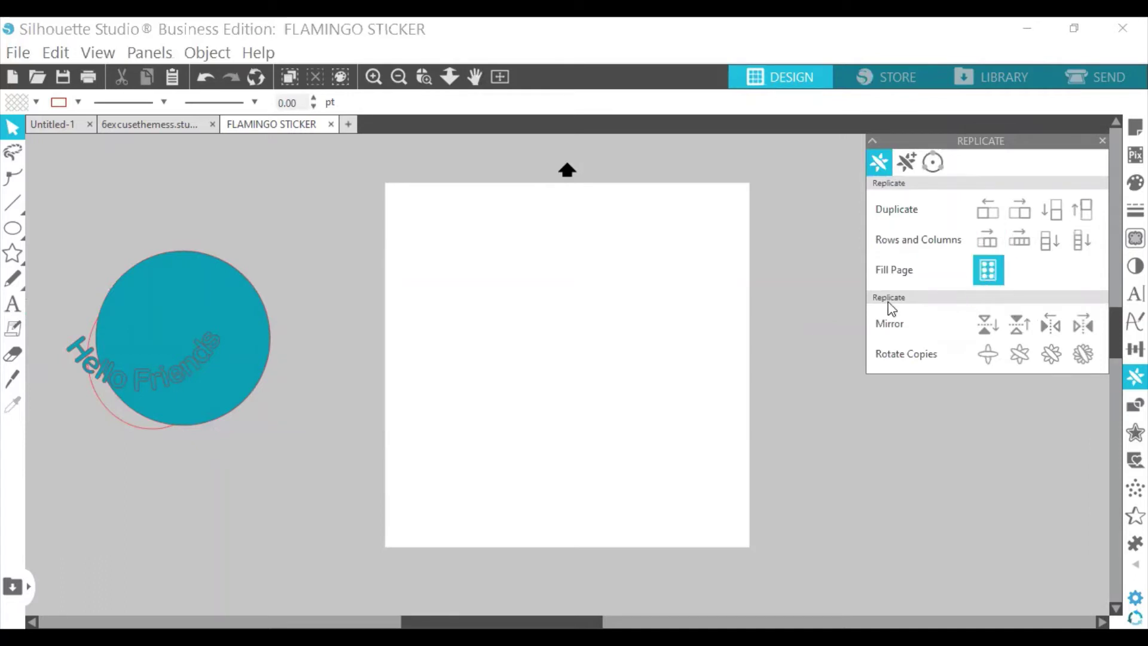
left_click_drag(167, 275, 499, 238)
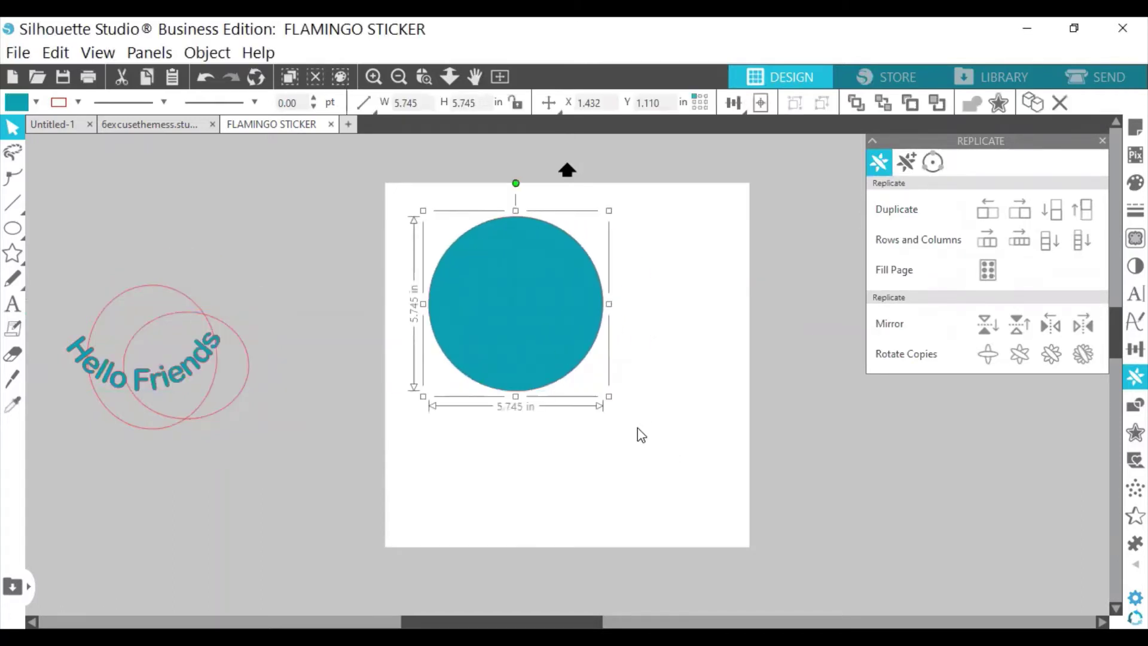
left_click_drag(610, 398, 539, 306)
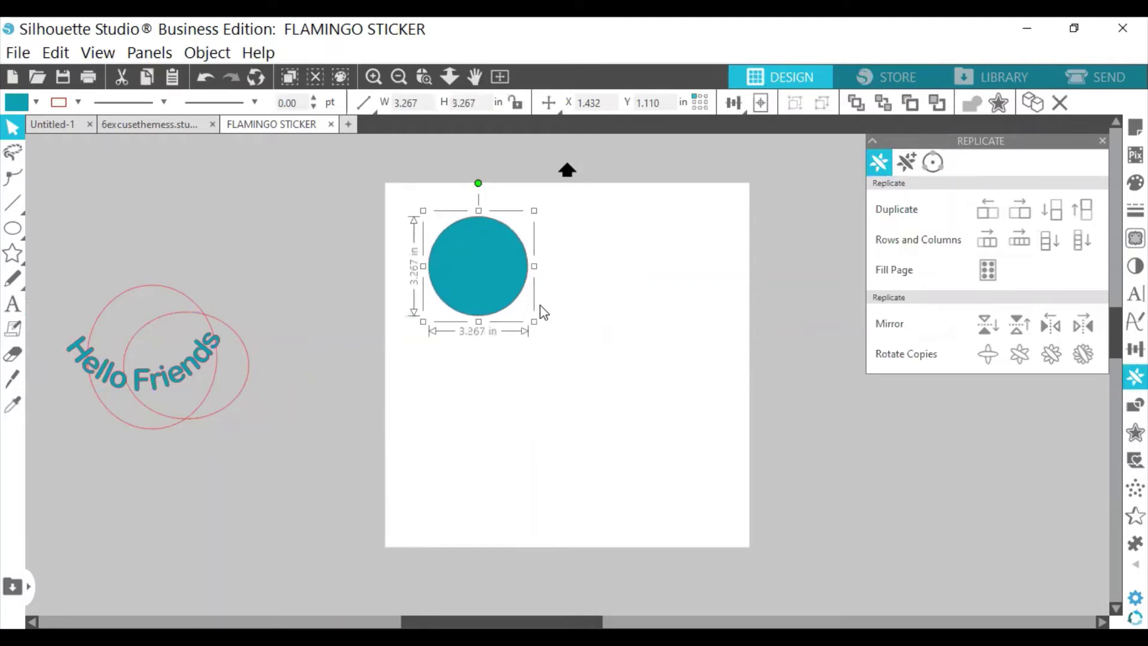
Open the editing commands available for the small teal circle on the page.
right_click(500, 286)
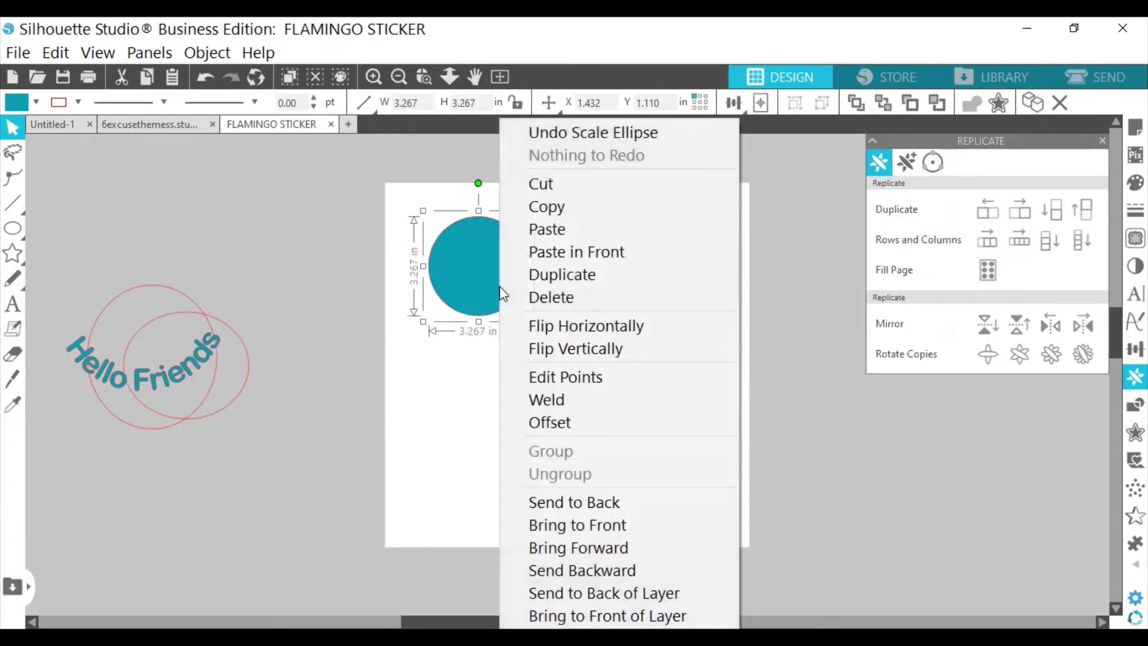
Fill the page with copies of the 3.267 in teal circle in a three-by-three grid and nudge the upper-right copy slightly.
left_click(988, 271)
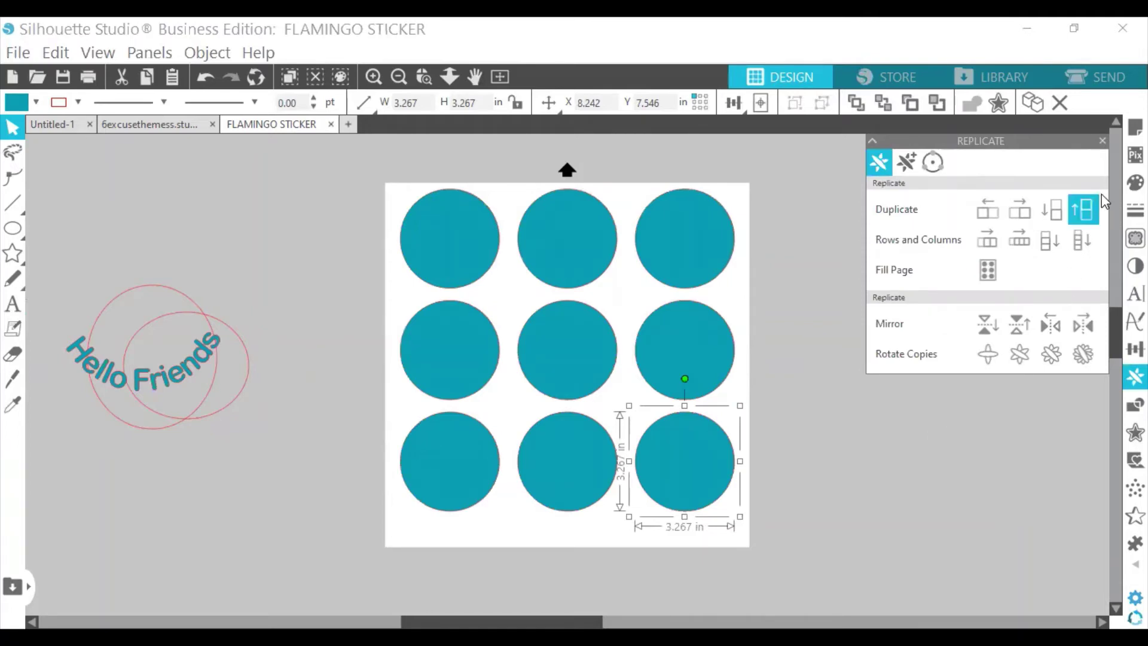
left_click(1102, 140)
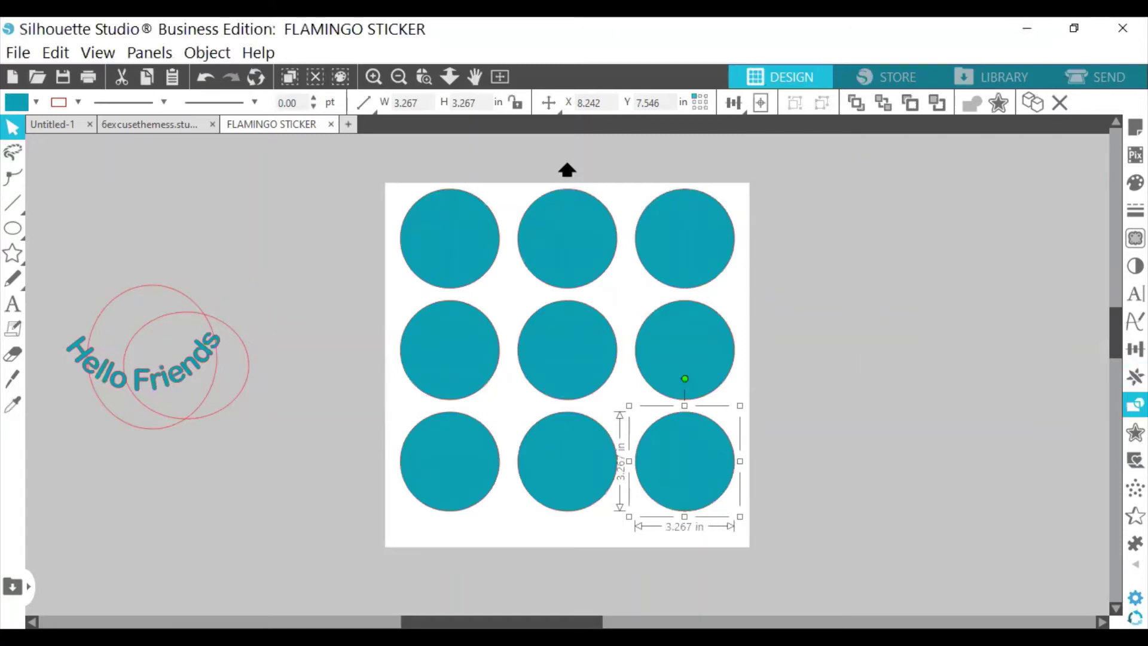
left_click(1135, 405)
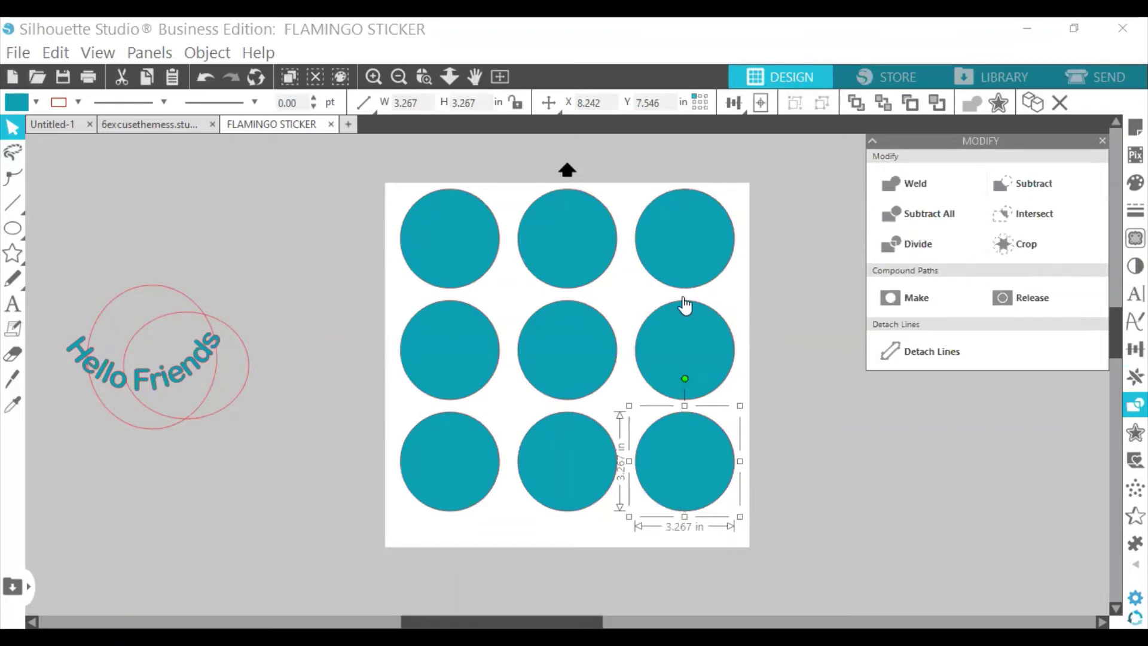
mouse_move(704, 265)
left_mouse_down()
mouse_move(392, 254)
mouse_move(712, 263)
left_mouse_up()
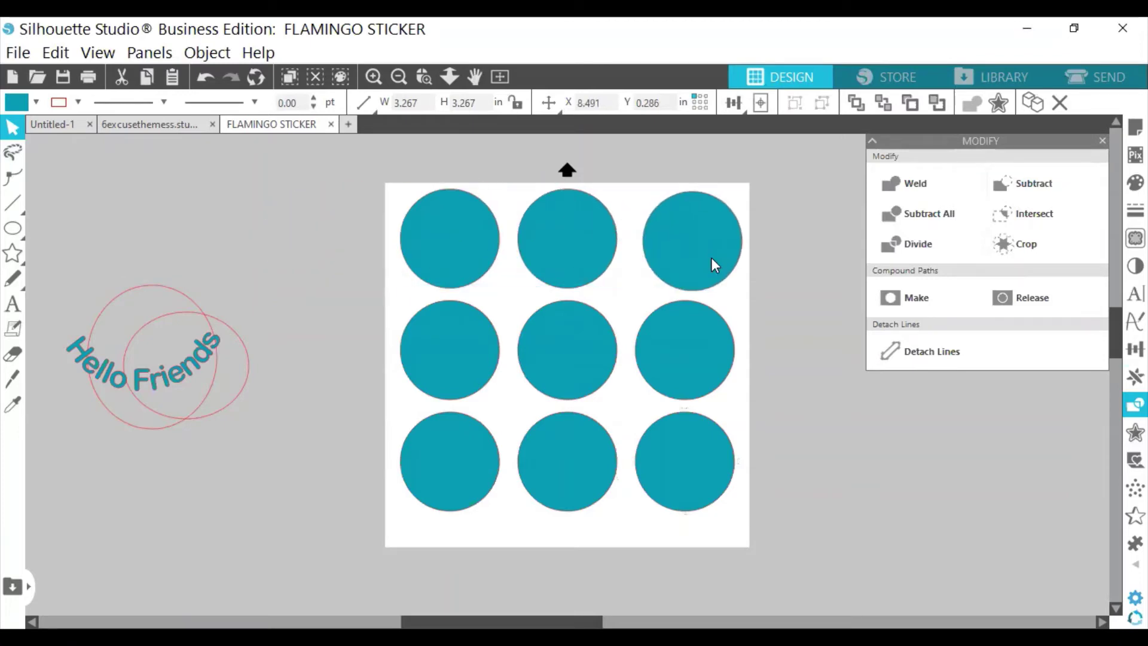
left_click(598, 287)
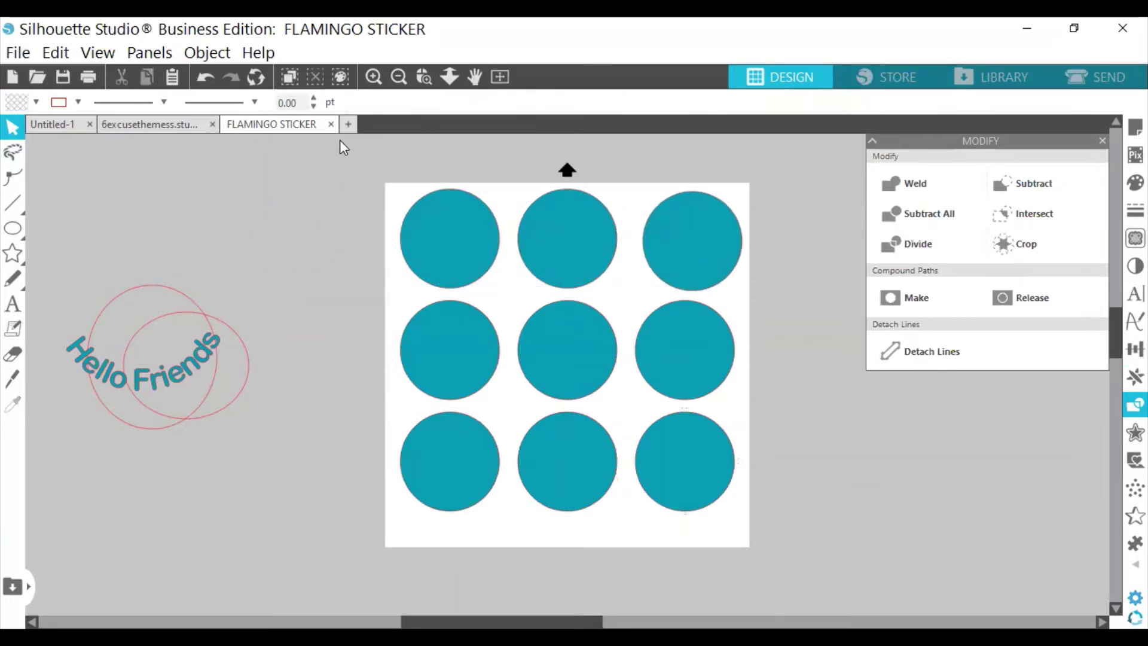
Create a new blank document and draw a circle about 5.94 in wide around the middle of the cutting mat.
left_click(349, 124)
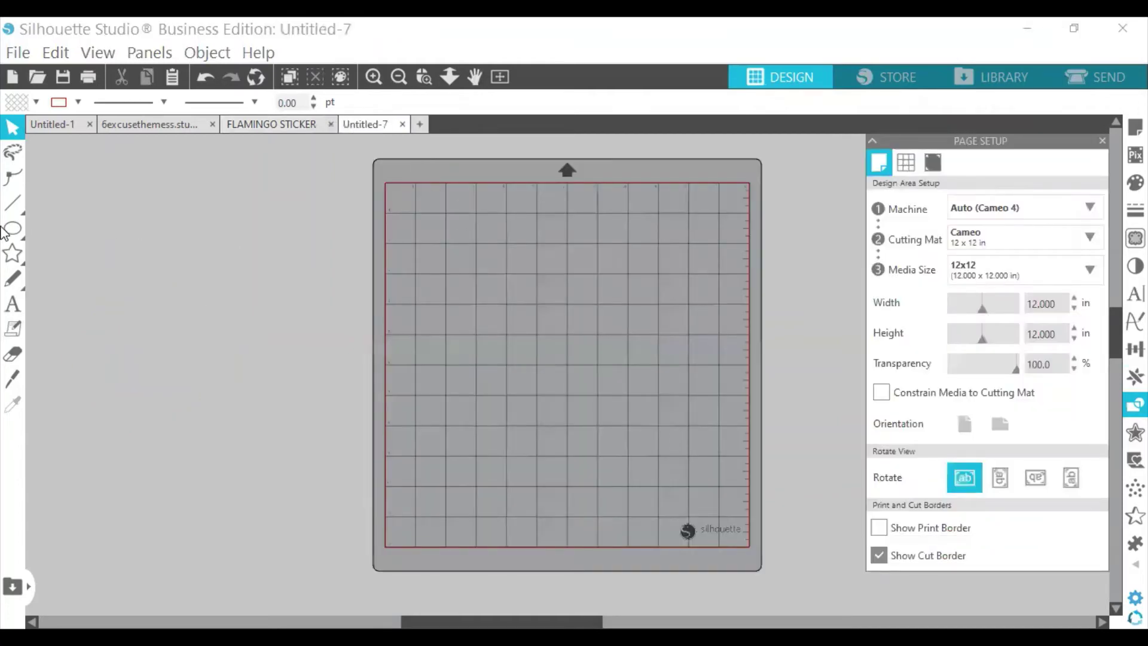
left_click(12, 229)
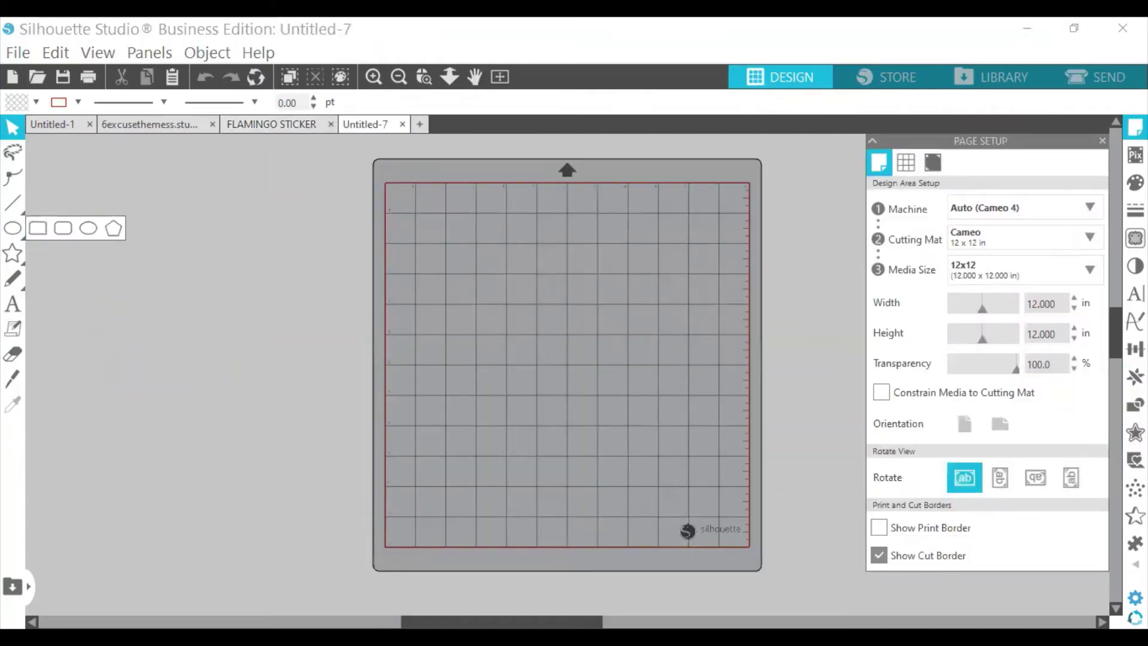
left_click(1106, 143)
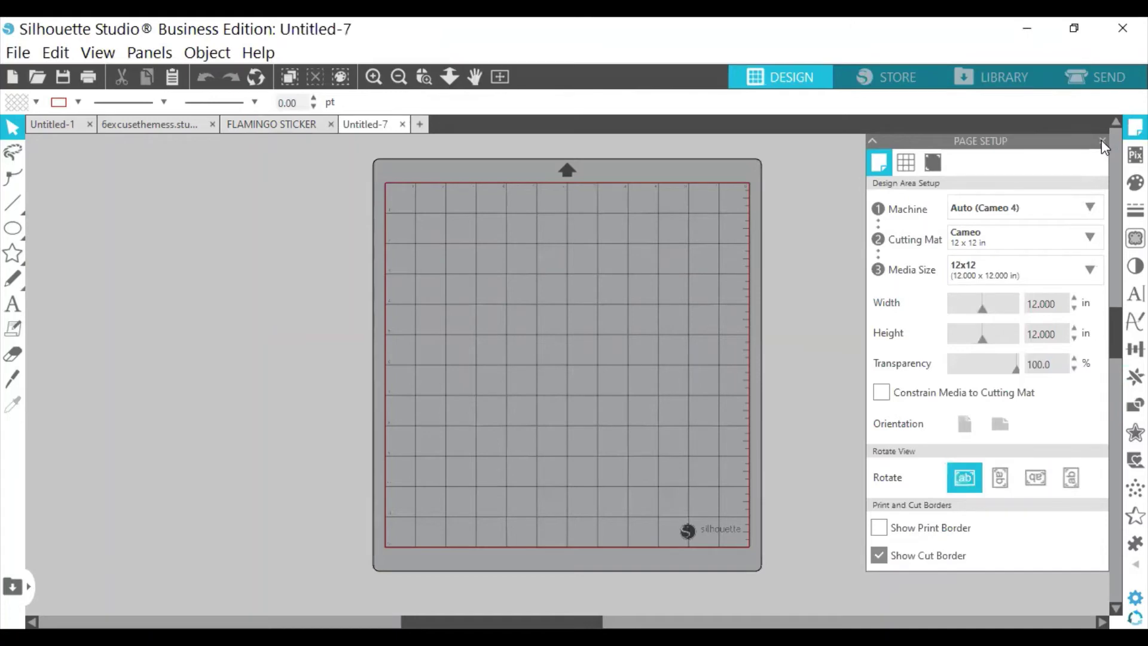
left_click(1102, 142)
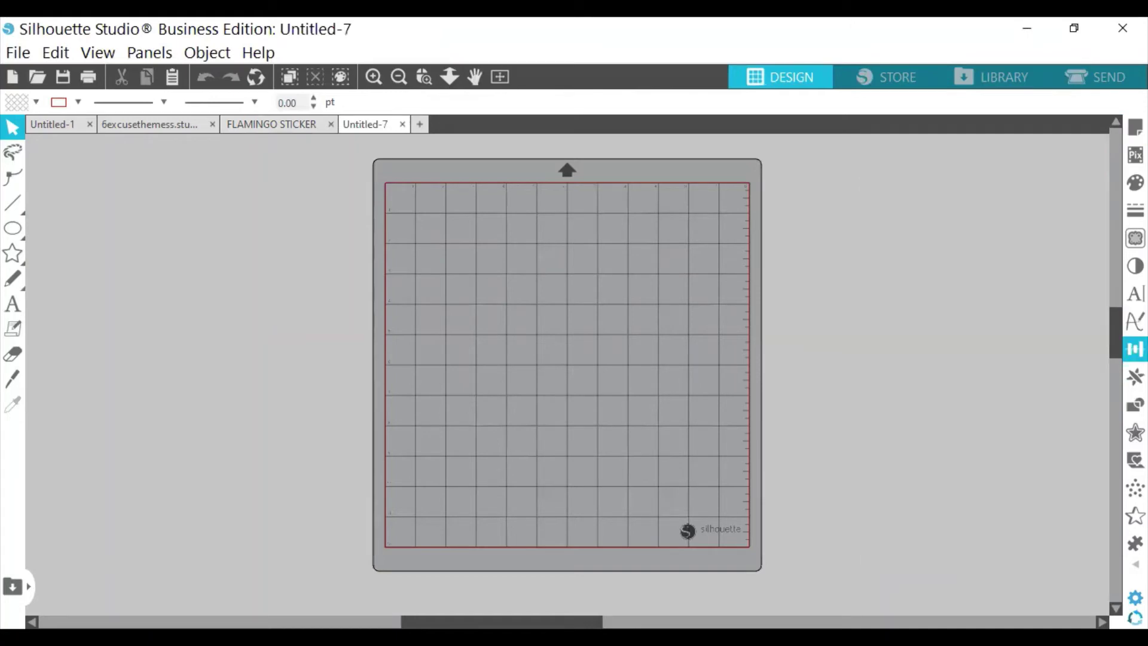
left_click(1135, 348)
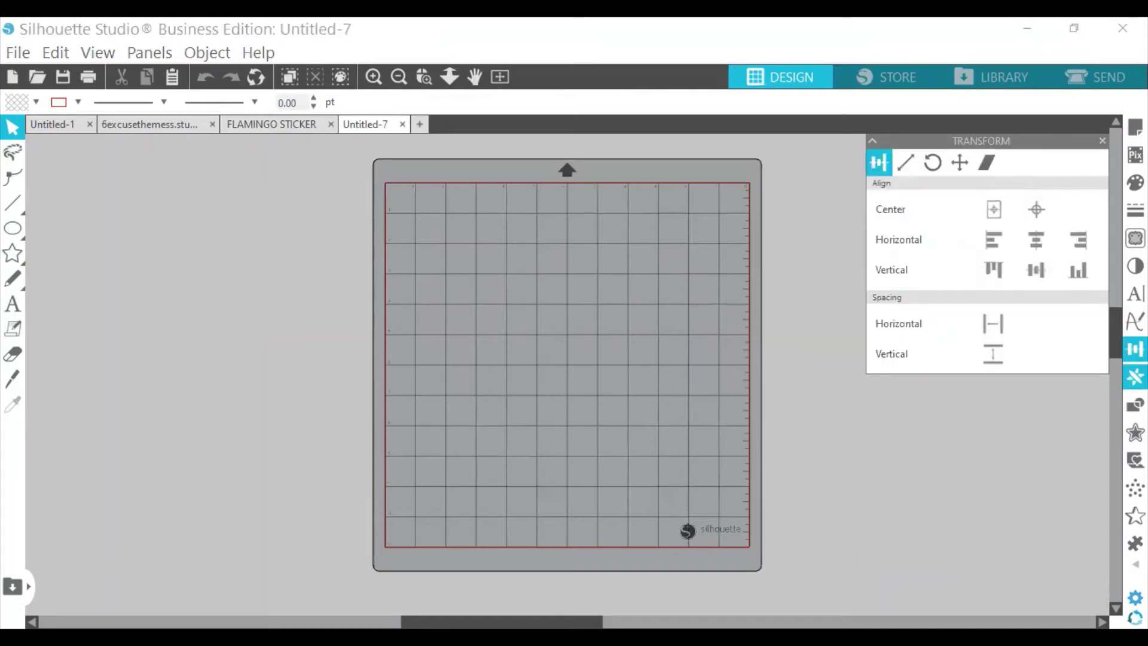
left_click(1134, 405)
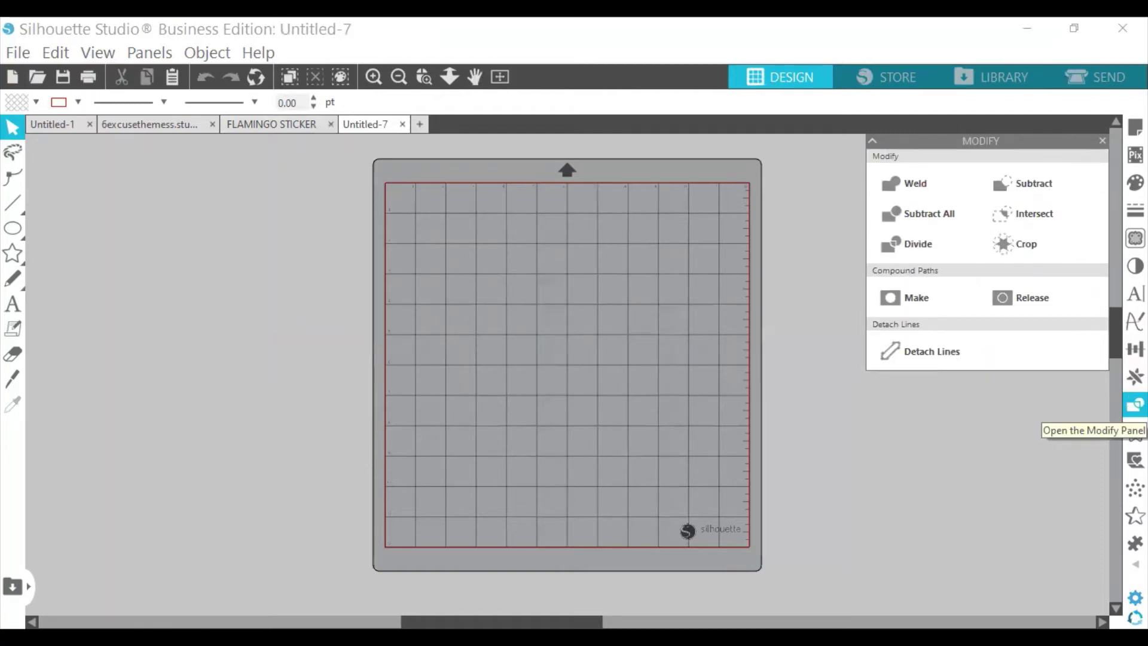
left_click(17, 233)
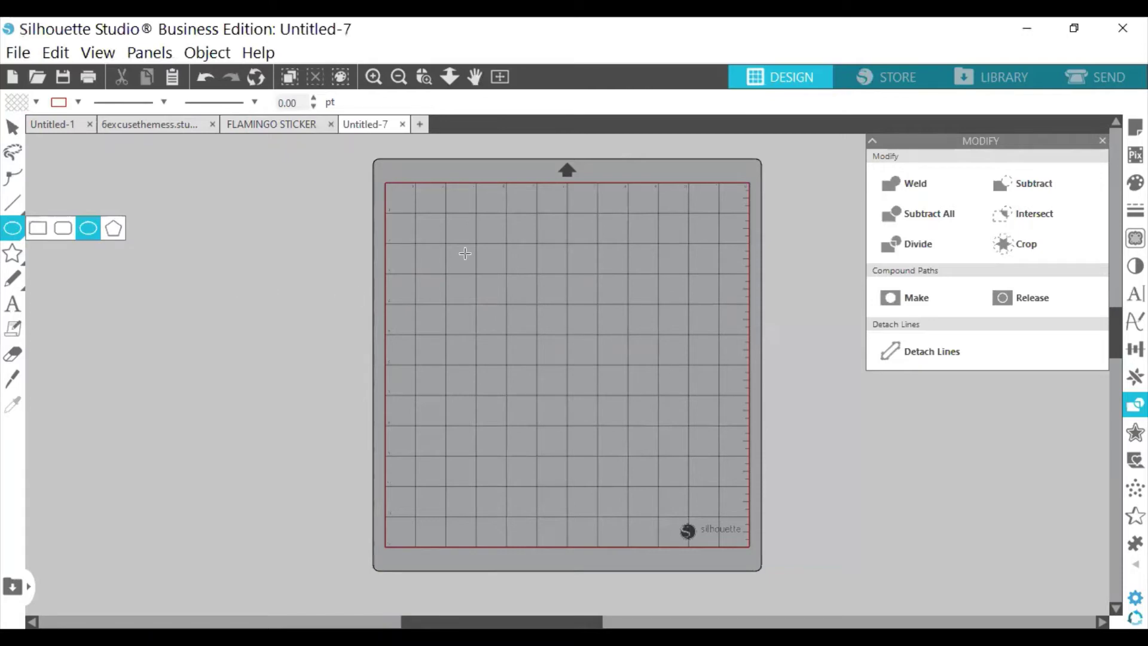
left_click_drag(469, 253, 609, 475)
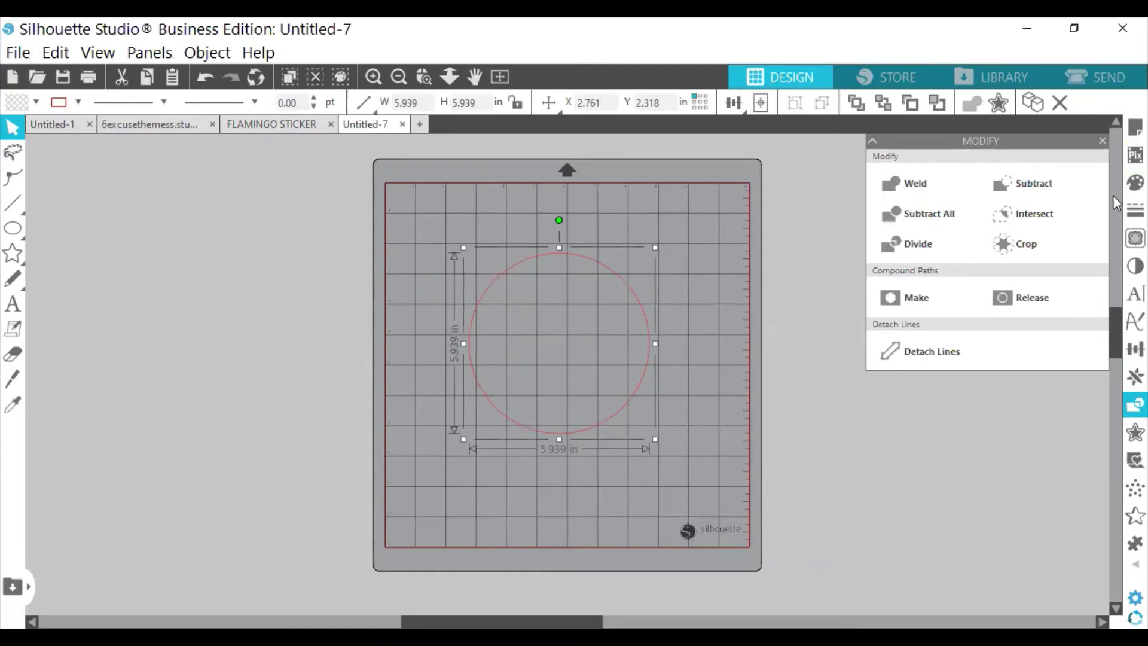
Thicken the circle's red outline to 10.75 pt.
left_click(1135, 209)
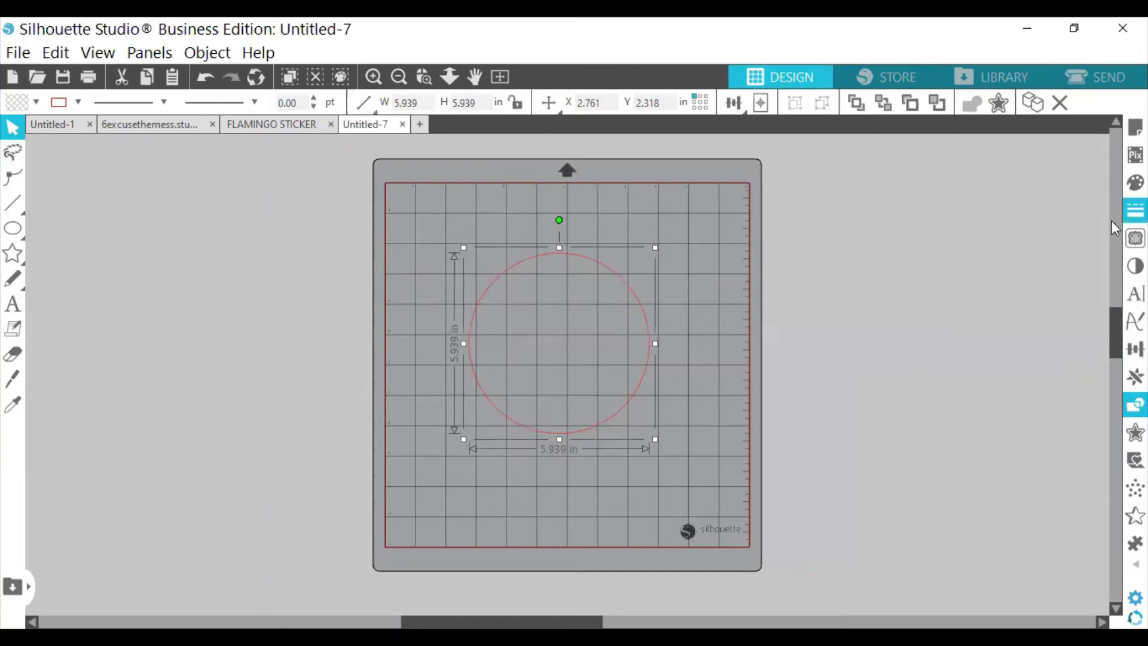
left_click_drag(956, 243, 988, 243)
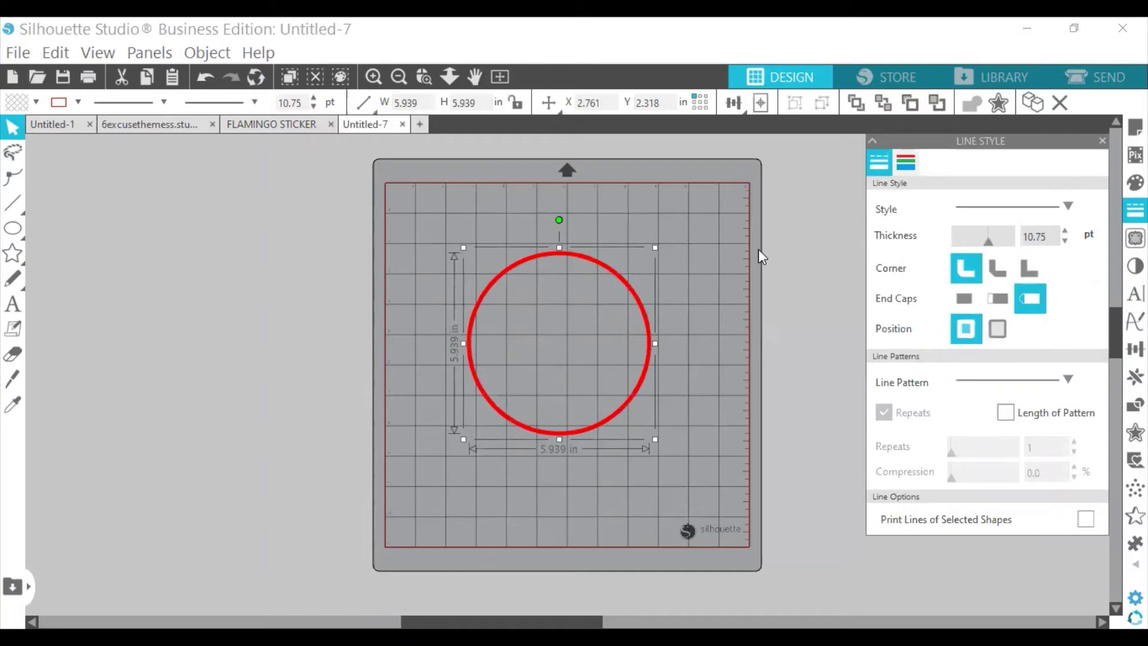
left_click(797, 240)
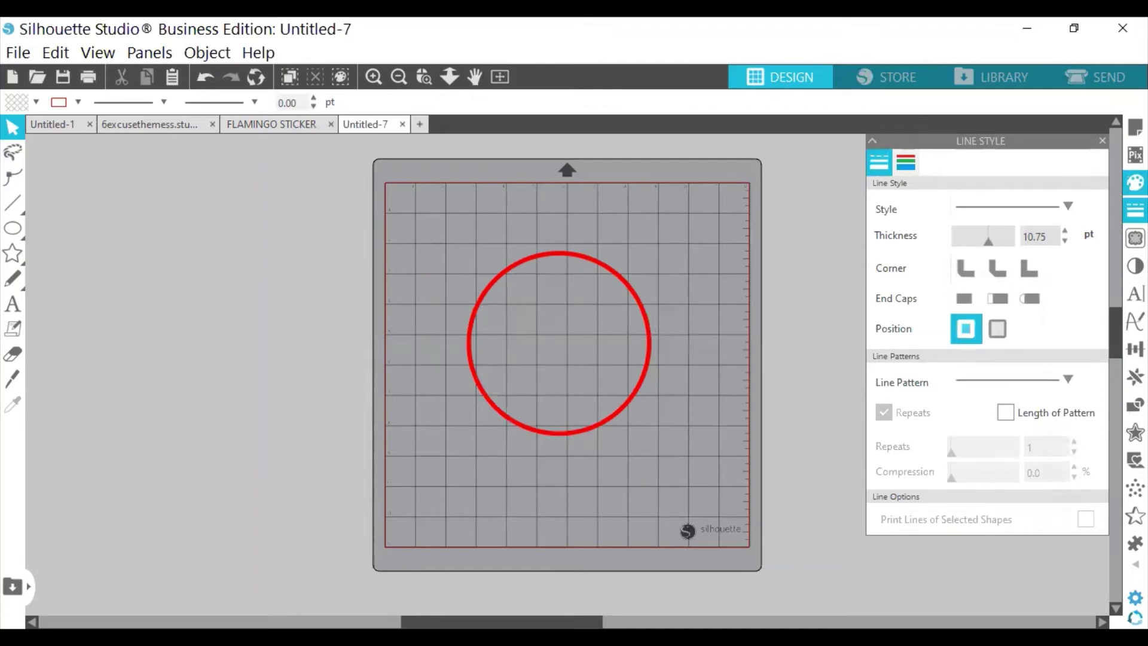
Fill the circle with the light blue polka-dot pattern.
left_click(1134, 183)
left_click(931, 161)
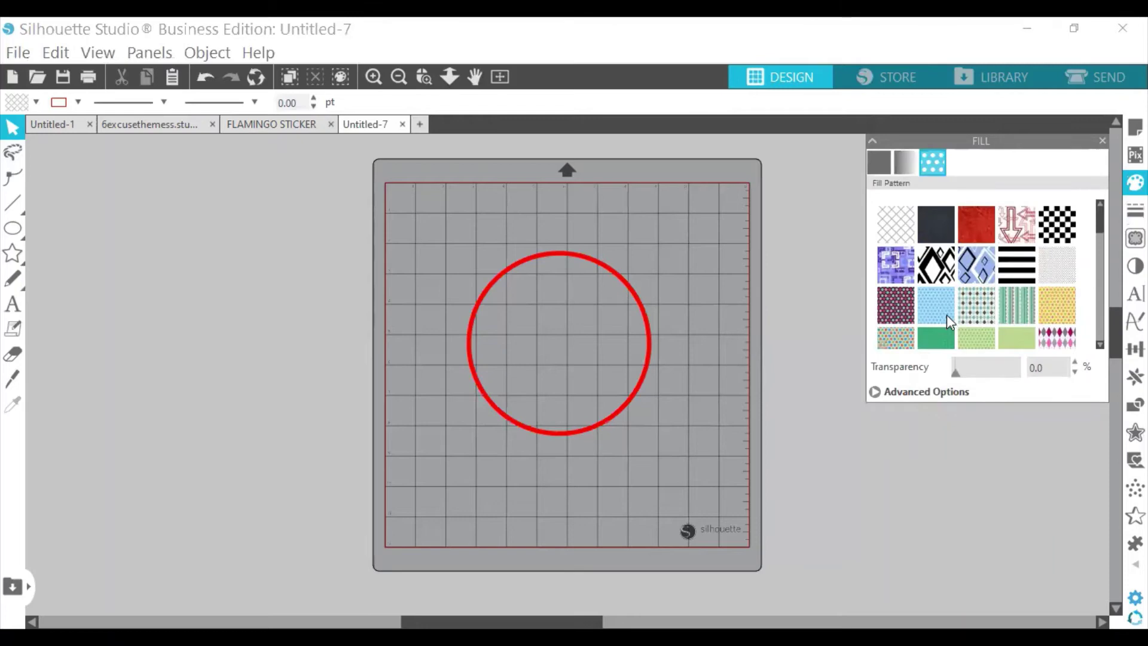
left_click(488, 303)
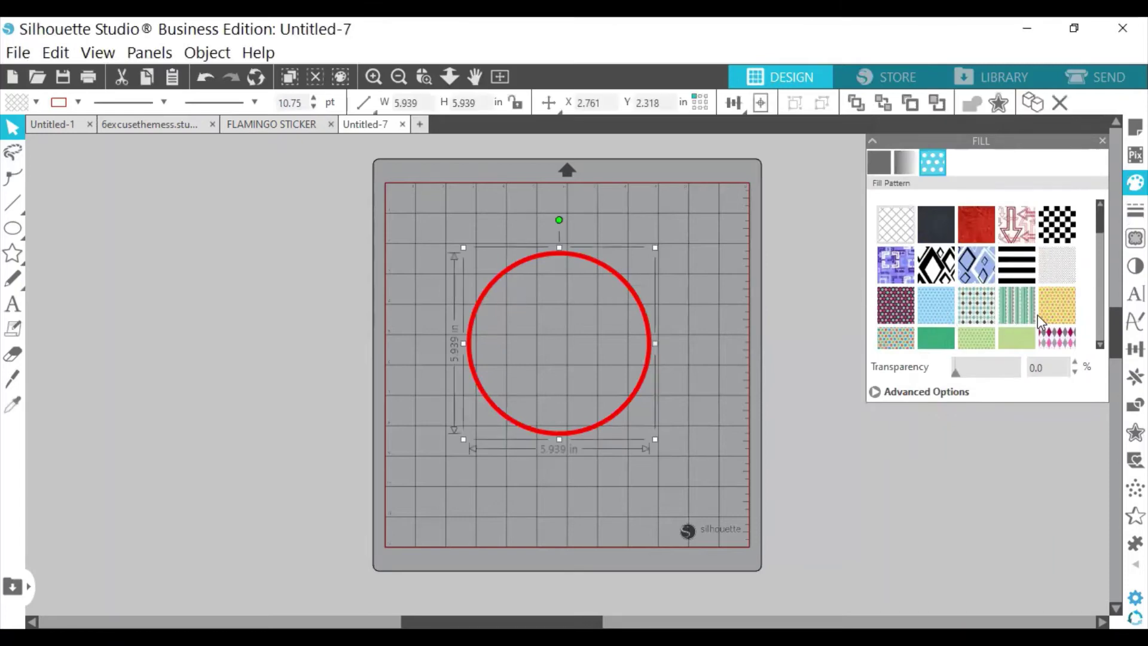
left_click(930, 306)
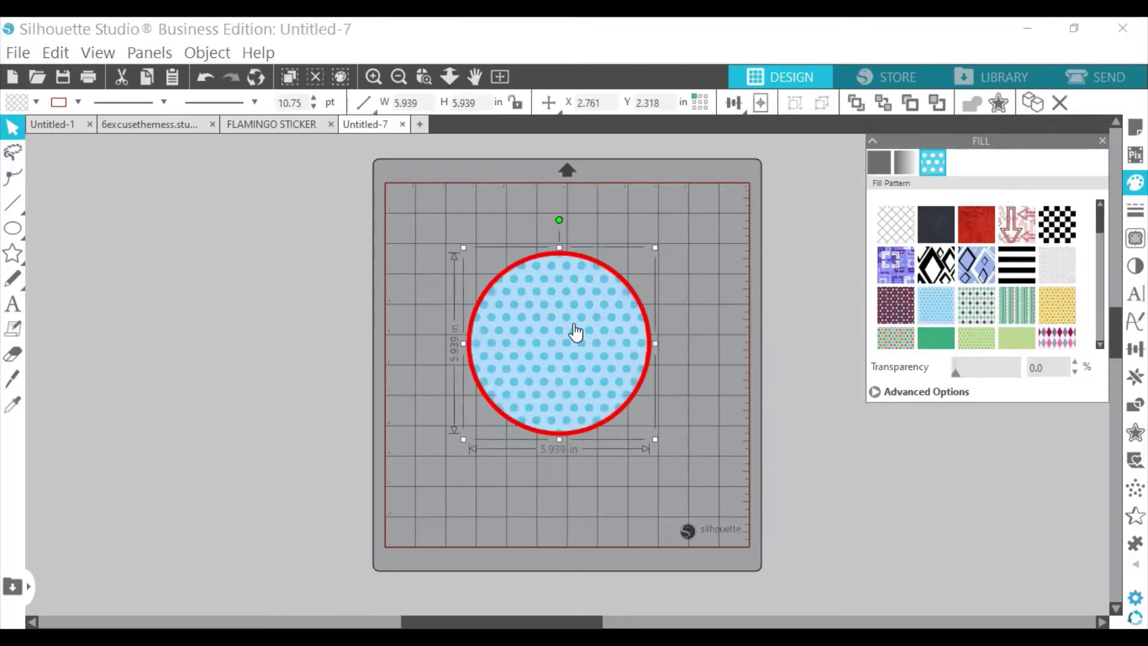
left_click(686, 342)
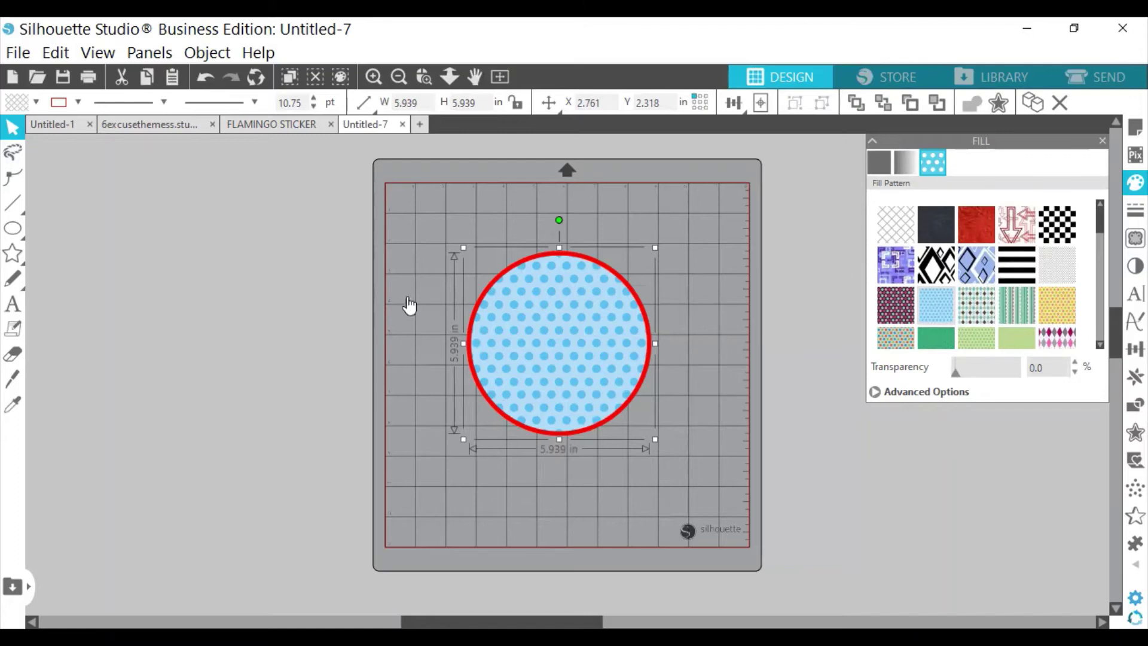
Draw a tilted five-pointed star about 3.33 by 3.41 in inside the polka-dot circle.
left_click(12, 254)
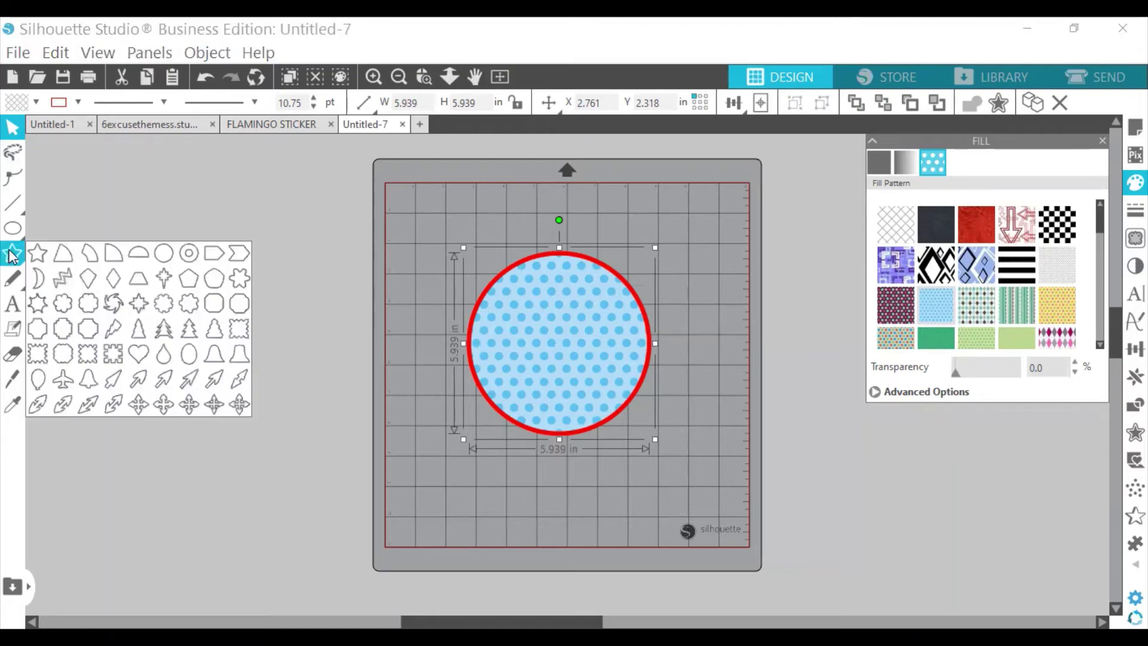
left_click(23, 249)
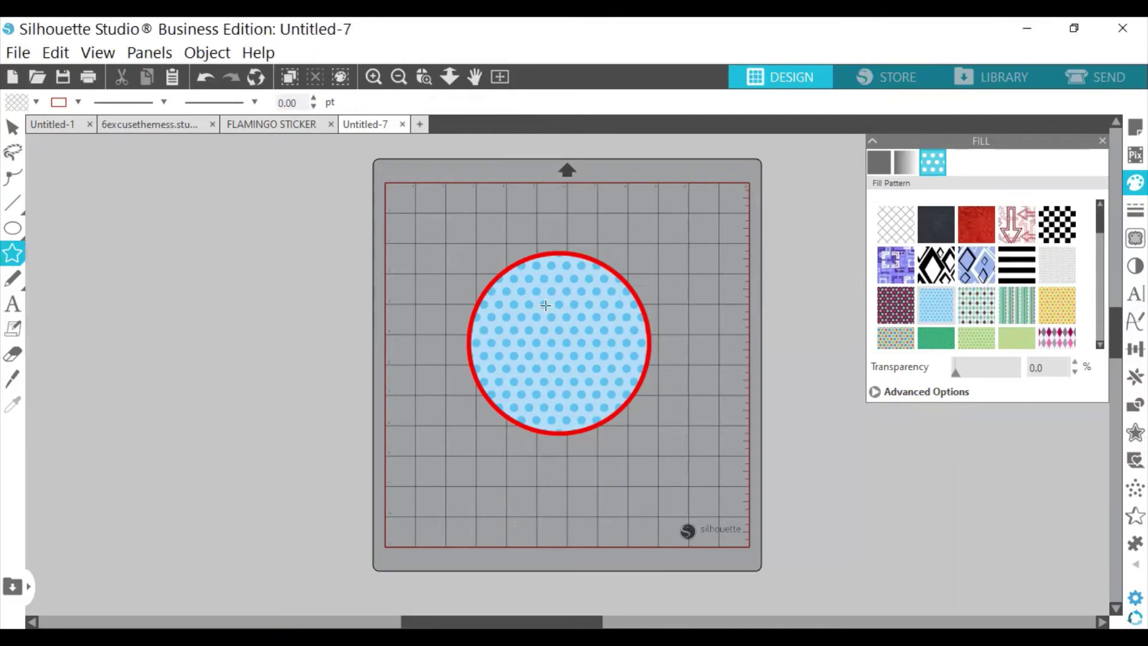
left_click_drag(545, 305, 557, 363)
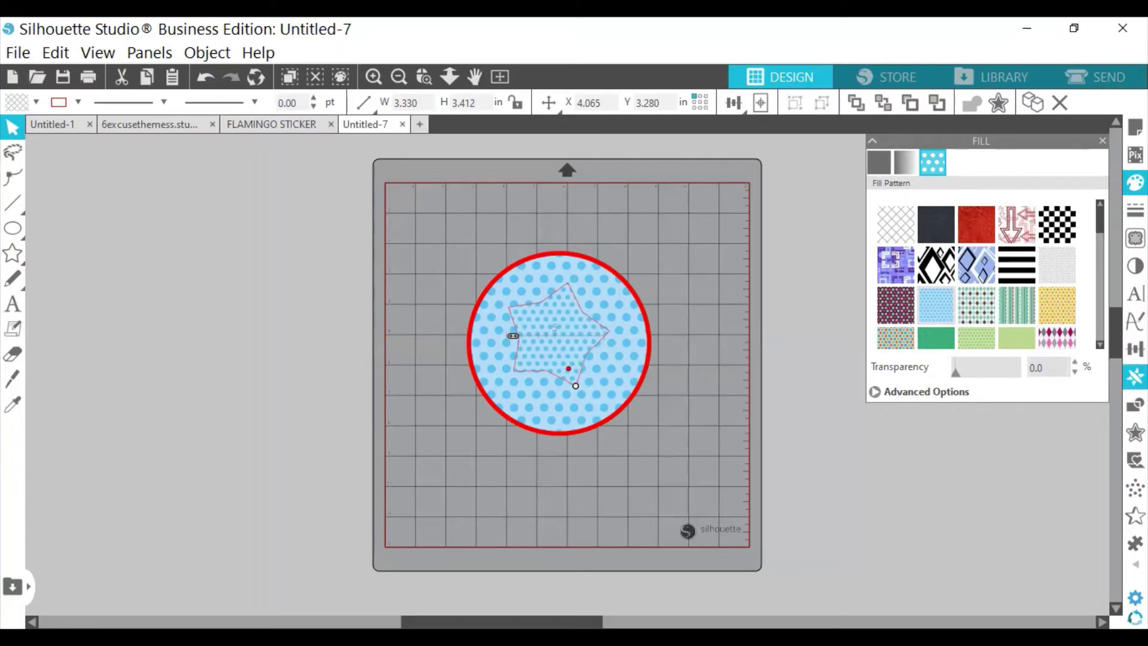
Subtract the star from the polka-dot circle and move the cut-out circle toward the mat's upper-left area.
left_click(1135, 404)
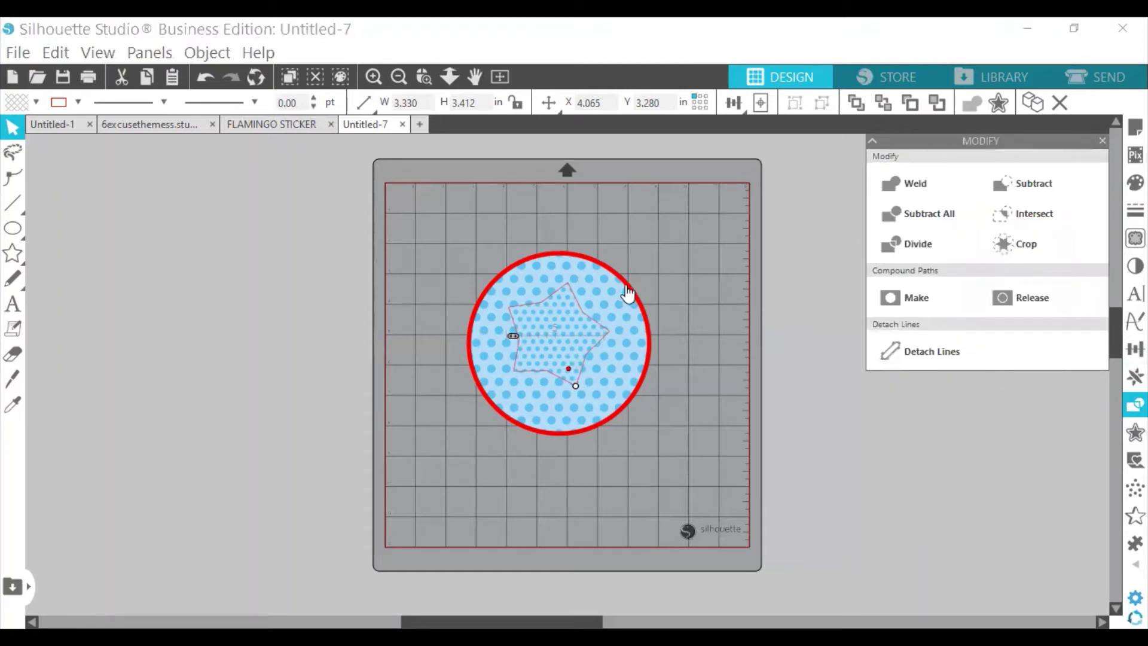
left_click(515, 368)
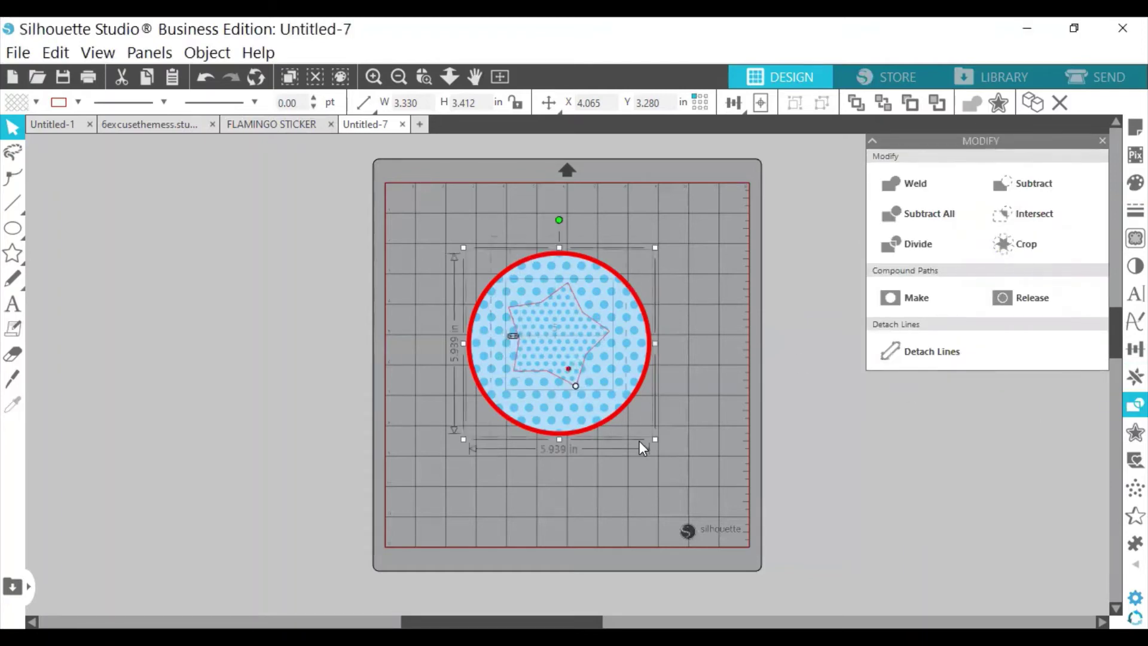
left_click(1031, 180)
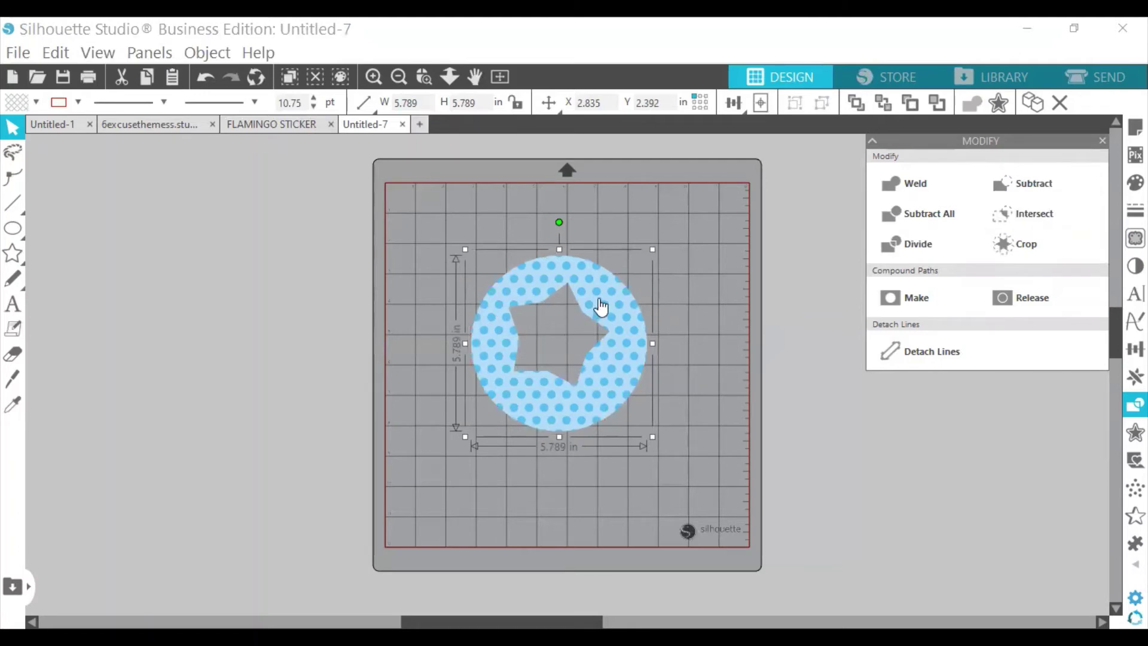
left_click_drag(638, 353, 612, 303)
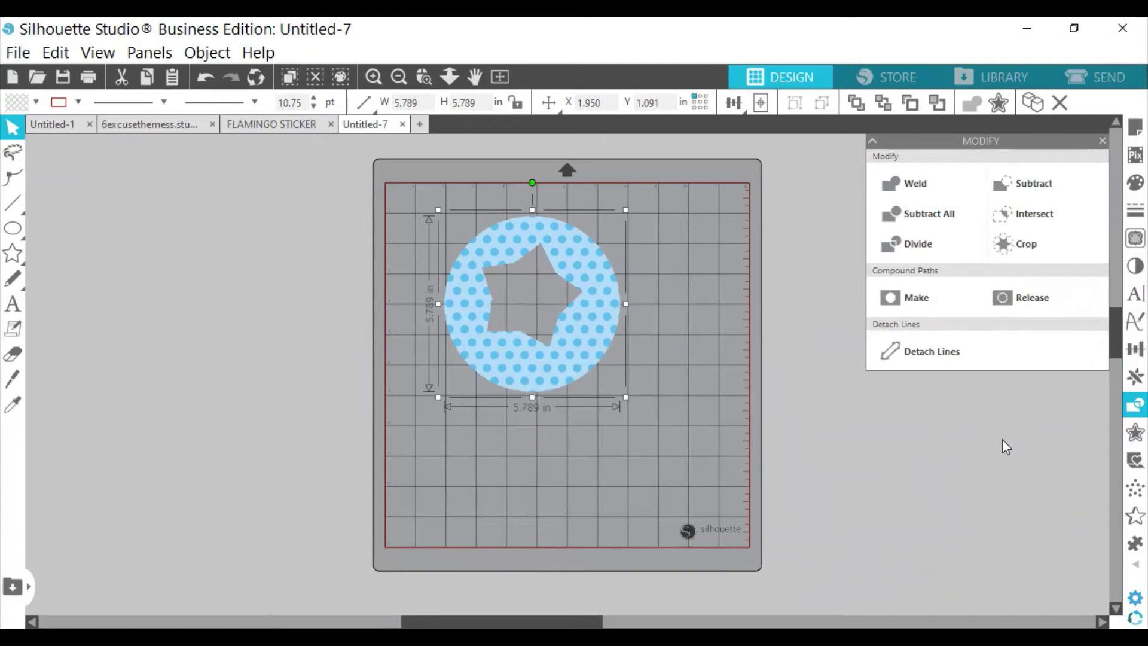
Create an outward offset with rounded corners around the star-cut circle and set the offset's line thickness to 18.50 pt.
left_click(1134, 432)
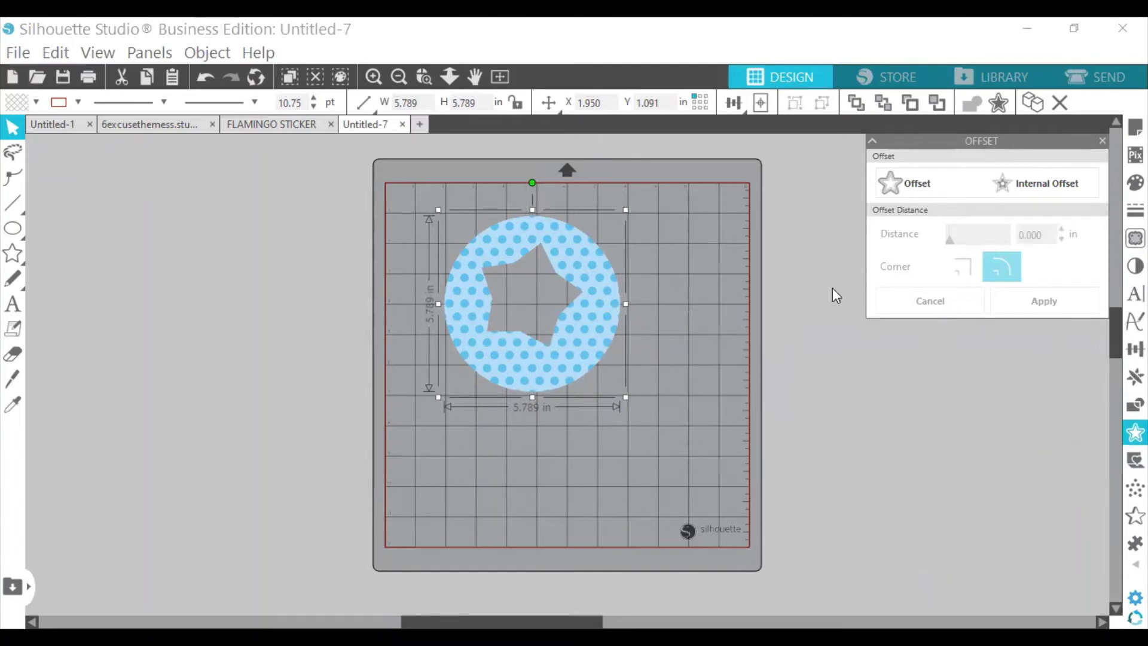
left_click(908, 179)
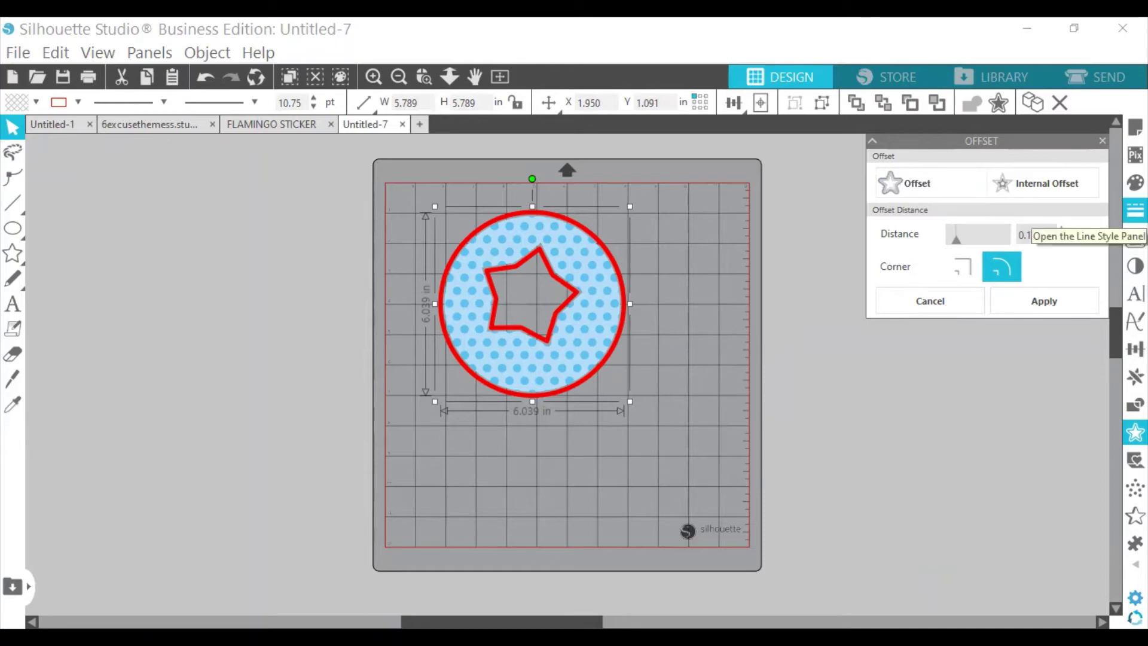
left_click(1135, 209)
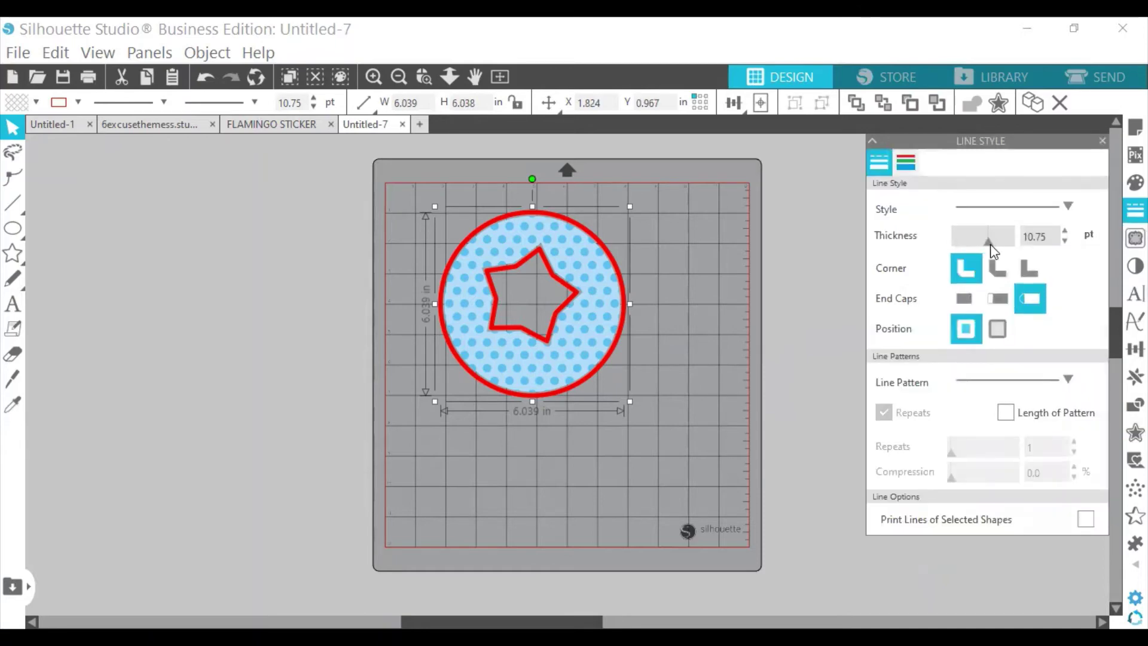
left_click_drag(990, 247, 1050, 256)
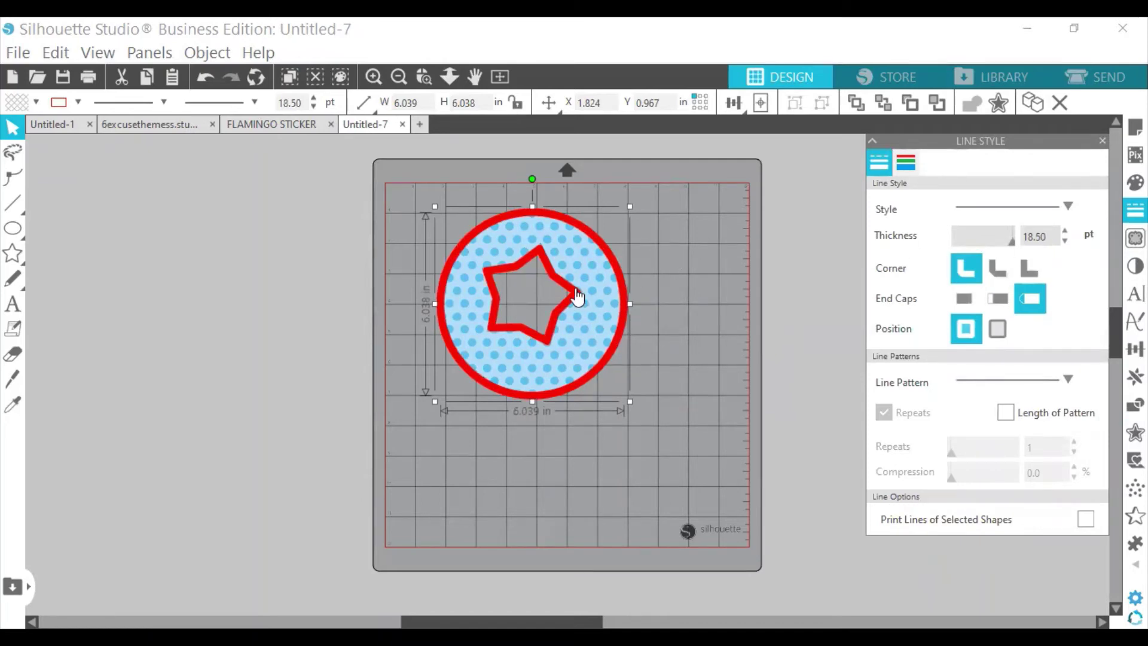
Move the polka-dot shape off the mat to its left and fill the remaining offset shape with pale yellow.
left_click_drag(575, 292, 296, 254)
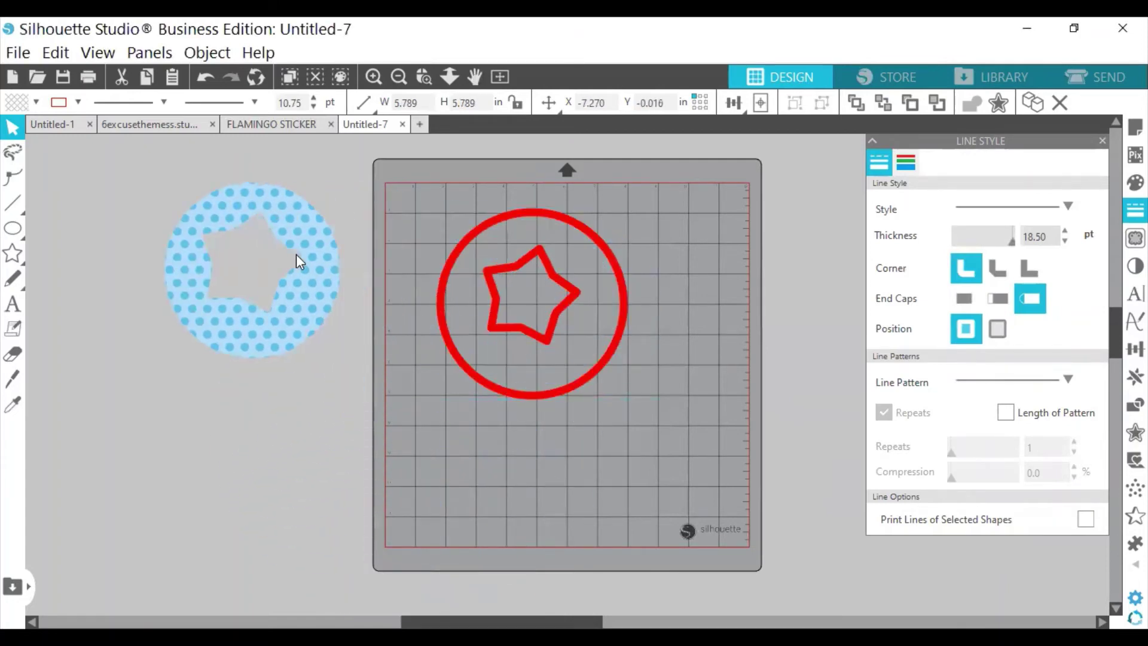
left_click(542, 333)
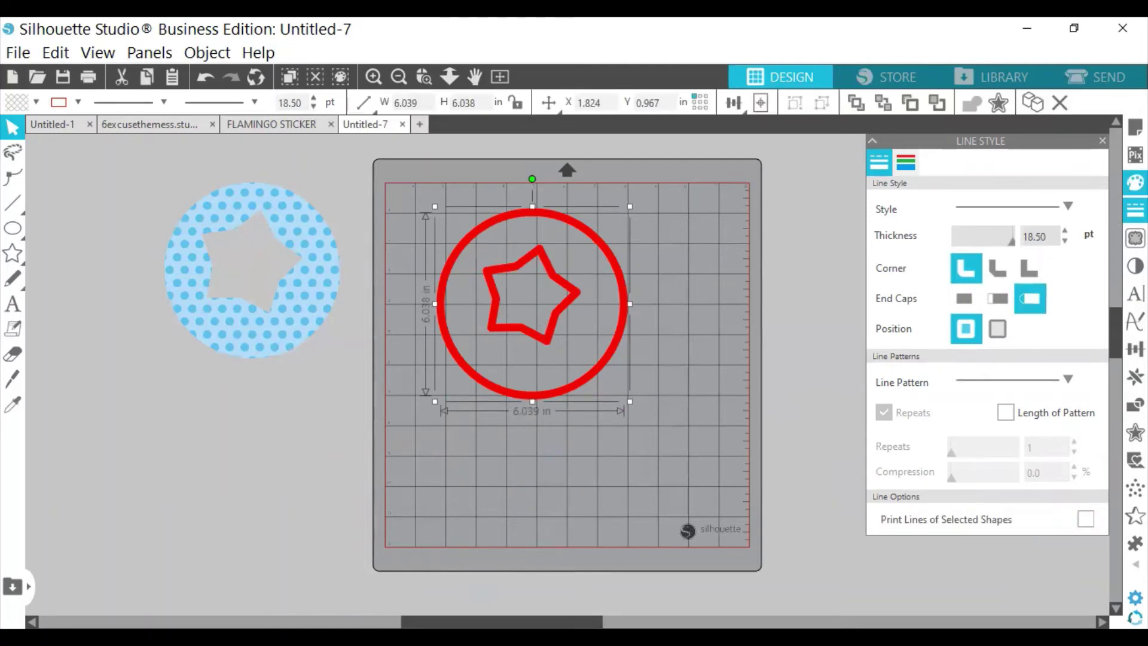
left_click(1135, 182)
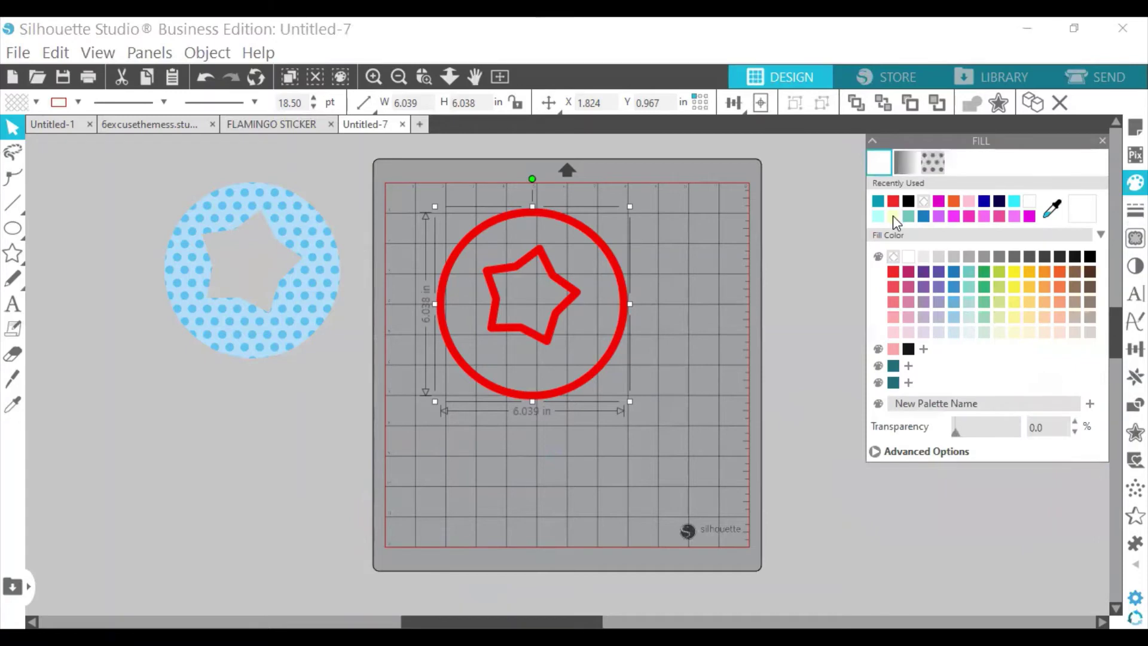
left_click(893, 216)
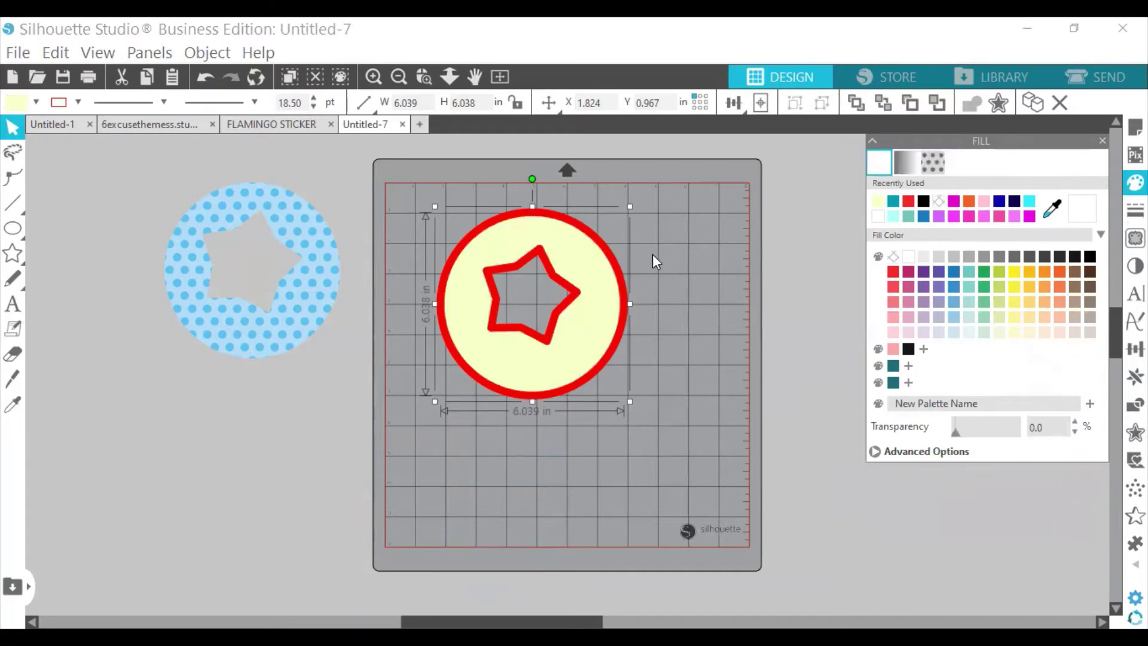
Position the polka-dot shape on the yellow offset shape, enlarge the offset to about 8.25 in across, and centre the polka-dot shape on it.
left_click_drag(309, 278, 587, 304)
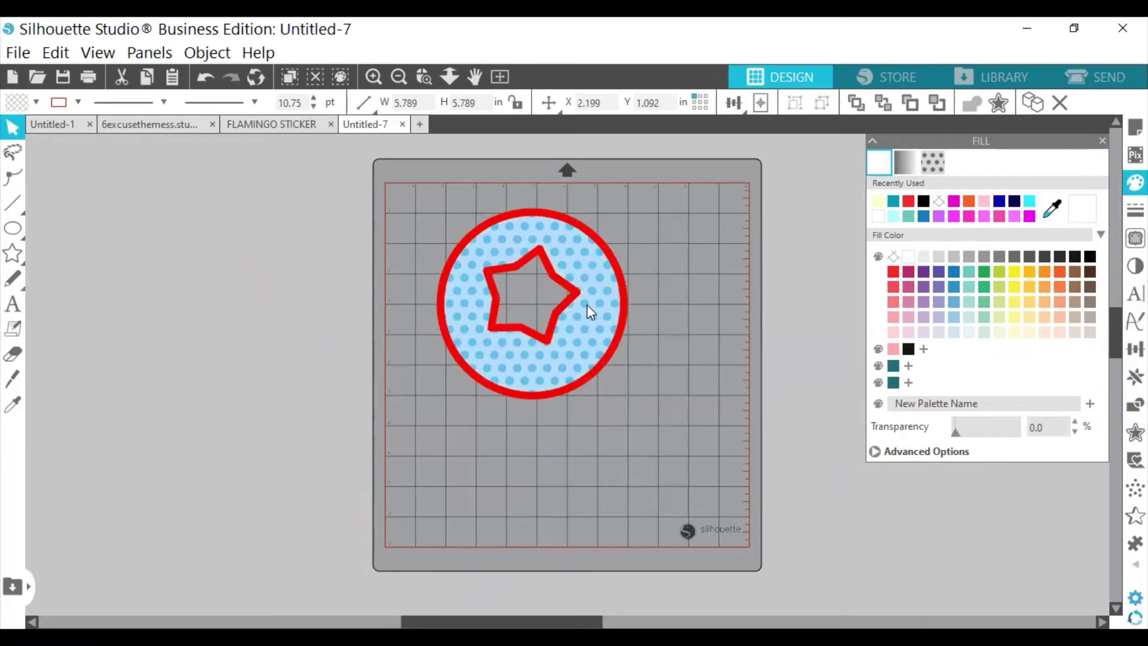
left_click(626, 380)
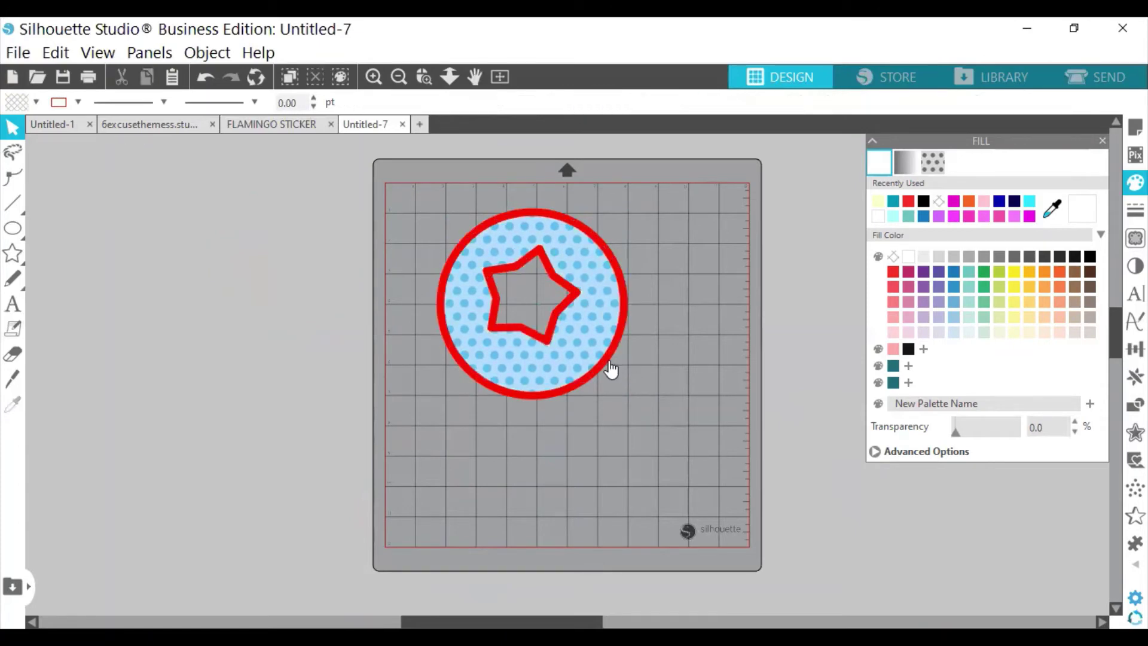
left_click_drag(609, 353, 615, 383)
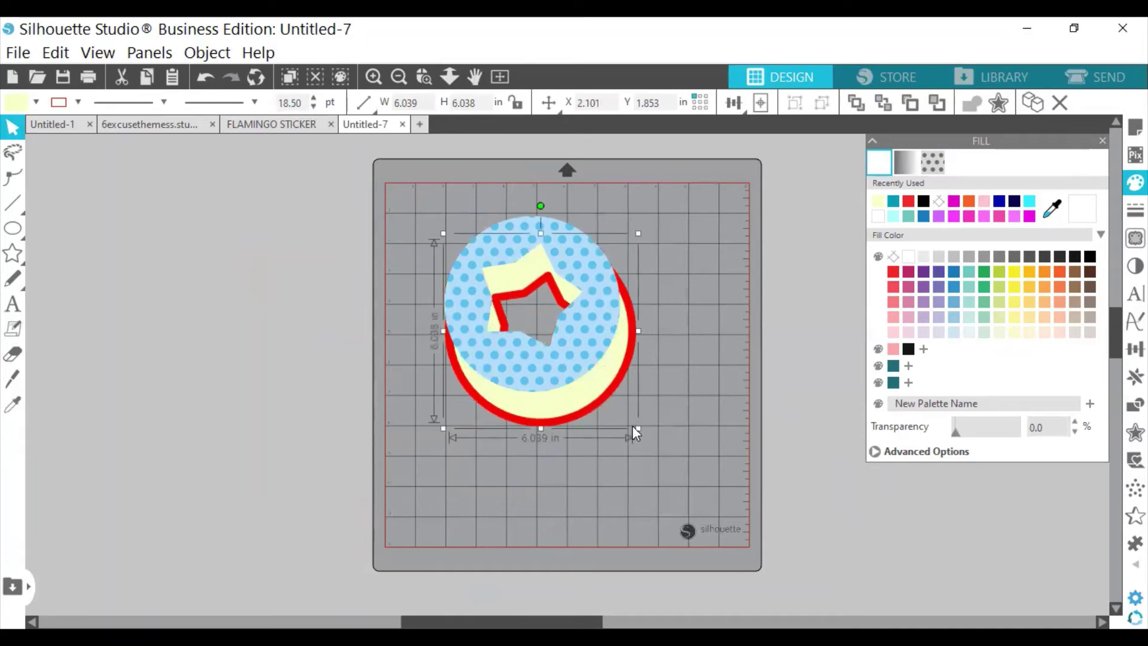
left_click_drag(638, 427, 705, 496)
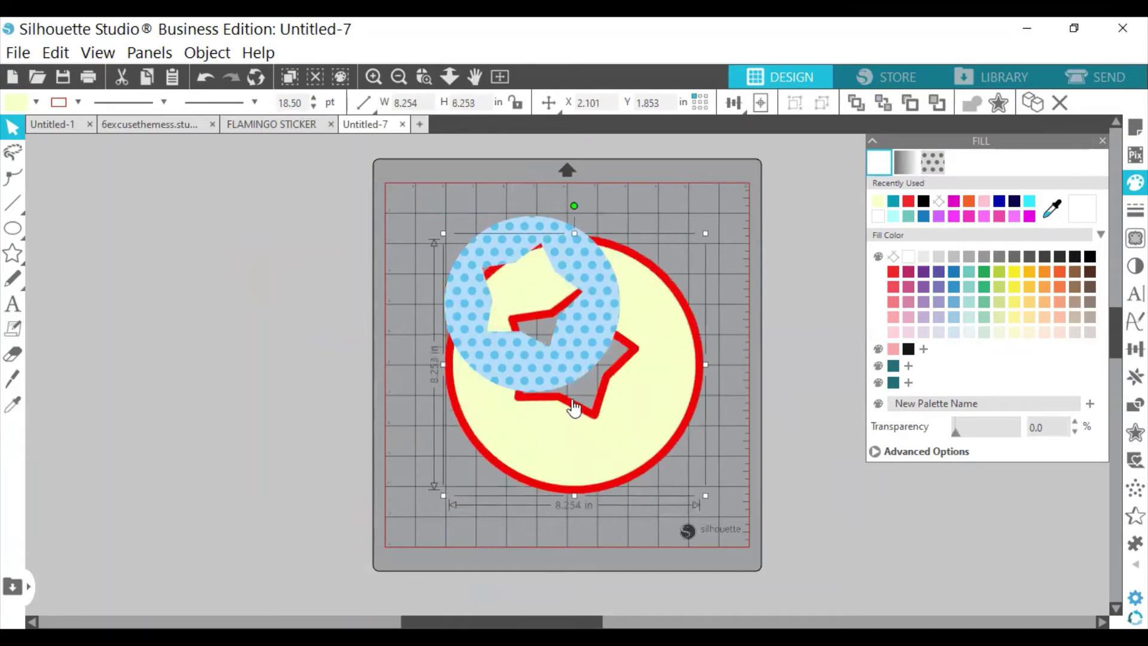
left_click_drag(568, 372, 605, 425)
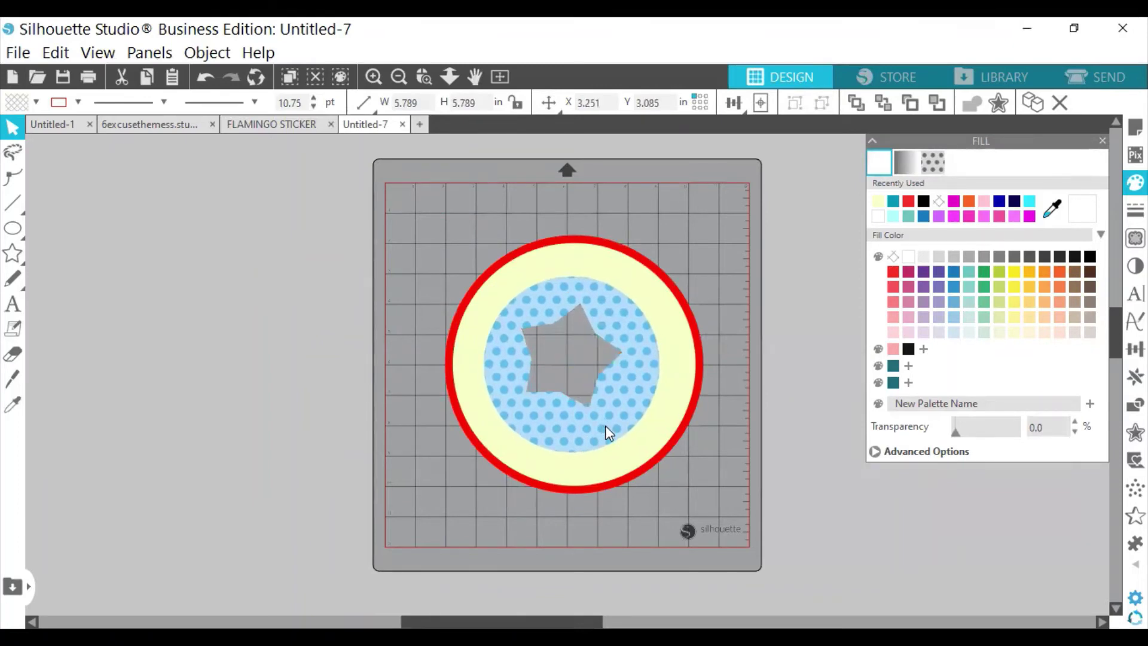
left_click(564, 275)
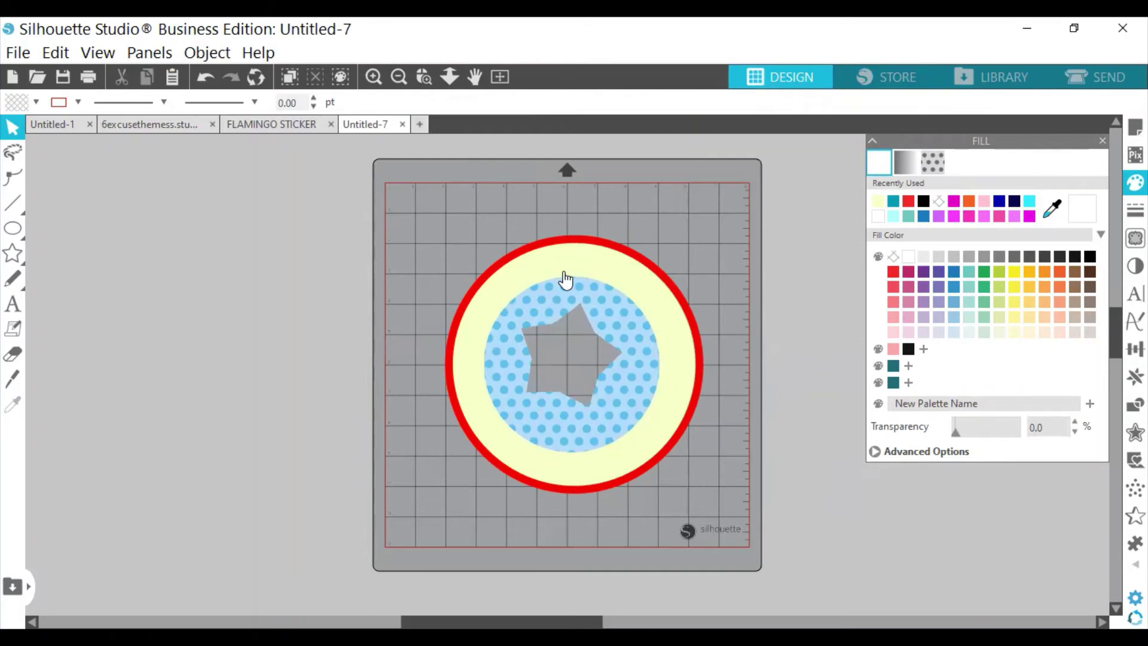
Move the enlarged yellow offset shape and the polka-dot shape off the mat to its left.
left_click(603, 250)
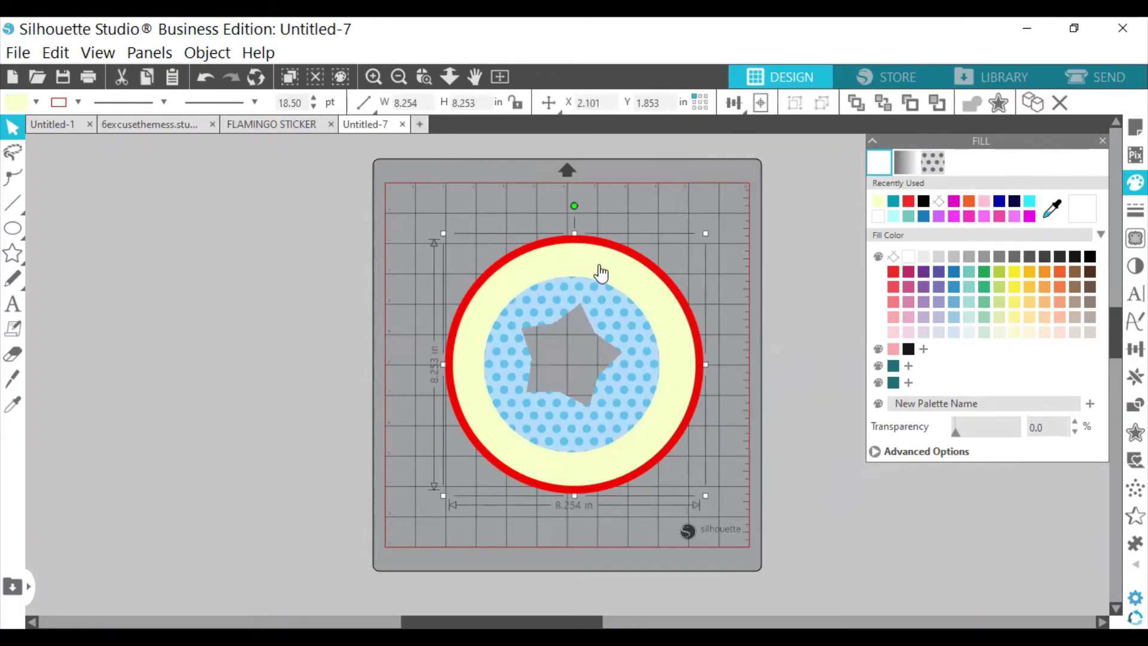
left_click_drag(601, 247, 141, 184)
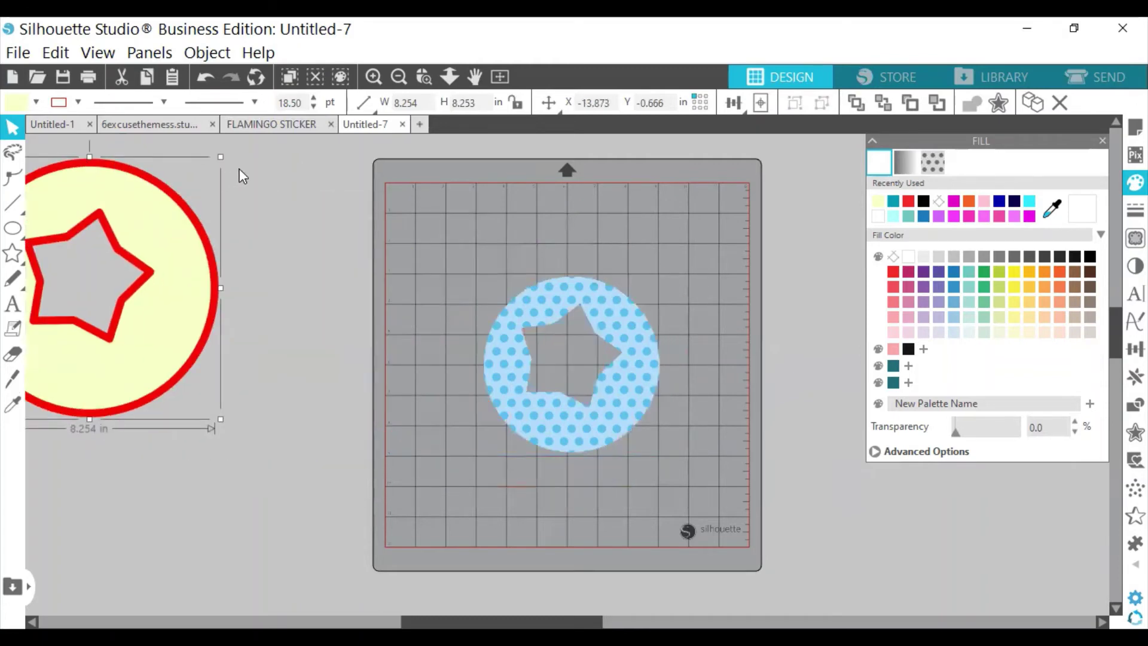
left_click_drag(556, 313, 89, 240)
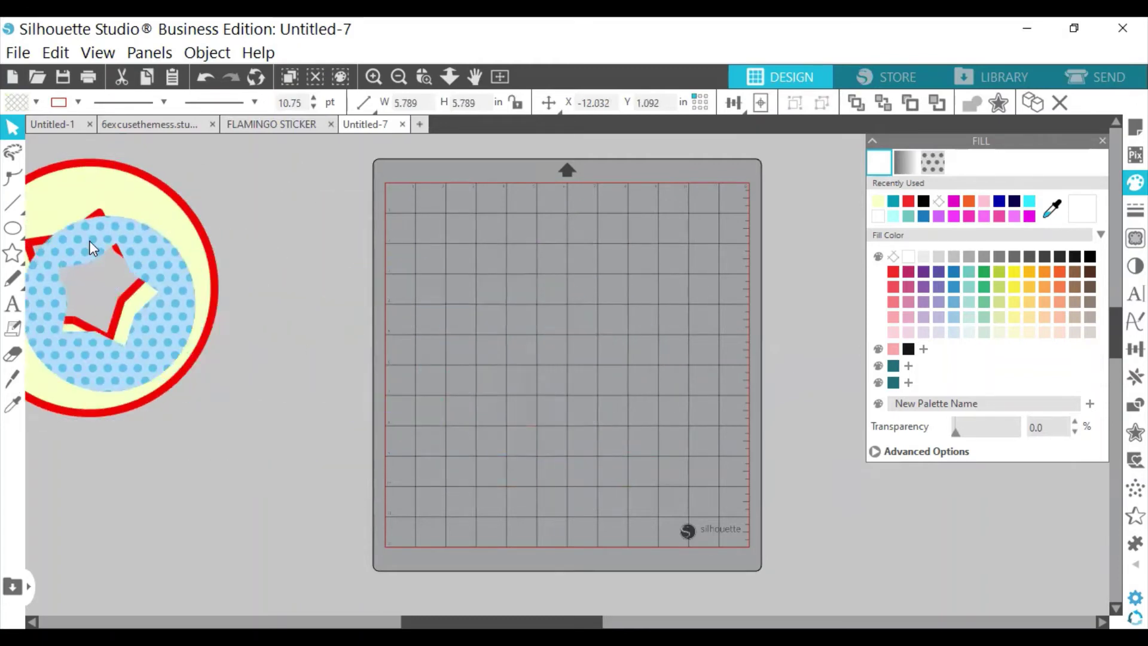
Draw a thin upright ellipse about 0.14 by 0.94 in near the middle of the mat.
left_click(14, 233)
left_click(30, 250)
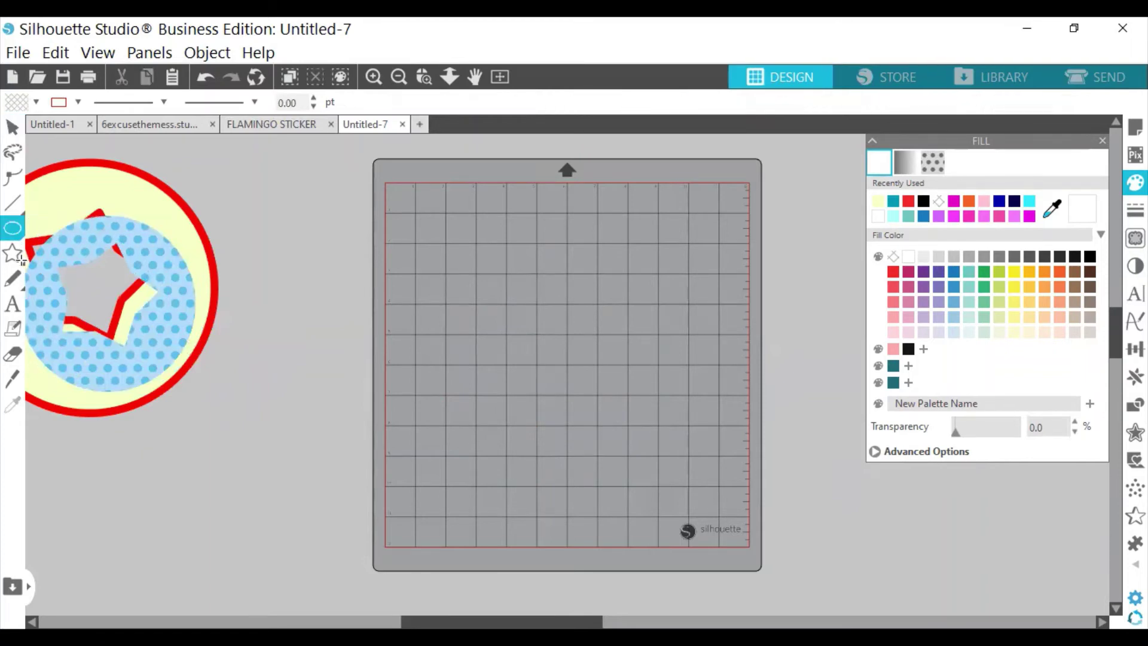
left_click_drag(584, 300, 589, 328)
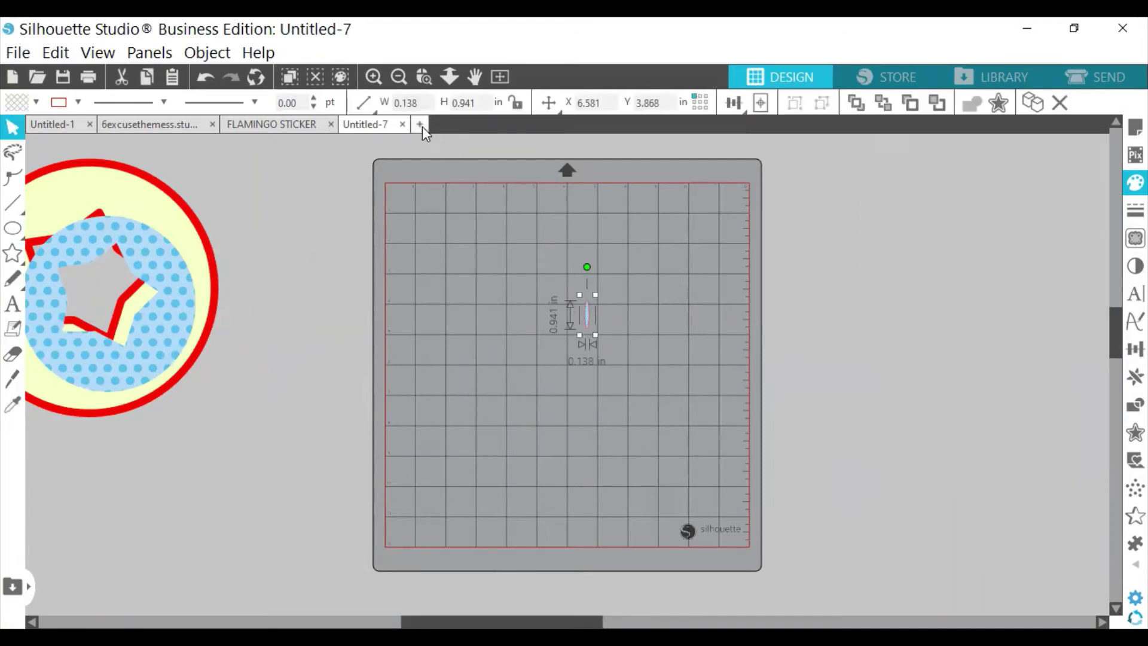
Create a new document and add the text "Hello Friends" in the upper part of the mat.
left_click(421, 125)
left_click(13, 304)
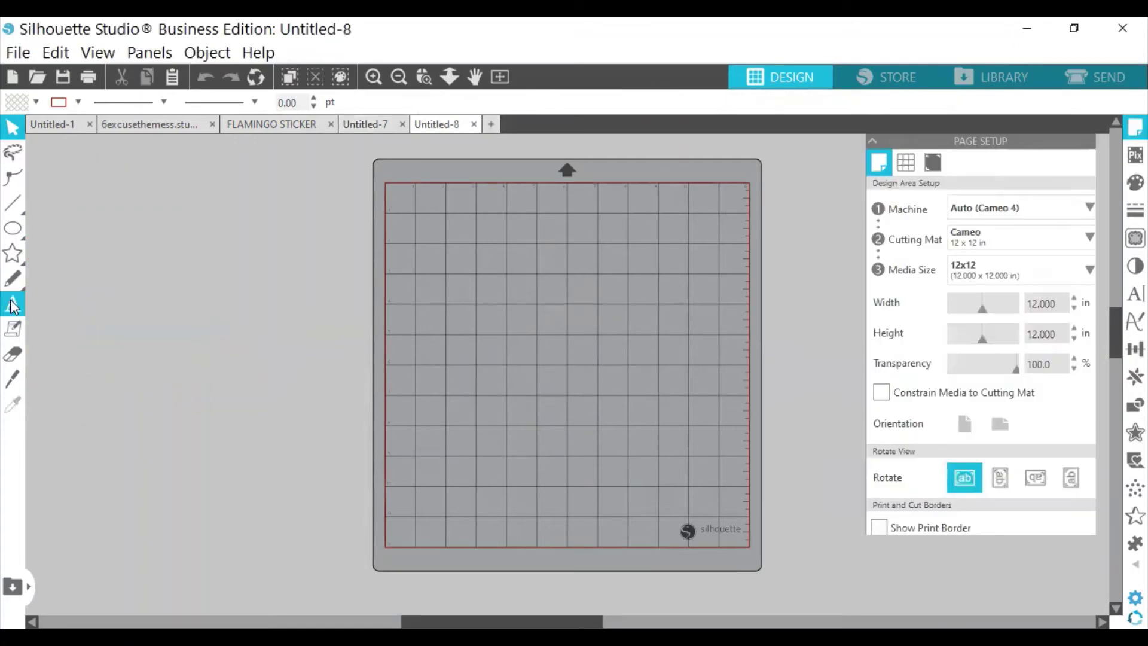
left_click(494, 238)
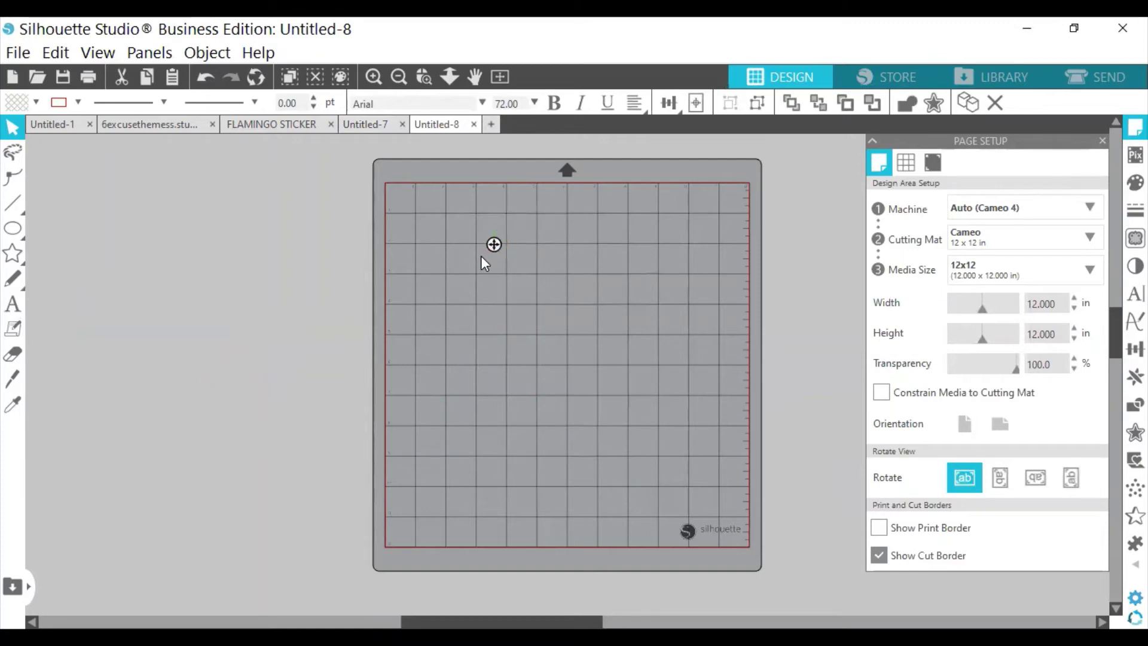
type("Hello")
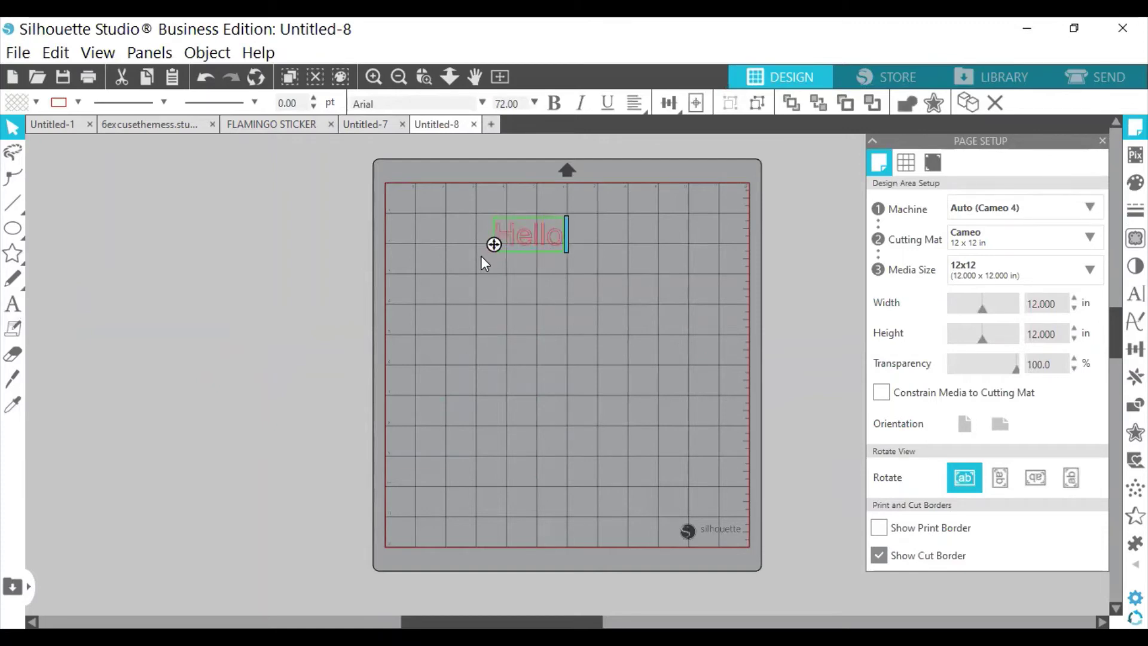
type(" Friend")
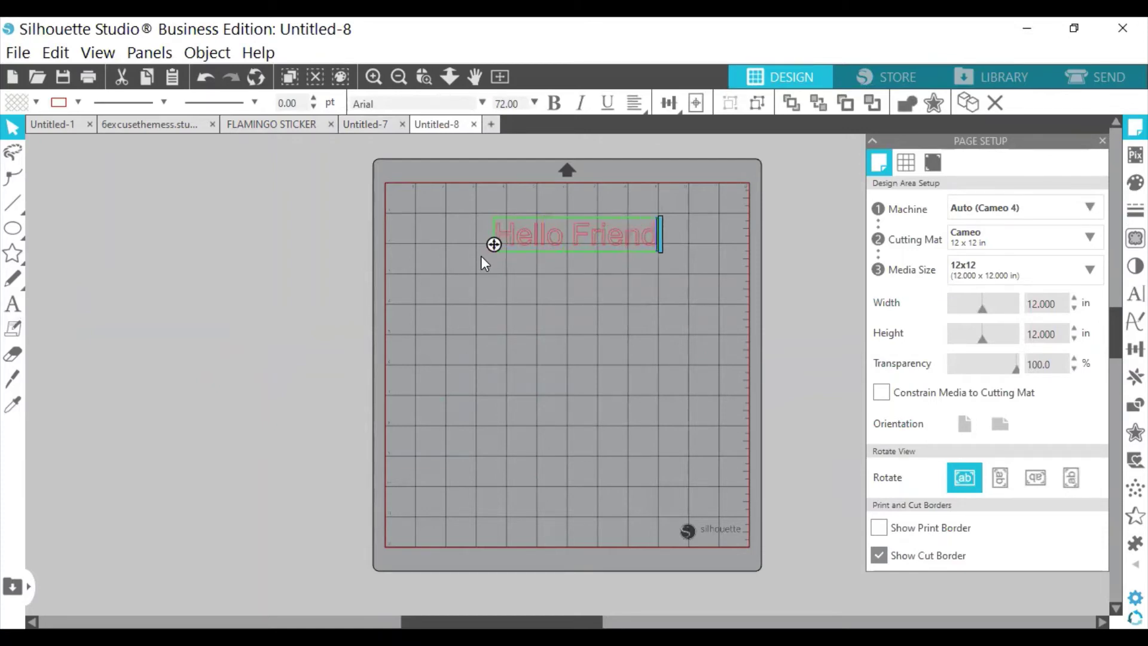
type("s")
left_click(479, 232)
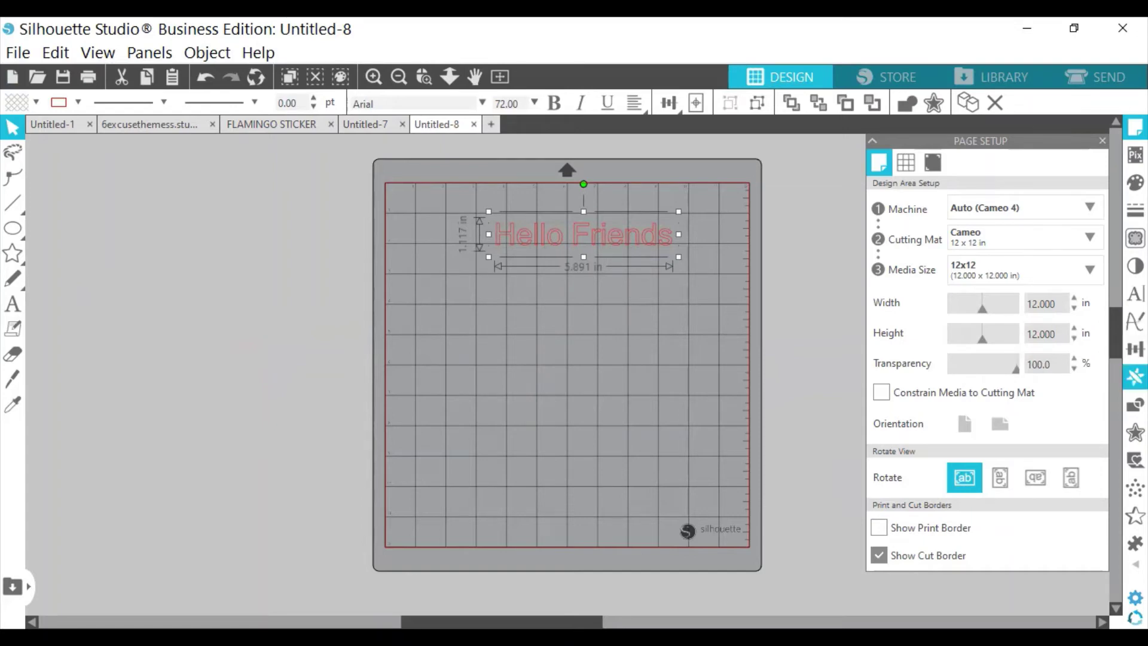
Create a 0.125 in outward offset with rounded corners around the Hello Friends text.
left_click(1134, 406)
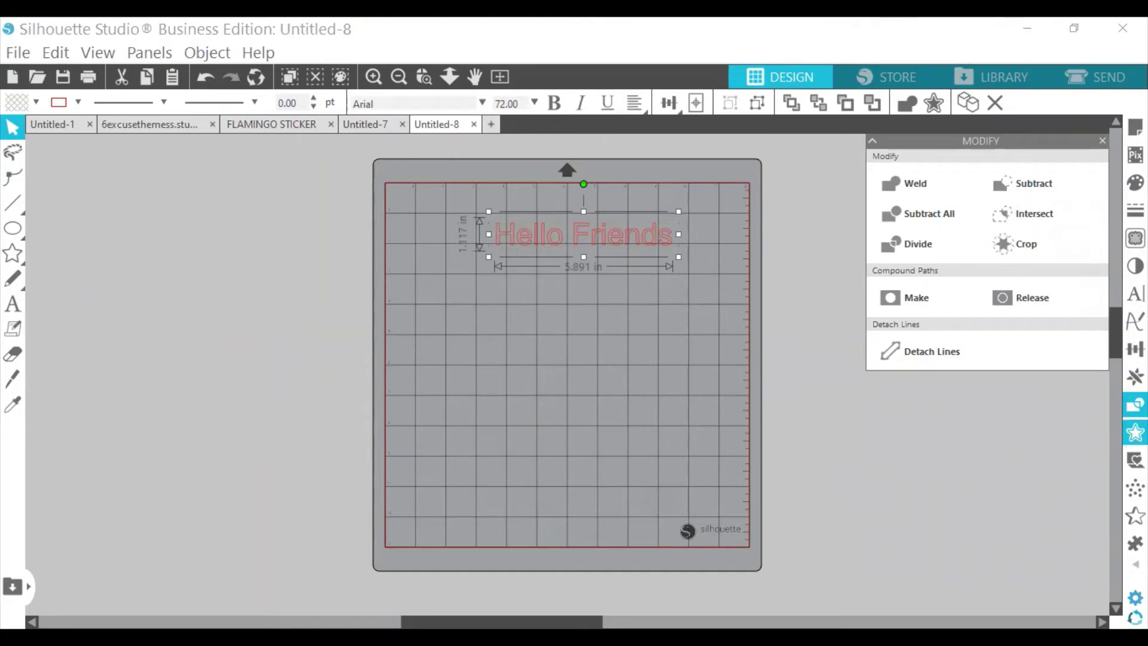
left_click(1134, 432)
left_click(918, 189)
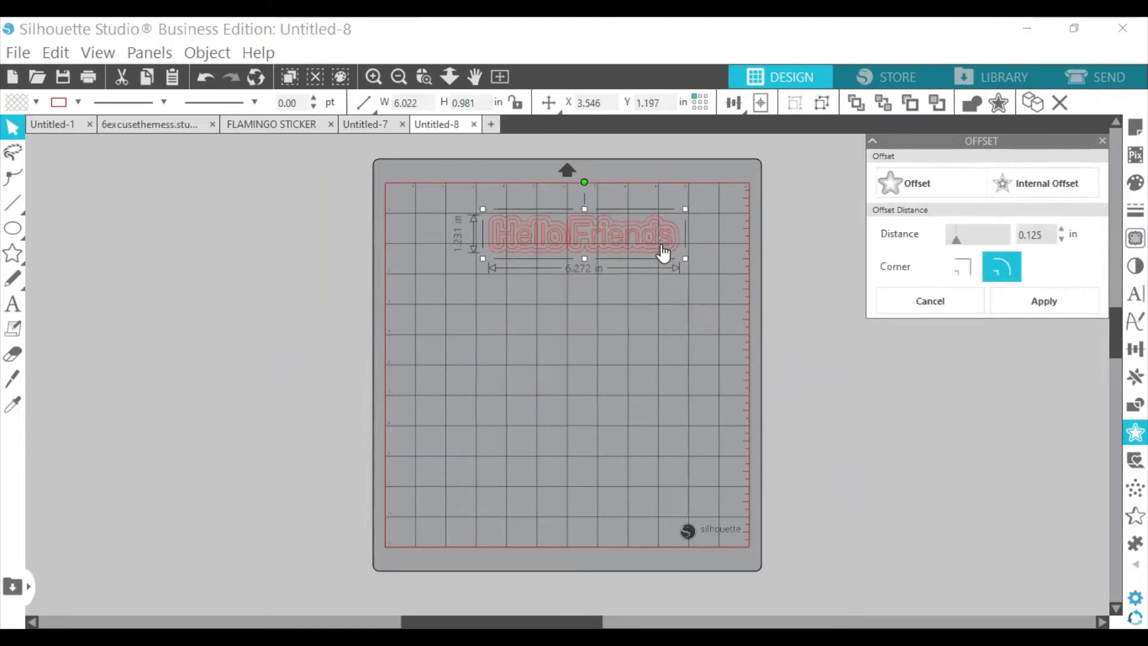
Move the Hello Friends text below its offset and pull the two inner word outlines out of the outer outline, down the mat.
left_click_drag(659, 257, 647, 296)
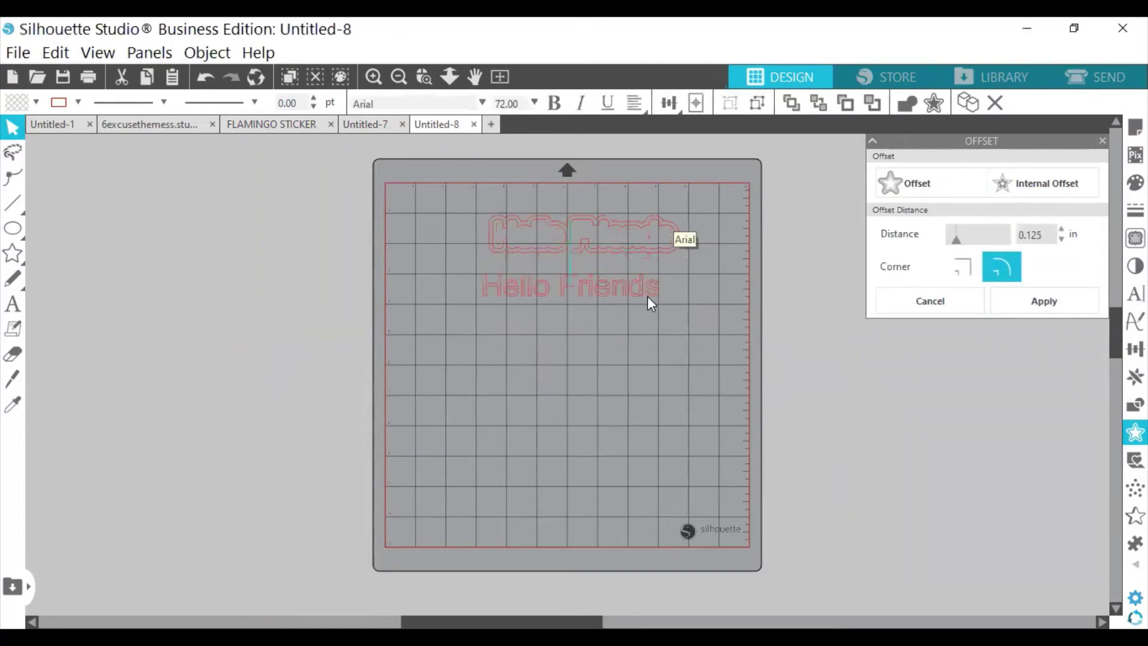
left_click(652, 235)
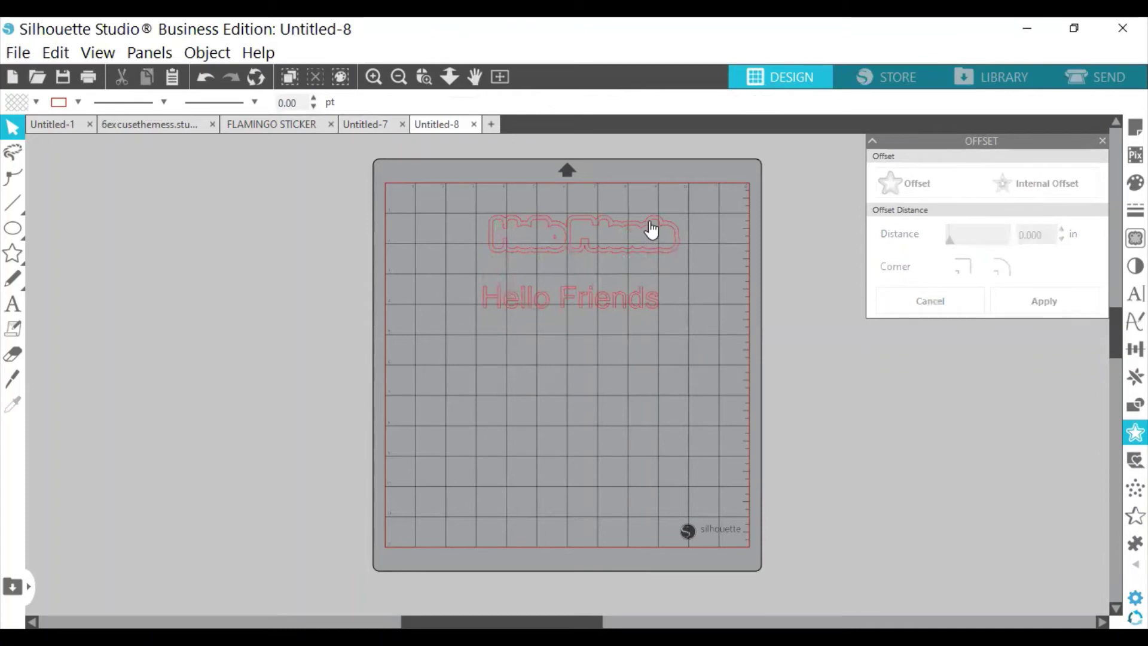
left_click_drag(649, 261, 635, 343)
left_click_drag(544, 231, 523, 420)
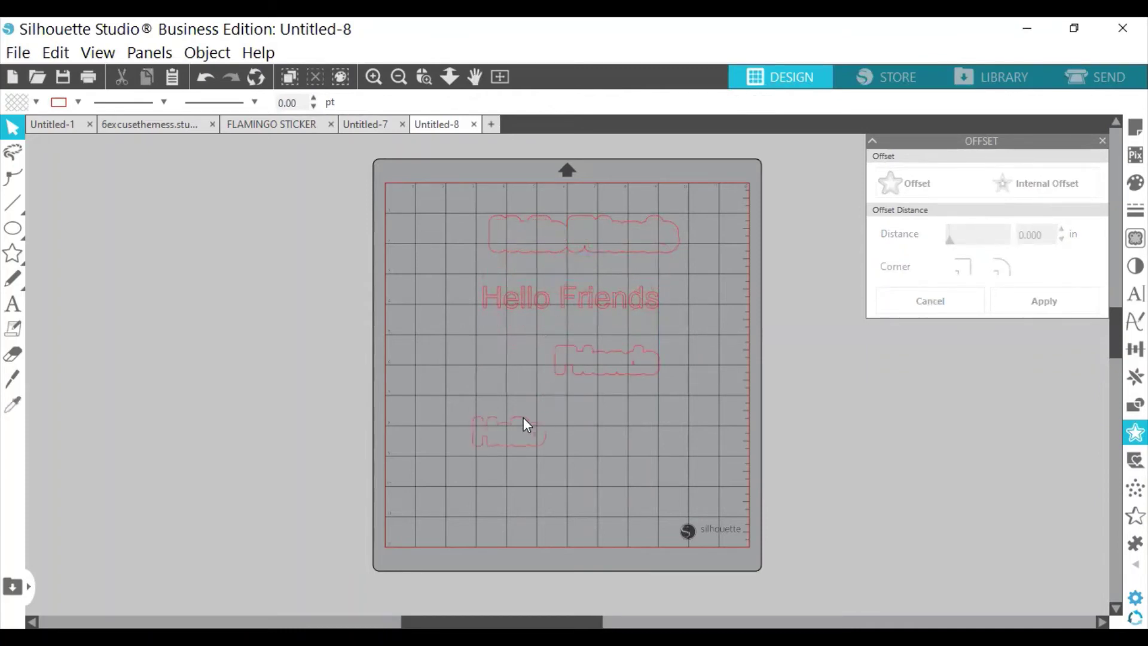
Fill the outer offset outline with cyan and place the Hello Friends text back on top of it.
left_click(678, 246)
left_click(1135, 182)
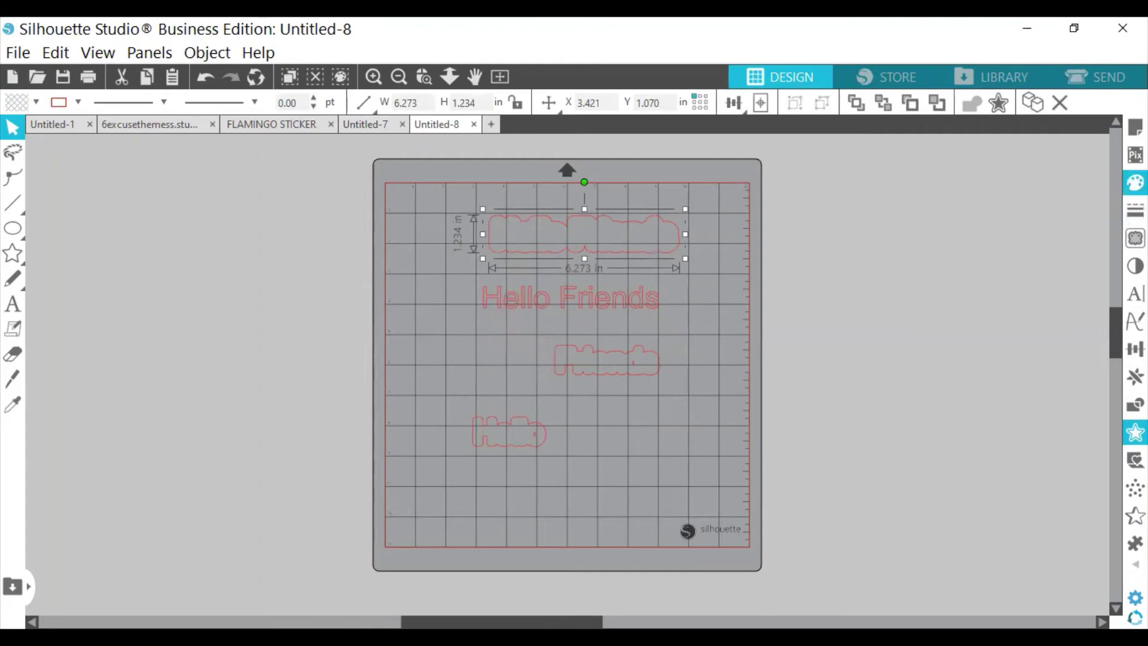
left_click(1029, 201)
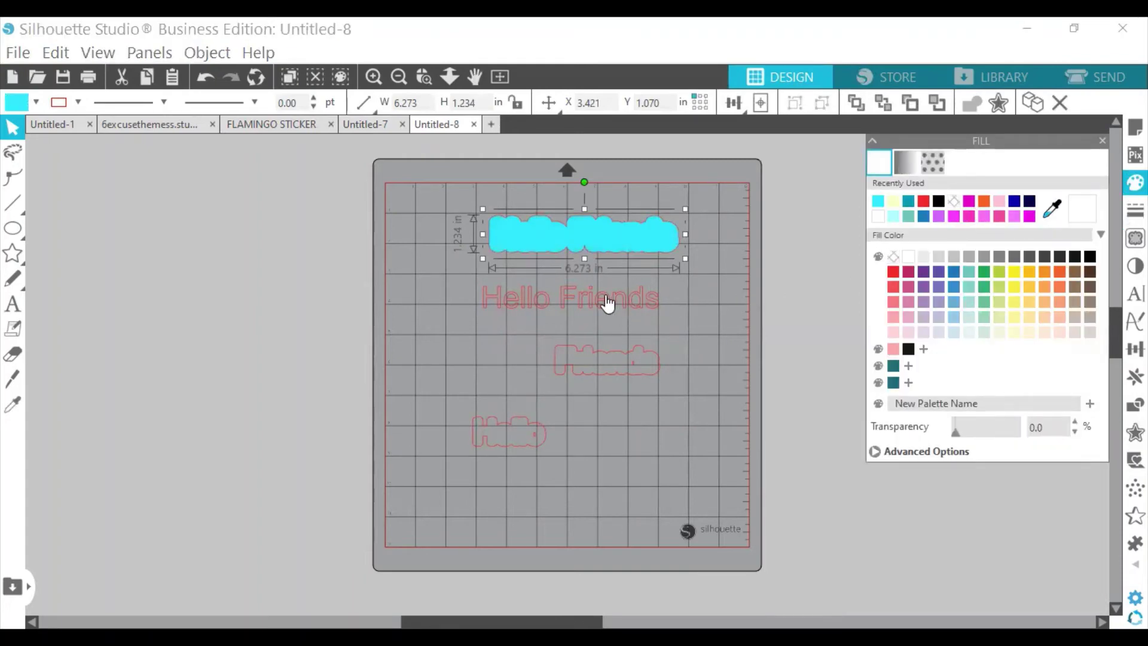
left_click_drag(607, 303, 617, 234)
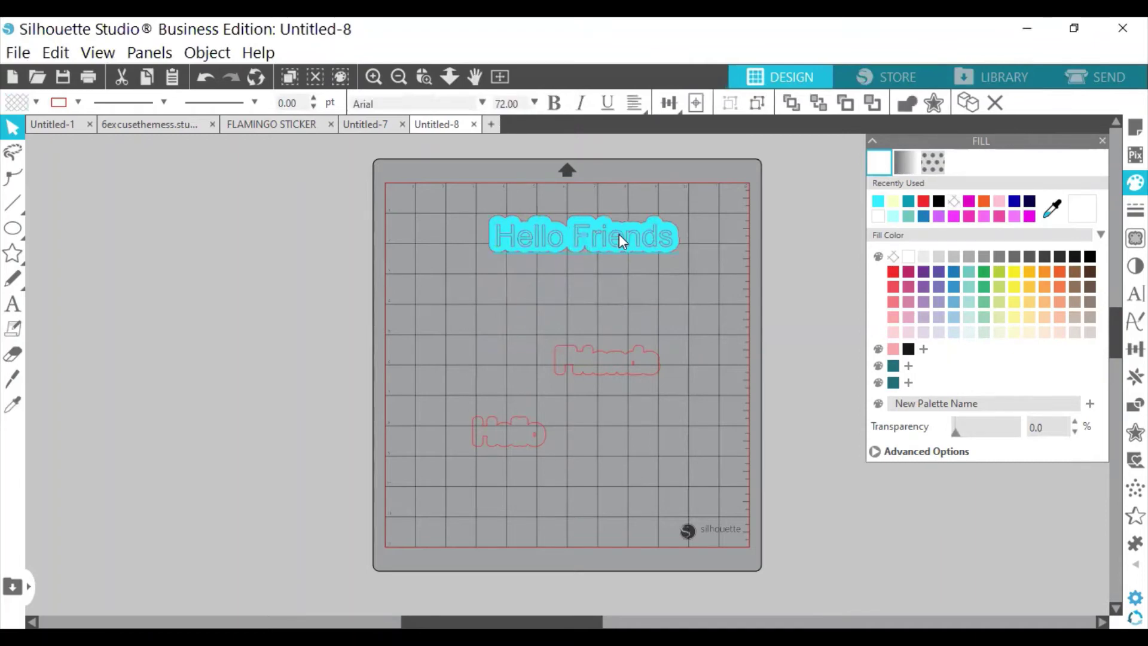
left_click(619, 239)
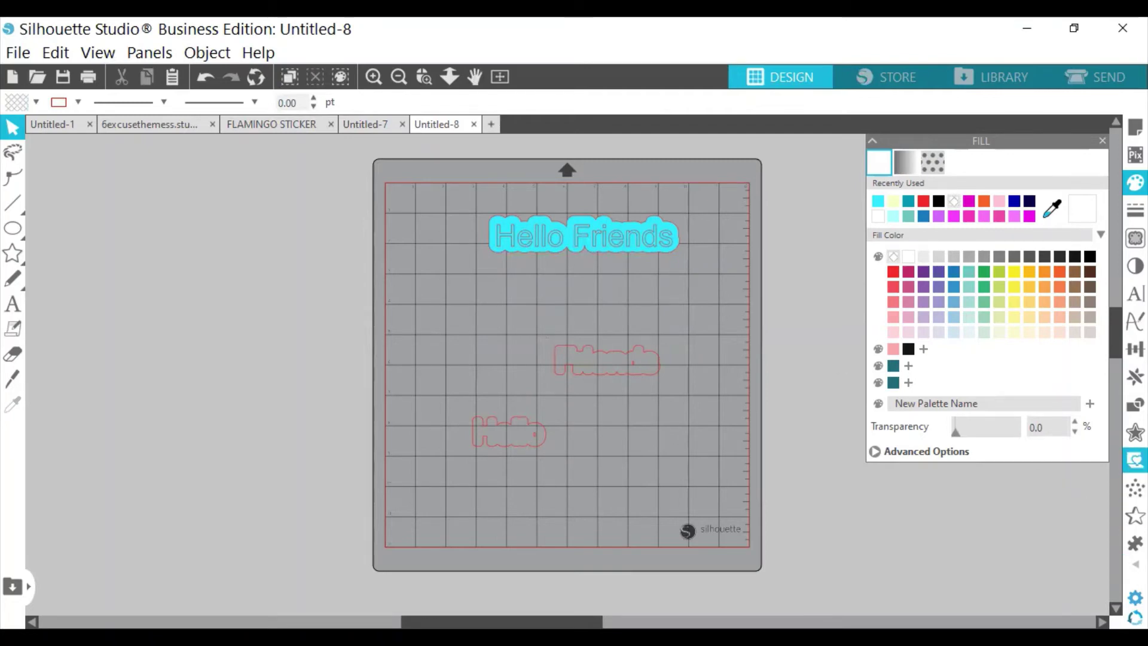
Show the Pop-up, Stipple, Emboss and Puzzle settings one after another.
left_click(1135, 459)
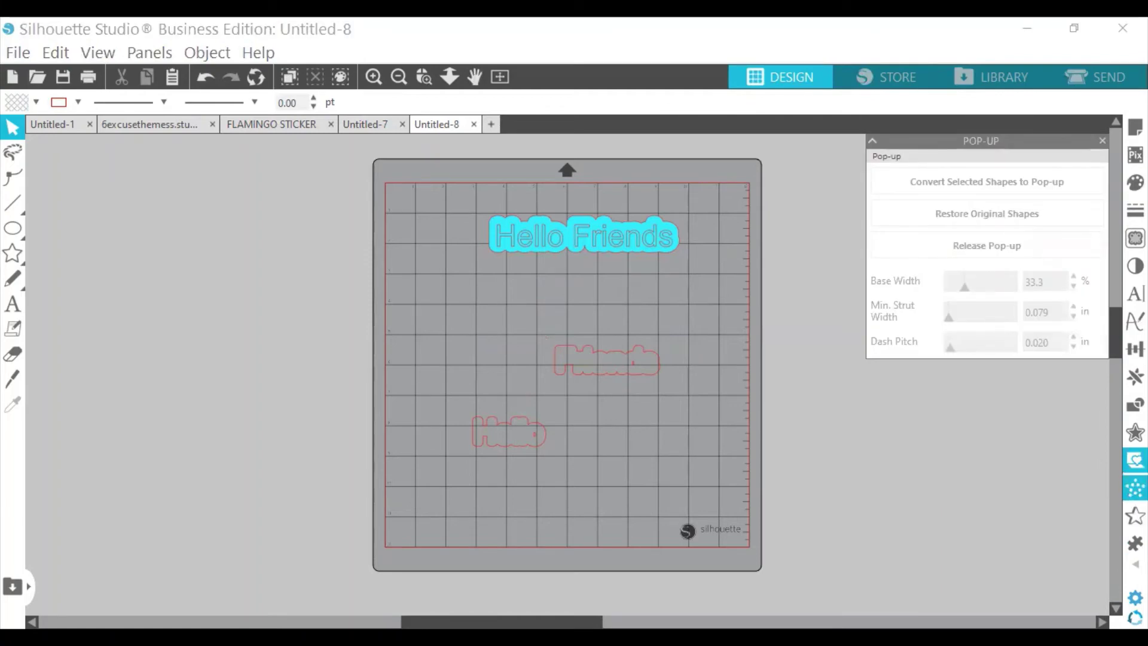
left_click(1134, 487)
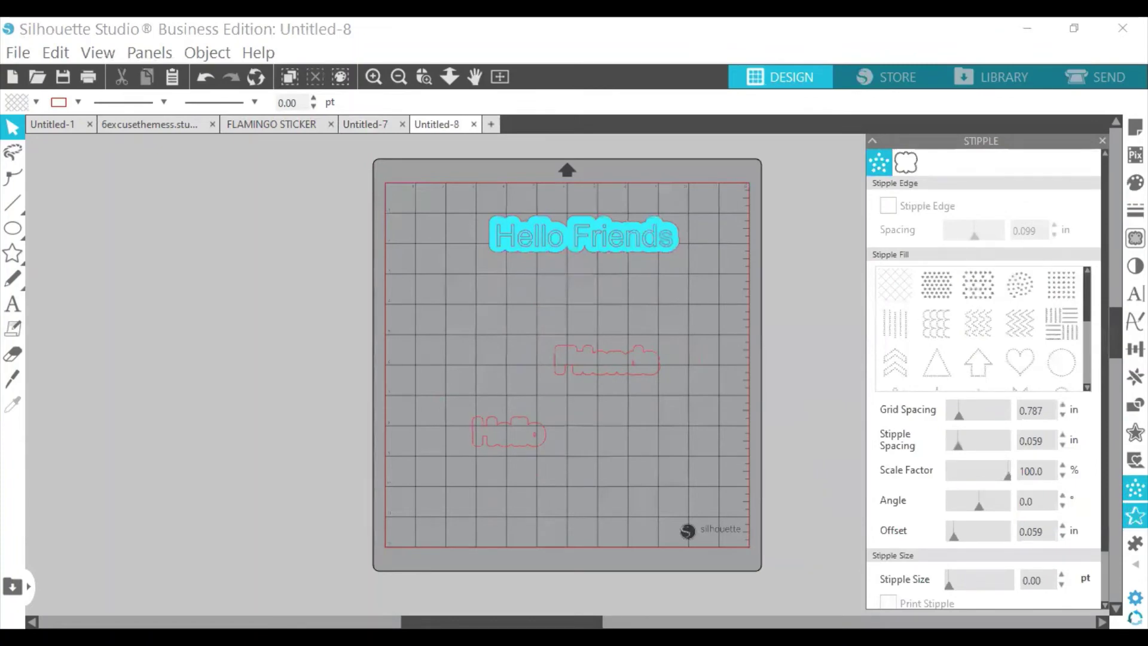
left_click(1134, 516)
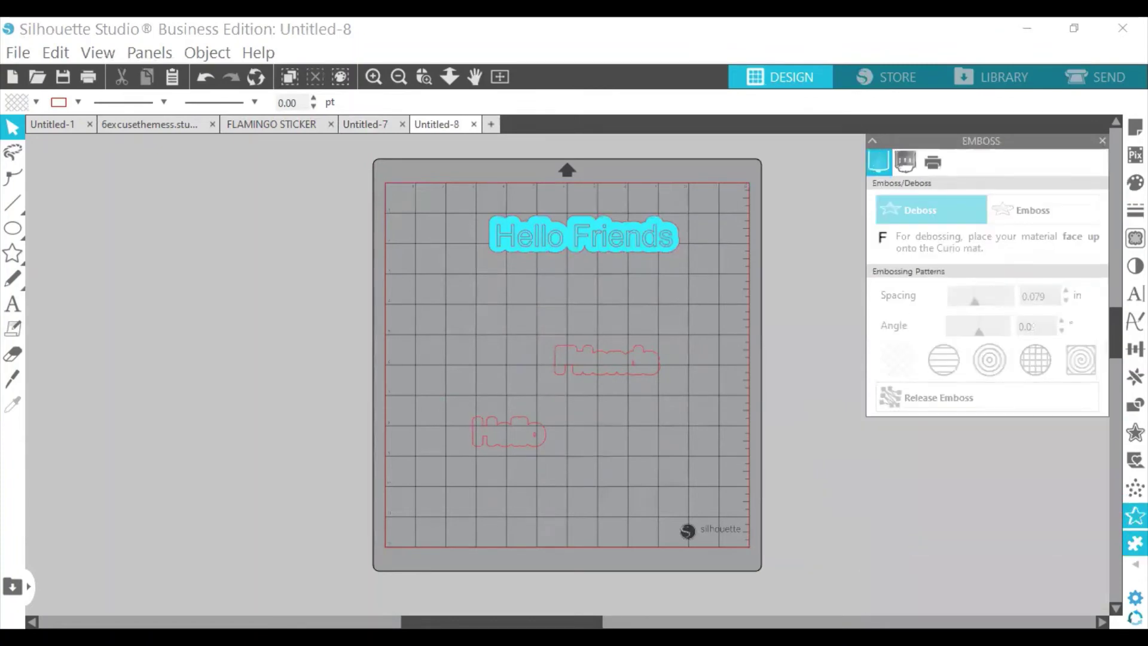
left_click(1134, 543)
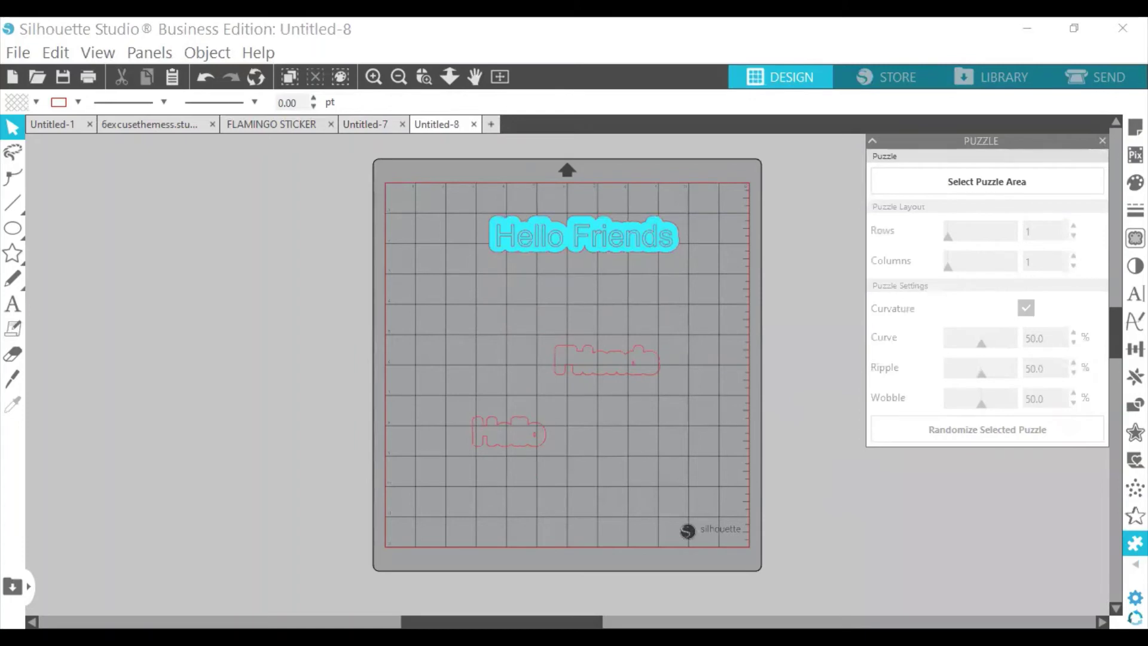
Cut the cyan shape vertically between the two words with a Freehand outline knife, and move the text and the Friends backing piece aside.
left_click(13, 381)
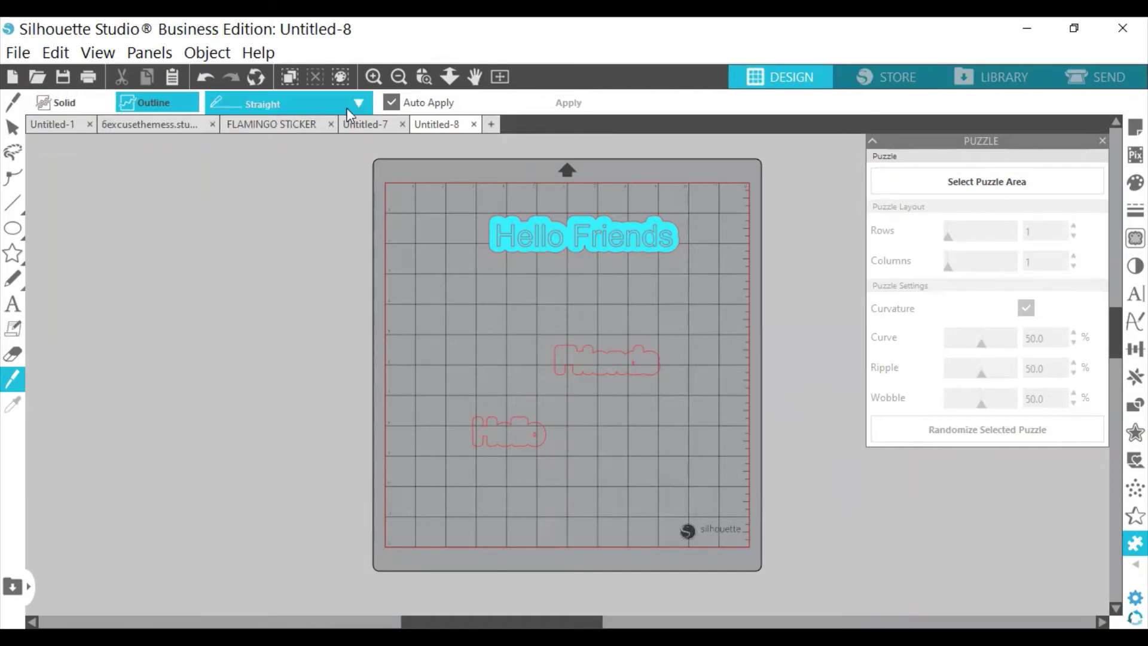
left_click(265, 103)
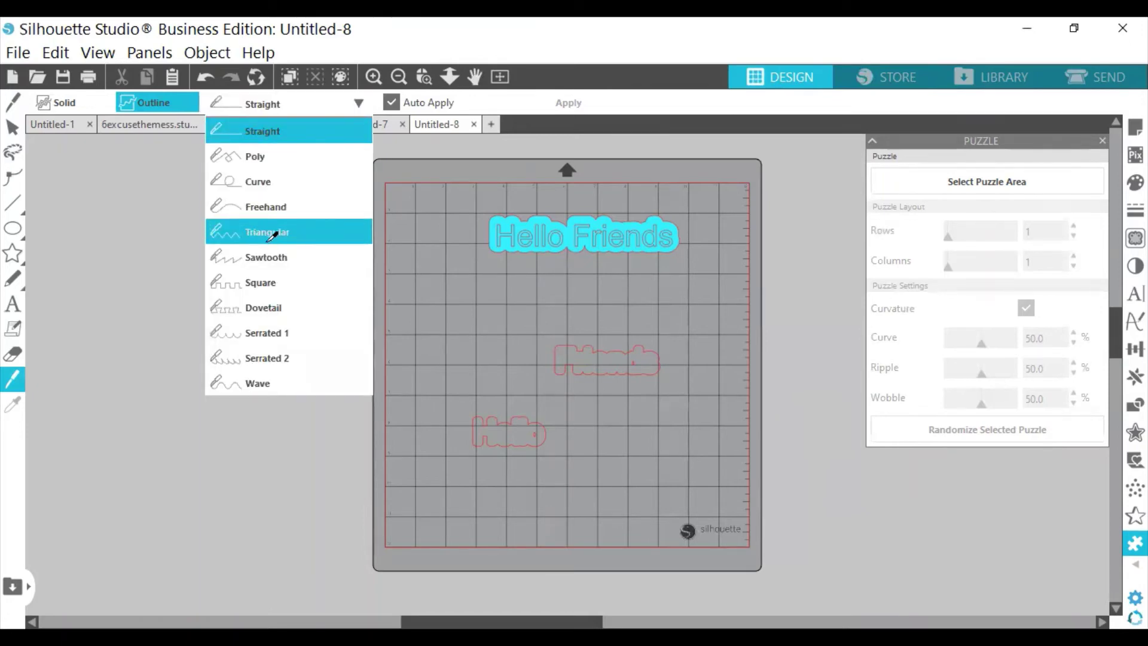
left_click(279, 205)
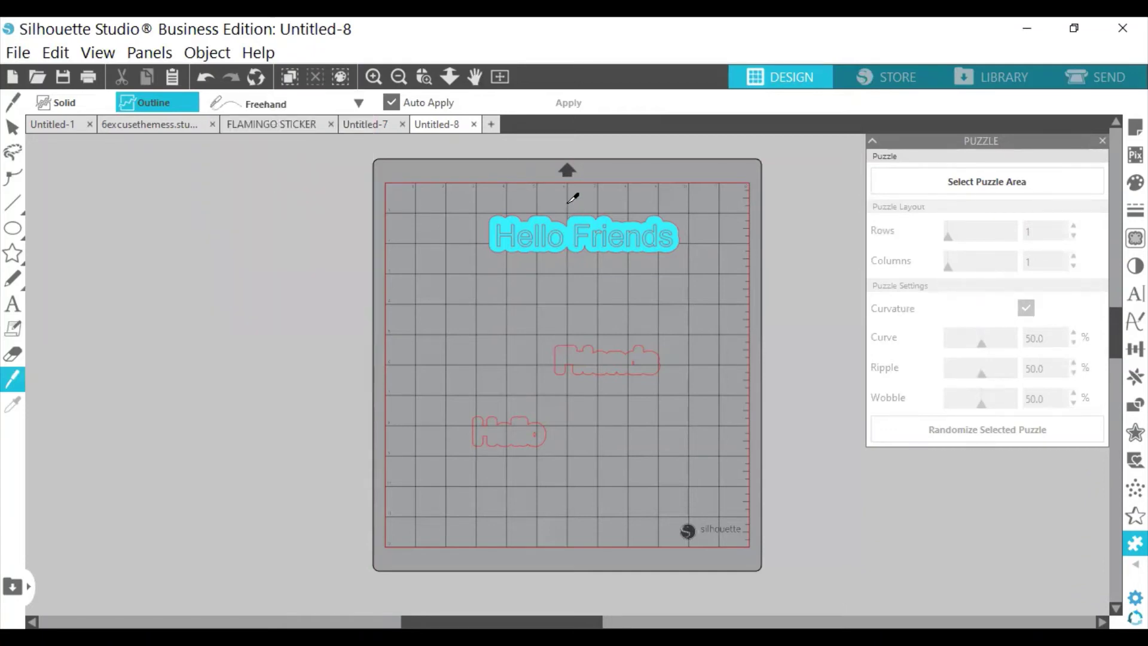
left_click_drag(568, 203, 572, 285)
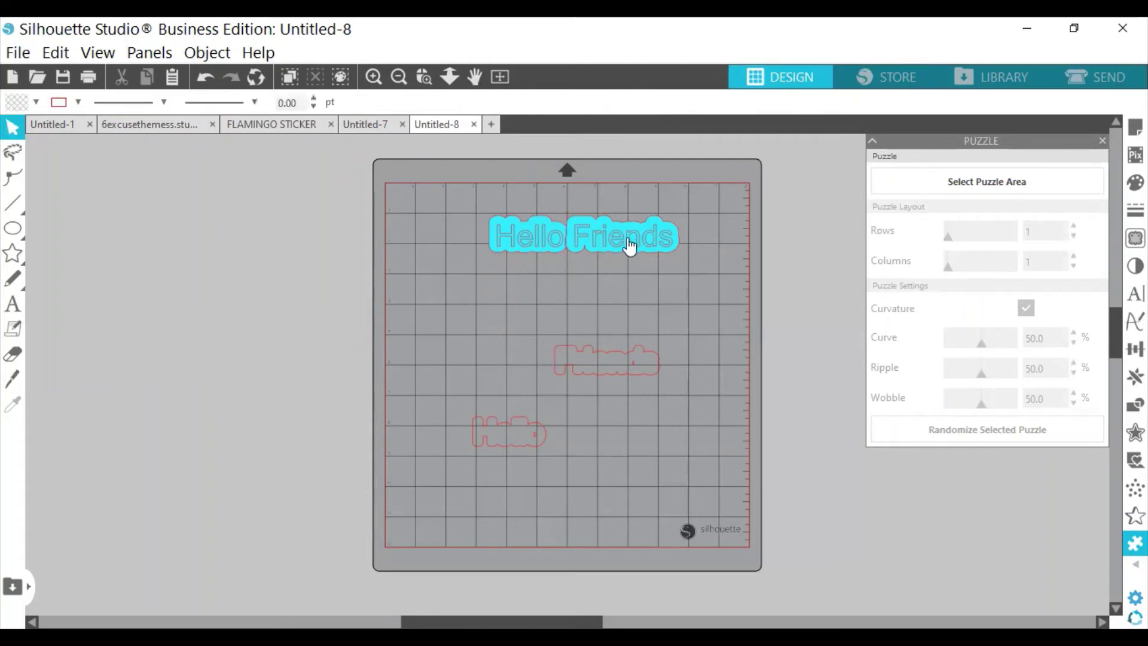
mouse_move(627, 249)
left_mouse_down()
mouse_move(716, 242)
mouse_move(712, 257)
left_mouse_up()
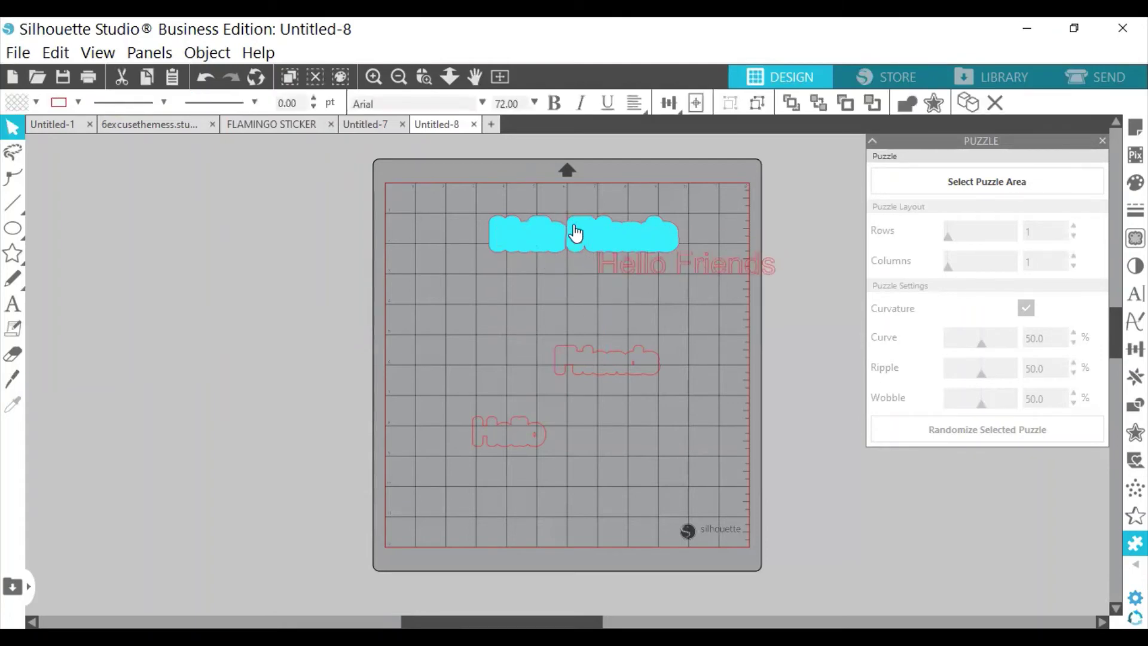
left_click_drag(576, 235, 684, 241)
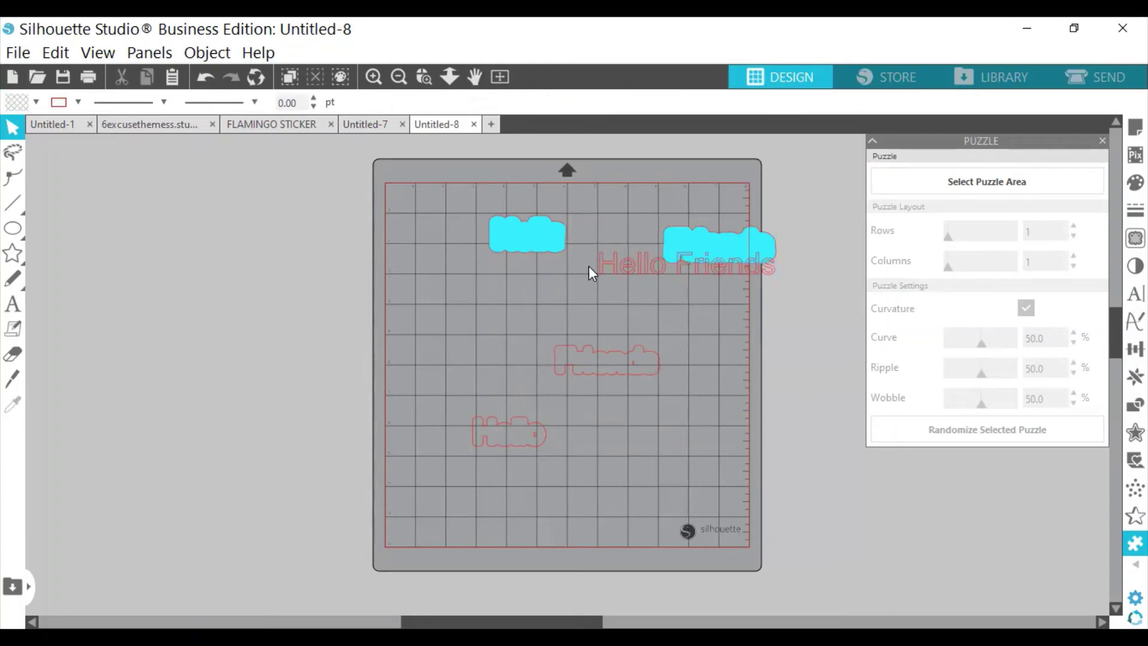
Move the cyan Hello piece beside the text and erase a diagonal swath through the shapes with a round 0.866 in Outline eraser.
left_click_drag(535, 244, 562, 264)
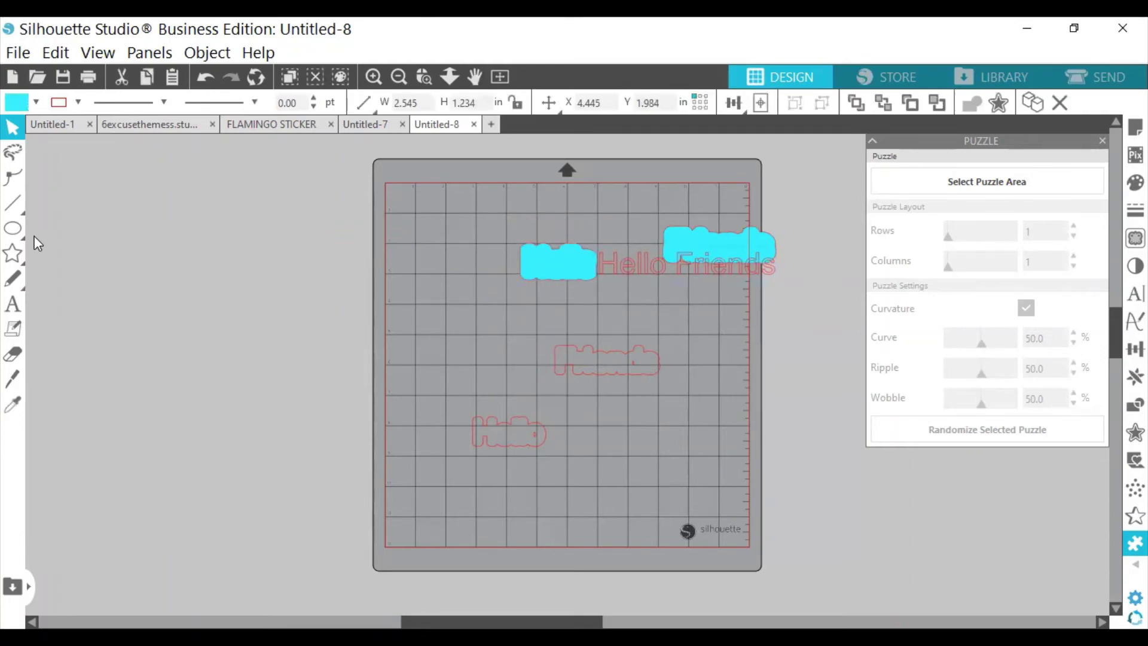
left_click(13, 355)
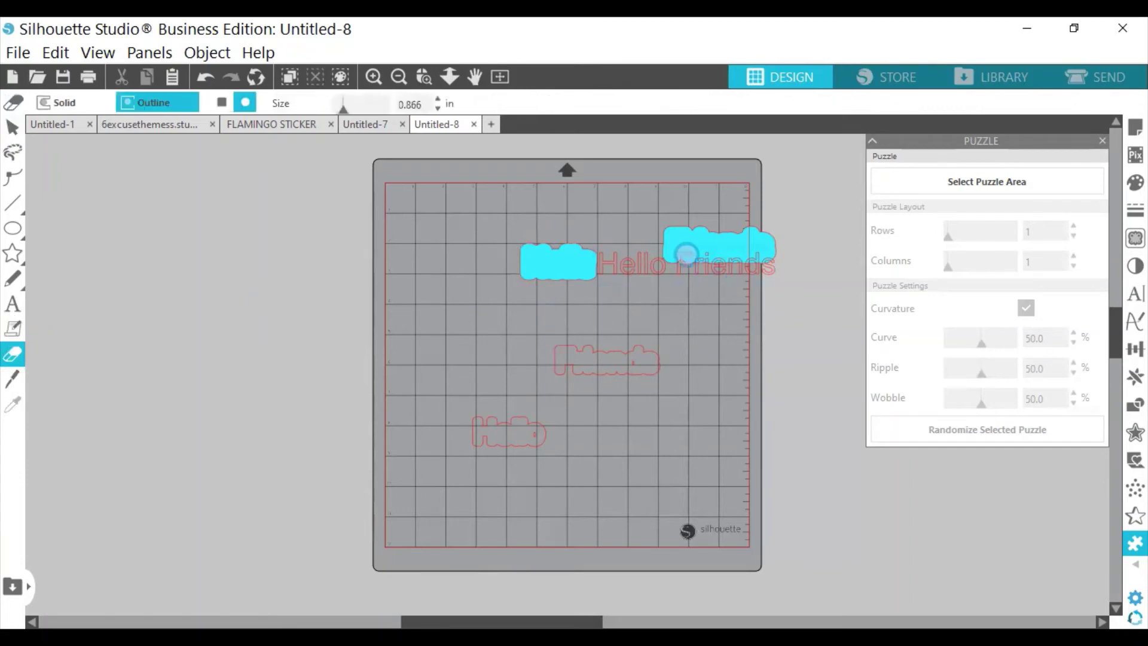
mouse_move(686, 253)
left_mouse_down()
mouse_move(642, 244)
mouse_move(645, 308)
mouse_move(664, 227)
mouse_move(660, 412)
mouse_move(653, 369)
mouse_move(594, 359)
mouse_move(505, 373)
left_mouse_up()
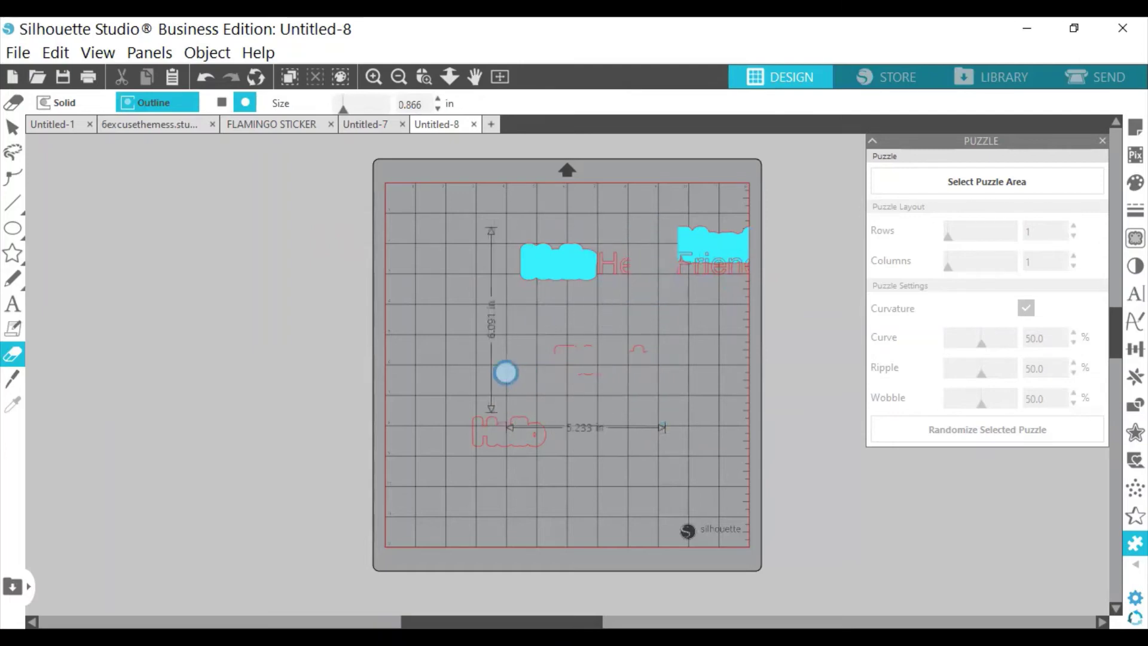
Draw a smooth freehand closed oval about 8.86 by 6.08 in across the lower part of the mat.
left_click(17, 310)
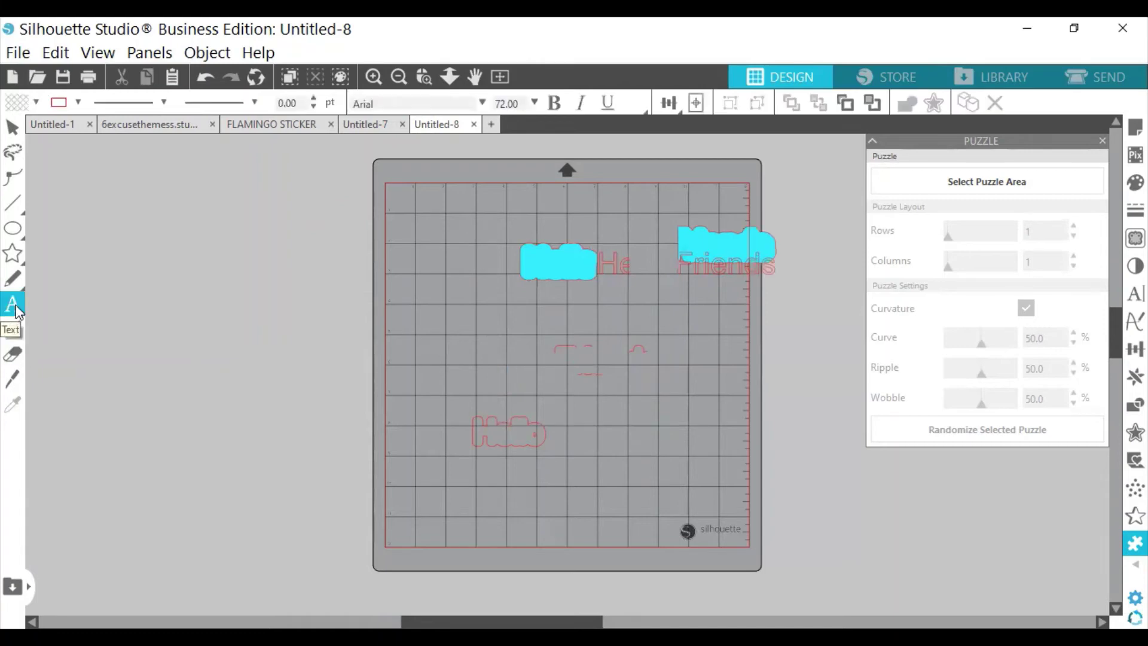
mouse_move(12, 280)
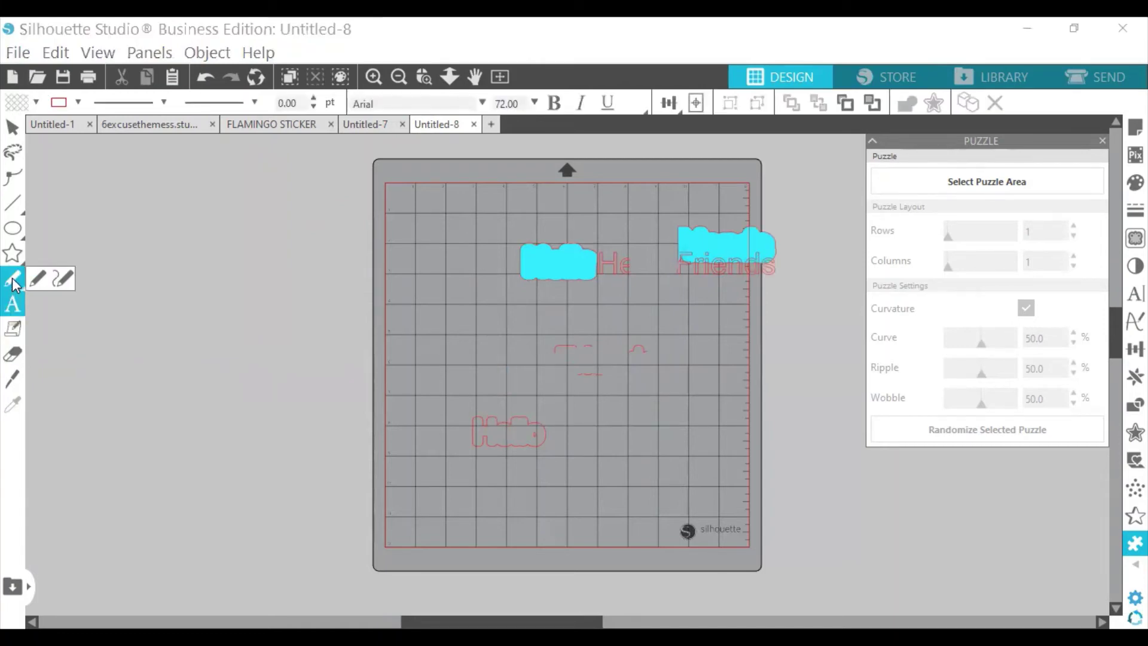
left_click(66, 279)
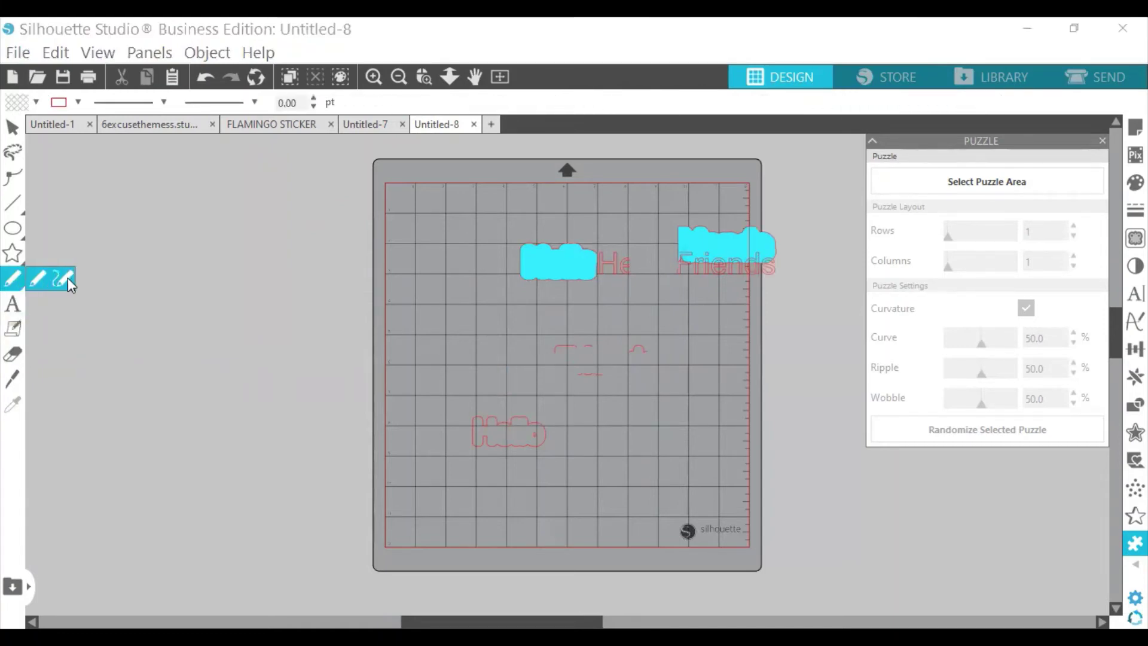
left_click(423, 357)
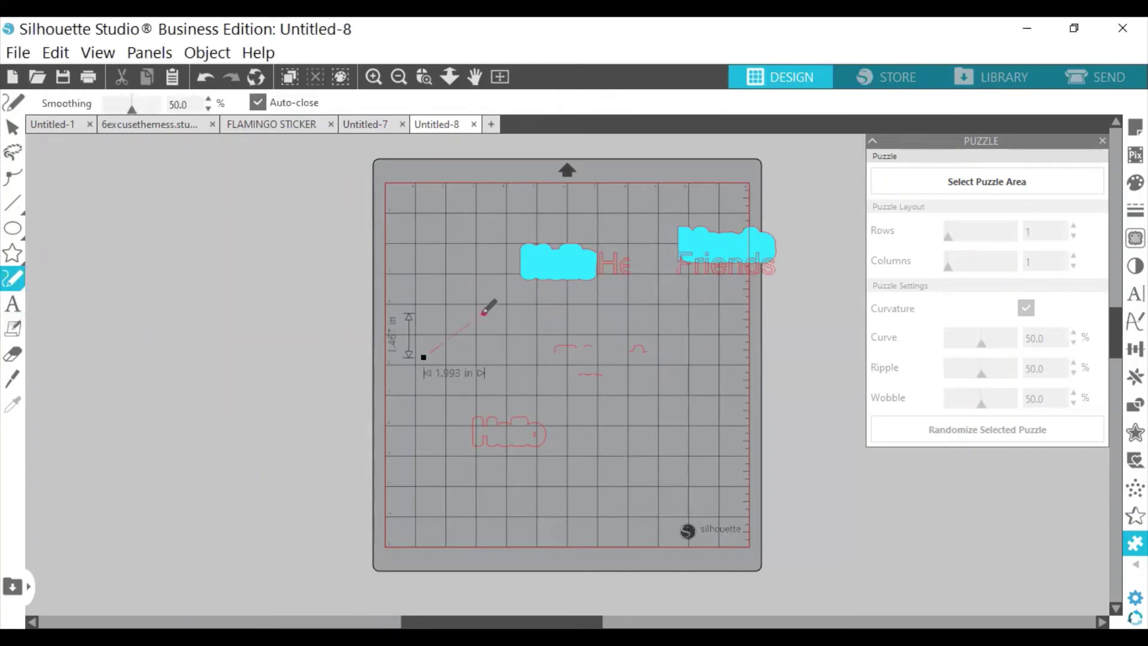
mouse_move(484, 312)
left_mouse_down()
mouse_move(678, 472)
mouse_move(521, 475)
mouse_move(425, 356)
left_mouse_up()
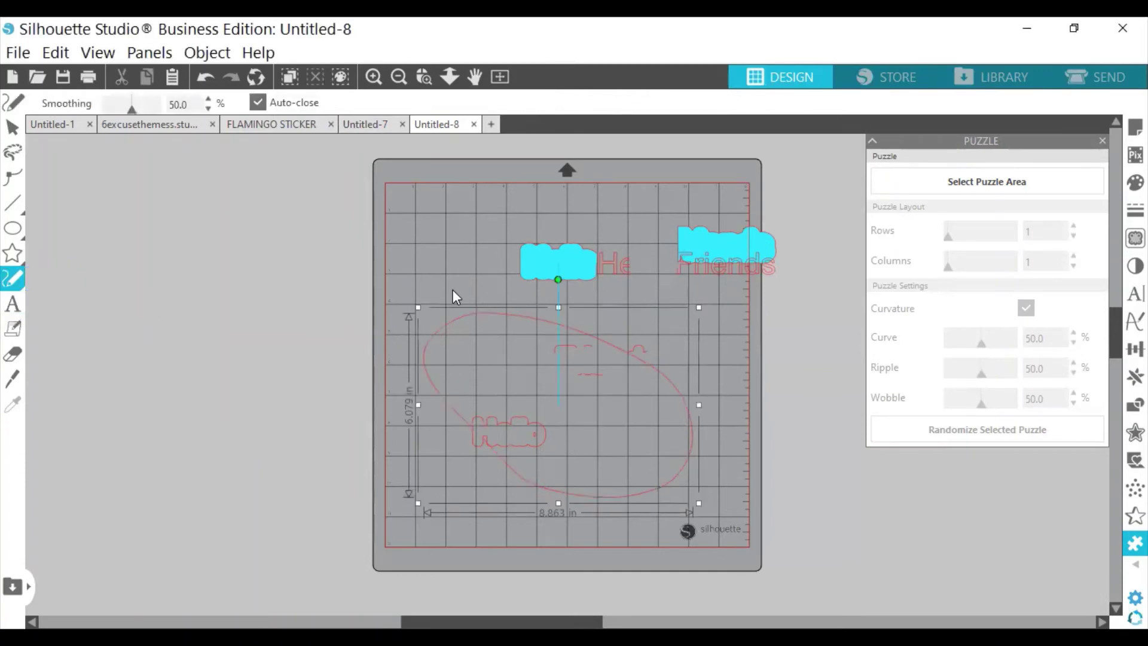
key("v")
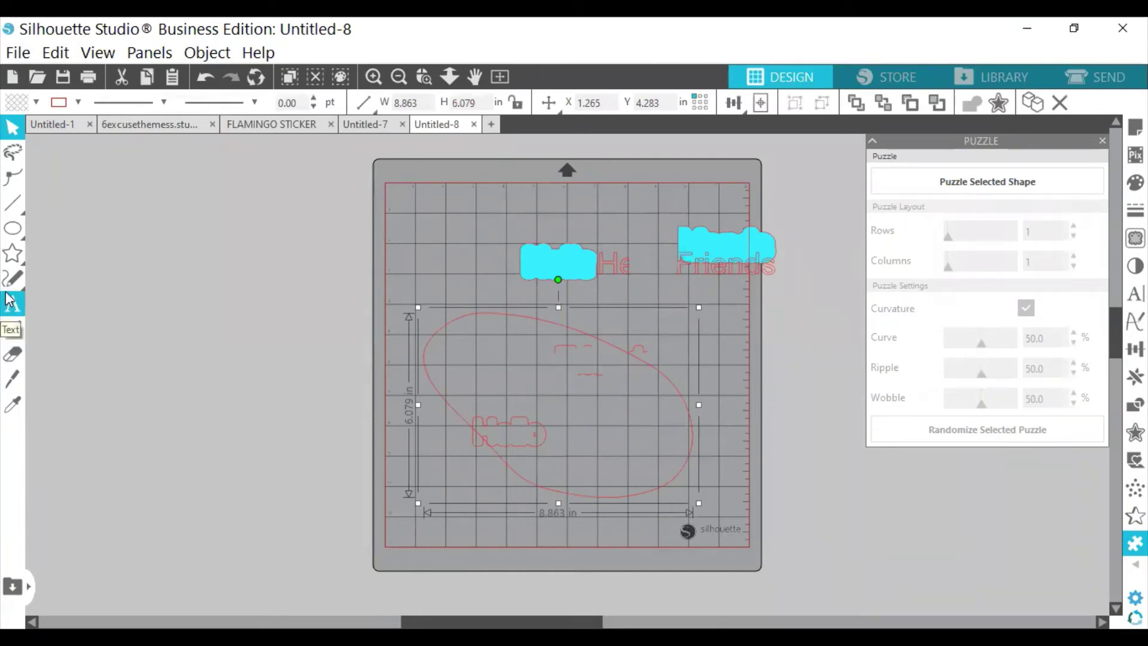
Close Untitled-8 and Untitled-7 without saving and create a new blank document.
left_click(11, 257)
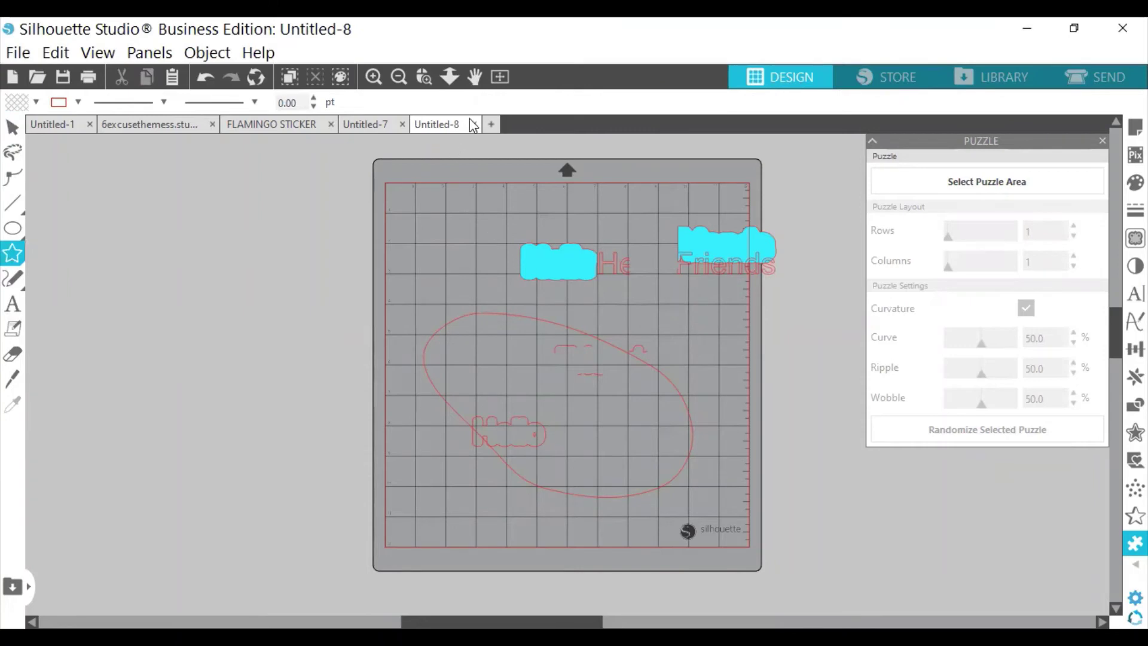
key("ctrl+w")
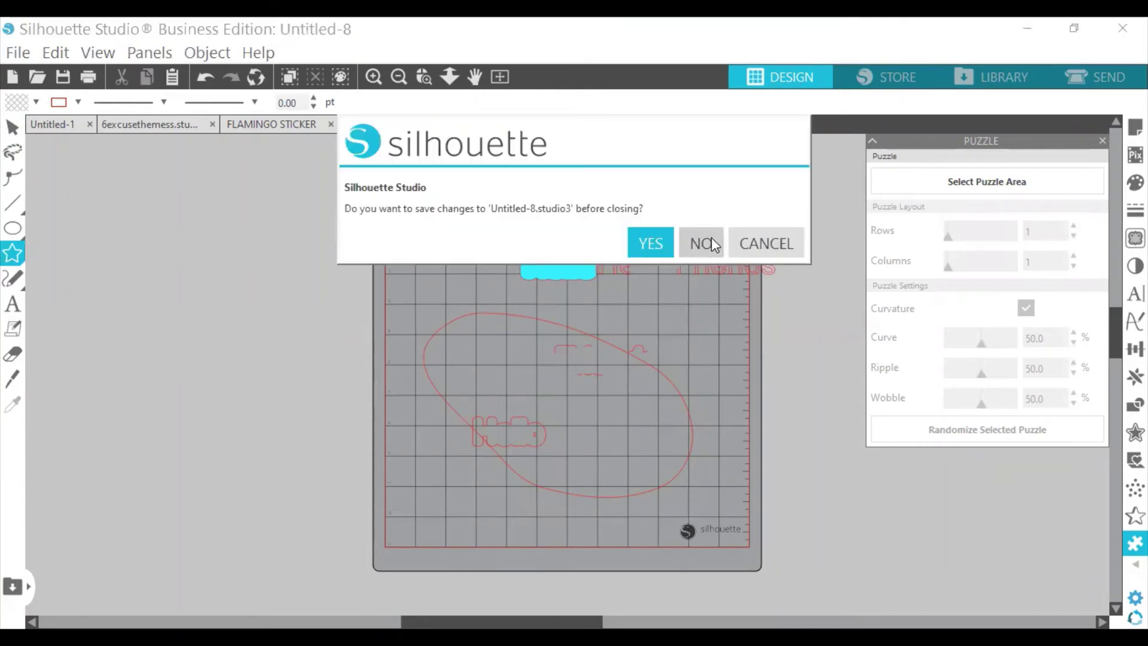
left_click(690, 244)
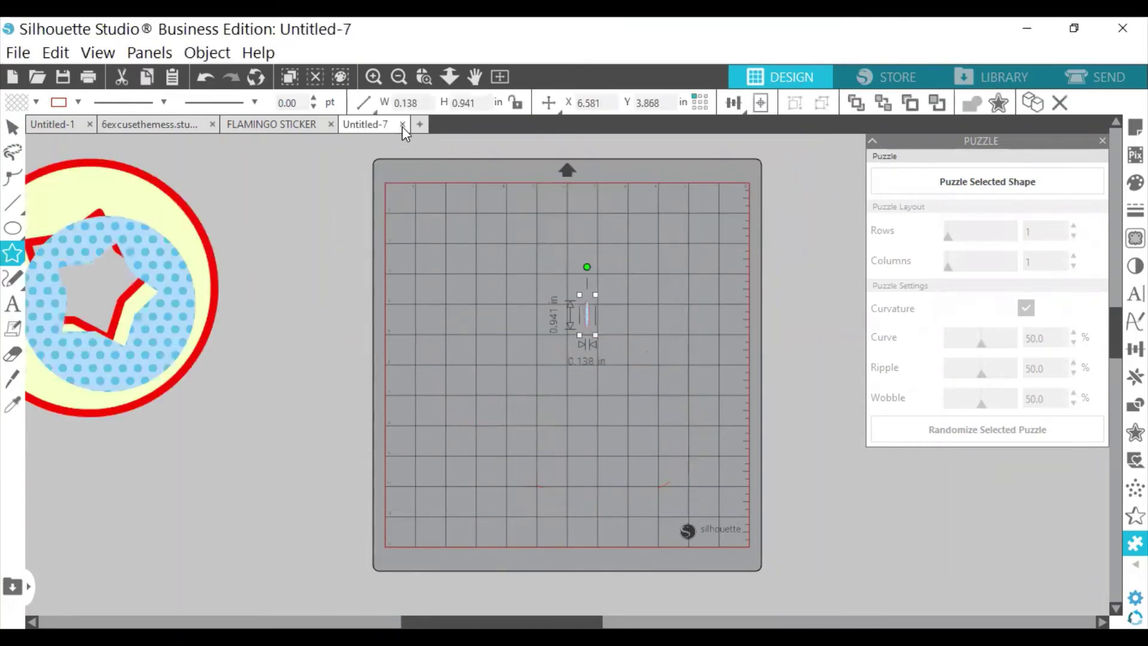
left_click(403, 125)
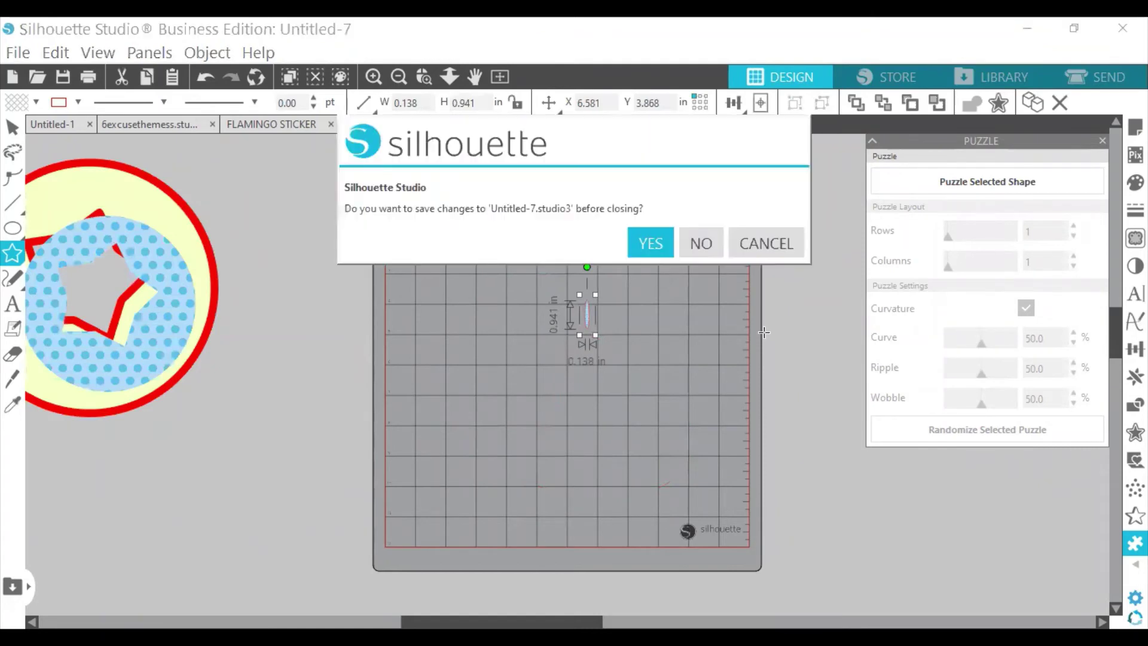
left_click(696, 244)
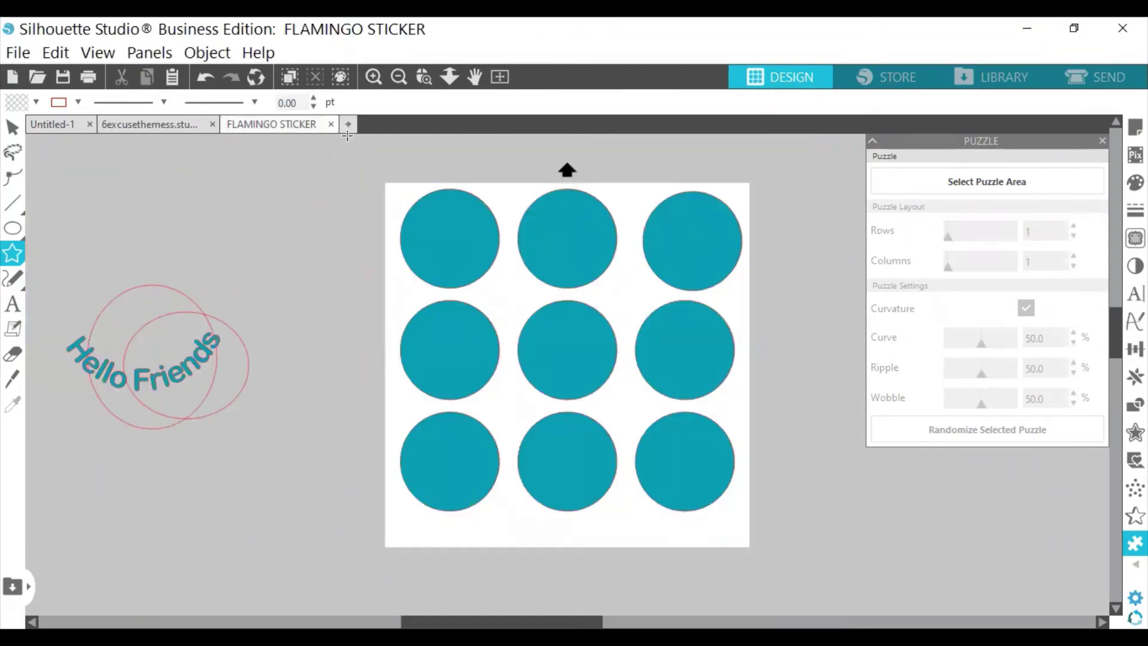
left_click(347, 126)
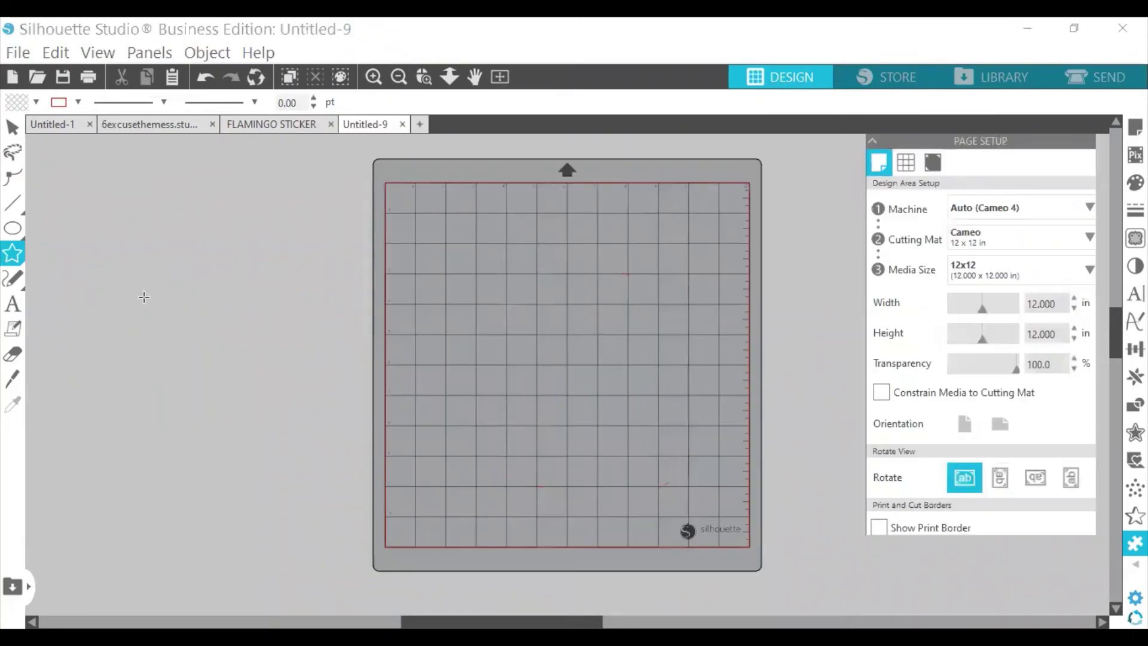
Draw a gear shape about 8 in across in the middle of the mat and increase its tooth count to 46.
left_click(13, 254)
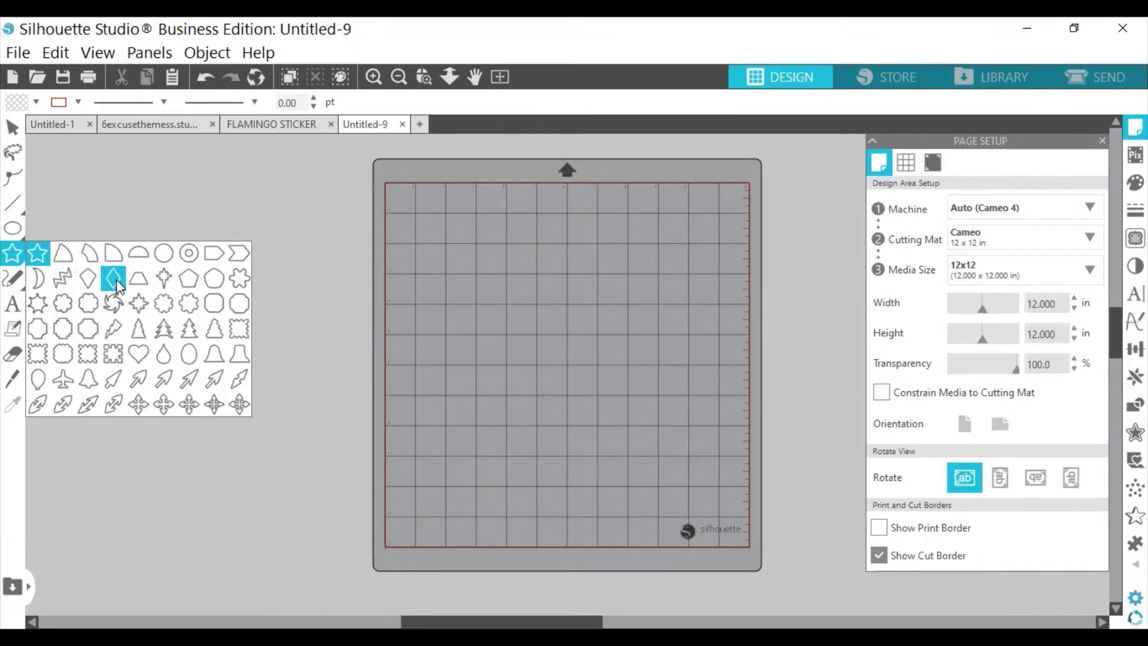
left_click(181, 306)
left_click_drag(482, 257, 604, 415)
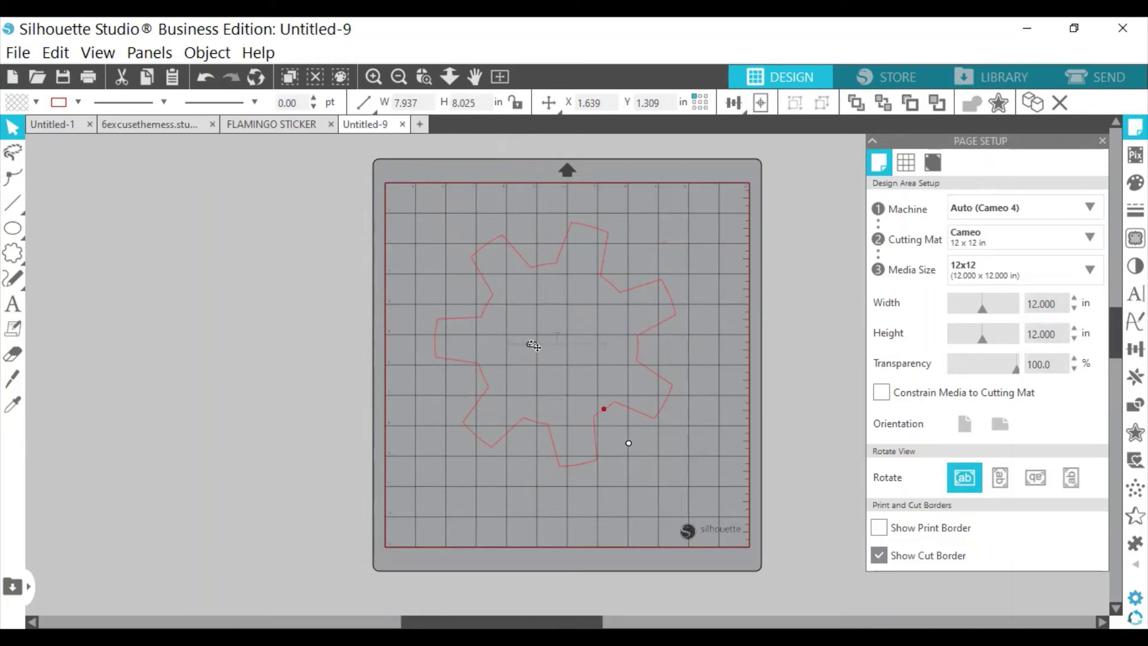
left_click_drag(537, 352, 587, 341)
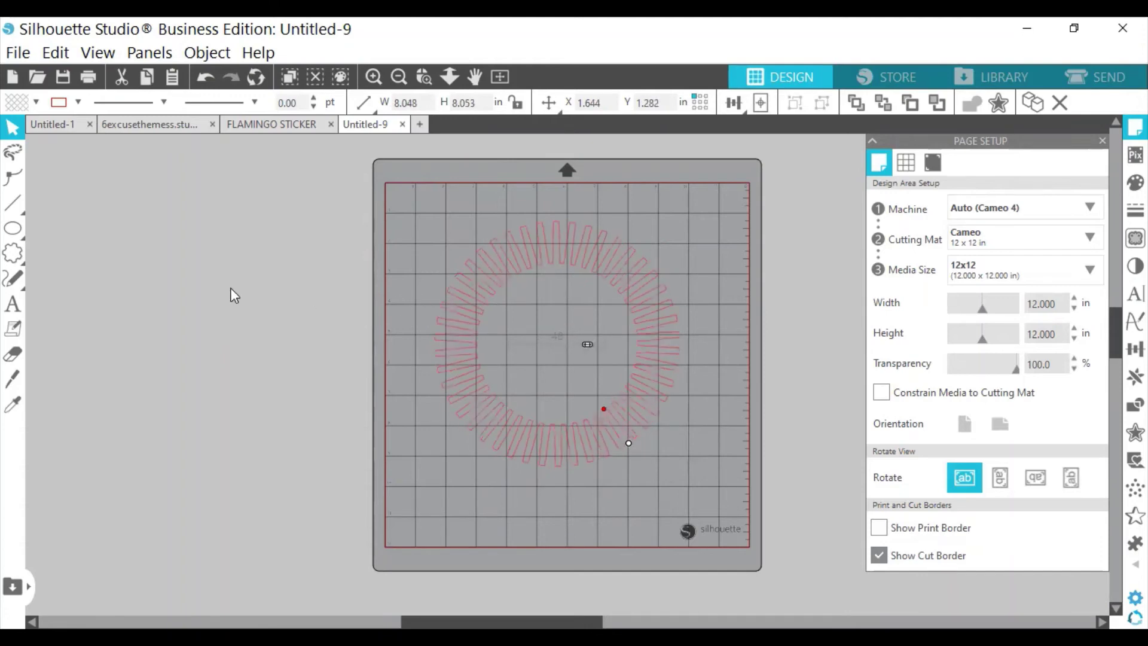
Draw a pie-wedge shape with a radius of about 2.3 in inside the gear and open its angle to about 251°.
left_click(12, 278)
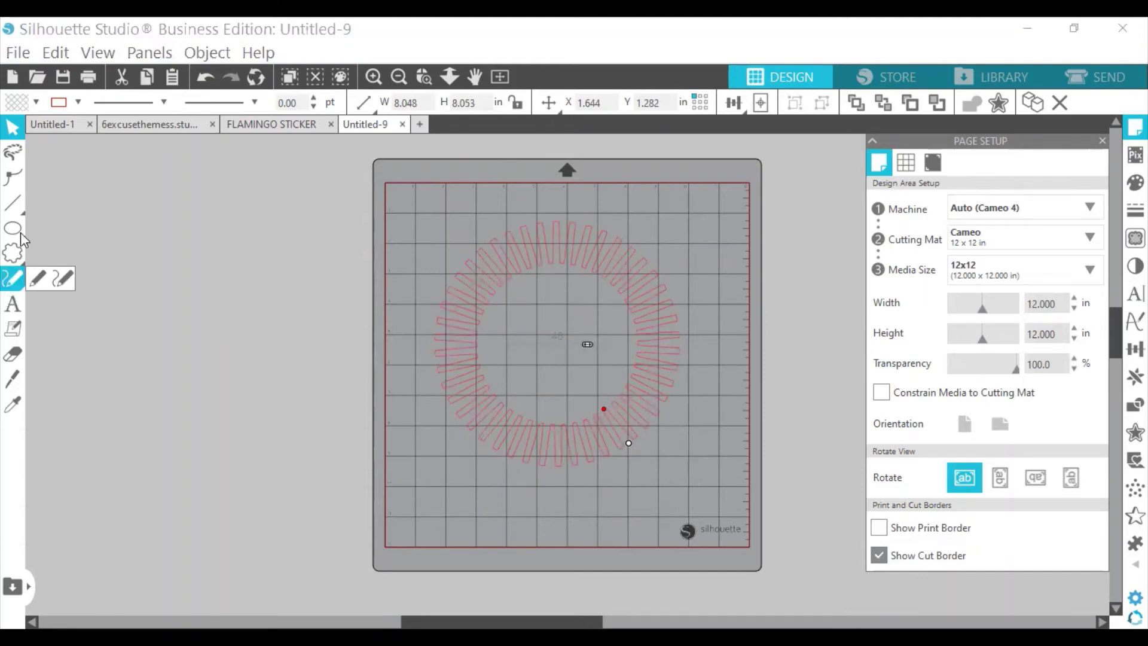
left_click(13, 253)
left_click(62, 255)
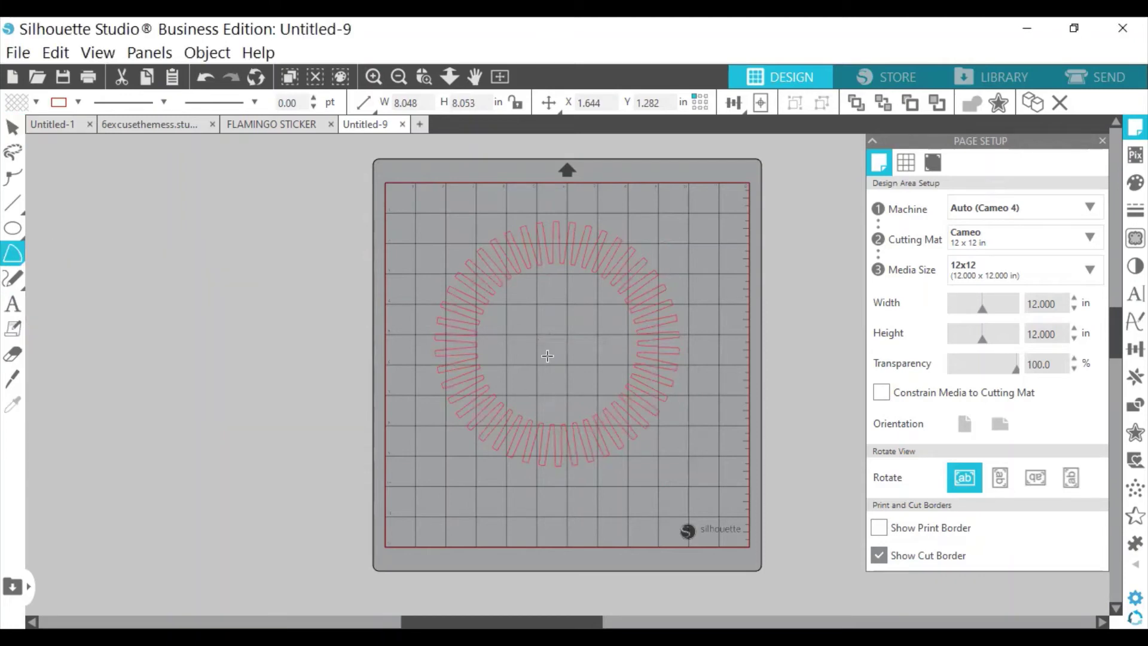
left_click(554, 415)
left_click(608, 317)
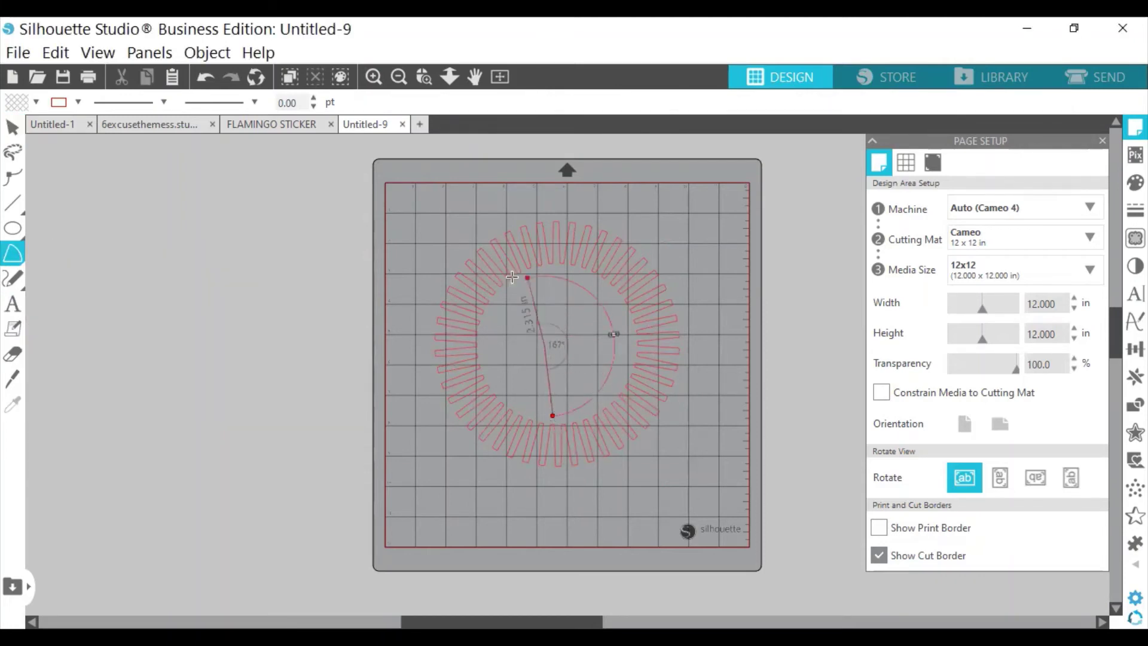
left_click(550, 404)
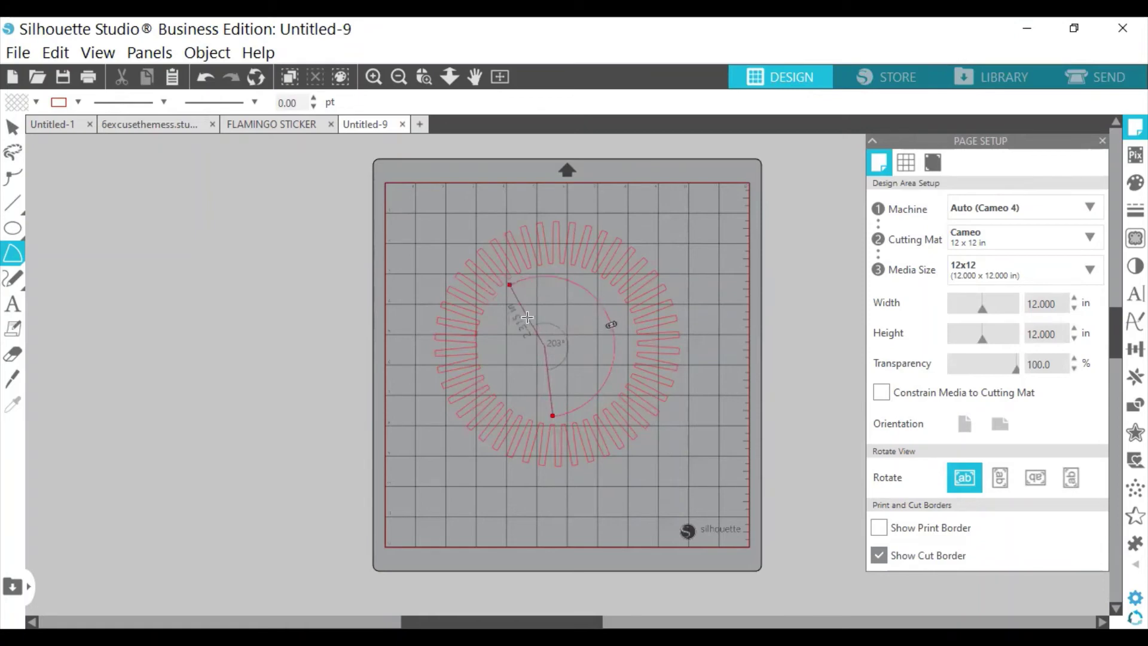
key("v")
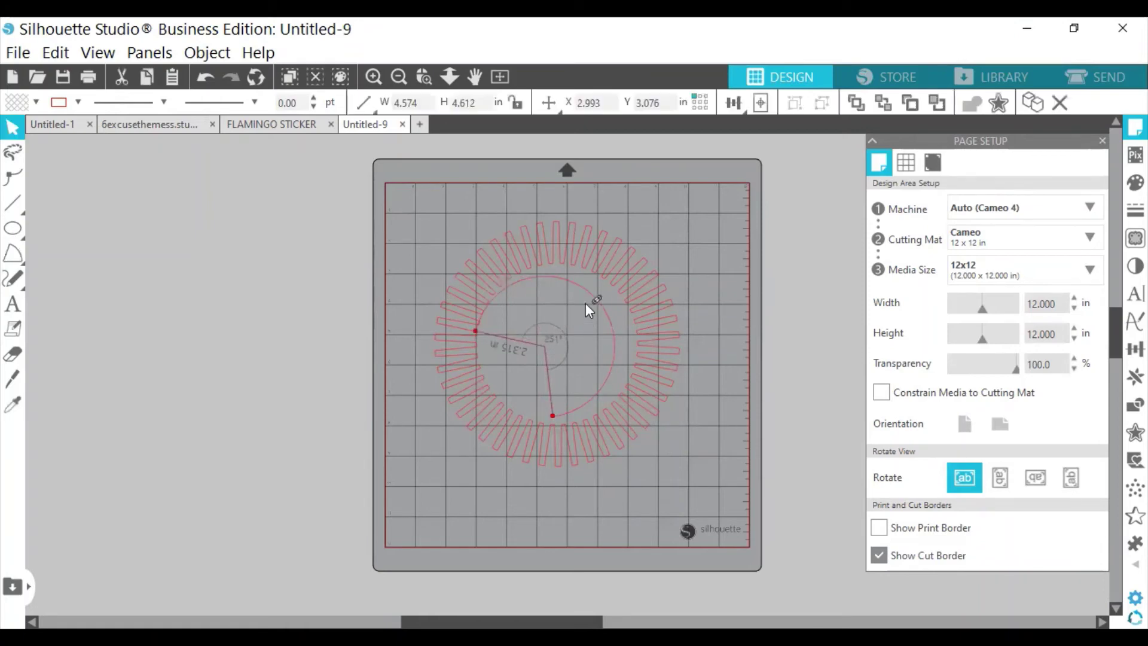
Move the gear and the pie wedge off the mat into the empty space beside it.
left_click_drag(579, 323, 287, 287)
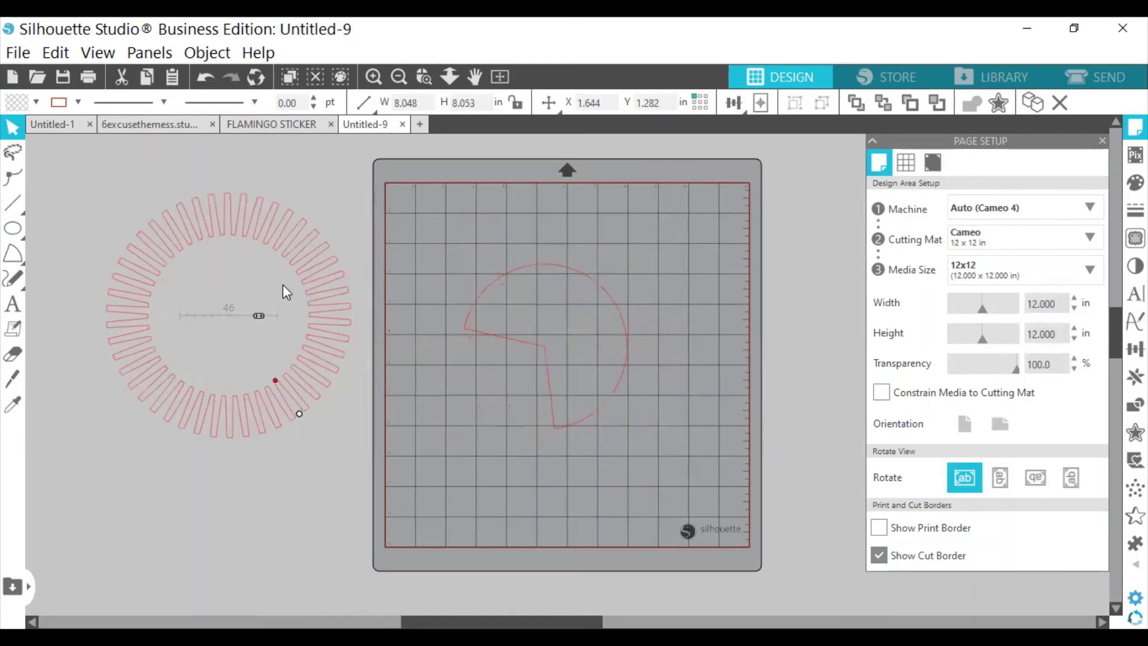
left_click(577, 276)
left_click_drag(576, 276, 248, 245)
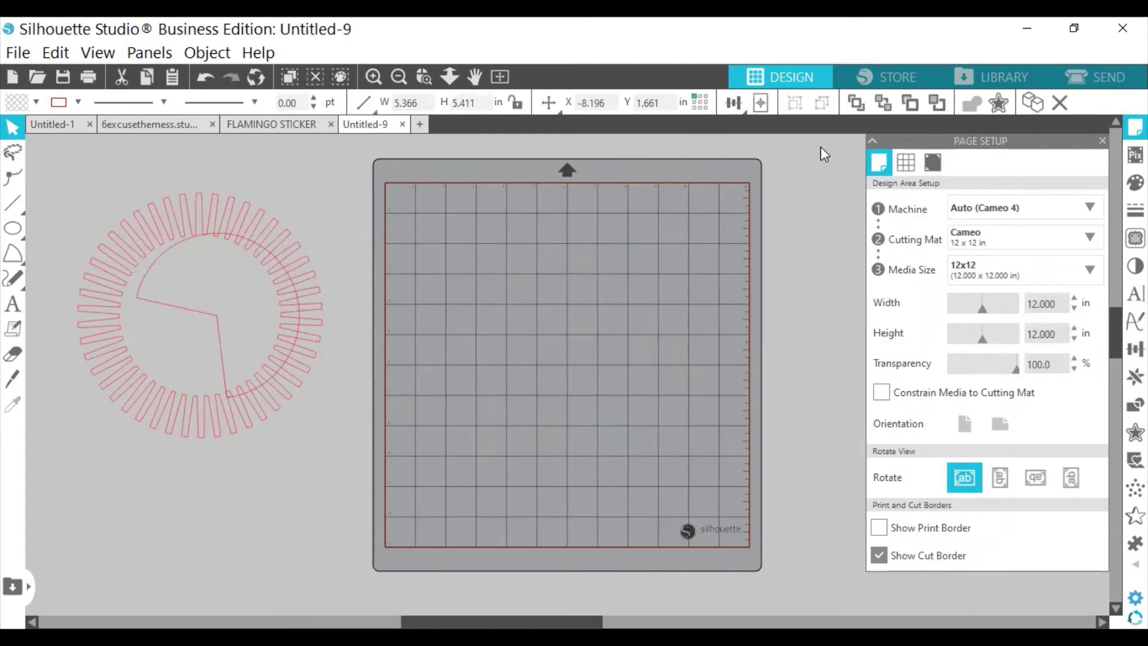
Open the april showers design from the library's User Designs and dismiss the Page Setup settings.
left_click(1000, 75)
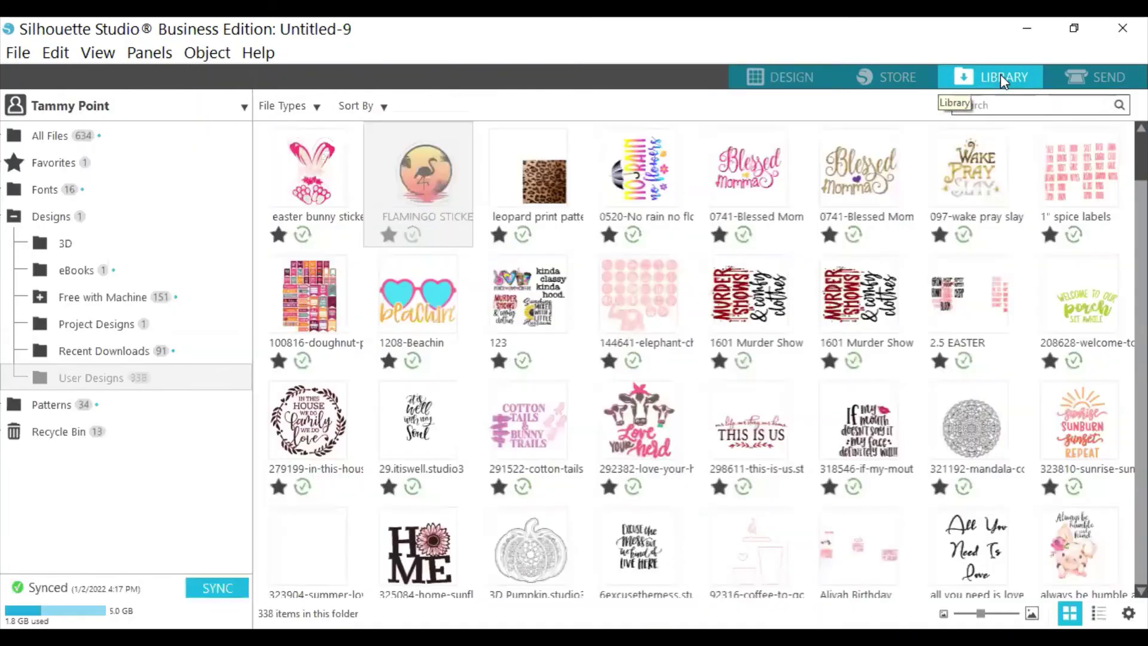
scroll(789, 429, "down", 4)
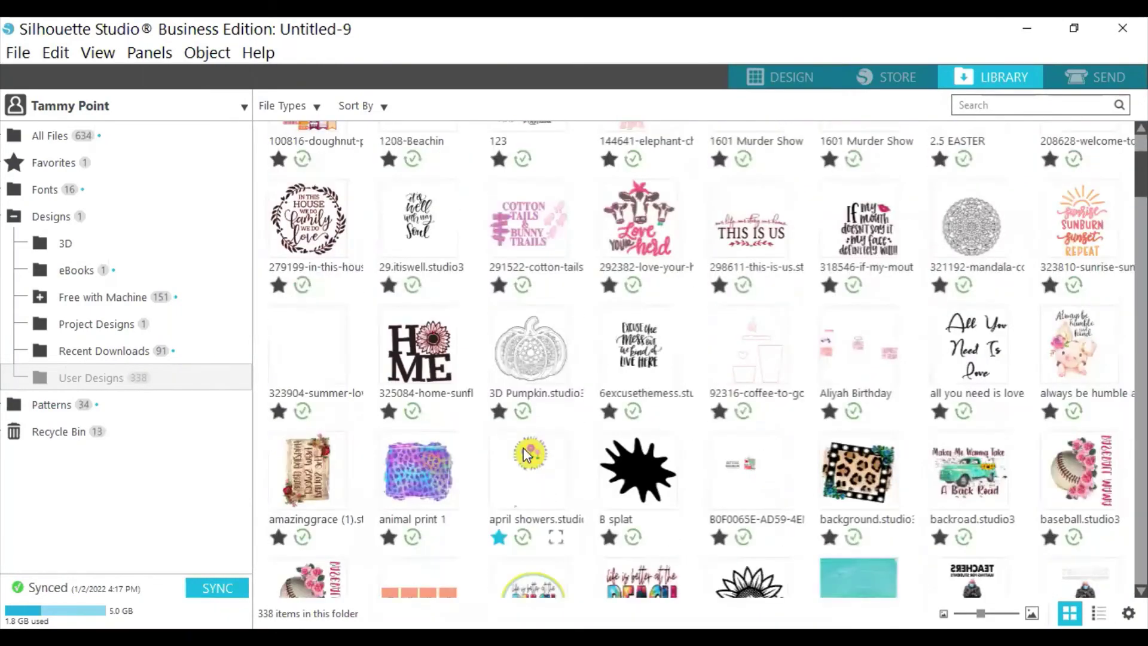
left_click(524, 454)
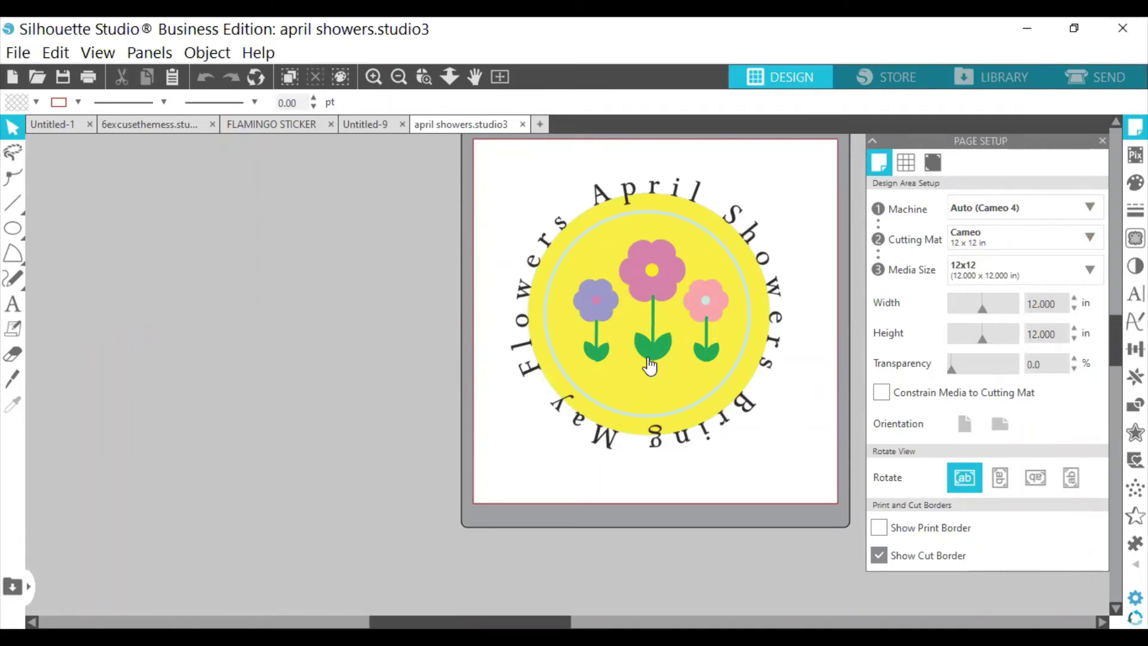
left_click(1103, 143)
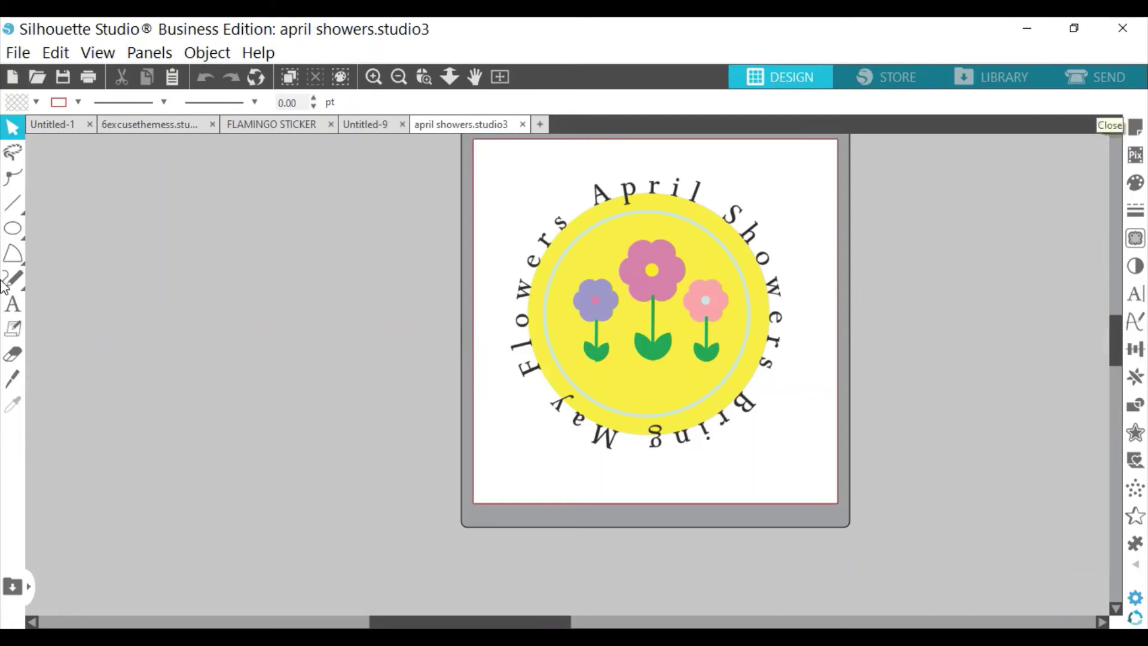
Close the april showers document and select the gear in Untitled-9.
left_click(14, 250)
left_click(522, 124)
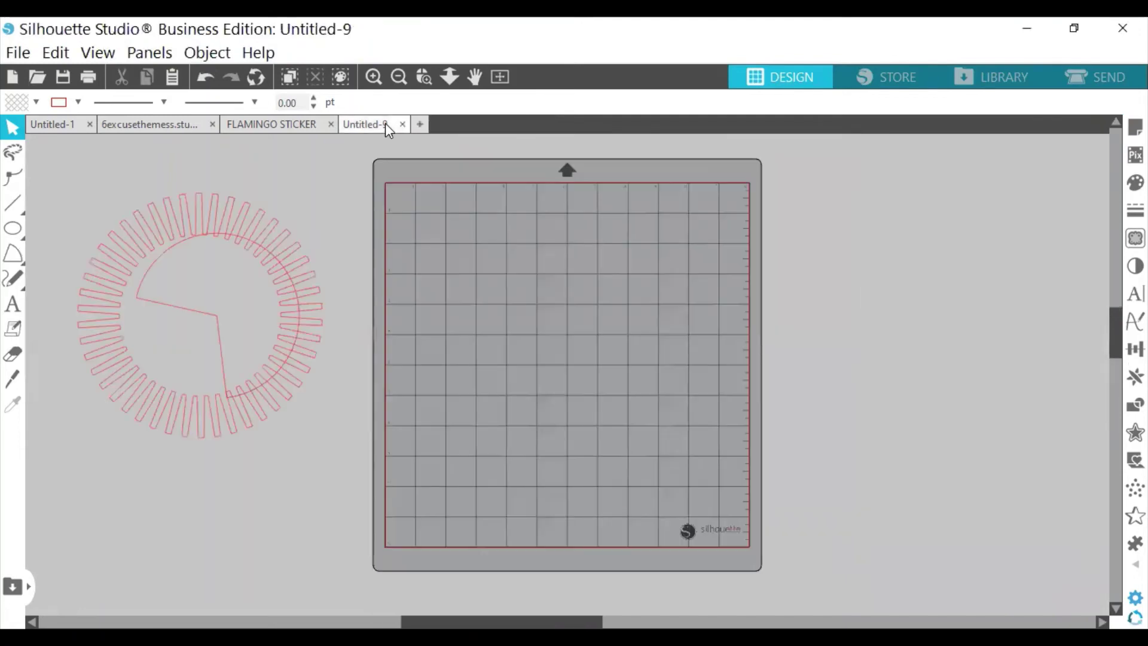
left_click(290, 257)
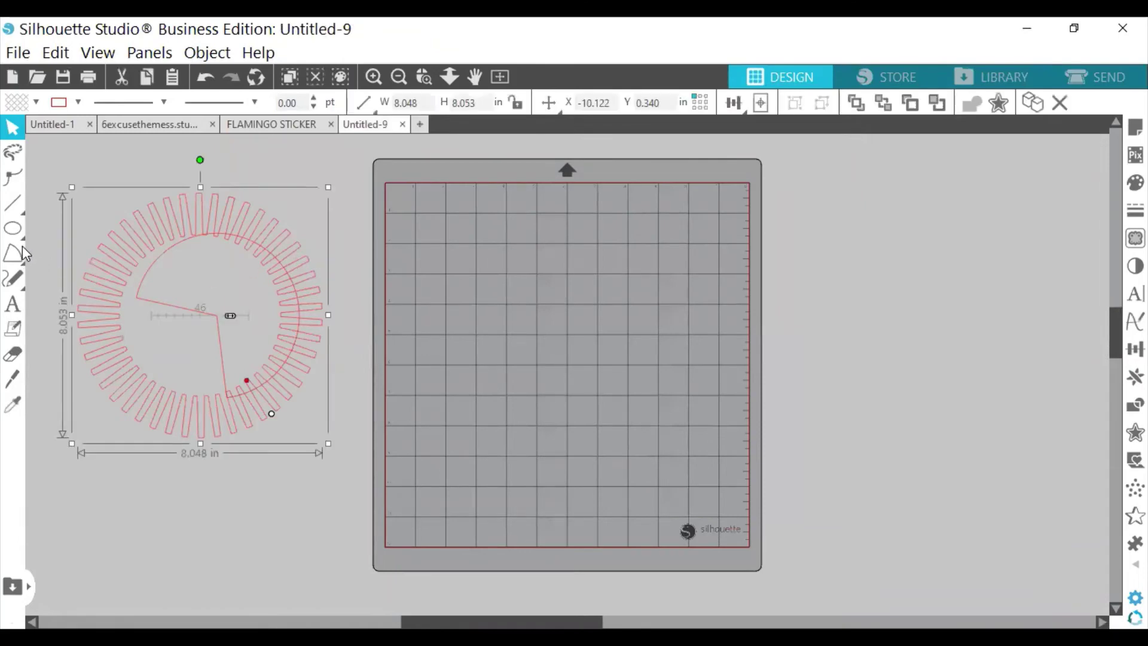
left_click(17, 231)
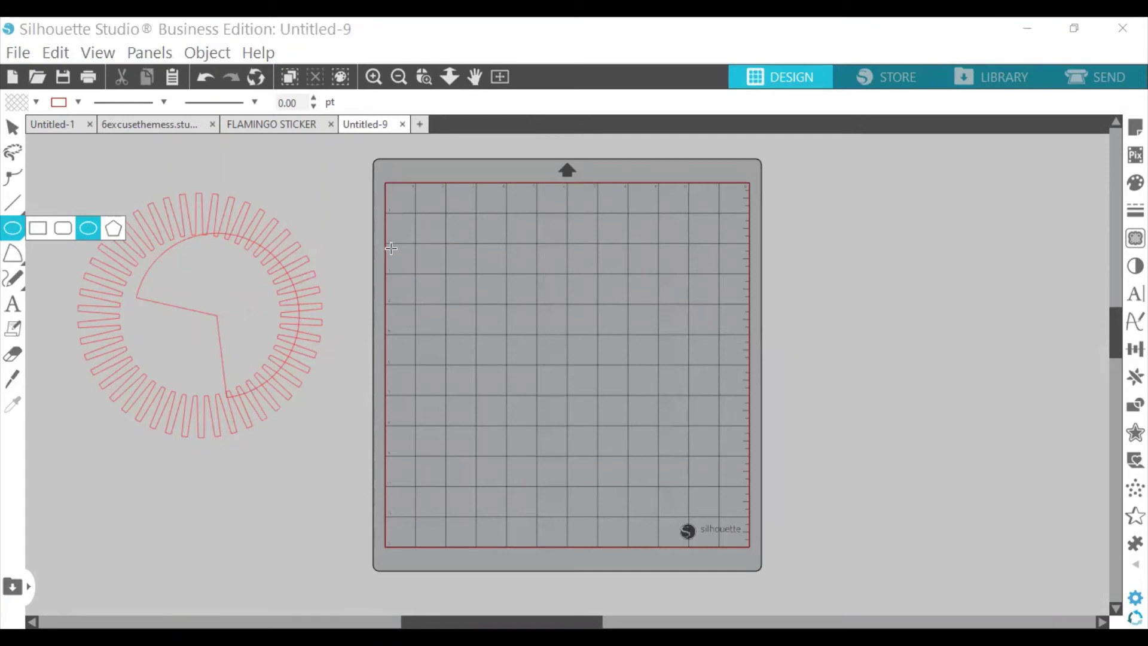
left_click(532, 255)
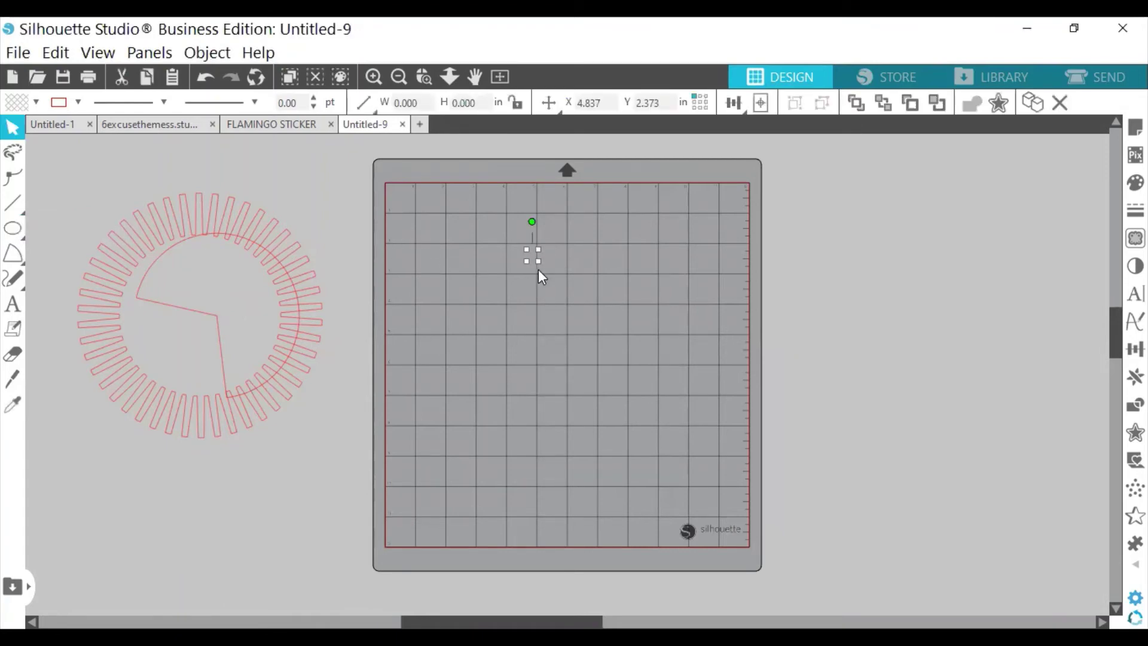
left_click(547, 269)
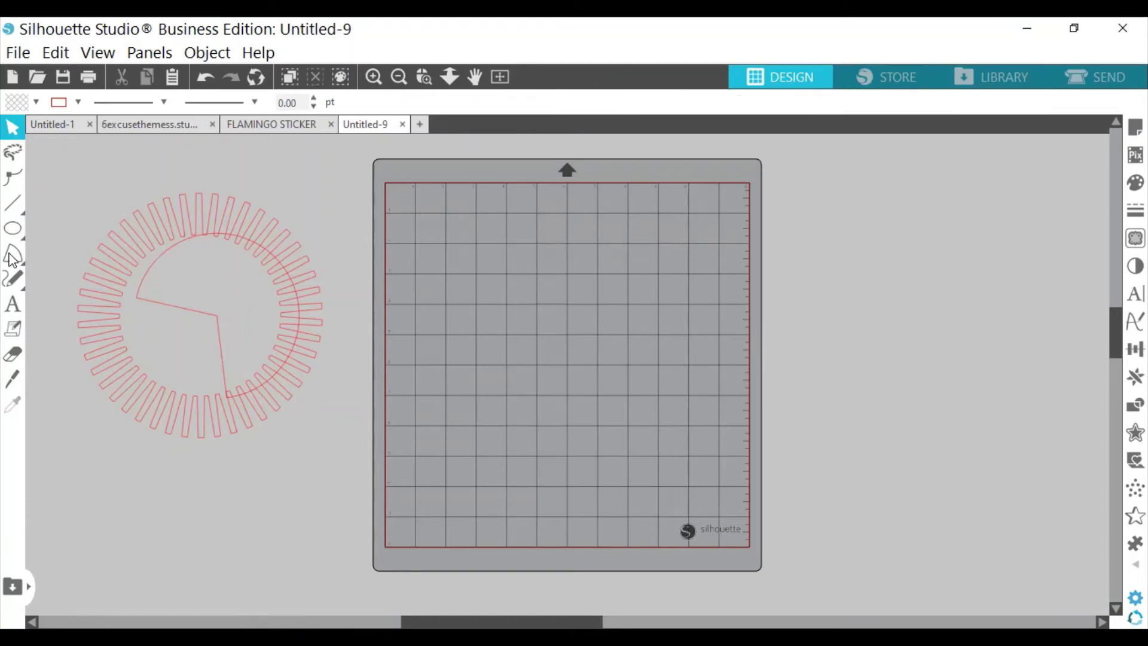
Draw a circle about 4.6 in across on the mat and an overlapping rectangle about 2.9 in wide by 3.5 in high.
key("e")
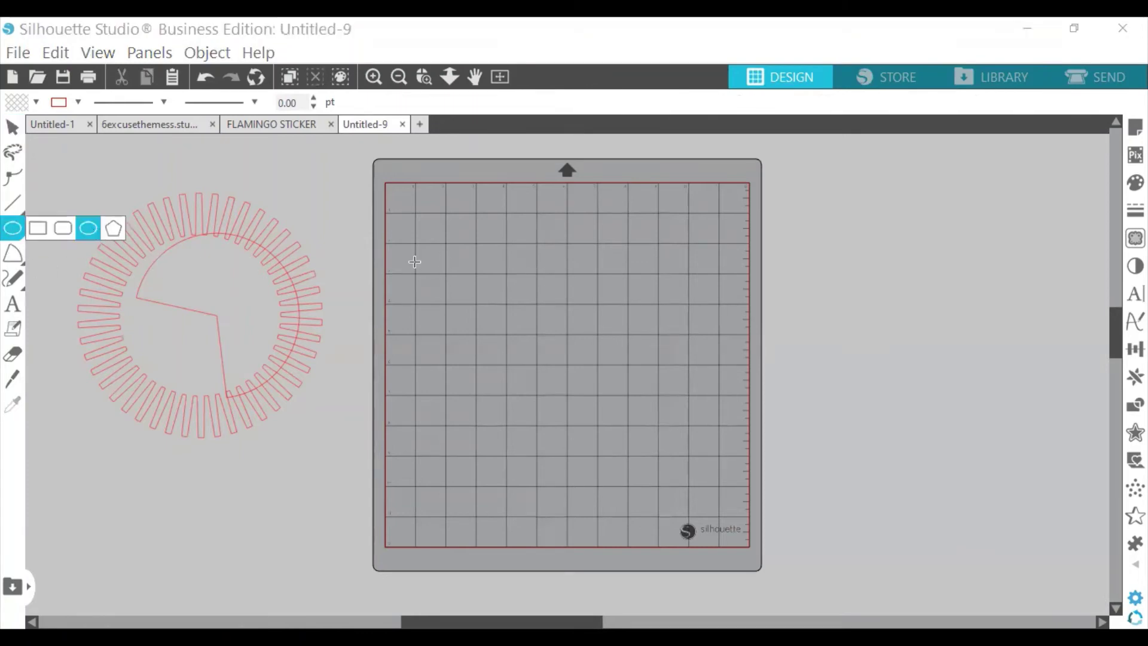
left_click_drag(447, 260, 567, 420)
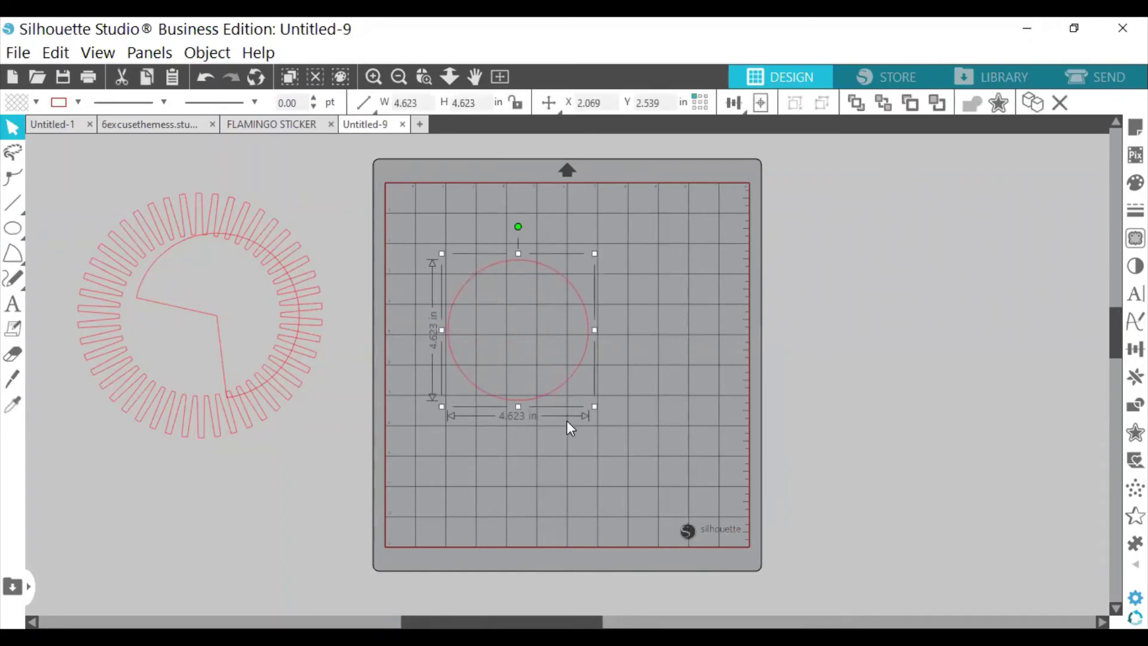
left_click(13, 231)
left_click(42, 228)
mouse_move(468, 239)
left_mouse_down()
mouse_move(488, 389)
mouse_move(694, 461)
mouse_move(700, 411)
mouse_move(701, 466)
mouse_move(815, 490)
mouse_move(638, 430)
mouse_move(555, 343)
left_mouse_up()
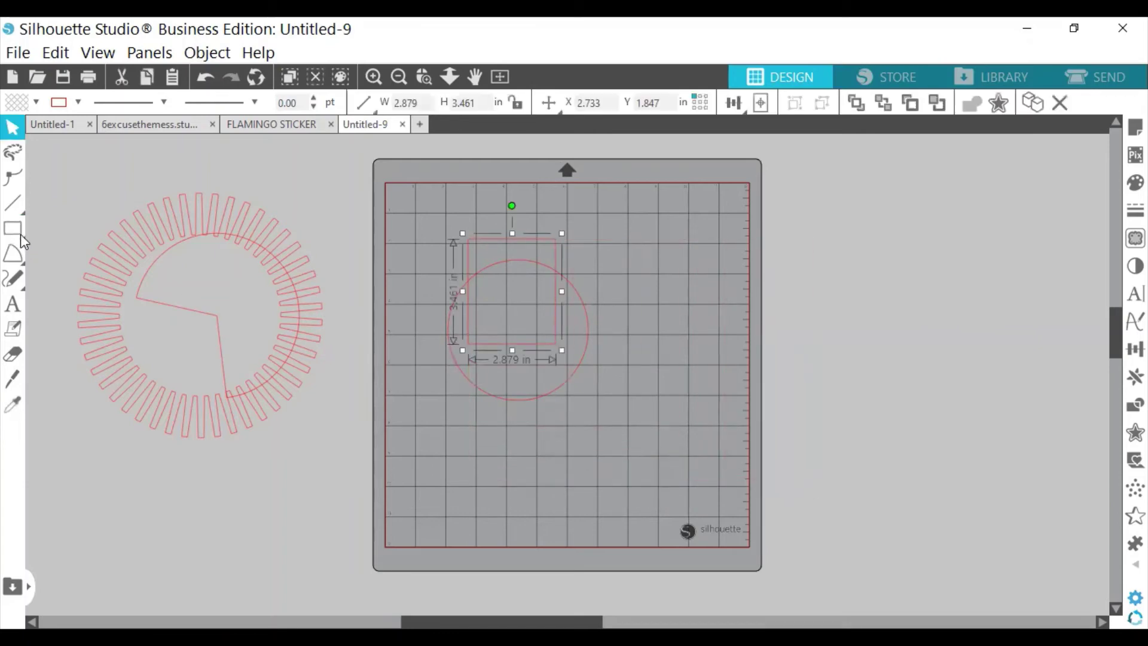
Draw a regular pentagon about 5.5 in wide by 5.4 in high in the mat's upper-right area, beside the circle.
left_click(12, 228)
left_click(114, 230)
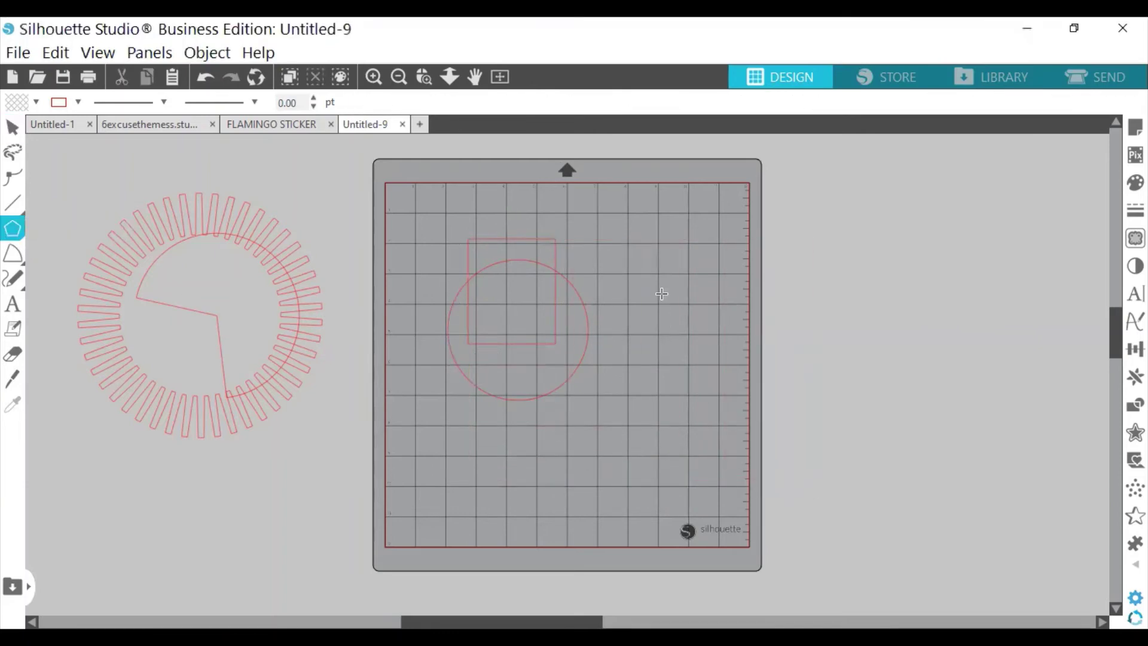
left_click_drag(643, 273, 651, 346)
key("v")
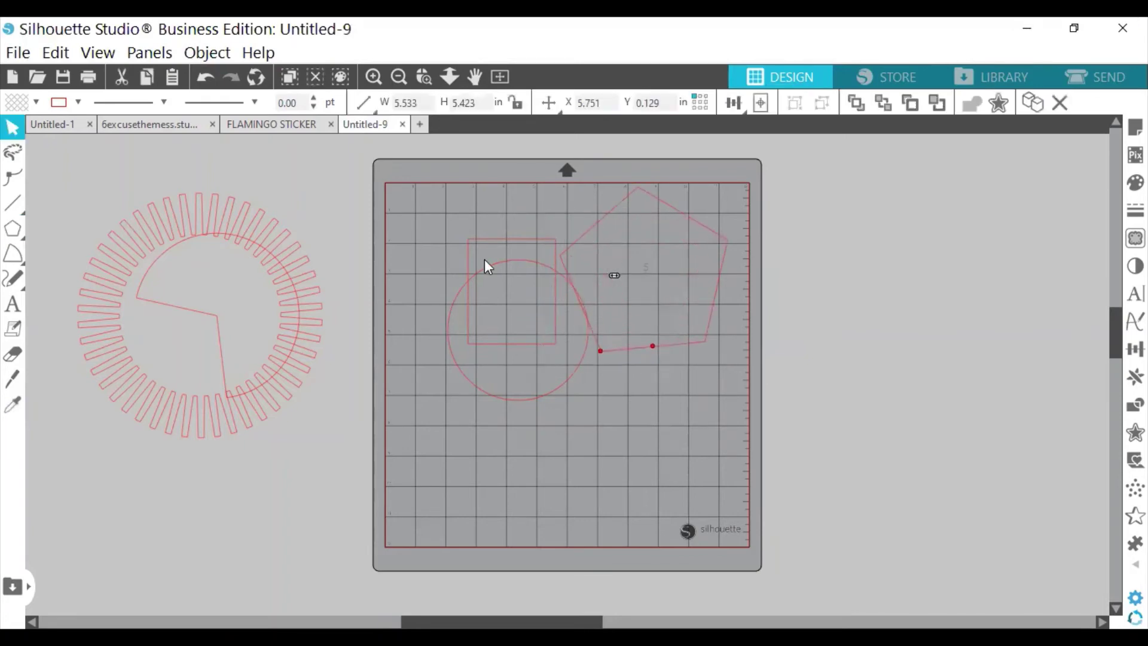
Move the rectangle and the circle off the mat onto the gear.
left_click_drag(473, 239, 108, 219)
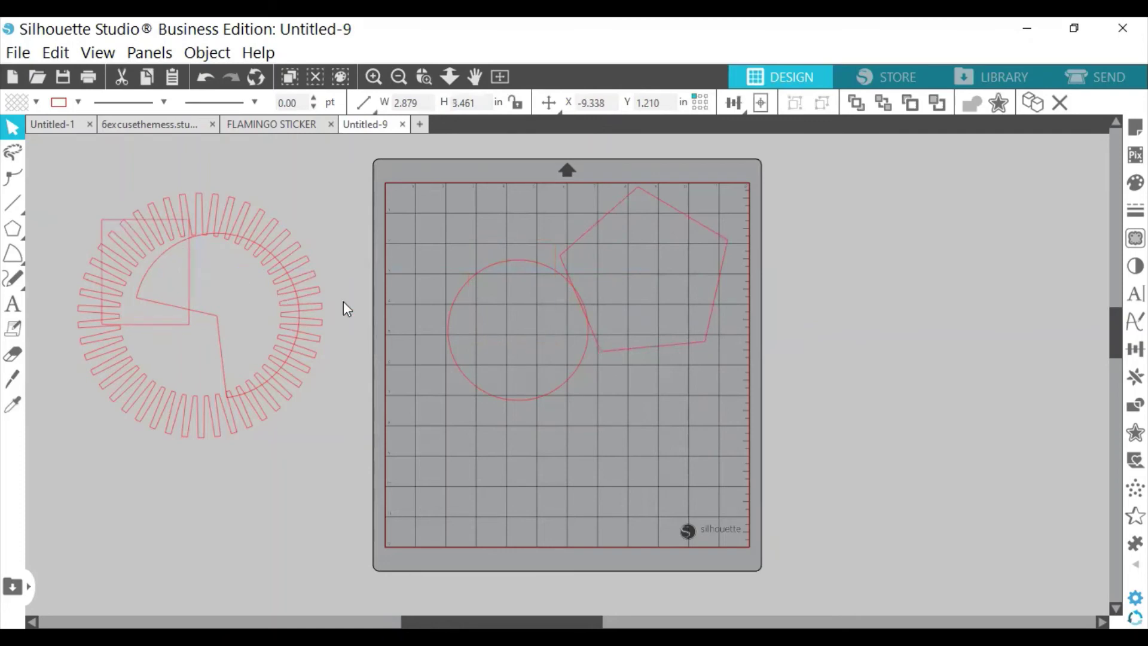
left_click(439, 318)
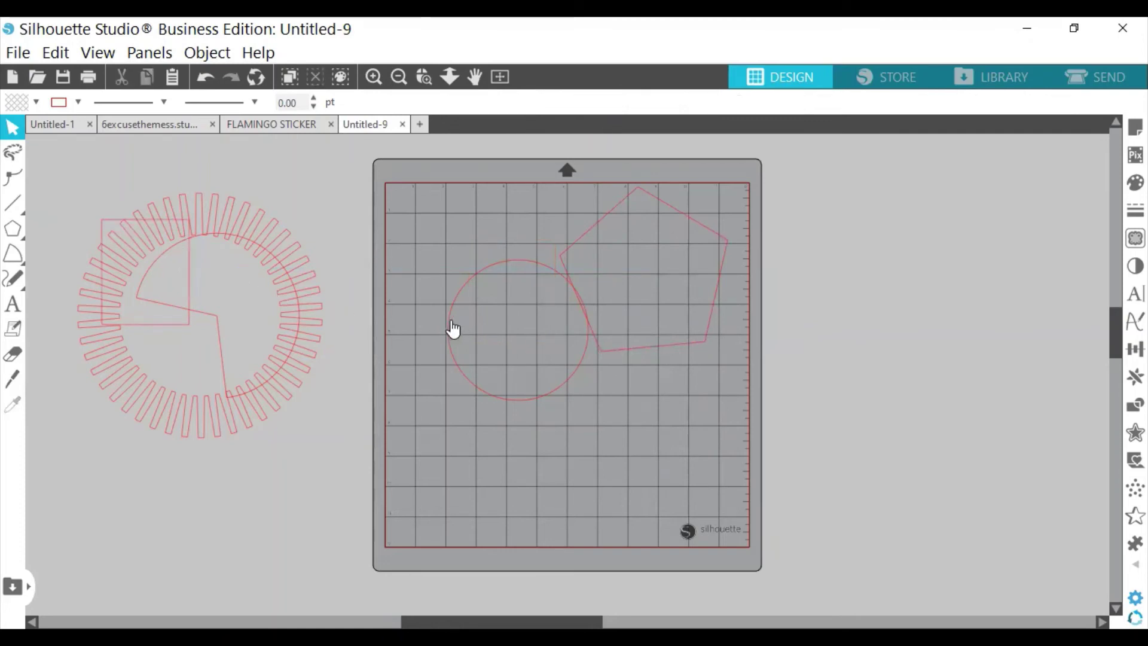
left_click_drag(444, 330, 135, 305)
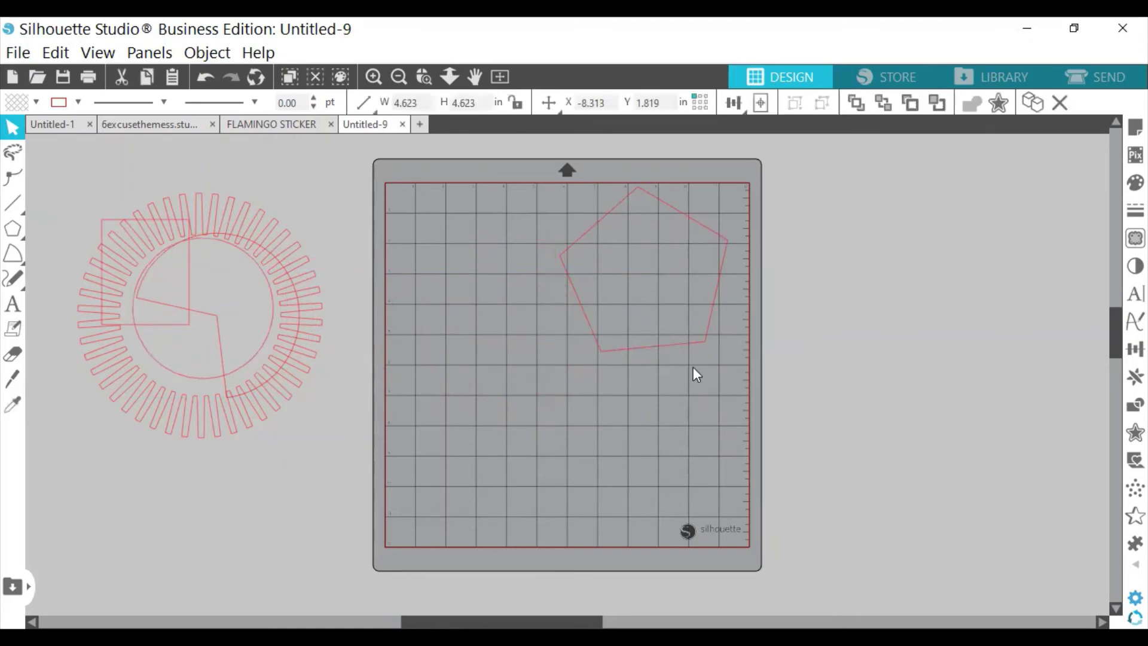
Move the pentagon toward the middle of the mat and shrink it to about 4.4 in wide by 4.3 in high.
left_click_drag(683, 348, 544, 387)
left_click(544, 384)
left_click(543, 381)
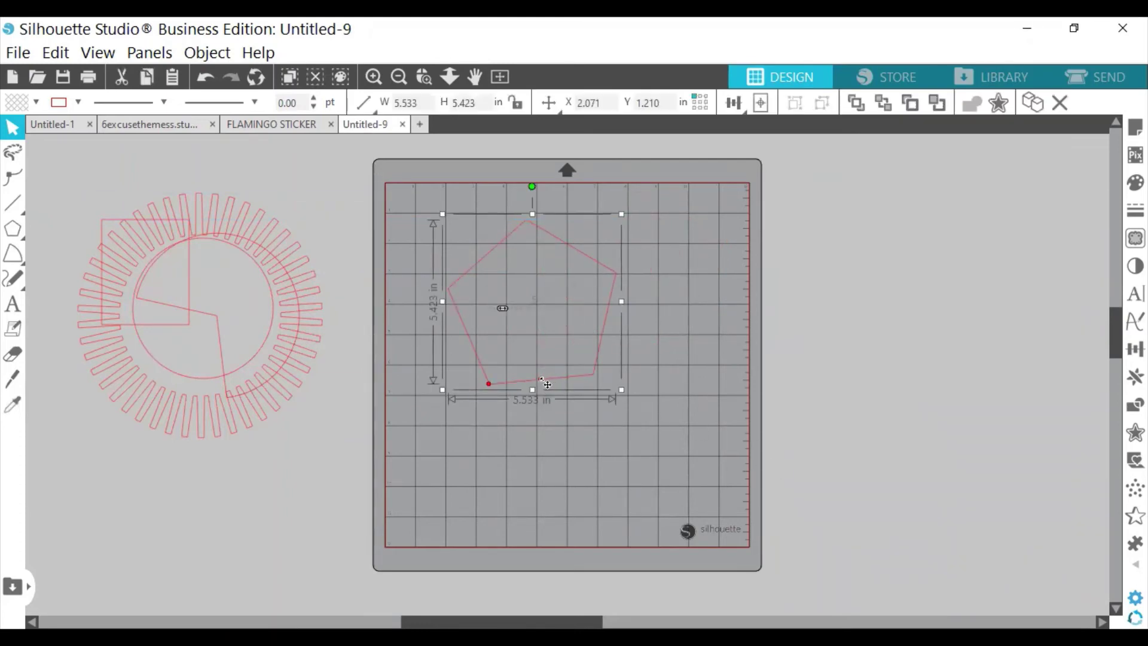
mouse_move(541, 379)
left_mouse_down()
mouse_move(540, 343)
mouse_move(538, 372)
left_mouse_up()
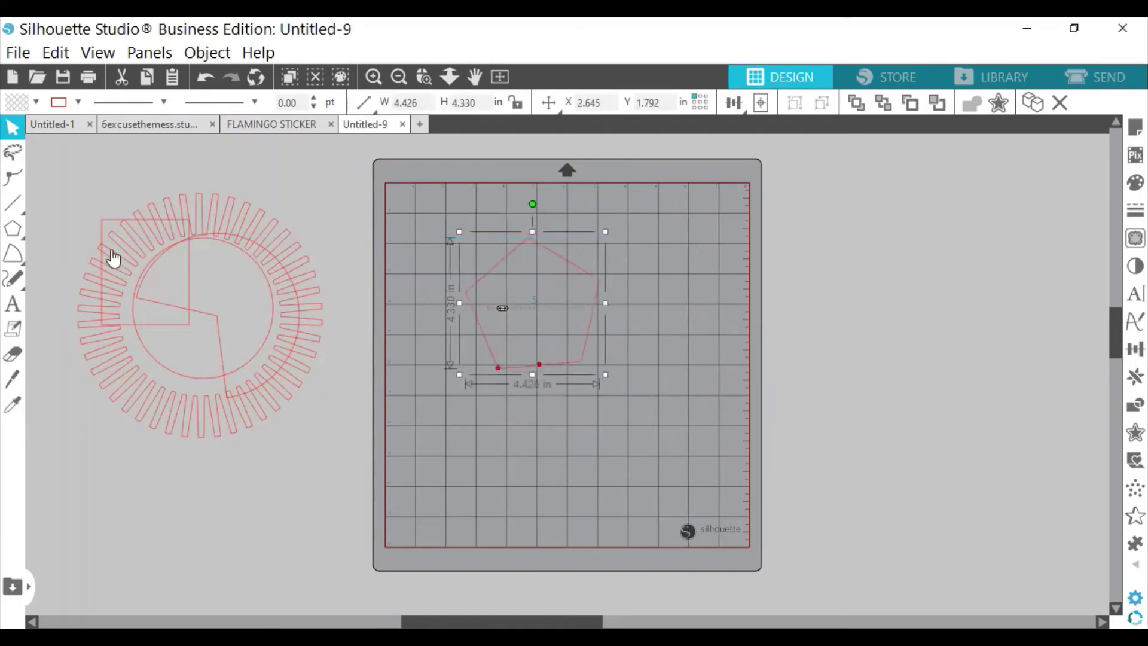
Increase the pentagon's number of sides until it is a nearly round polygon about 3.8 in across, and move it onto the gear.
left_click(13, 177)
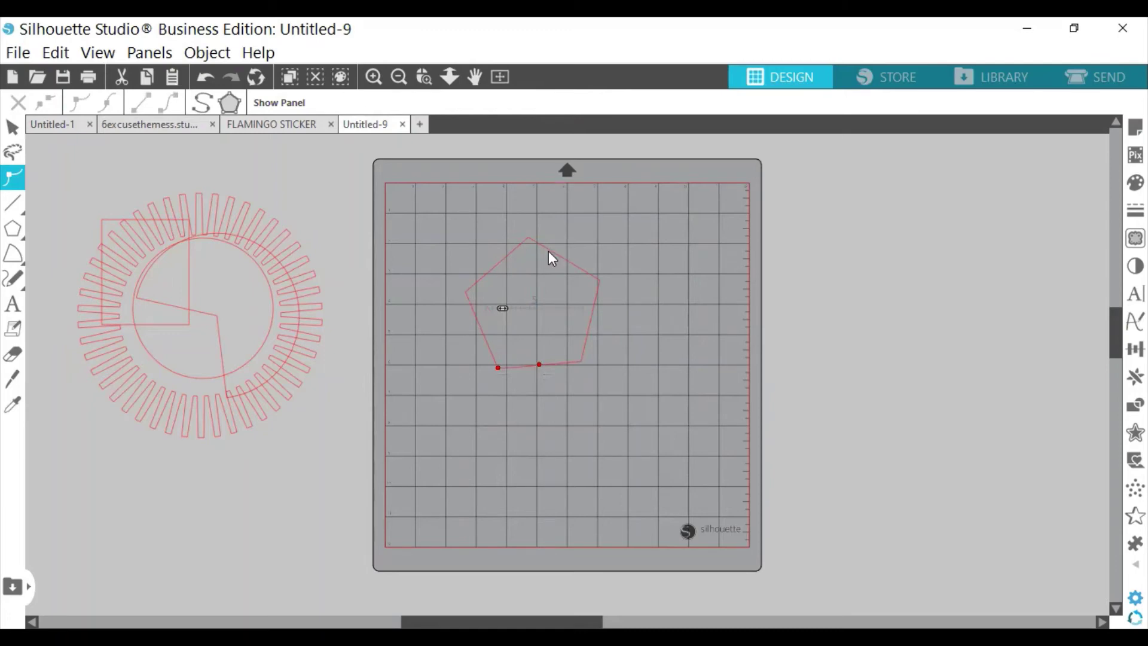
left_click(551, 258)
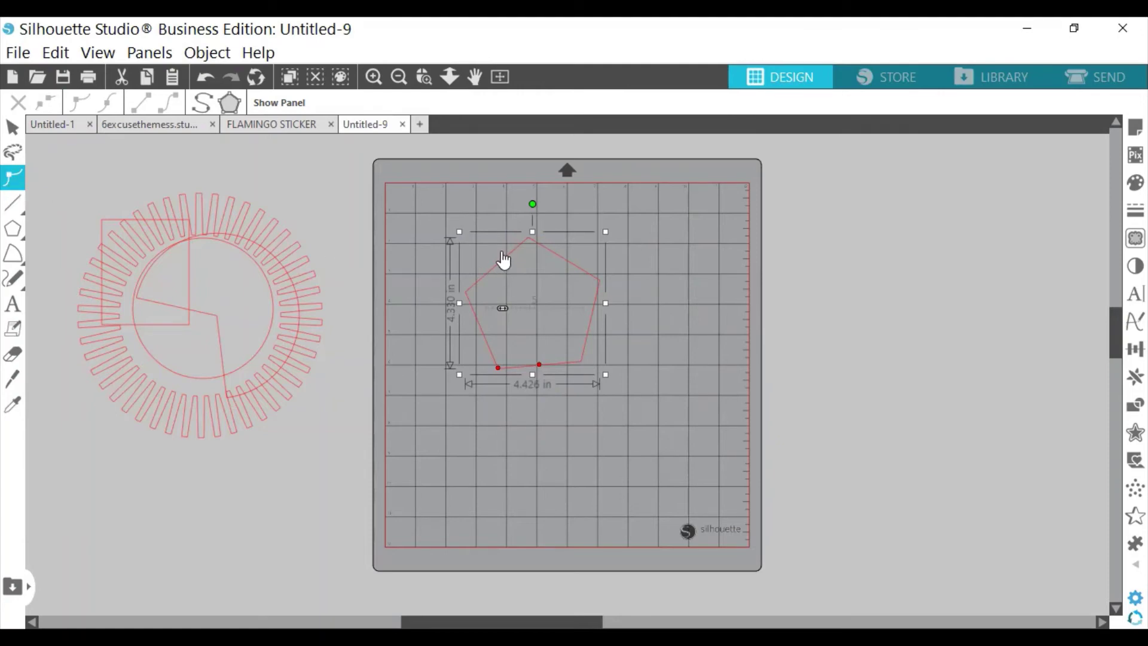
left_click(503, 263)
left_click_drag(502, 308, 538, 306)
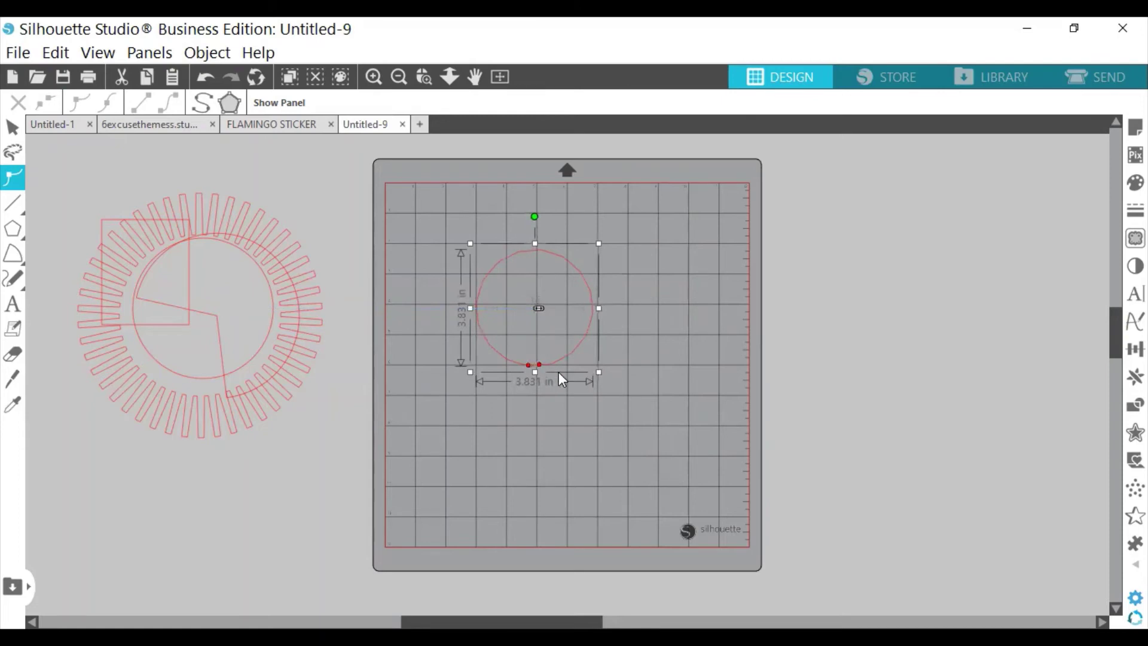
left_click_drag(540, 371, 185, 304)
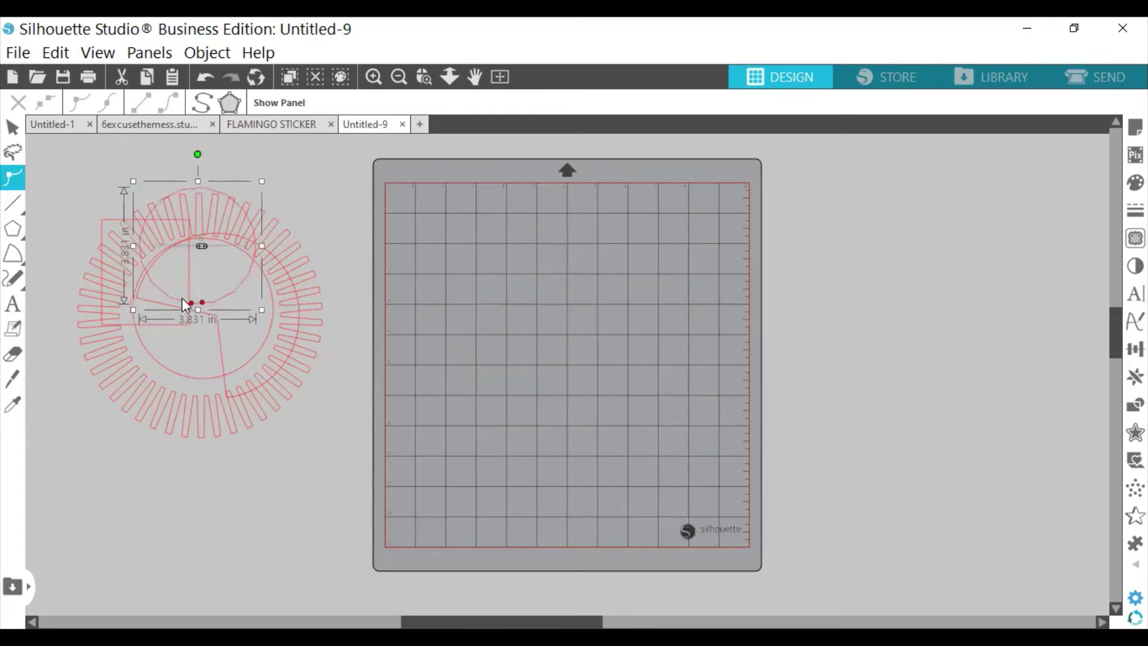
Draw a nearly vertical straight line about 6 in long down the middle of the mat.
left_click(7, 158)
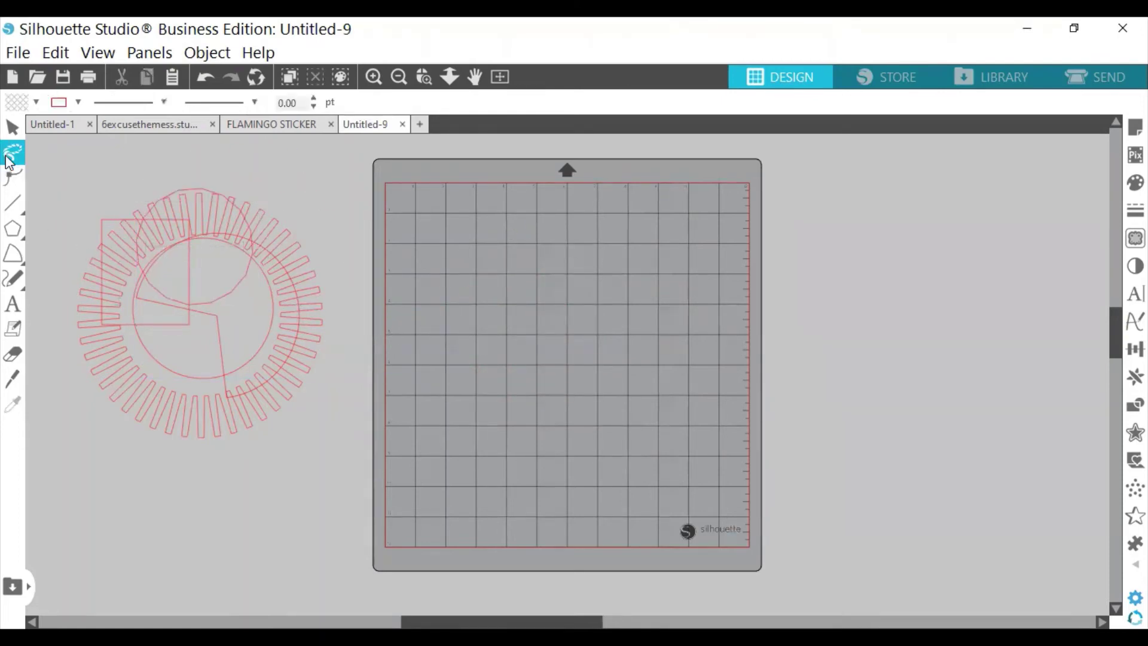
mouse_move(13, 205)
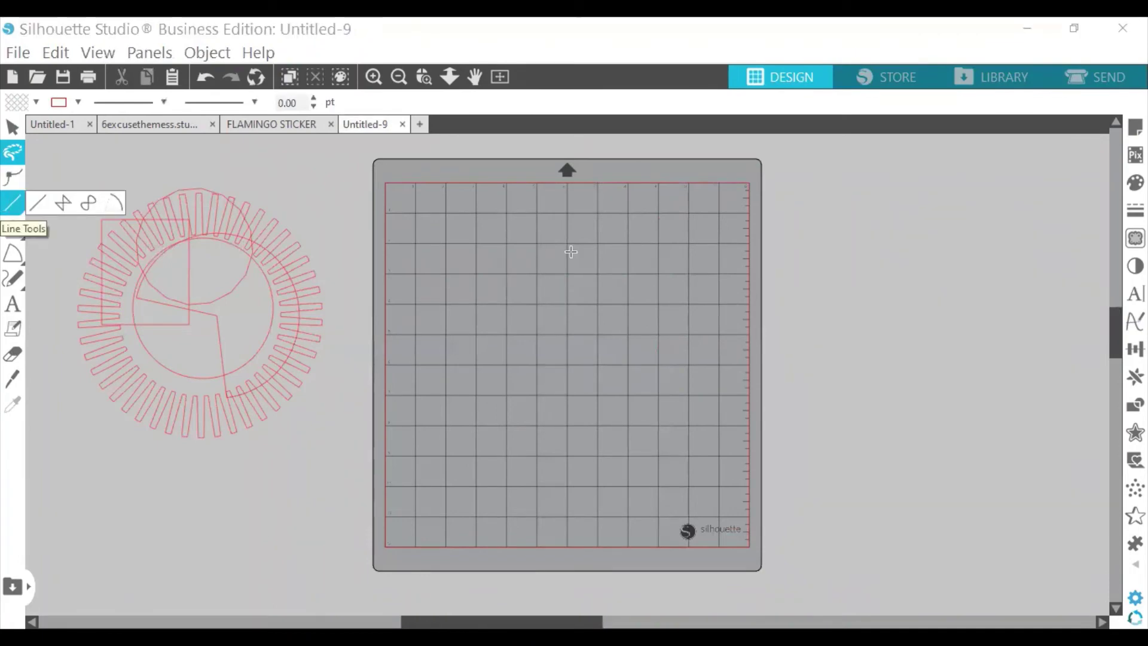
left_click(570, 253)
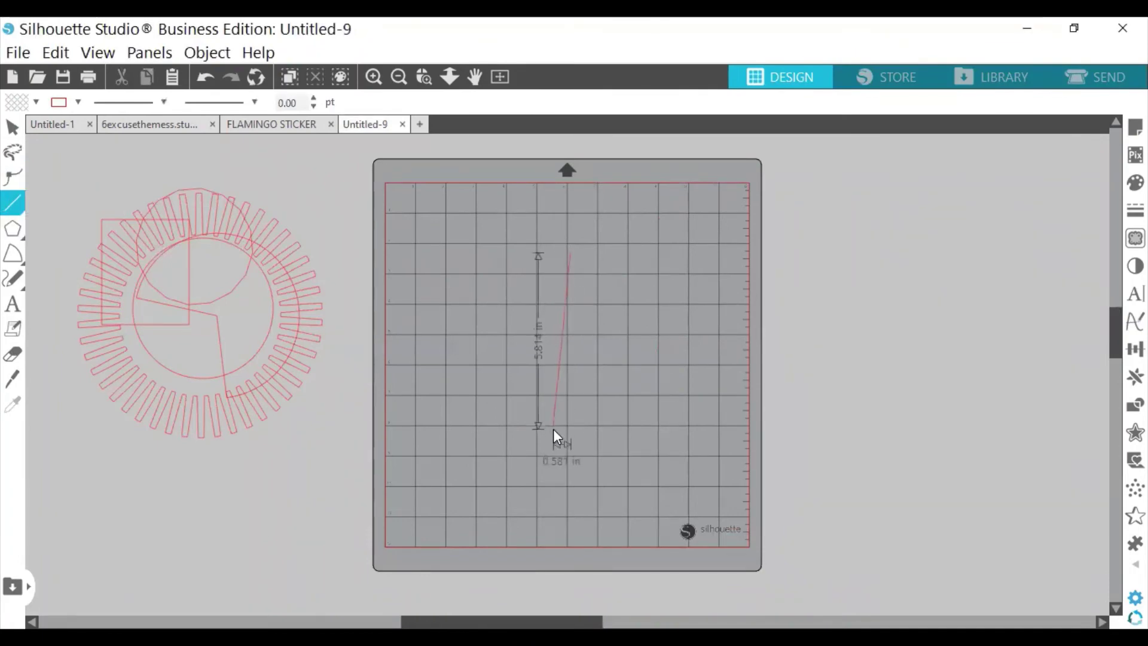
left_click(583, 436)
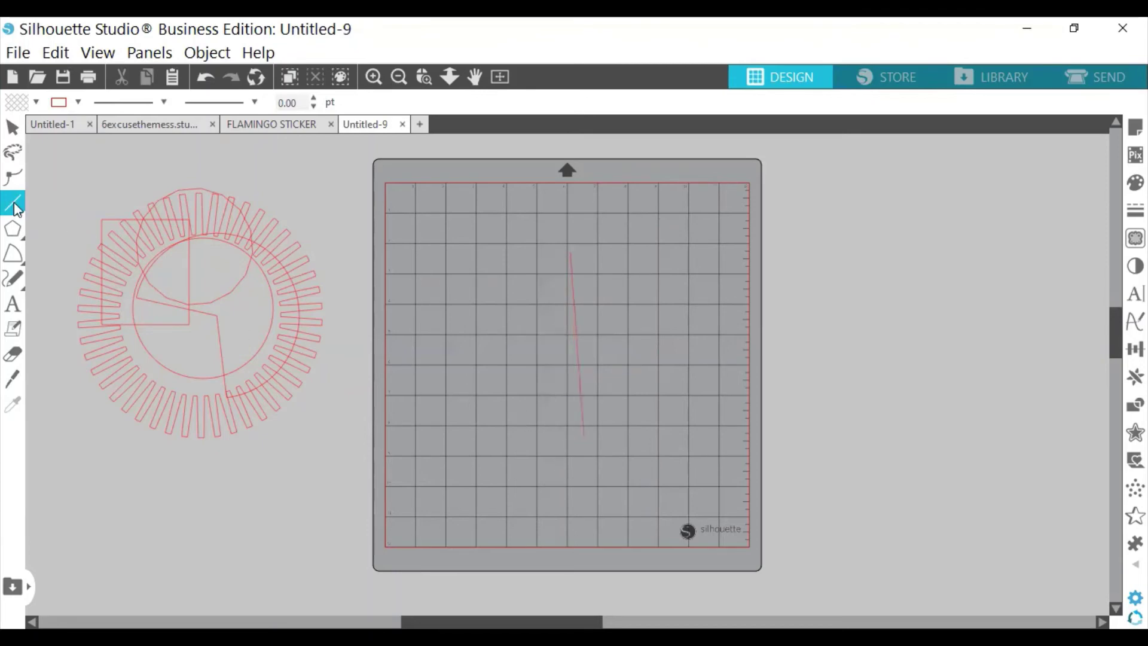
Draw two short crossing strokes left of the straight line with the Draw a Polygon tool, the second about 1.4 by 1.3 in.
mouse_move(16, 208)
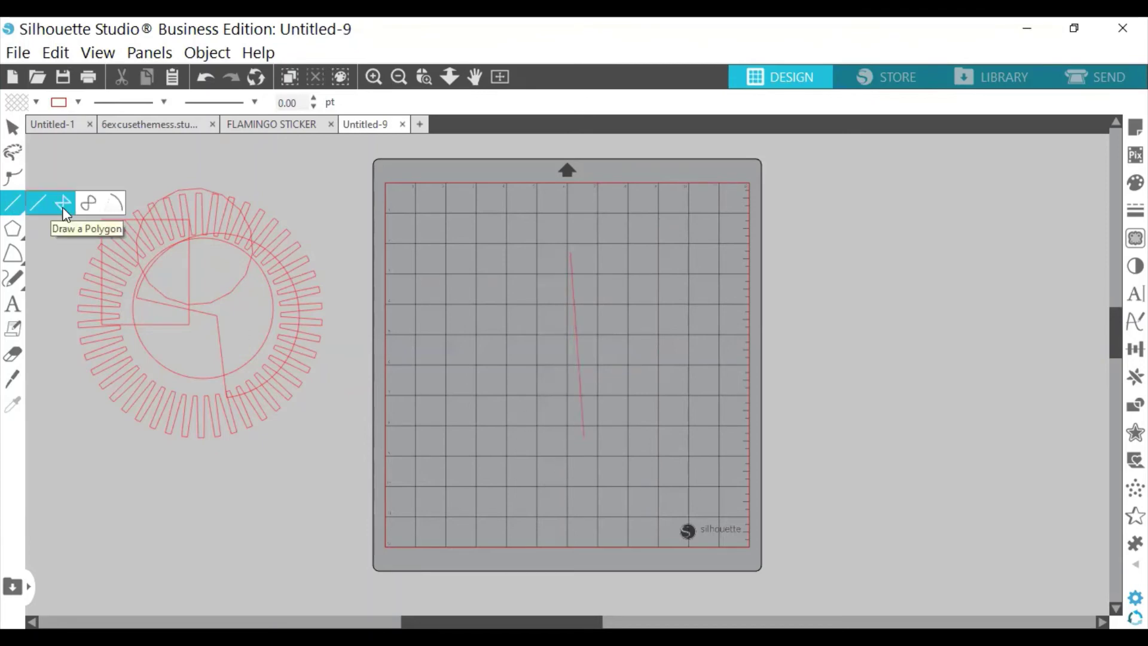
left_click(63, 203)
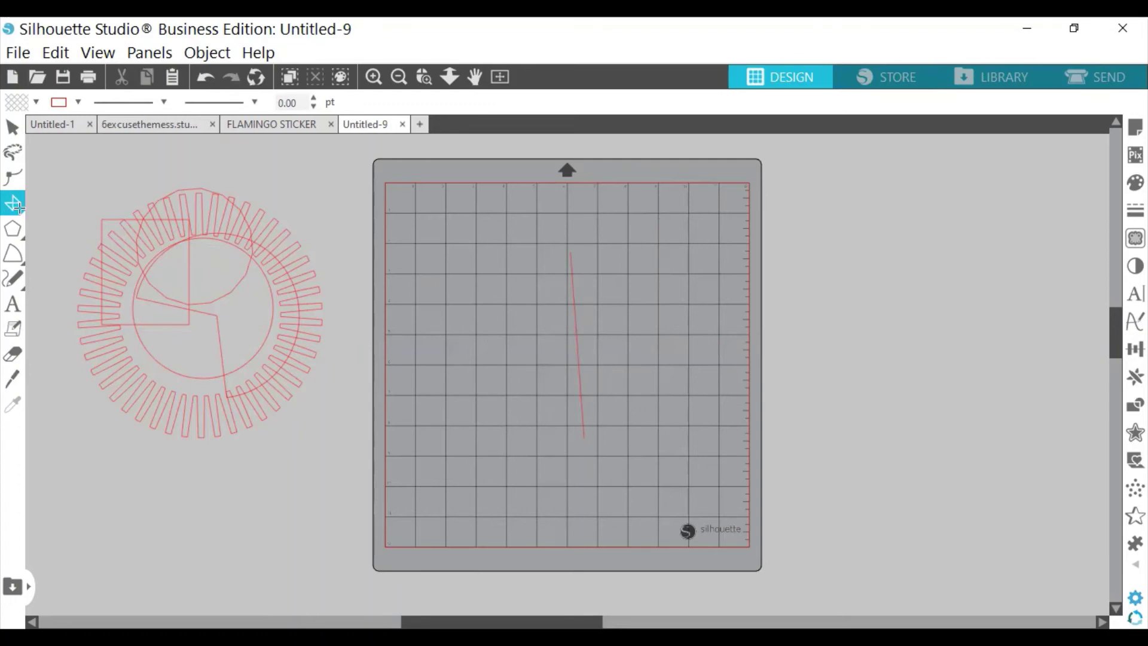
left_click(436, 275)
left_click(12, 207)
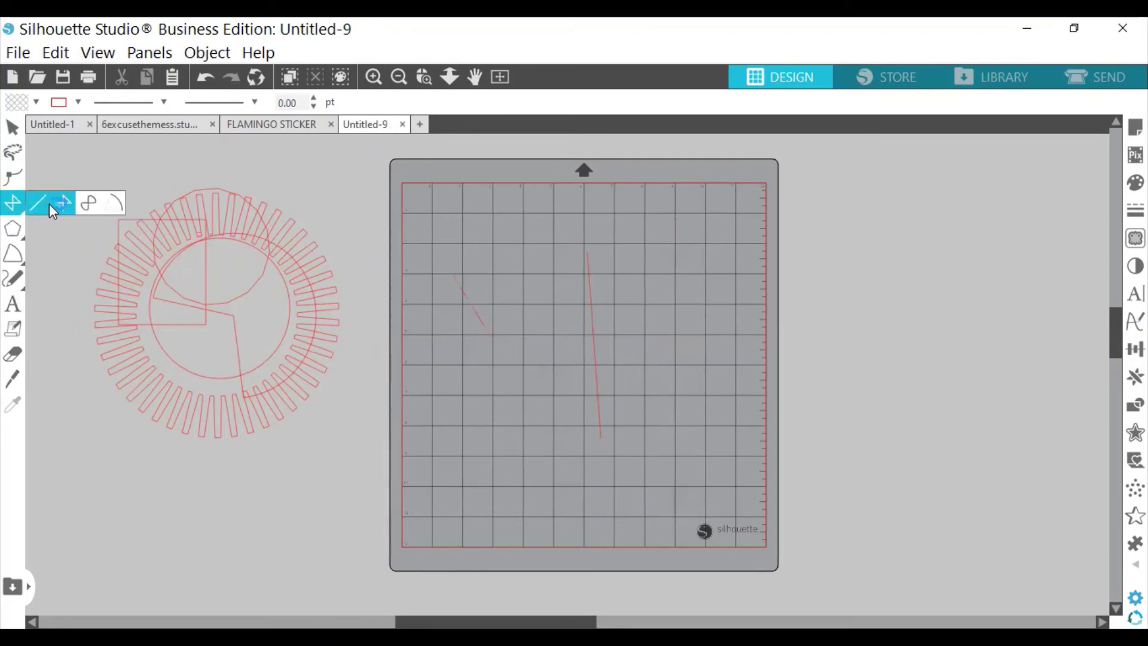
left_click(38, 203)
left_click(514, 302)
left_click(568, 402)
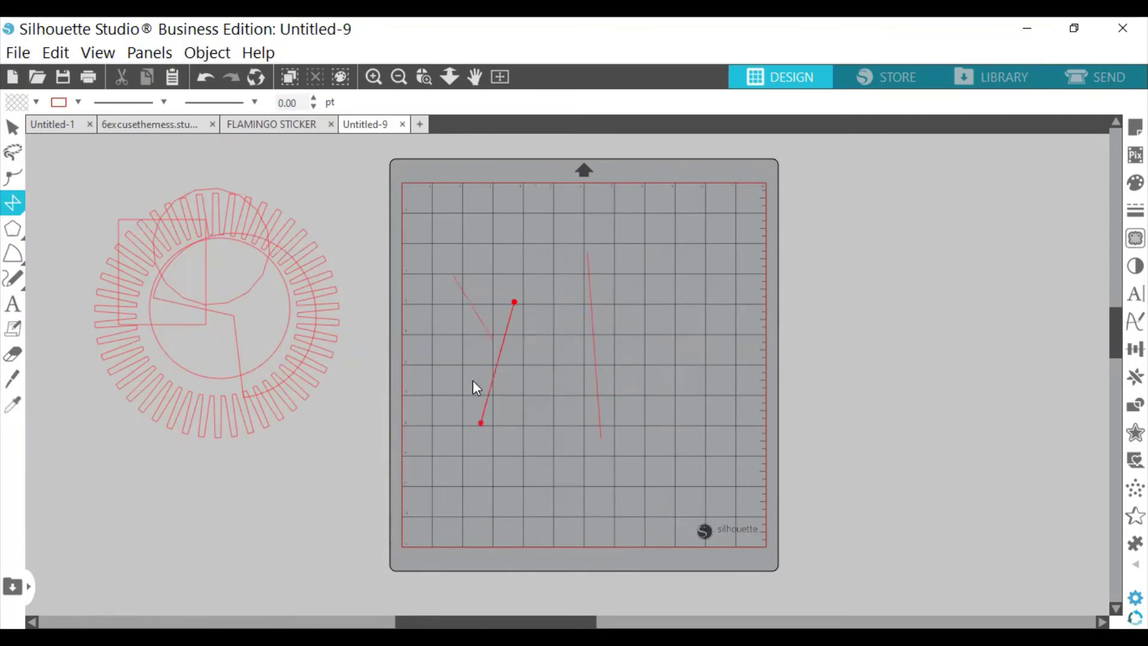
left_click(473, 341)
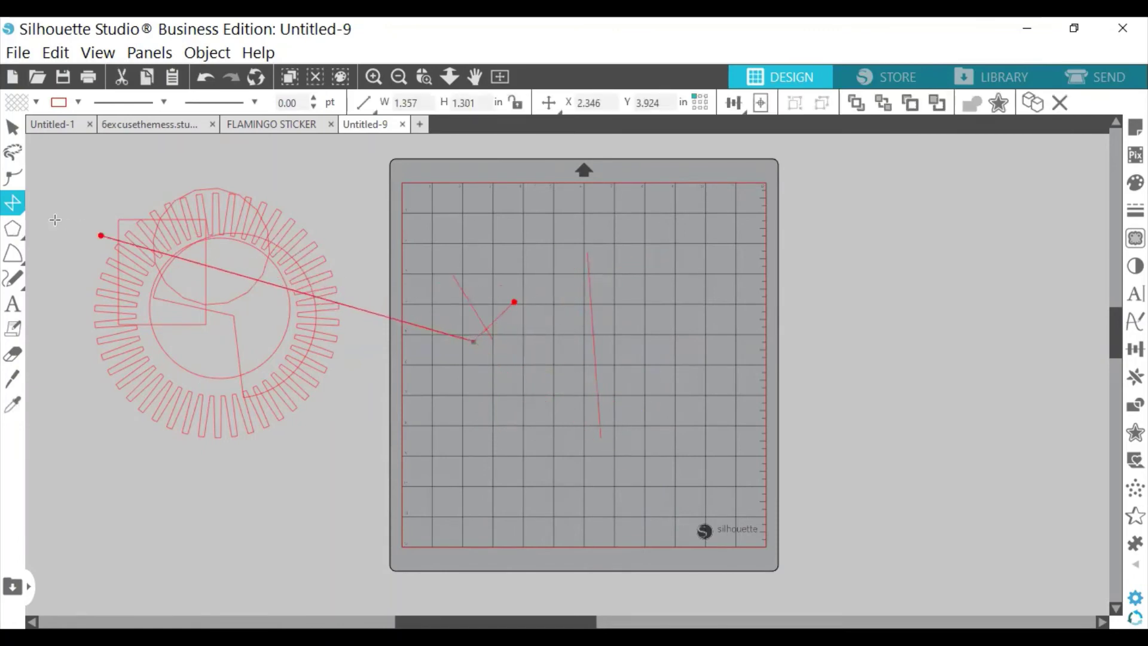
Draw an open V-shaped curve about 6.2 in wide by 8.3 in high across the mat with the curve tool.
mouse_move(18, 206)
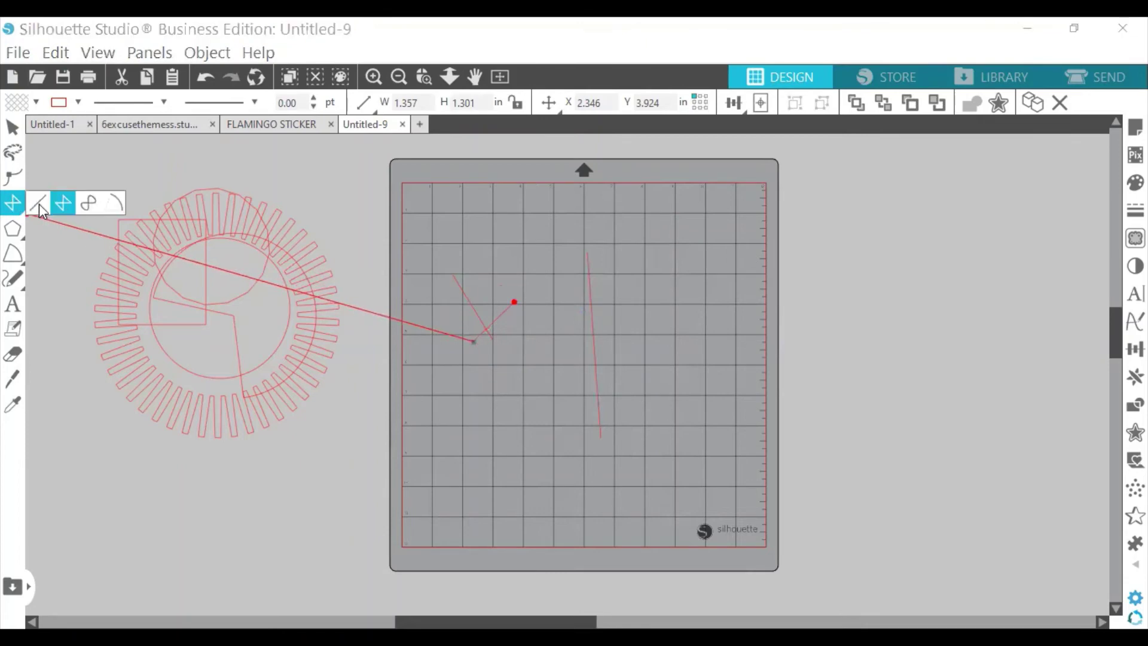
left_click(90, 204)
left_click(612, 263)
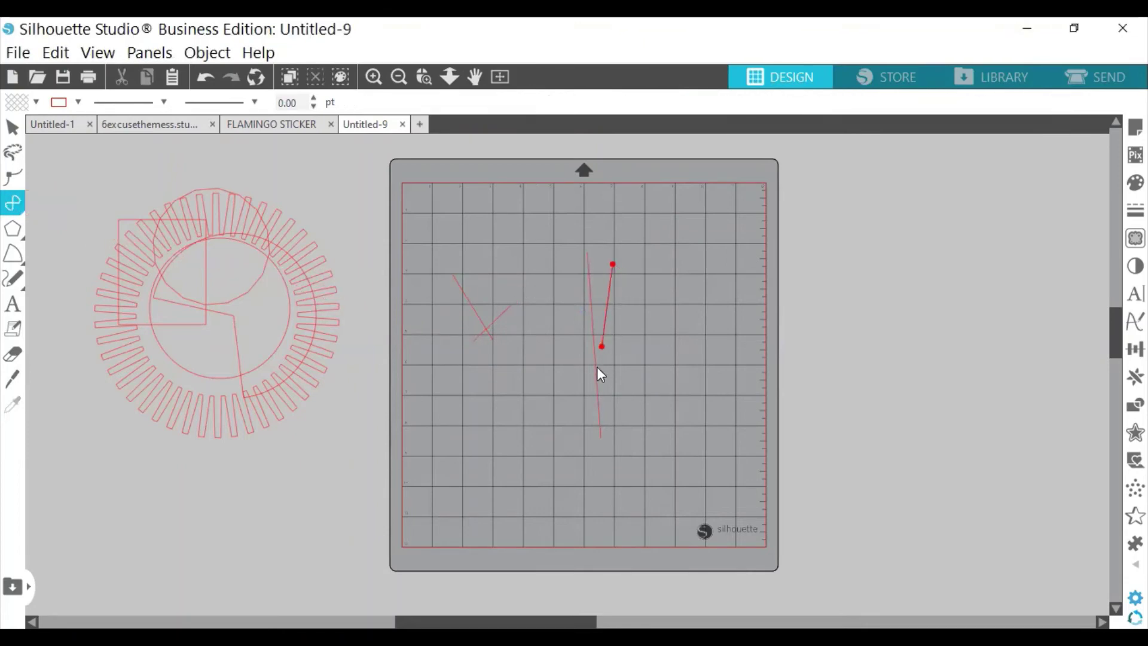
left_click(580, 344)
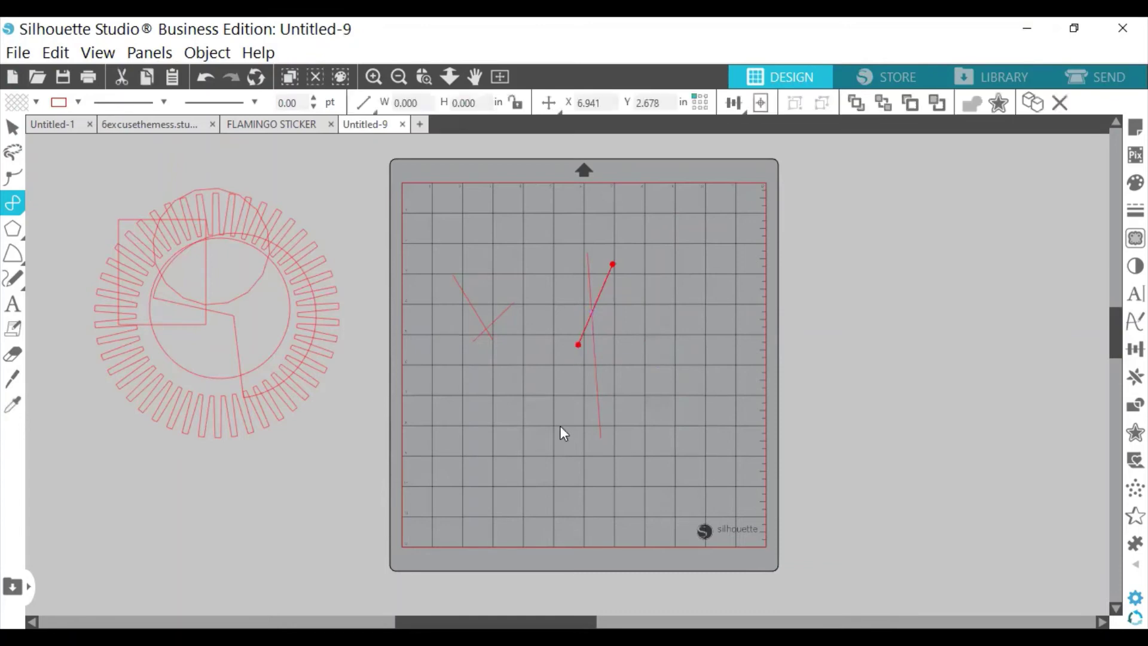
left_click(516, 515)
left_click_drag(567, 316, 616, 311)
left_click(861, 435)
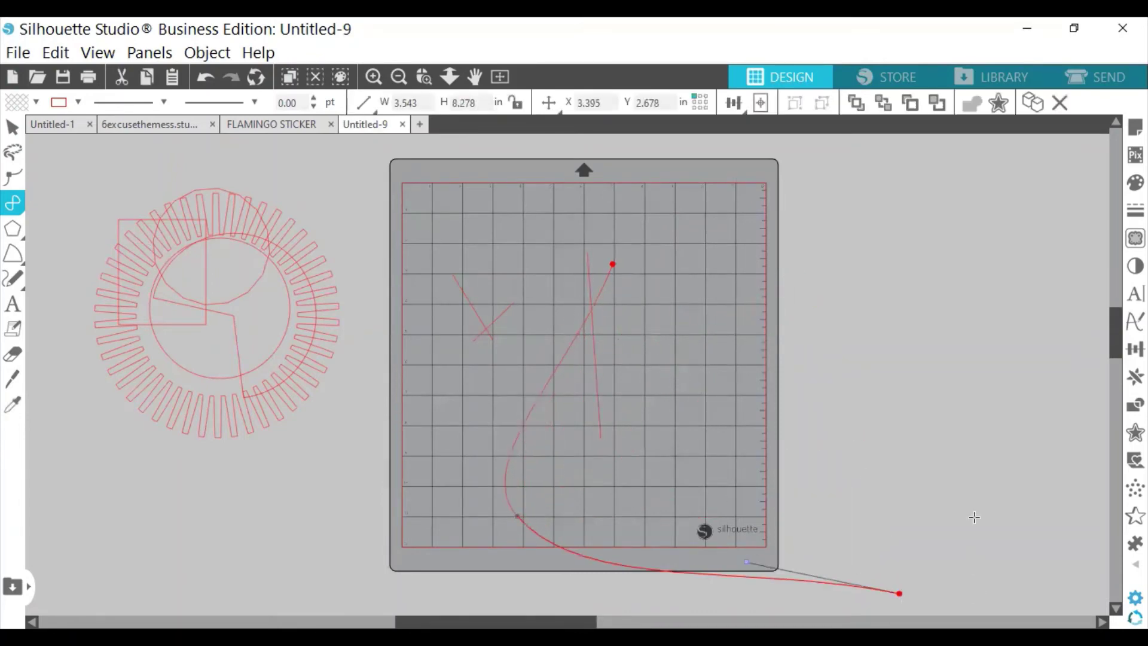
left_click(425, 349)
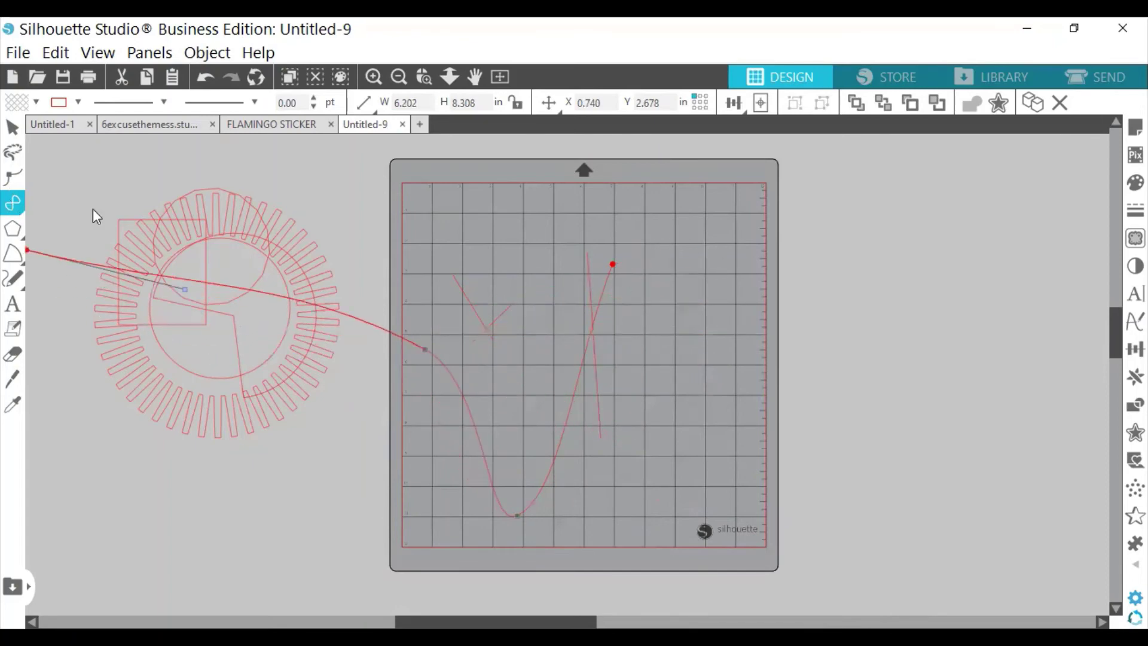
Draw an arc with a radius of about 9.8 in and swing it along the mat's lower edge, below the V-shaped curve.
mouse_move(116, 212)
mouse_move(501, 250)
left_mouse_down()
mouse_move(576, 302)
mouse_move(631, 517)
left_mouse_up()
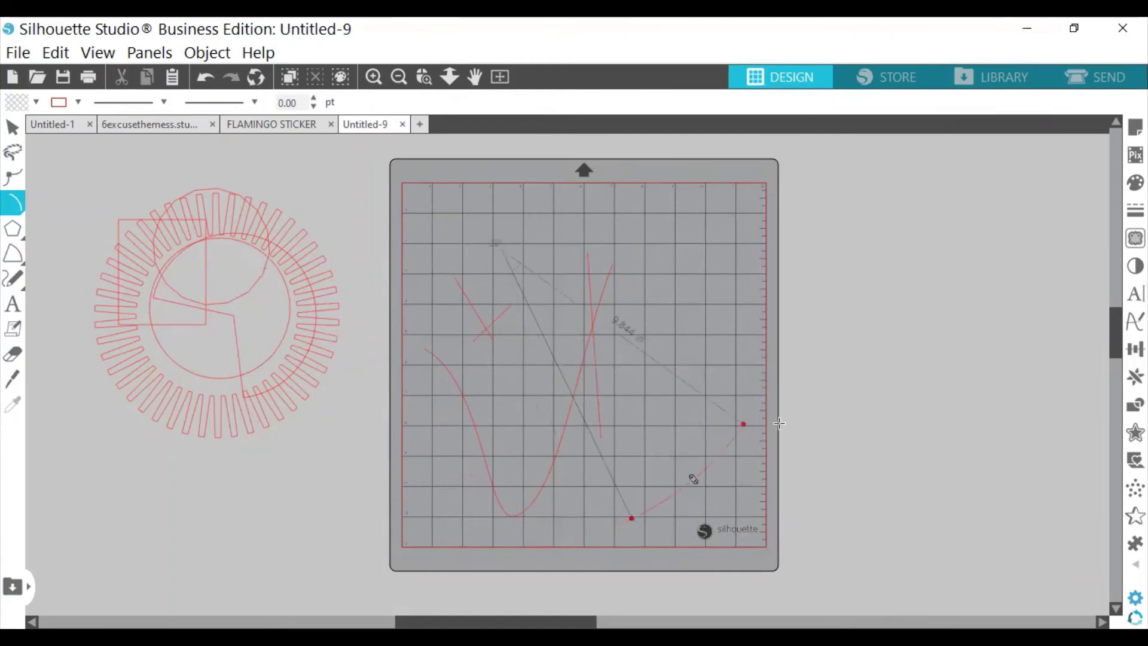
left_click(496, 490)
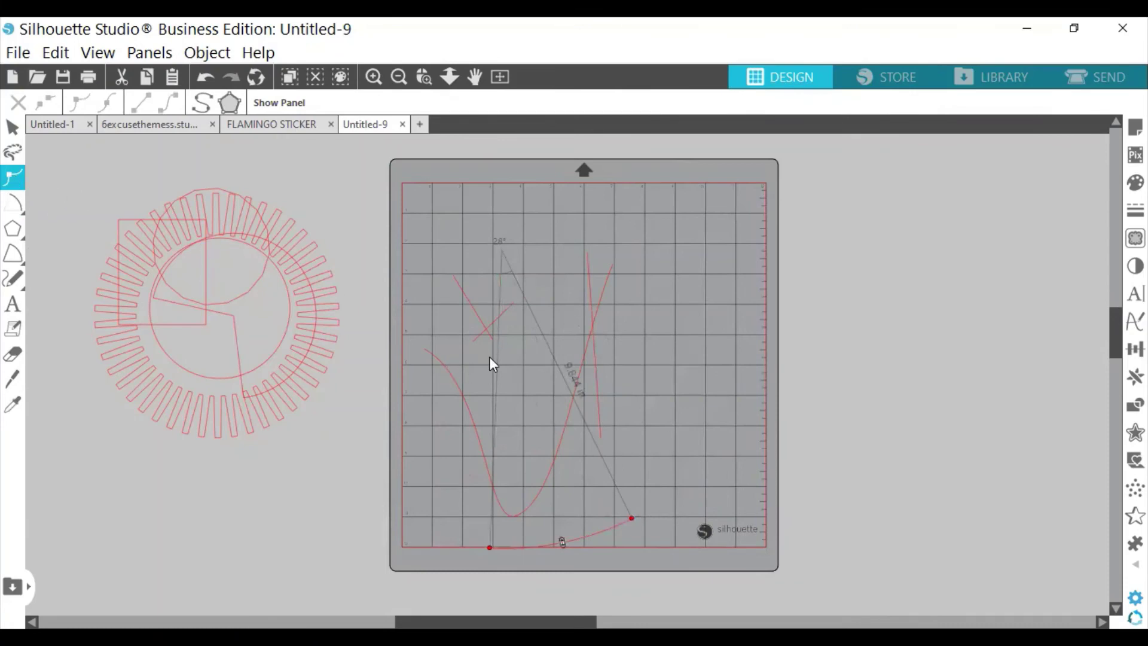
Reshape the V-shaped curve by adding two points on its right arm, pulling the lower point right and the upper one down to the left.
left_click(593, 329)
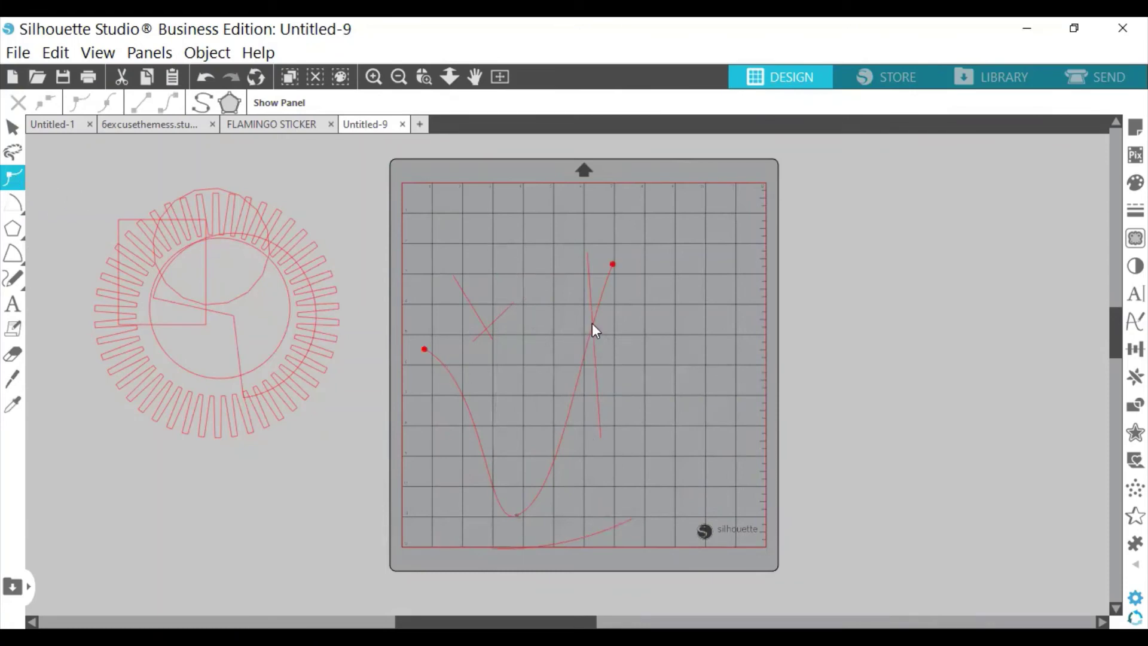
left_click(597, 341)
left_click(598, 339)
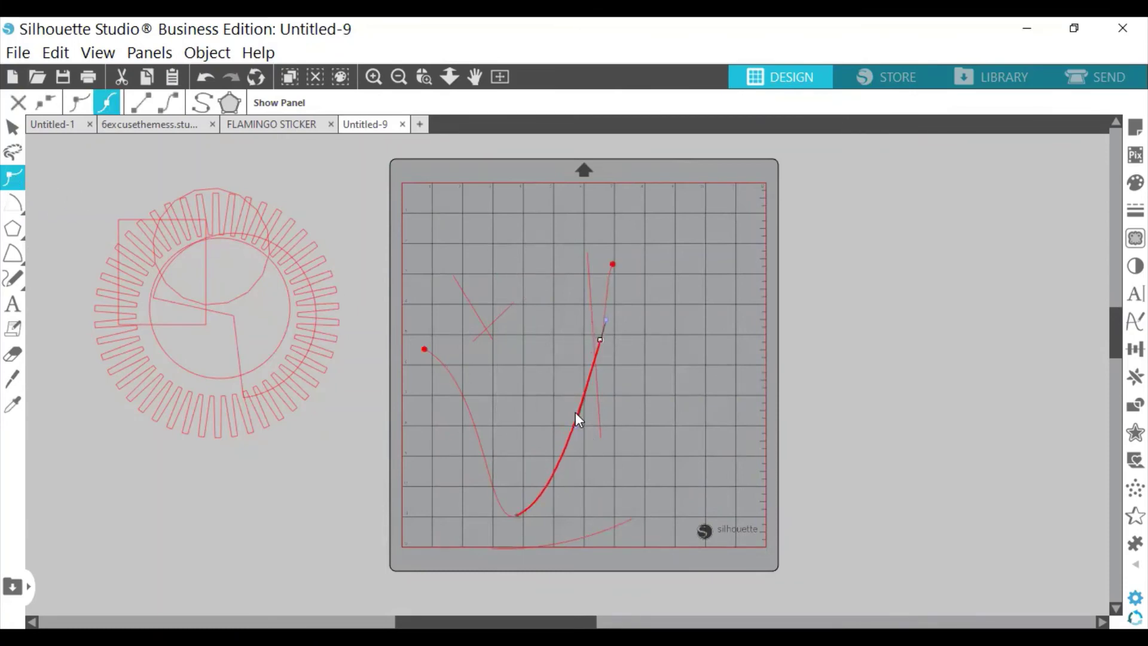
left_click_drag(578, 418, 588, 438)
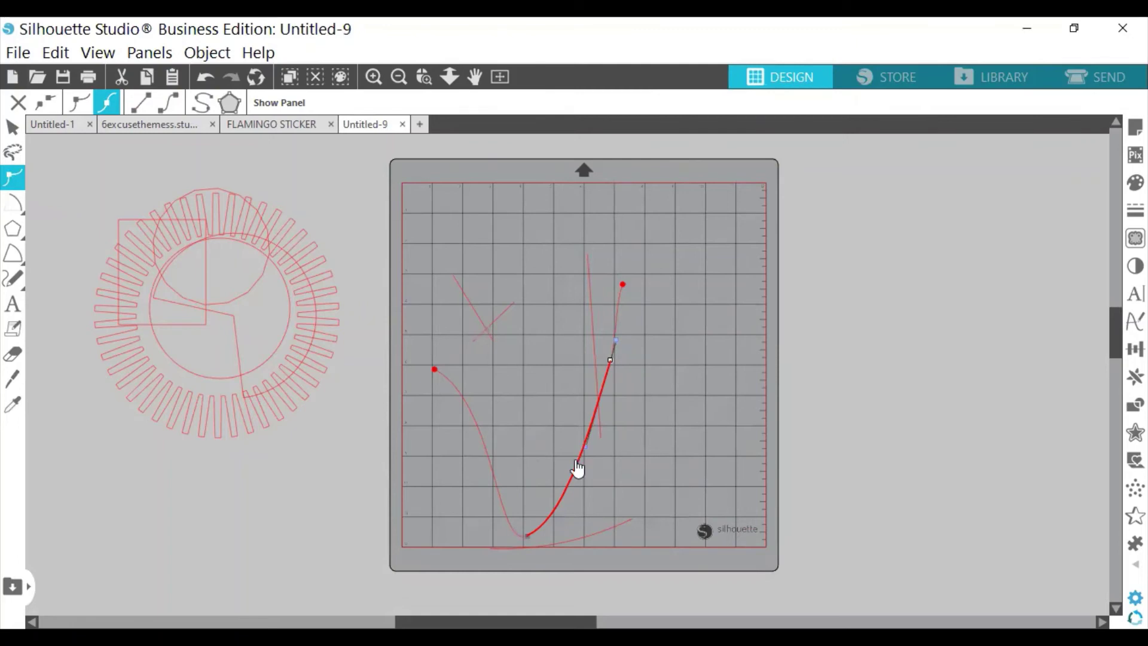
left_click(578, 464)
left_click_drag(579, 464, 682, 448)
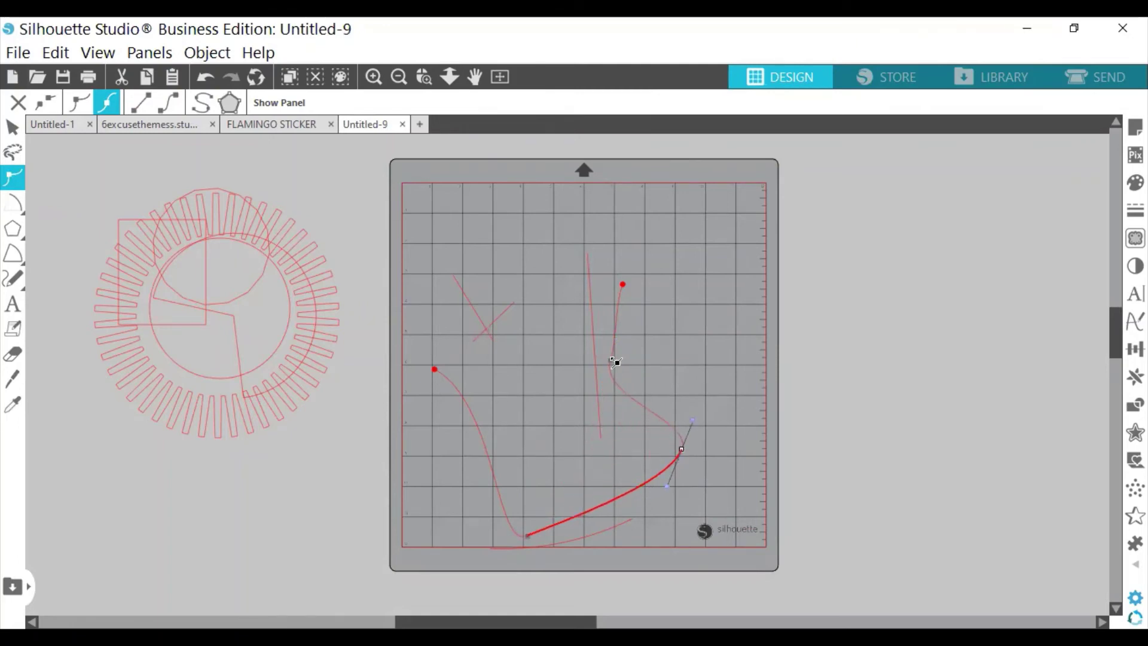
left_click_drag(614, 361, 546, 429)
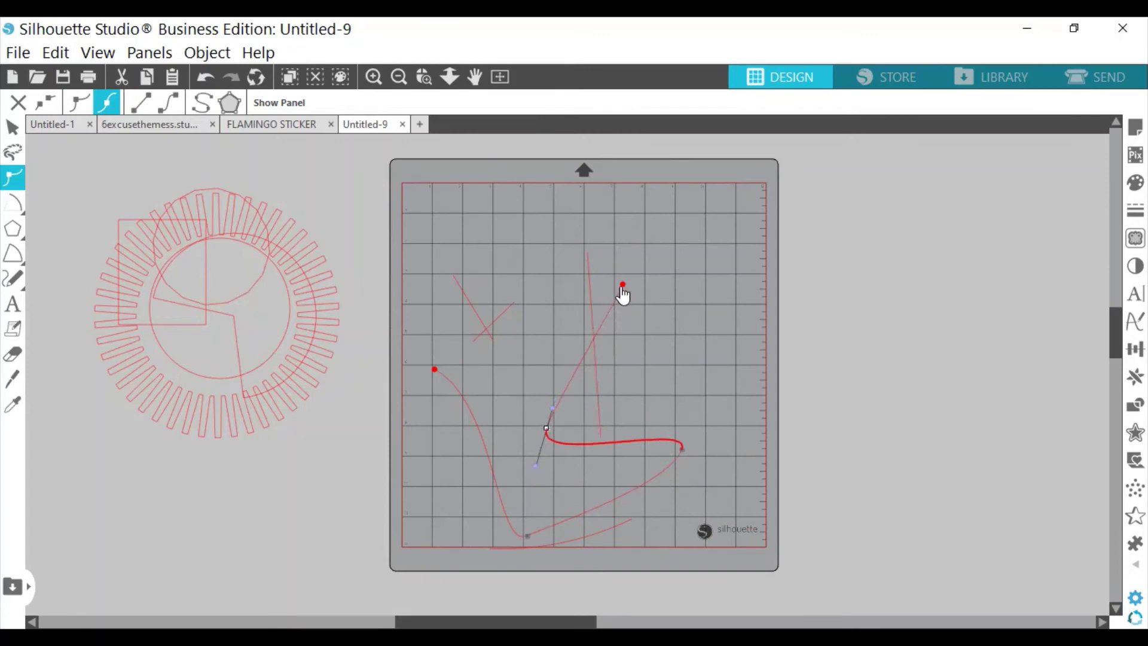
Add a point on the curve's upper right arm and pull it right, add one on the left arm and pull it down-left, and finish point editing.
left_click_drag(605, 333, 647, 381)
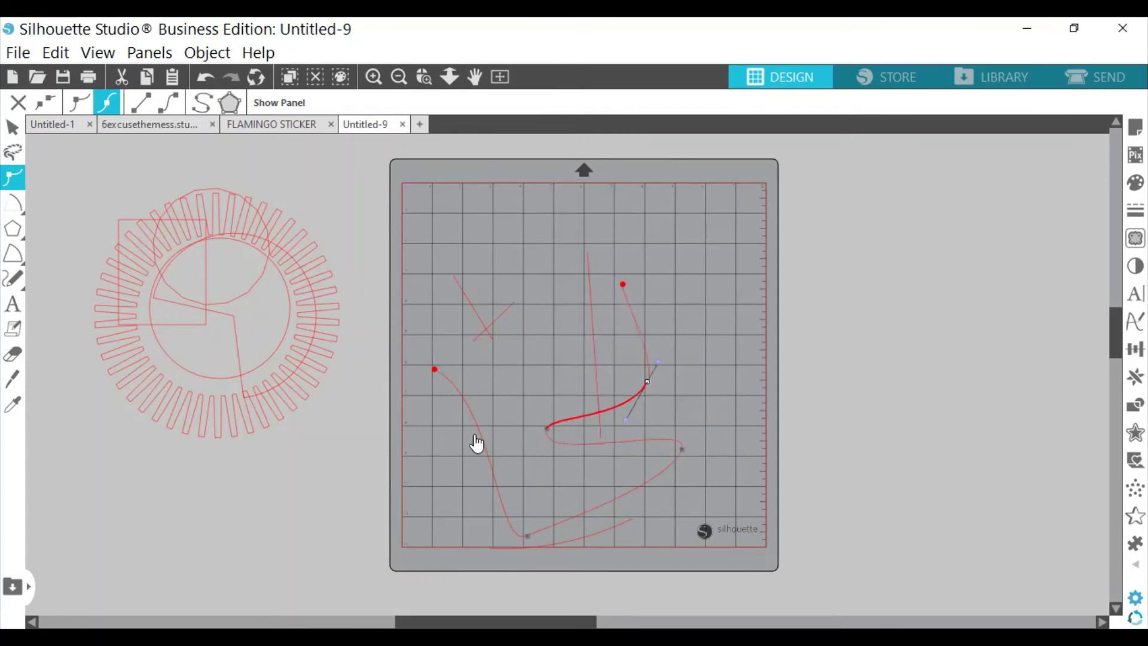
left_click_drag(482, 437, 431, 458)
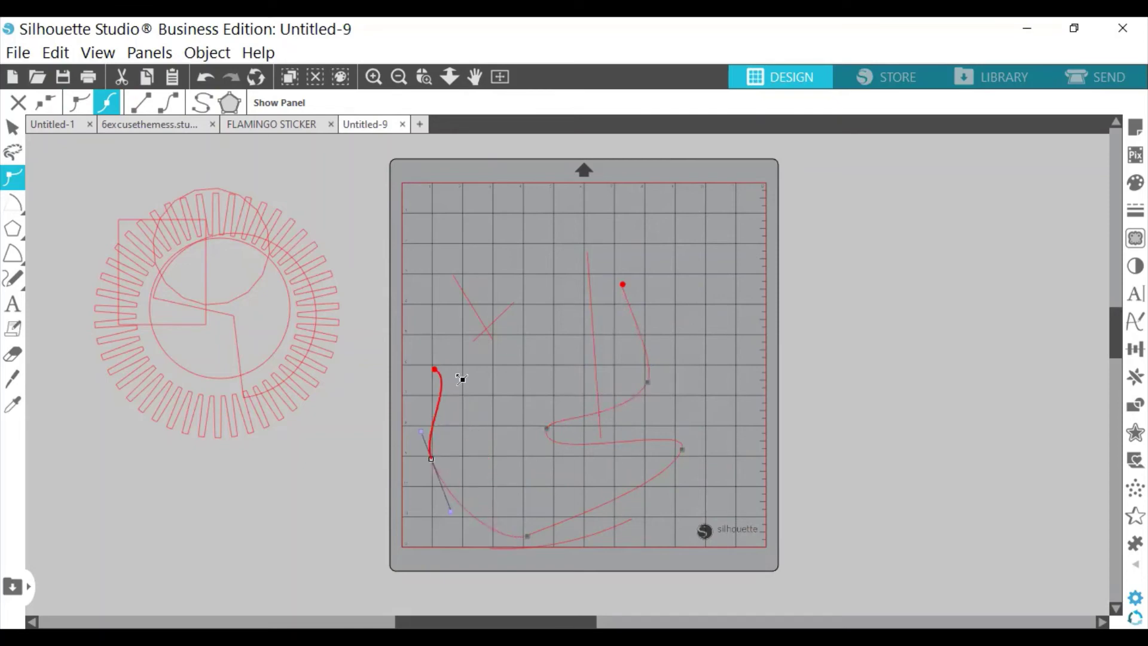
left_click(429, 361)
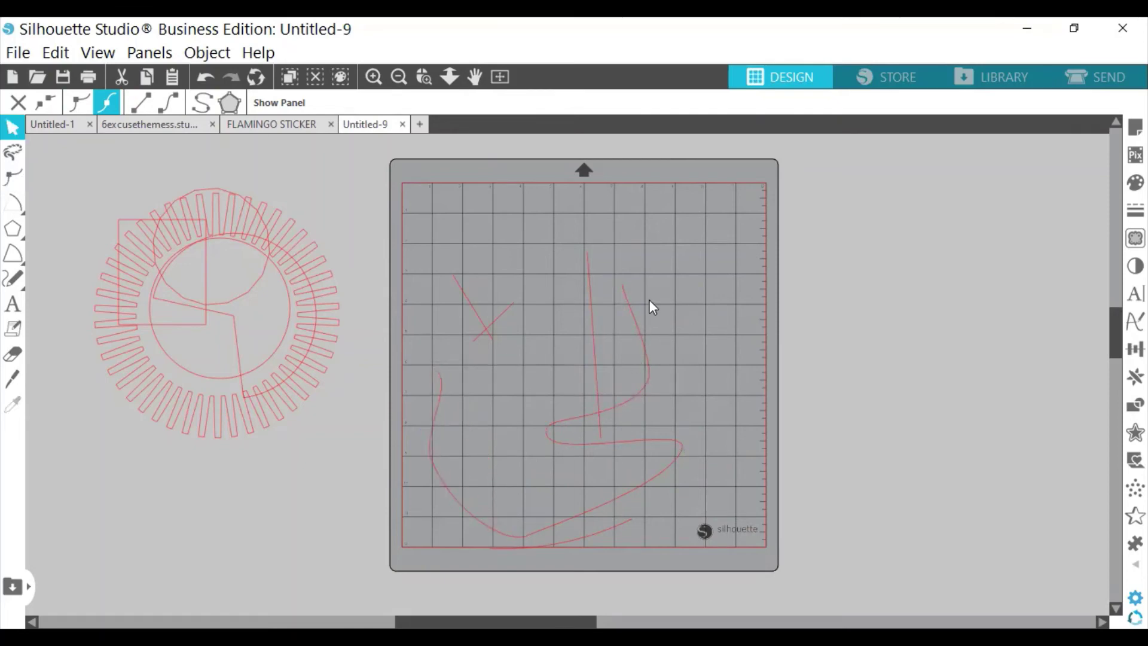
Select the reshaped curve by itself and move it off the mat onto the spiky ring beside it.
left_click(634, 327)
left_click_drag(635, 326, 630, 327)
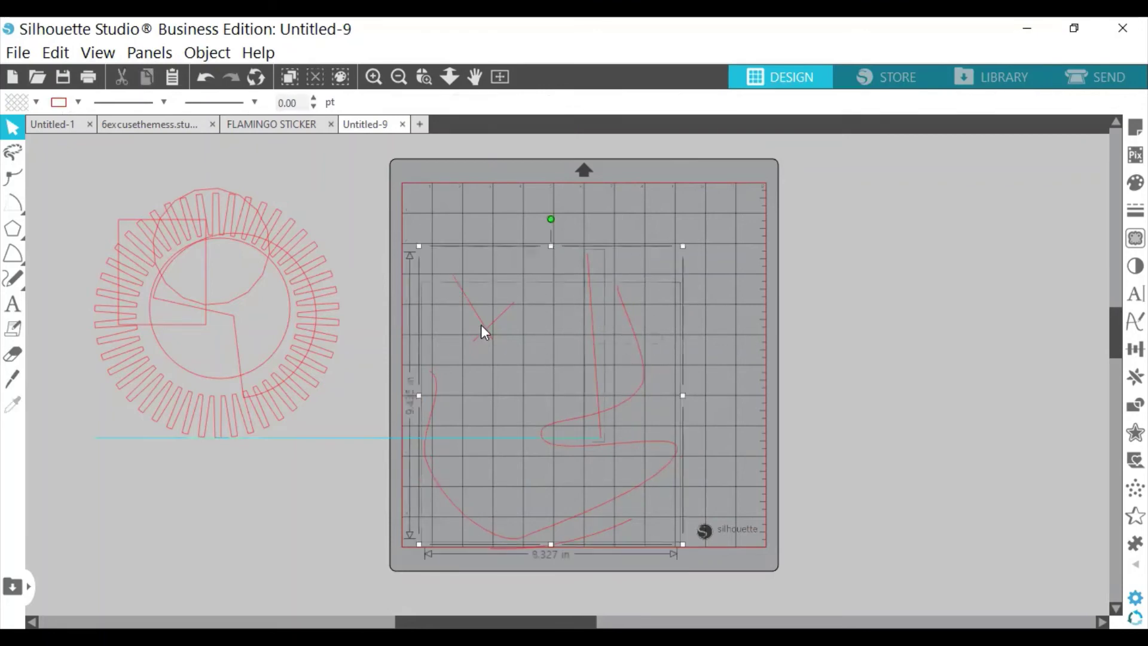
left_click(302, 308)
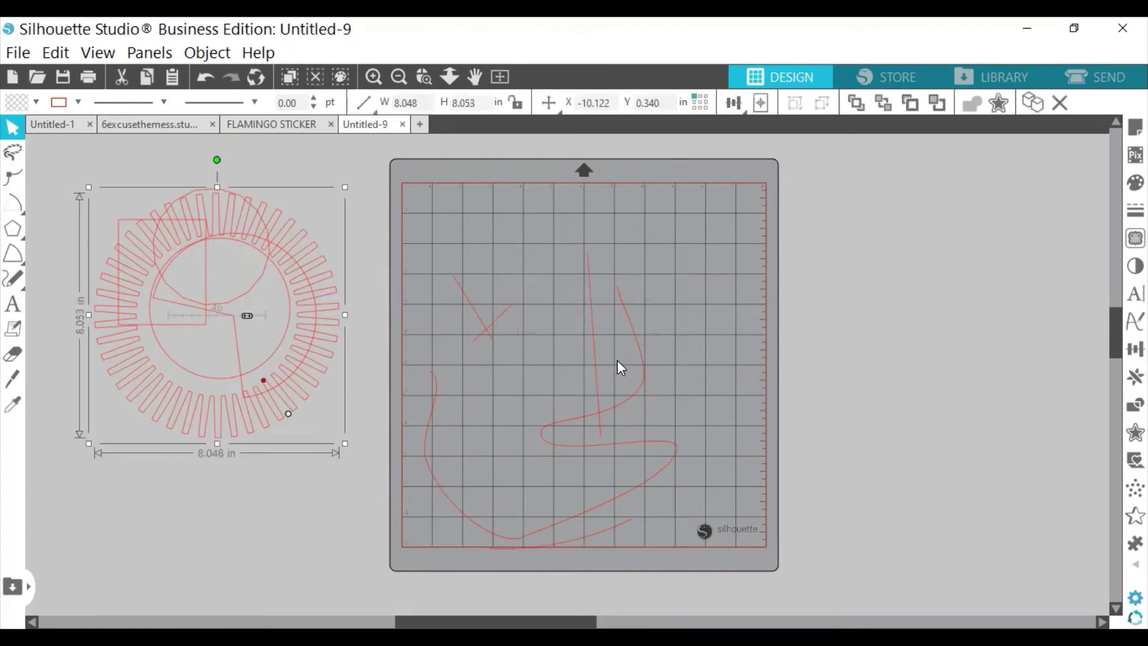
left_click(632, 370)
left_click(637, 393)
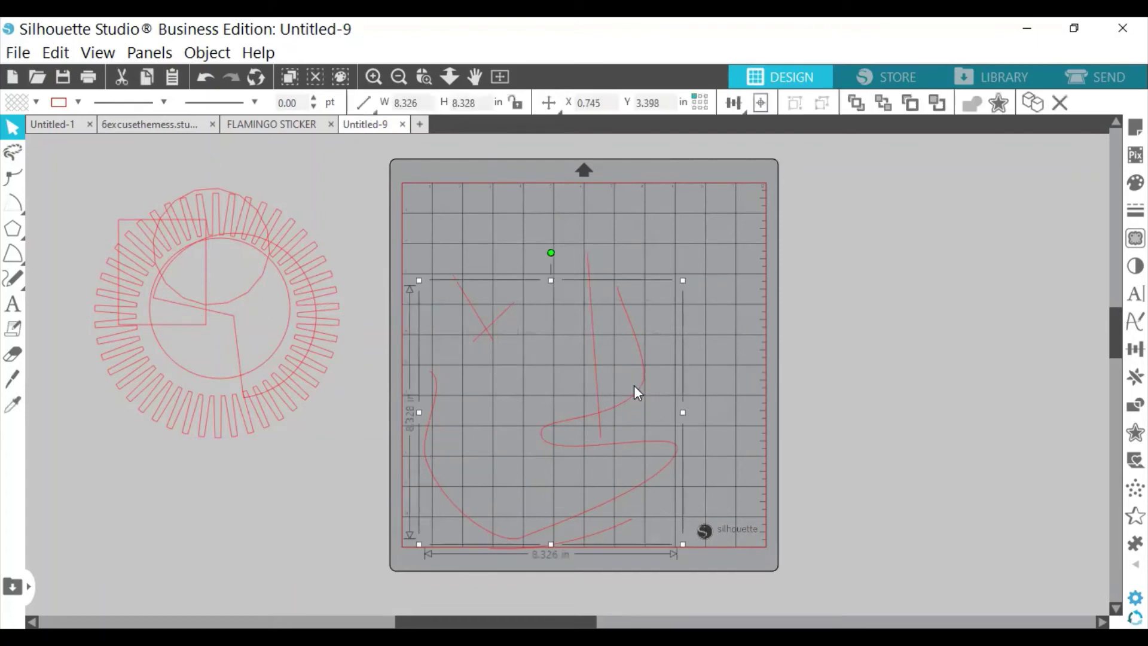
left_click_drag(456, 371, 290, 326)
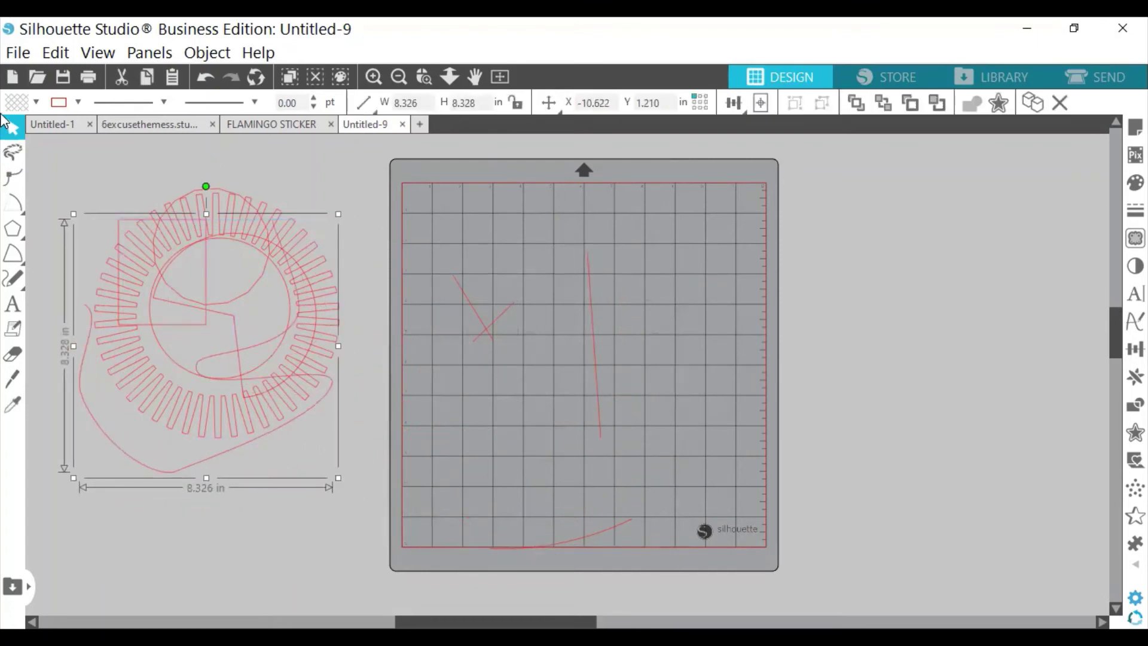
Draw a rectangle with cut corners, about 7.8 by 6.5 in, across the mat's right half and fill it with dark navy.
left_click(13, 153)
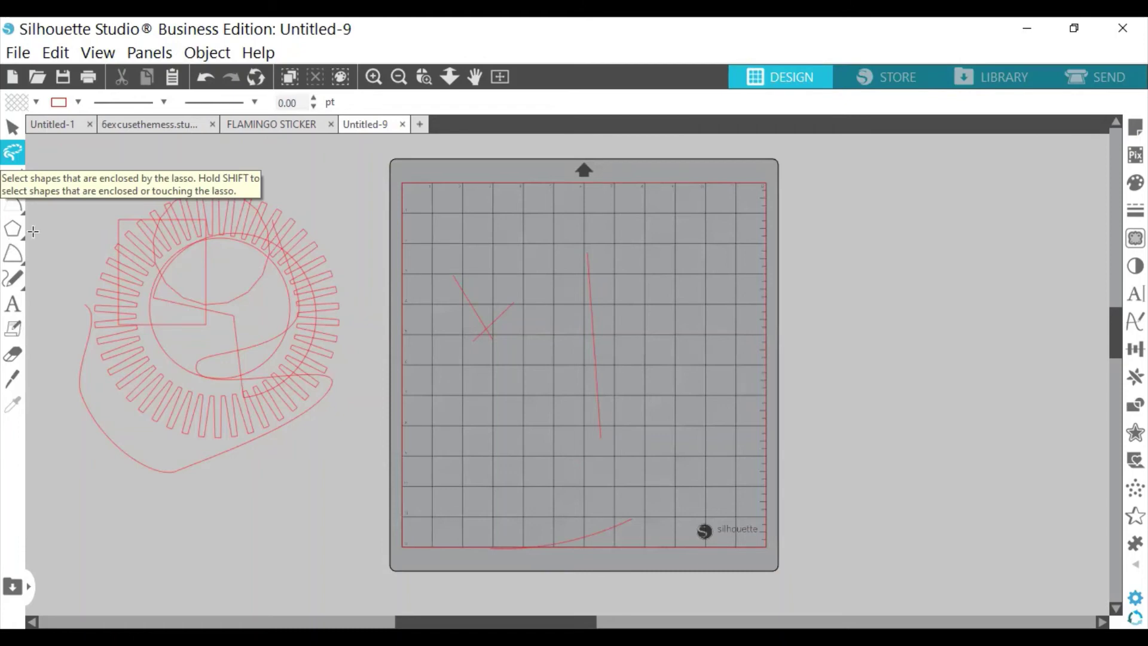
mouse_move(14, 250)
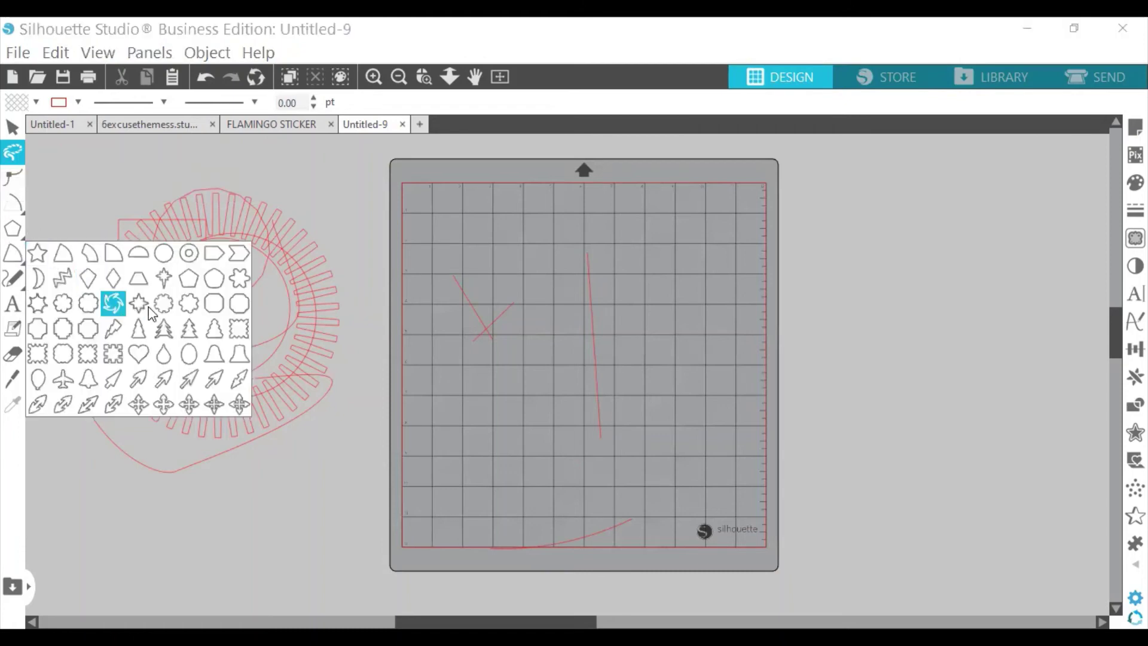
left_click(212, 305)
left_click_drag(595, 233, 831, 438)
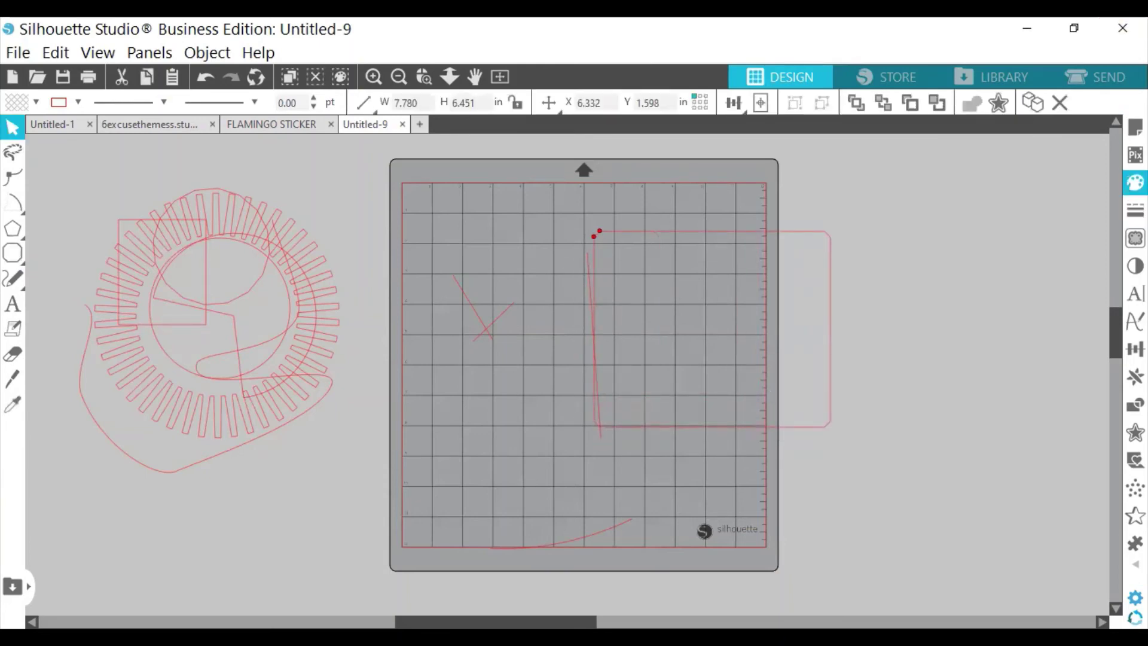
left_click(1135, 182)
left_click(1029, 202)
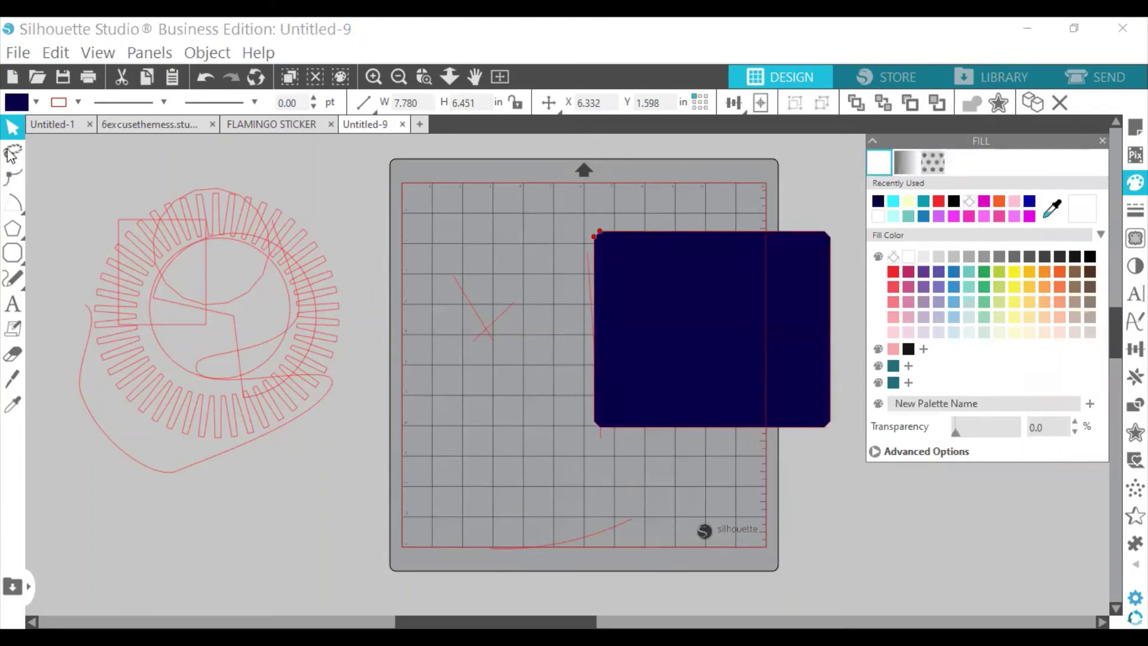
Lasso-select the navy shape together with the straight line beside it and move both left toward the middle of the mat.
left_click(11, 154)
mouse_move(615, 230)
left_mouse_down()
mouse_move(674, 370)
mouse_move(663, 413)
mouse_move(624, 455)
mouse_move(587, 451)
mouse_move(555, 385)
mouse_move(549, 266)
mouse_move(596, 207)
left_mouse_up()
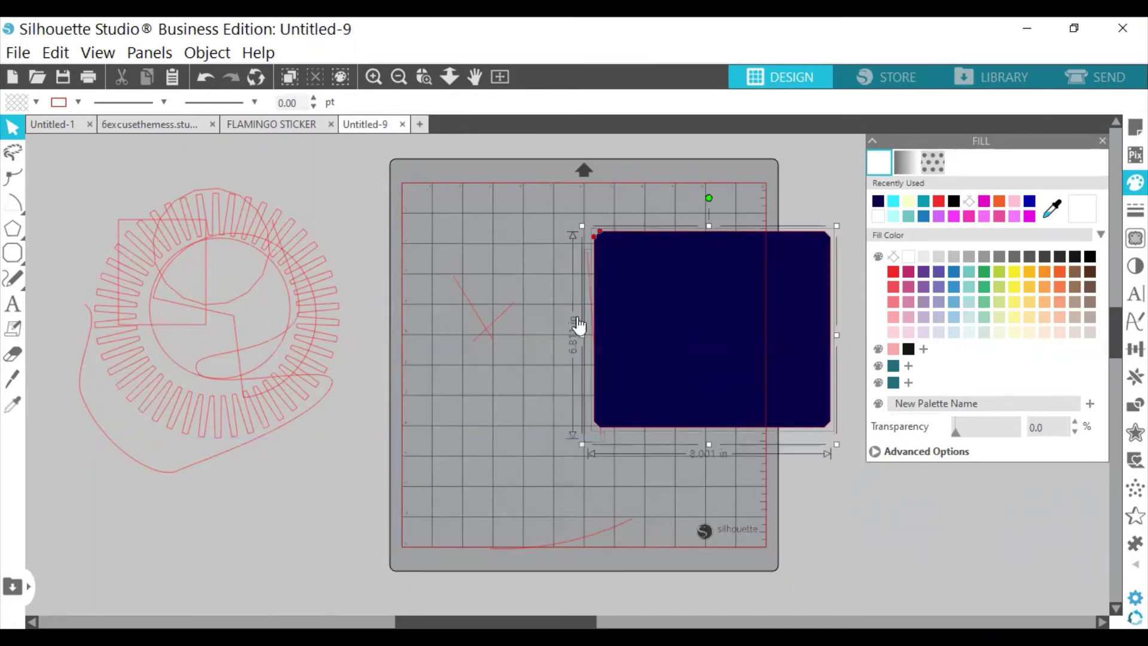
left_click_drag(618, 348, 459, 367)
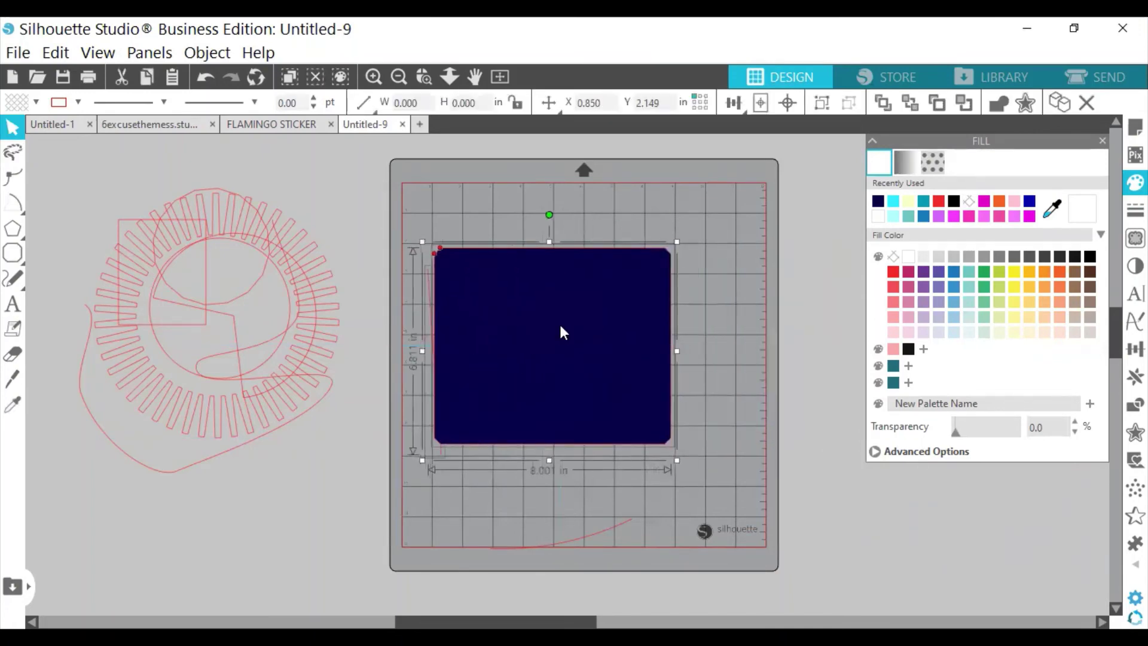
Lasso-select the navy shape on its own, move it to the mat's lower right area, and deselect it.
left_click(13, 155)
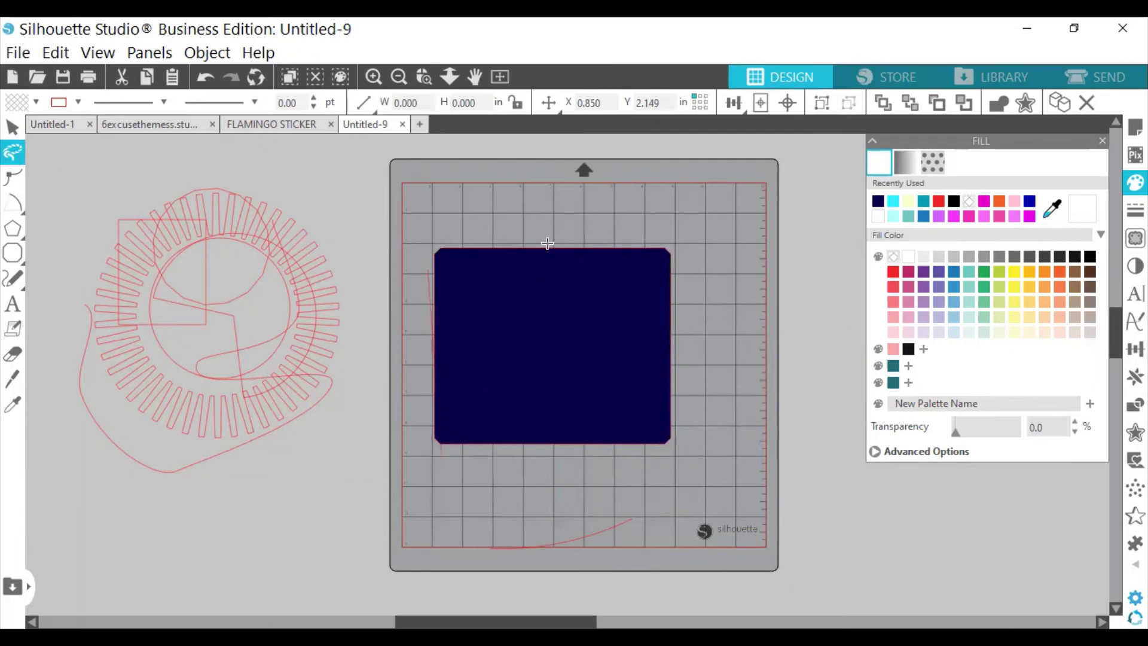
mouse_move(547, 243)
left_mouse_down()
mouse_move(551, 208)
mouse_move(522, 377)
mouse_move(649, 472)
mouse_move(706, 323)
mouse_move(694, 245)
mouse_move(545, 205)
left_mouse_up()
left_click_drag(644, 379, 715, 462)
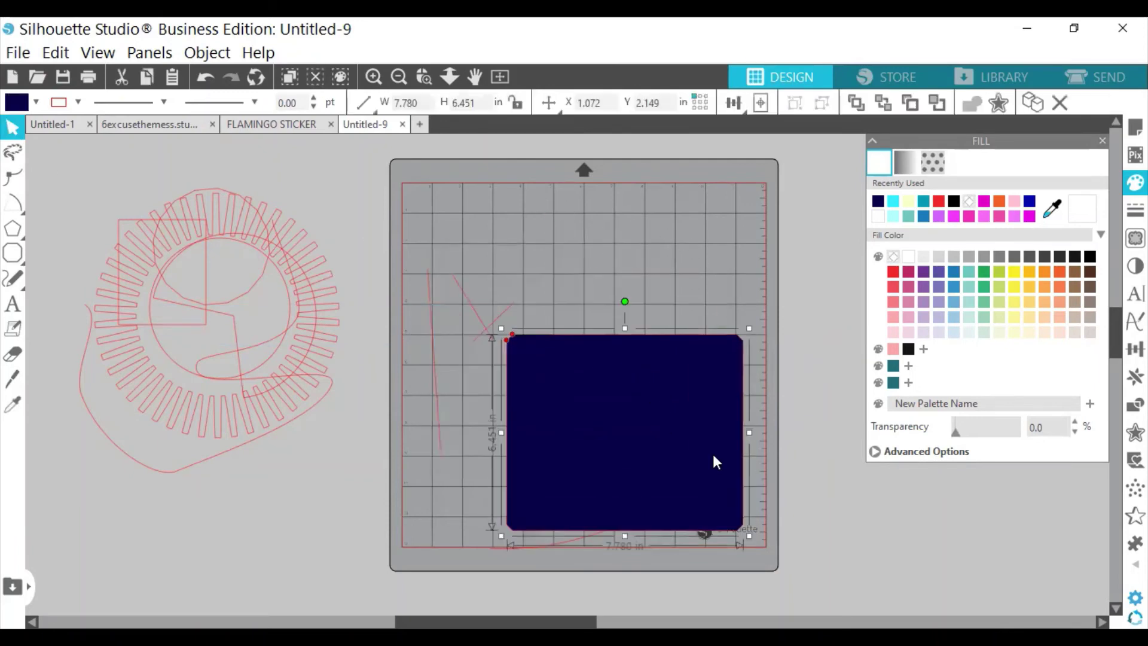
key("Escape")
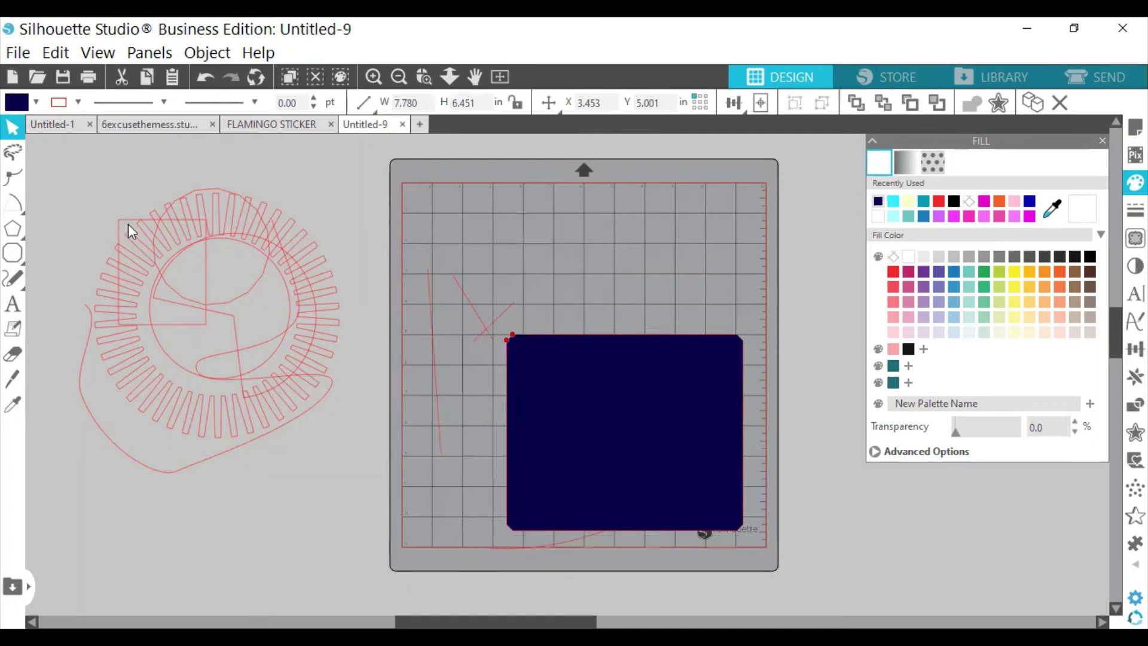
Draw a tall ellipse about 2.4 by 6.5 in partly over the navy shape and select it with the lasso.
left_click(13, 229)
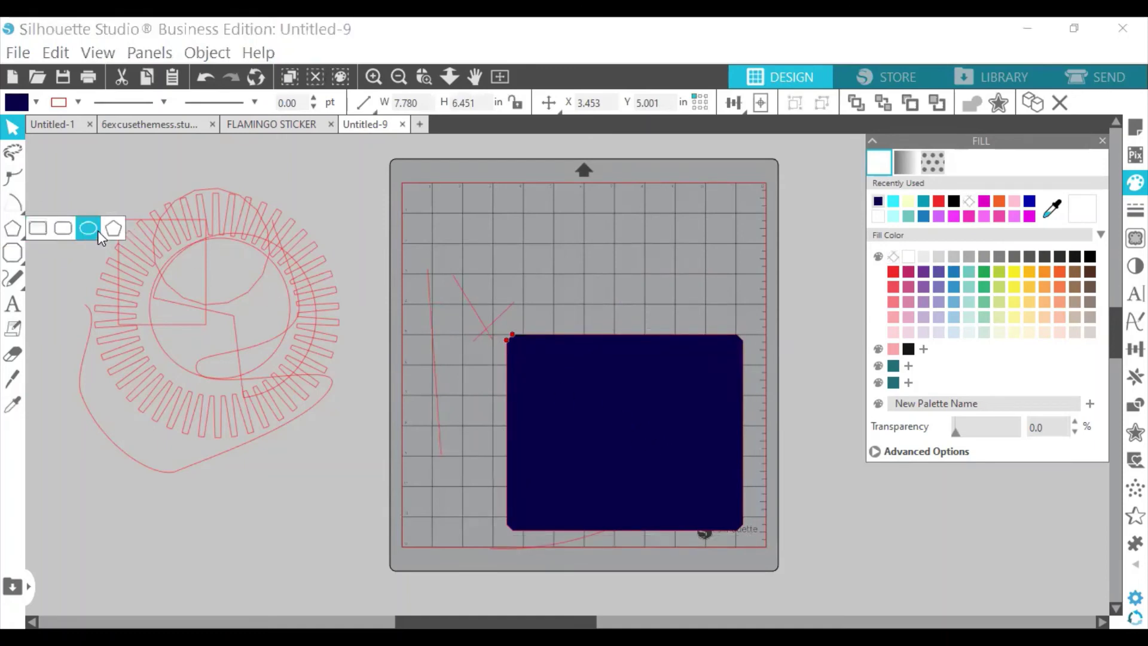
left_click(95, 234)
left_click_drag(602, 232, 678, 438)
left_click(13, 152)
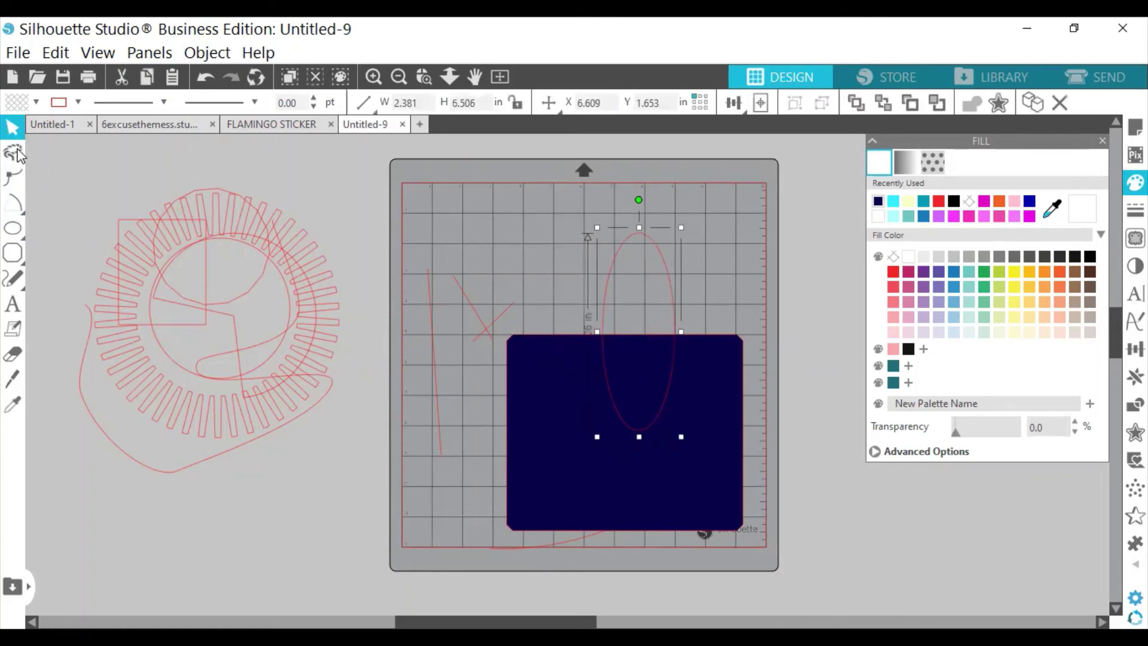
mouse_move(552, 218)
left_mouse_down()
mouse_move(684, 336)
mouse_move(733, 276)
mouse_move(681, 202)
mouse_move(562, 212)
mouse_move(554, 233)
left_mouse_up()
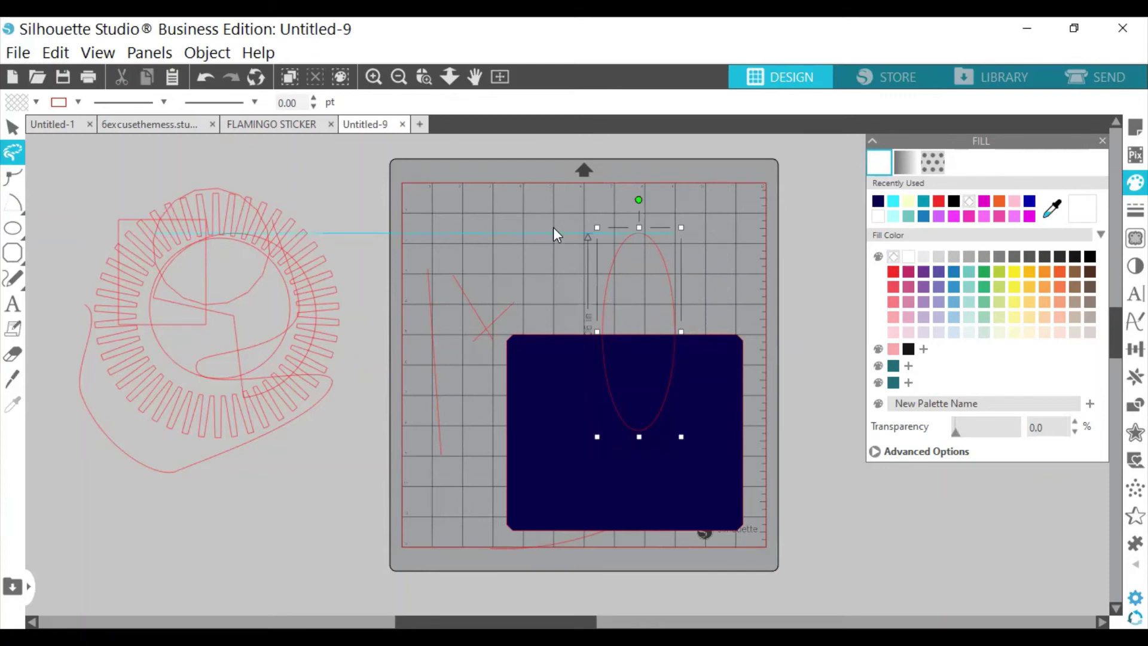
Move the ellipse over the left part of the navy shape and delete it.
left_click_drag(602, 317, 479, 351)
left_click(562, 400)
left_click_drag(571, 417, 589, 441)
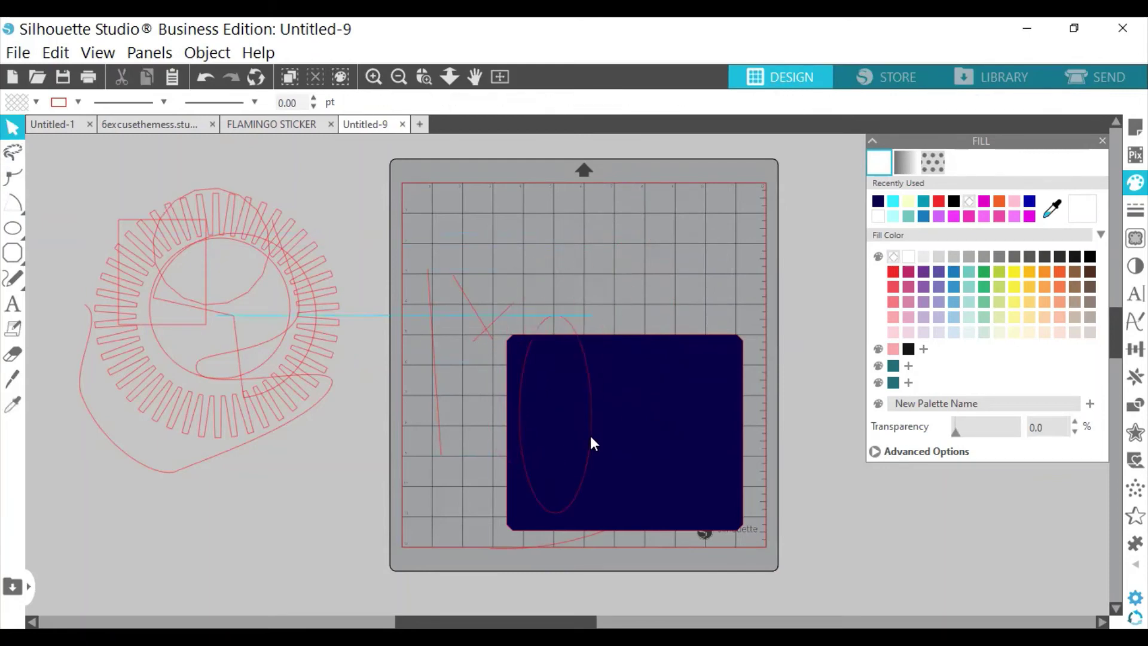
left_click(592, 446)
right_click(592, 445)
left_click(633, 297)
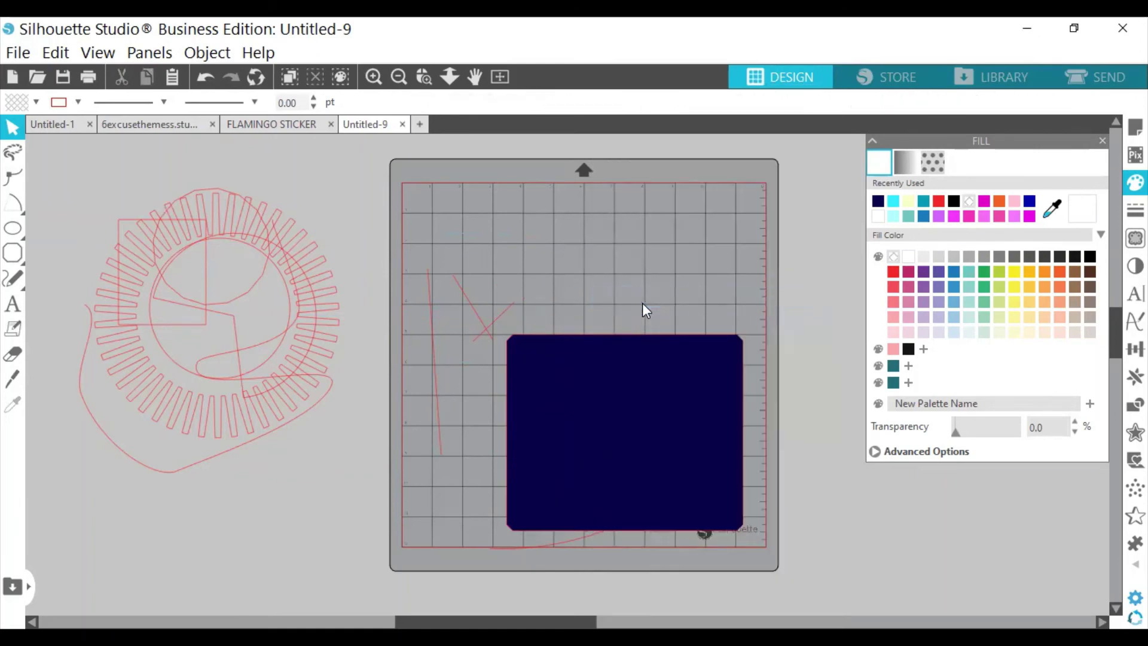
right_click(359, 363)
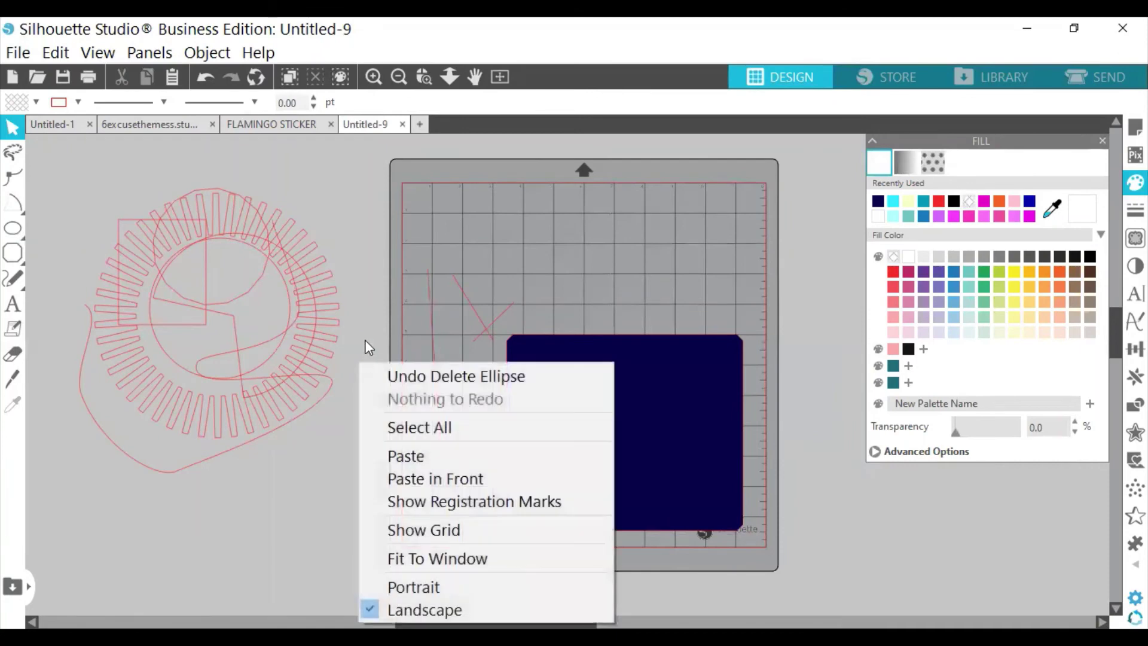
left_click(712, 396)
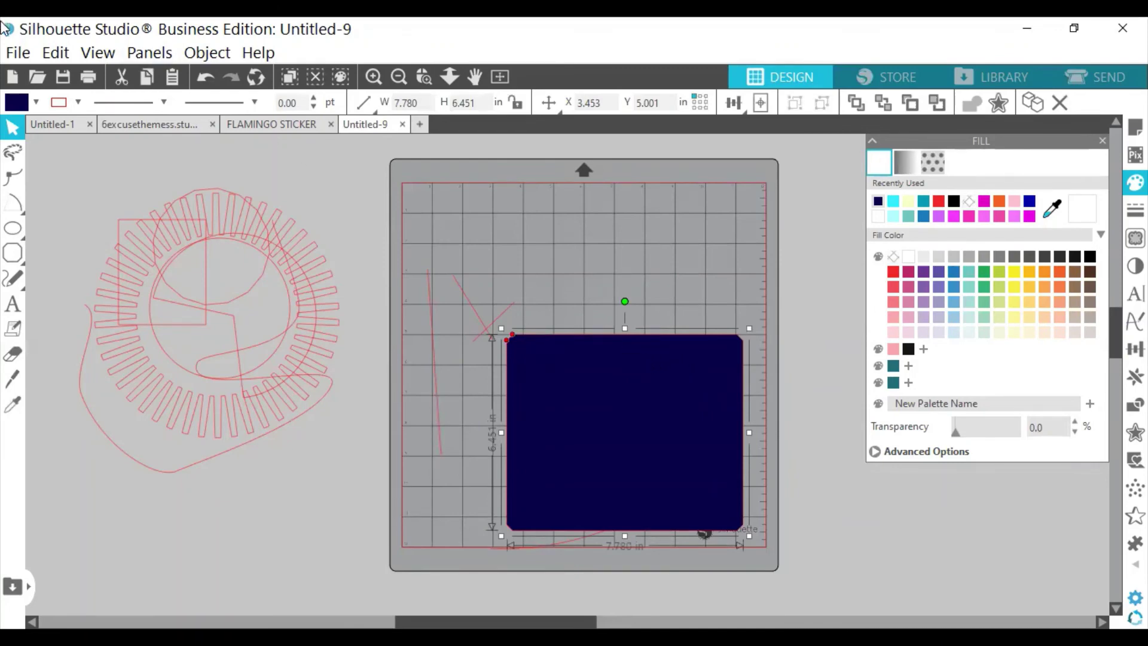
Open the image A9269862-E7B9-42AB-A7C4-9F493B289D17 from the Downloads folder.
left_click(18, 53)
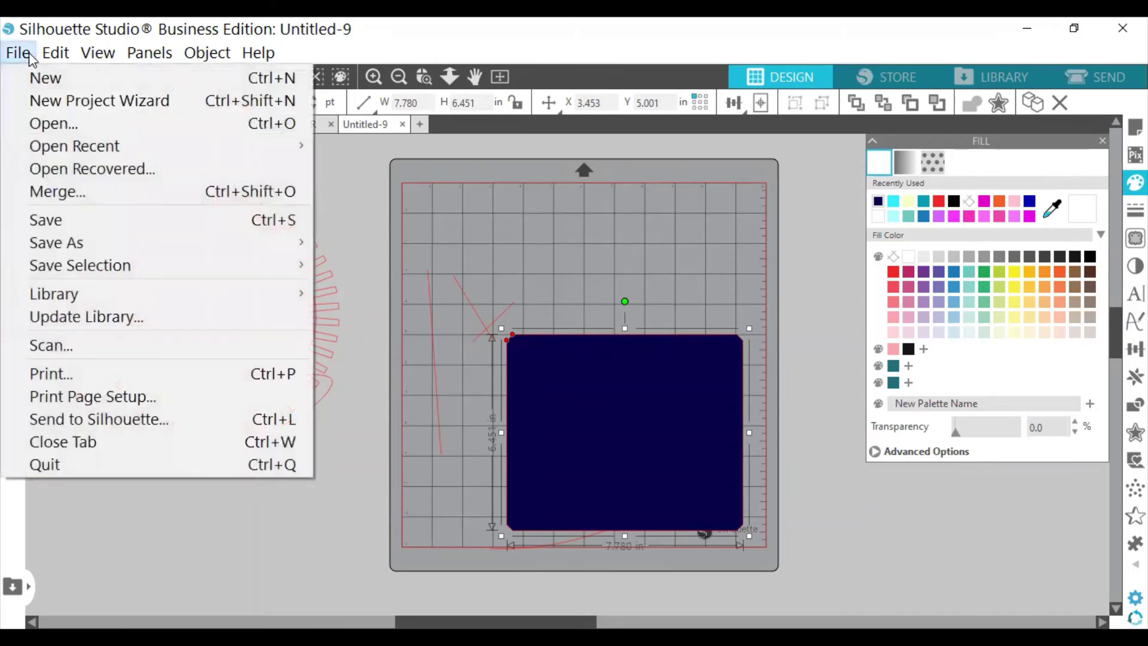
left_click(76, 125)
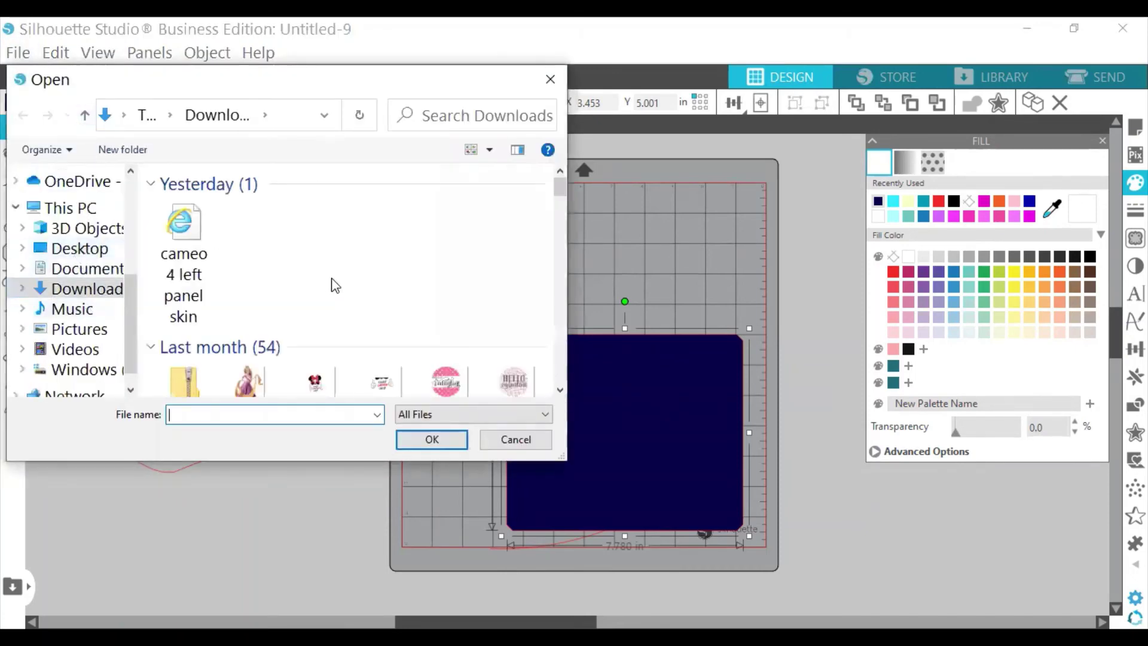
left_click(312, 382)
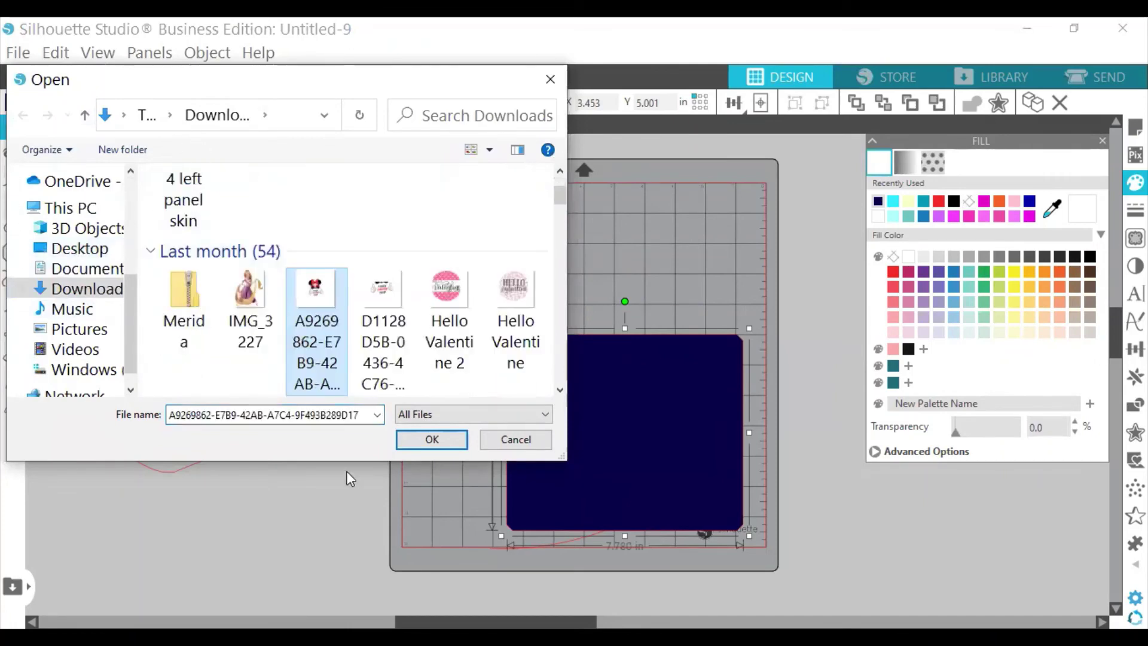
left_click(437, 443)
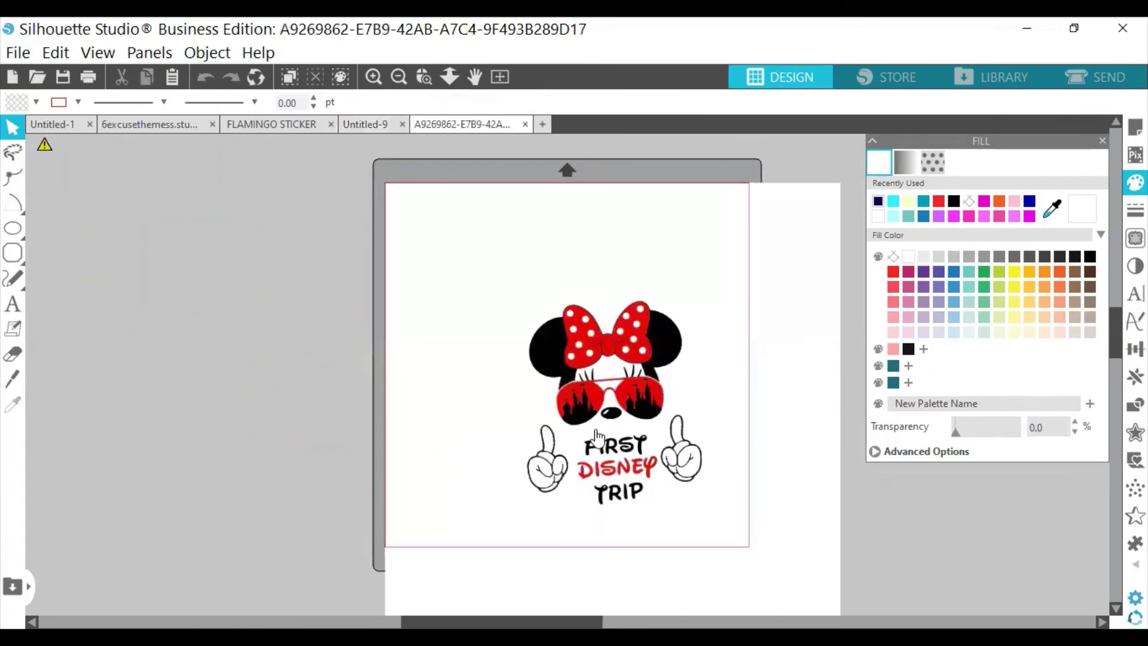
Merge the Downloads image whose name begins D1128D5B-0436-4C76 into the open First Disney Trip design.
left_click(11, 51)
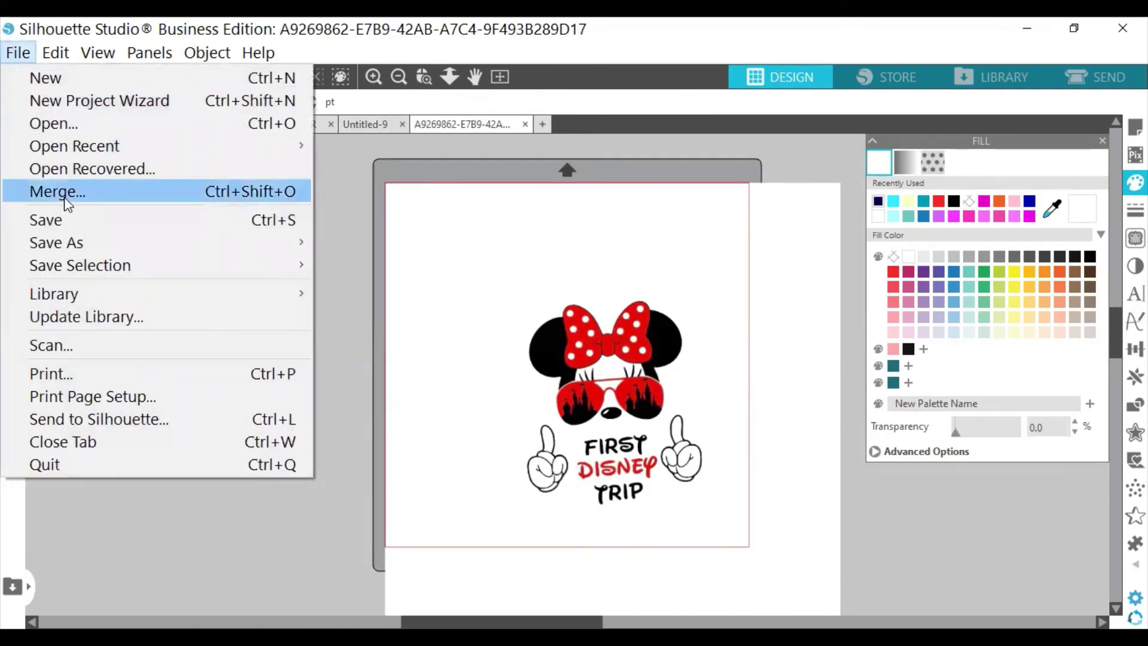
left_click(63, 197)
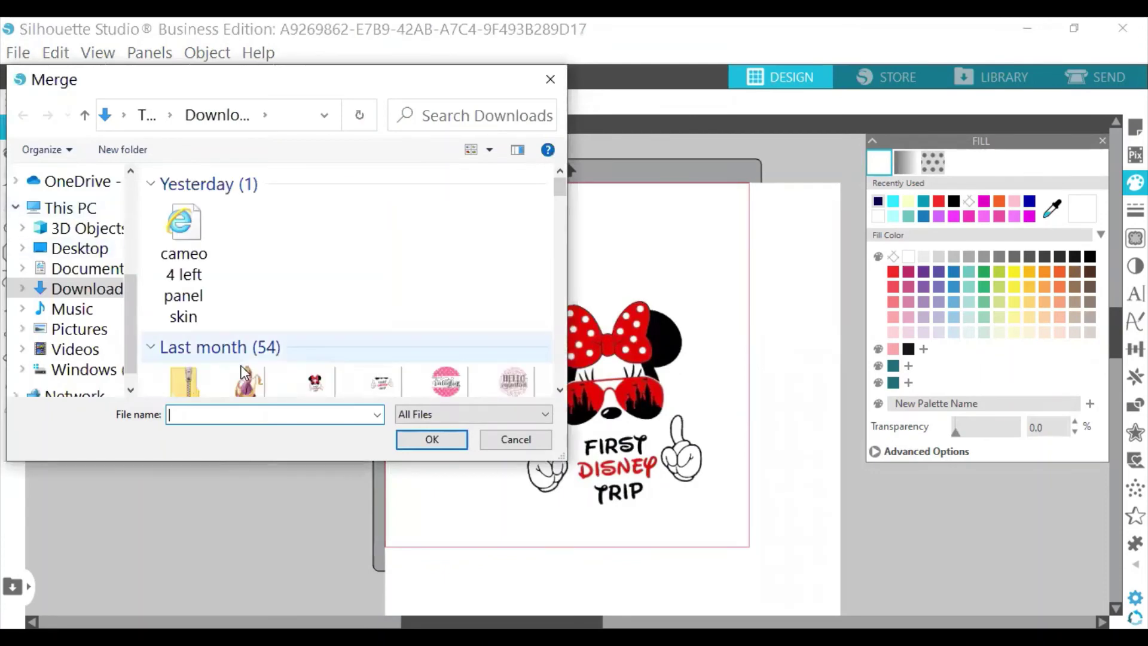
left_click(382, 382)
left_click(421, 443)
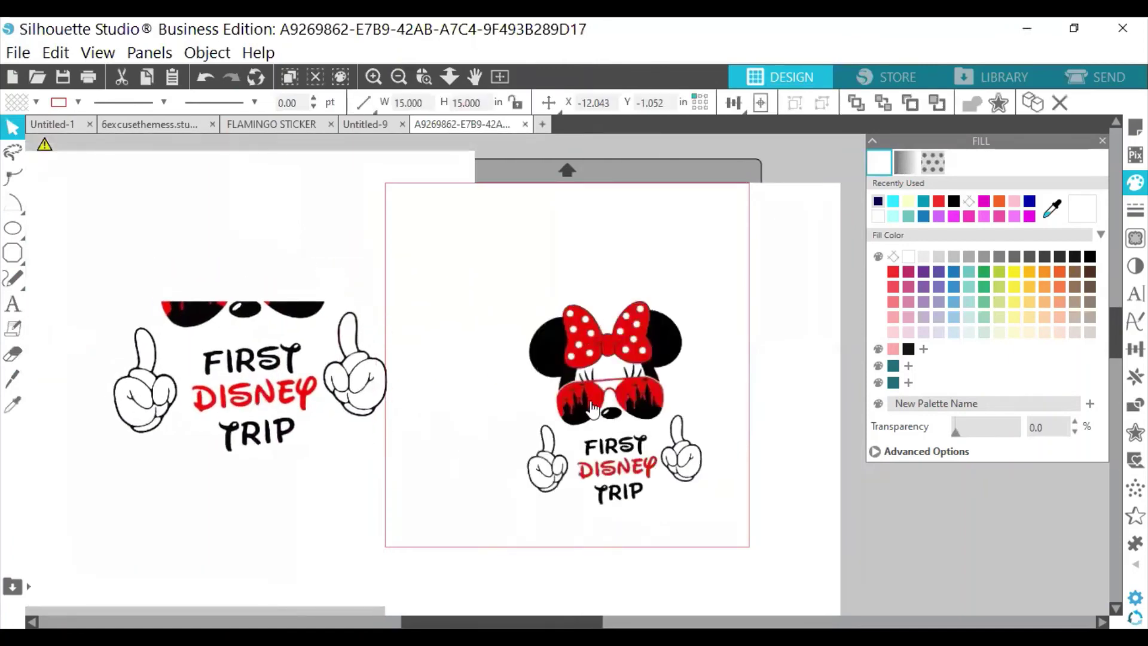
left_click(18, 53)
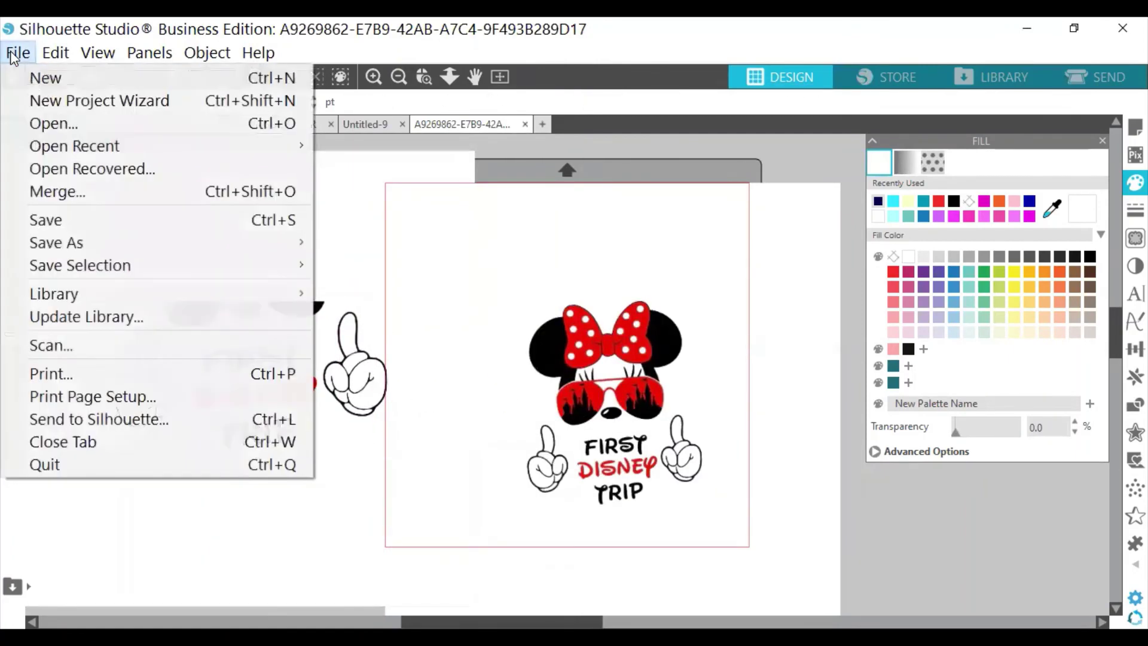
mouse_move(51, 305)
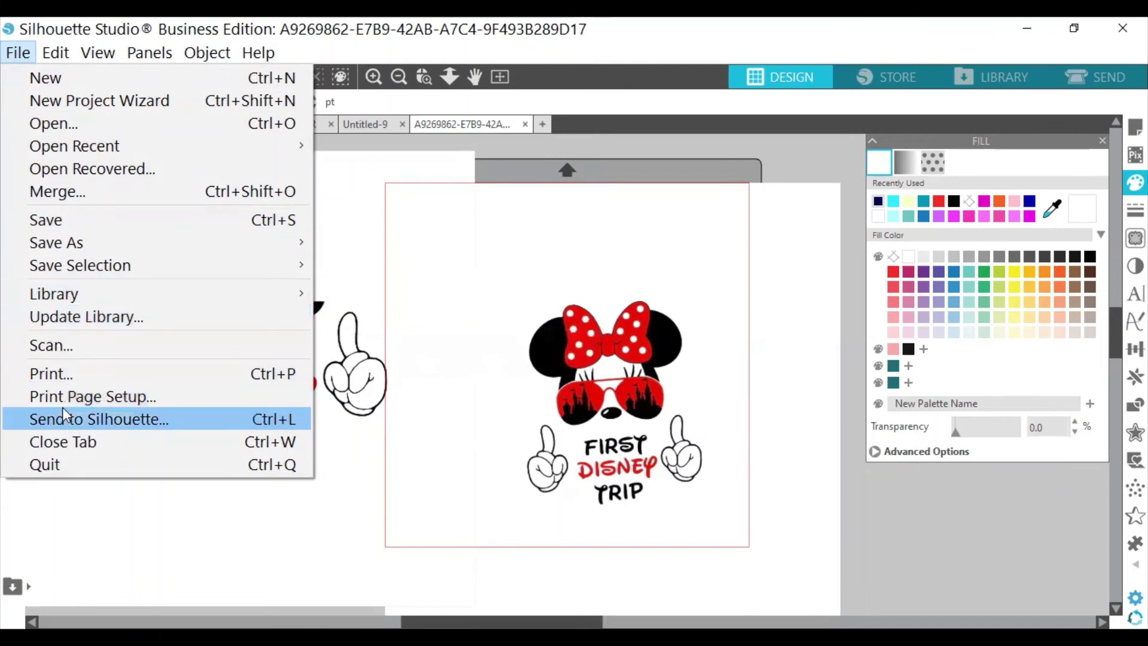
left_click(66, 55)
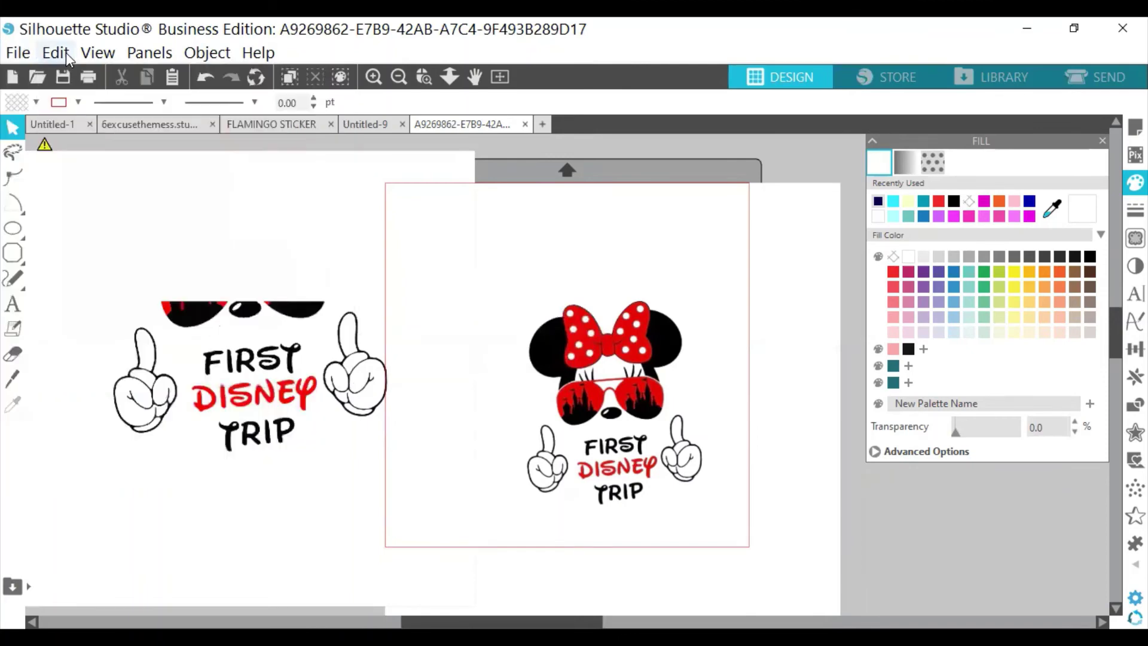
left_click(66, 55)
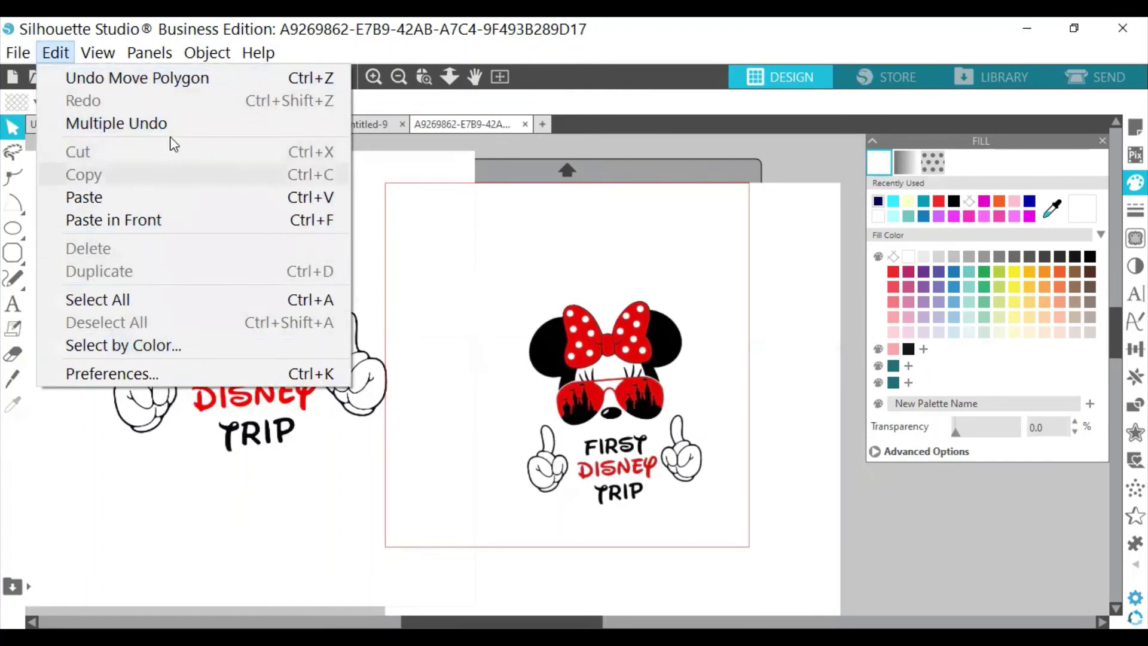
mouse_move(102, 57)
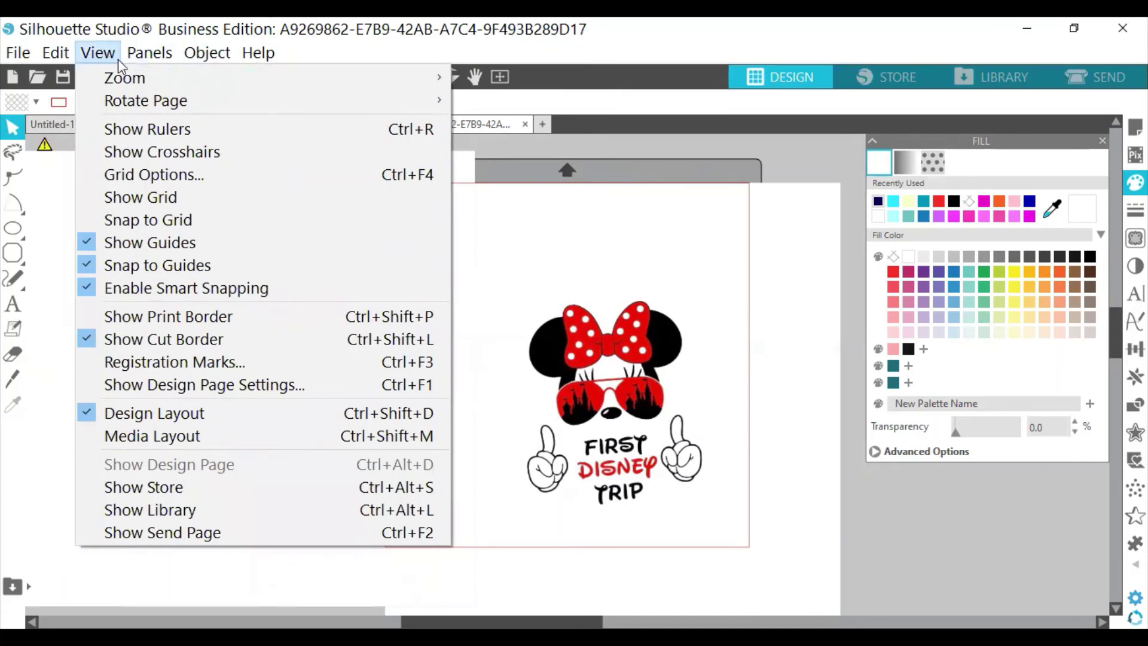
Show the Rhinestones settings.
mouse_move(149, 55)
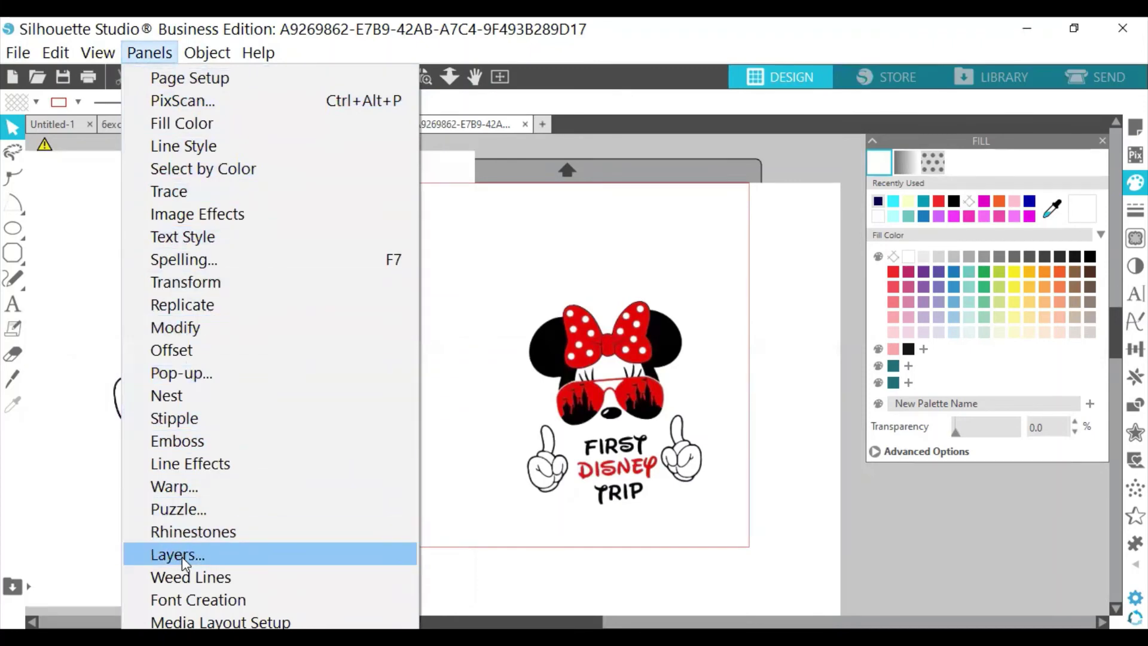
left_click(249, 532)
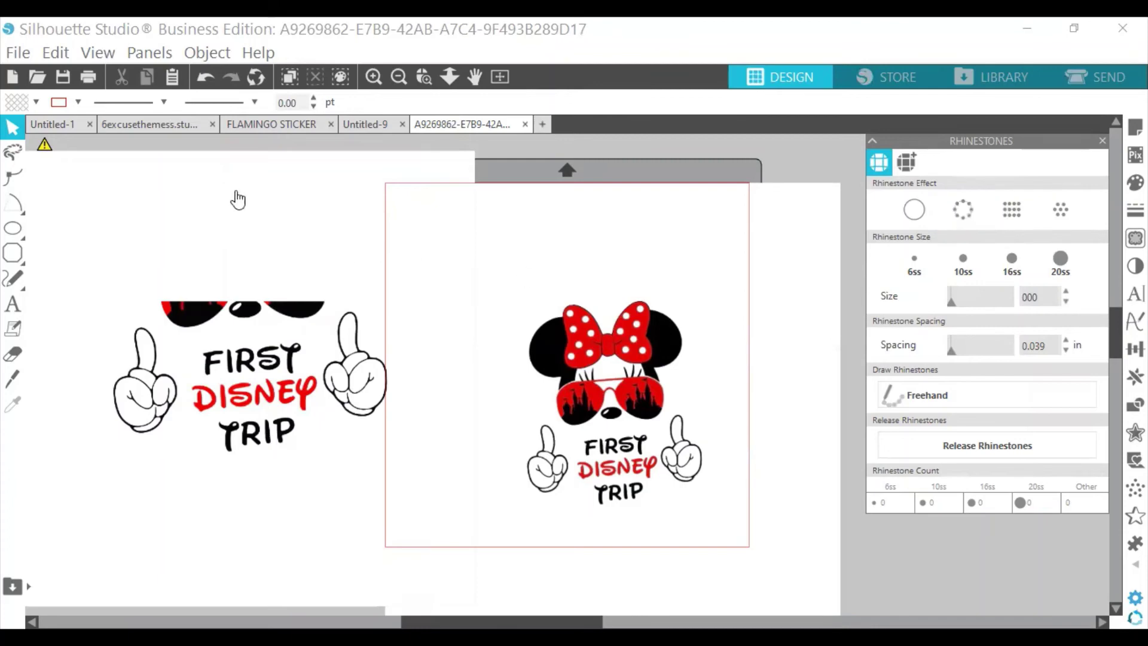
left_click(150, 53)
Examine the object commands for mirroring, arranging, aligning, rotating, replicating and modifying, as well as the help options.
left_click(206, 53)
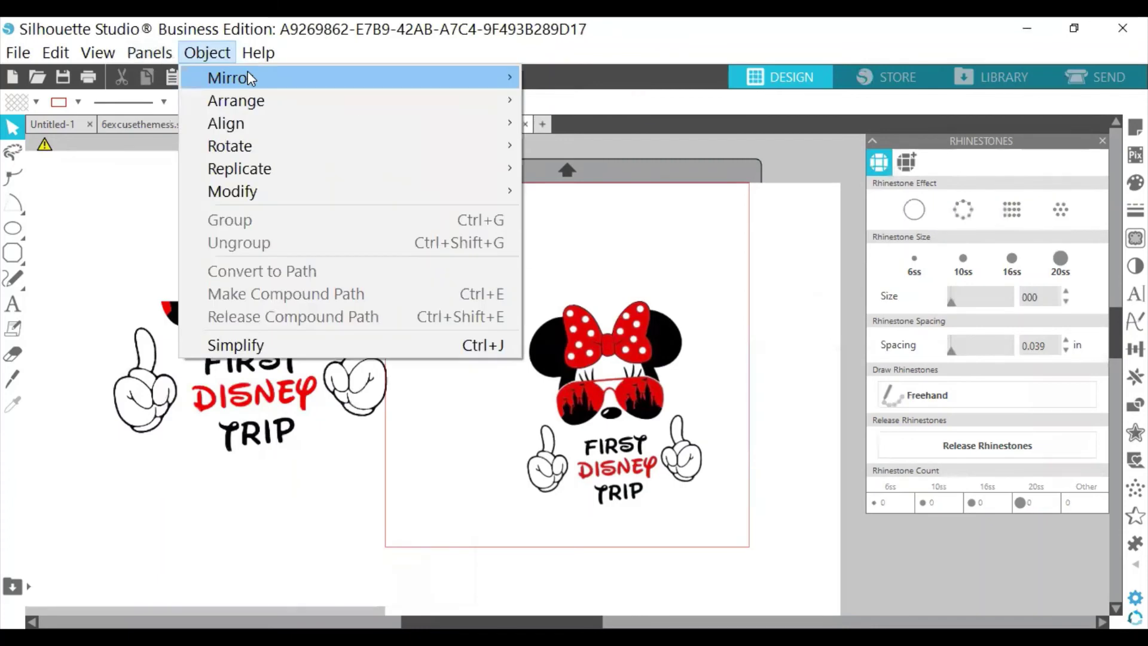
left_click(225, 56)
left_click(224, 57)
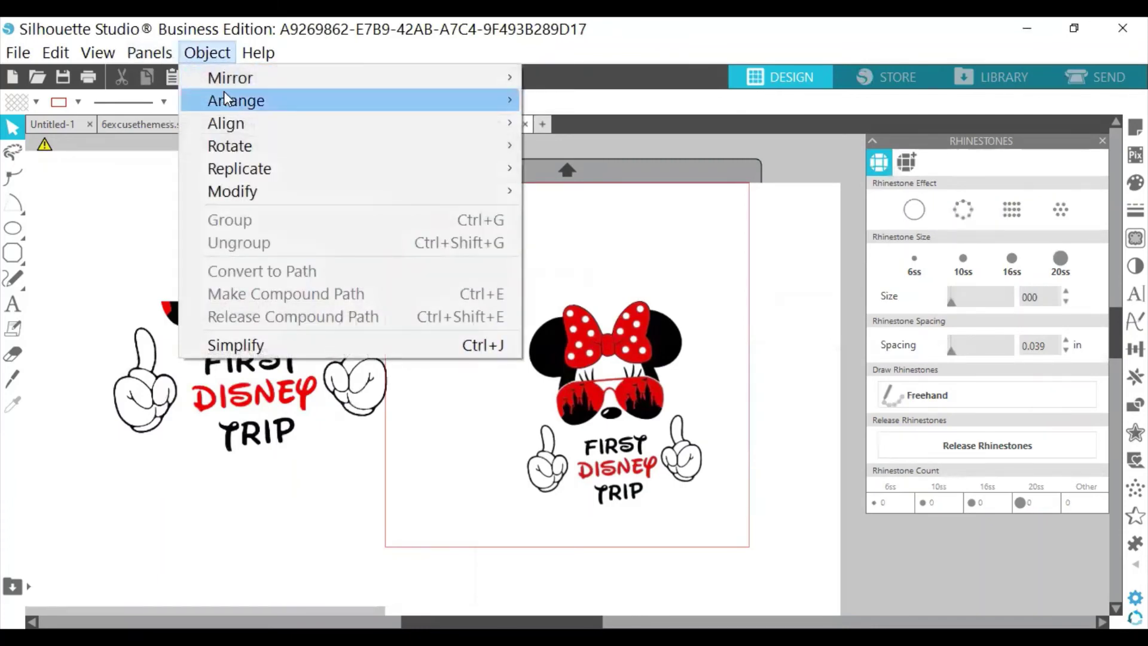
mouse_move(226, 88)
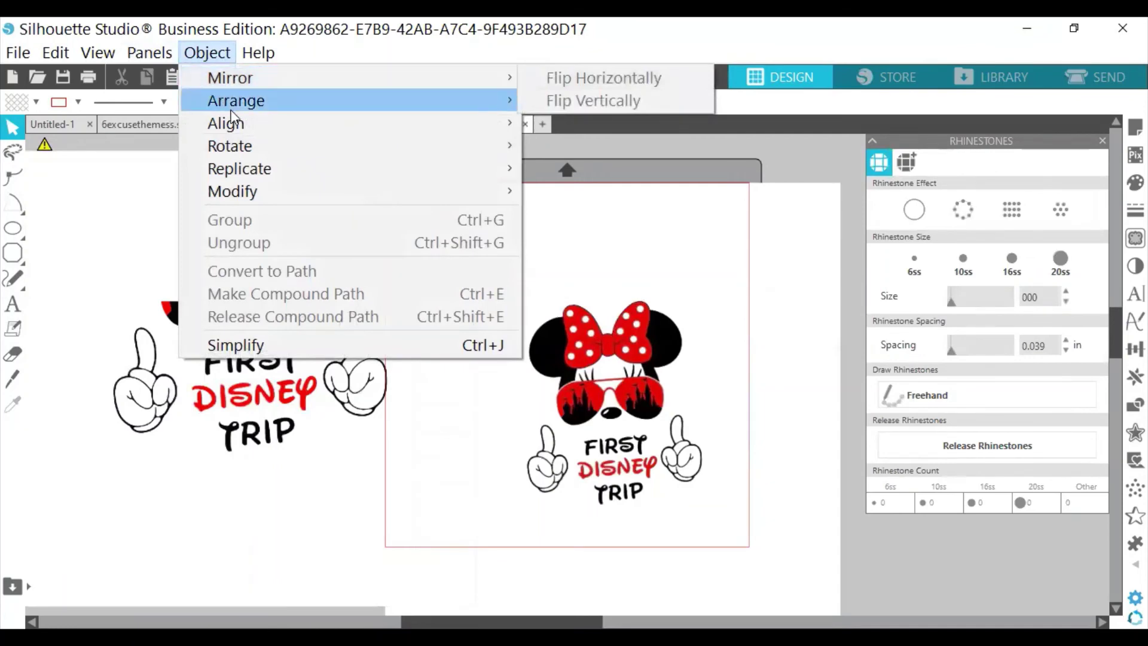
mouse_move(230, 110)
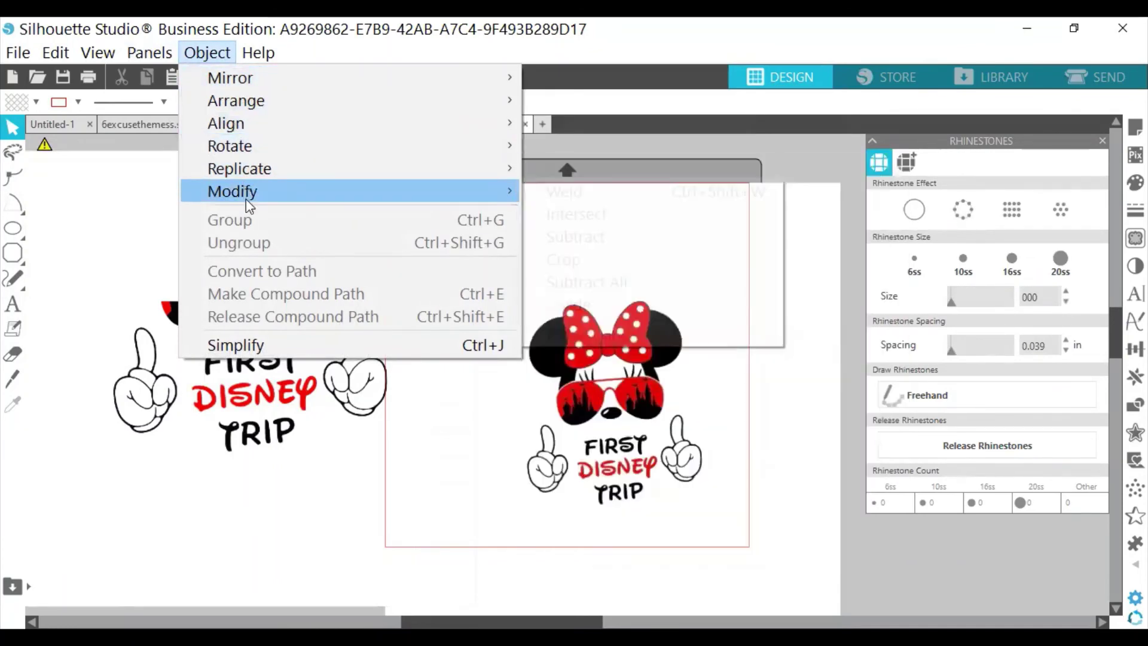
mouse_move(247, 202)
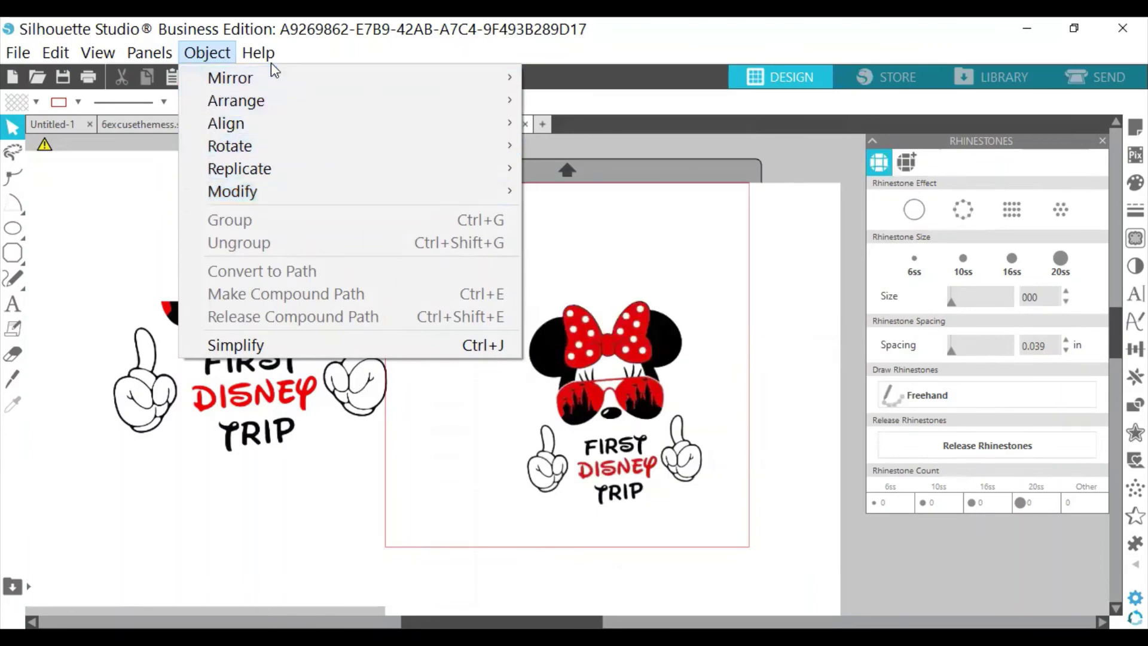
left_click(258, 53)
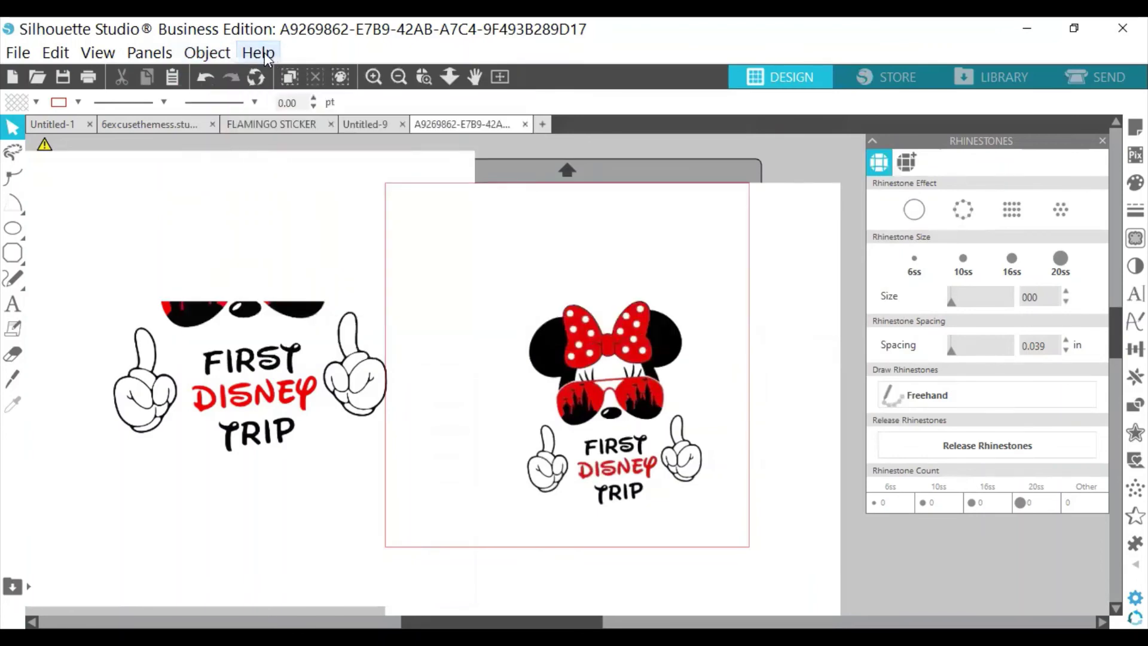
left_click(260, 54)
left_click(269, 77)
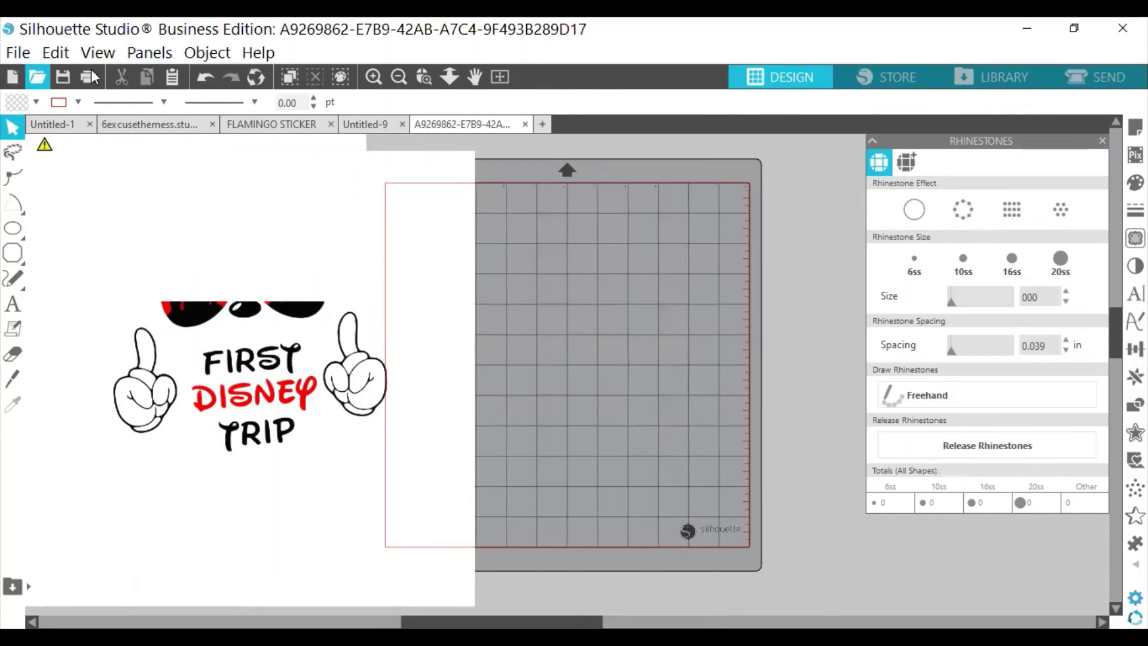
Look at the dialog for opening files and the design's print preview, closing both without opening or printing anything.
left_click(43, 83)
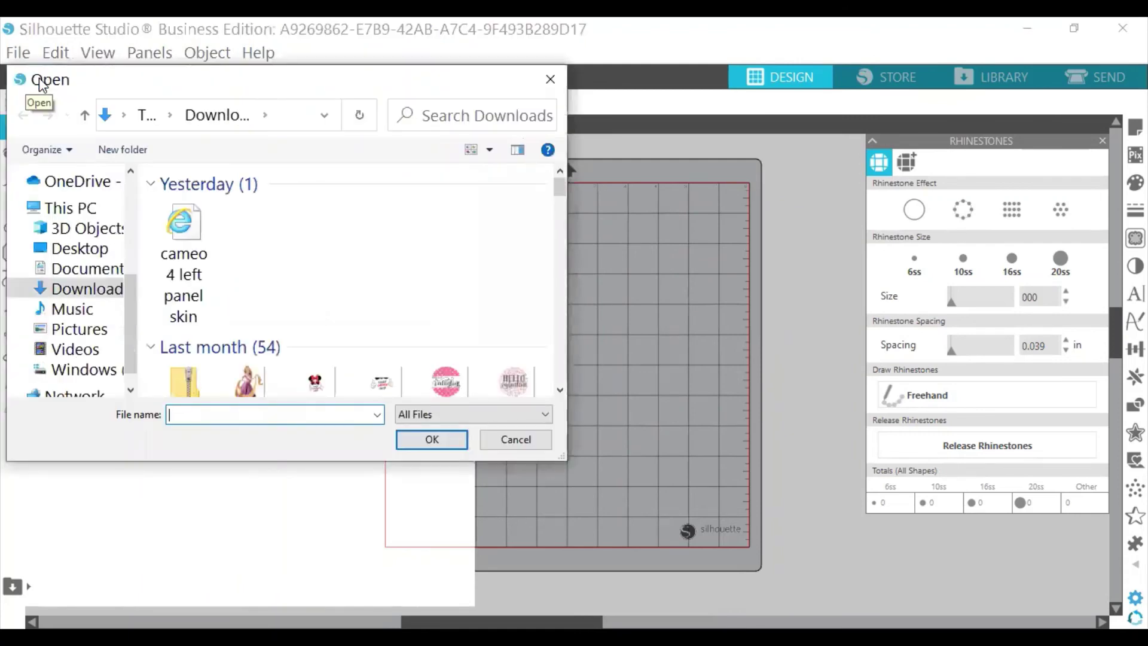
left_click(555, 81)
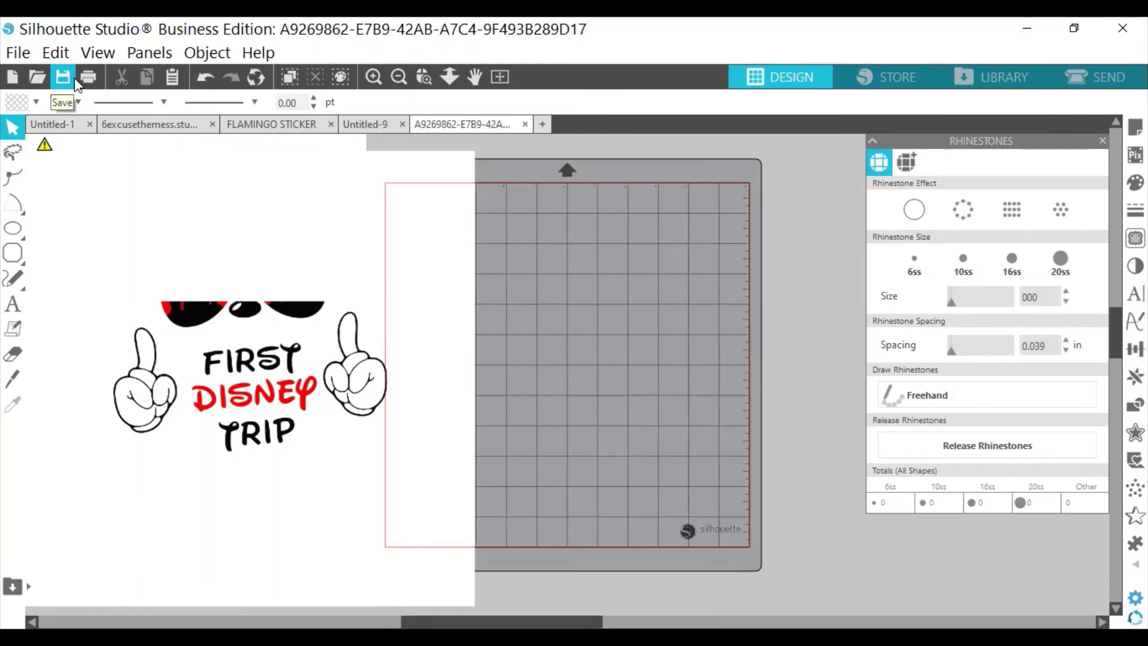
left_click(99, 54)
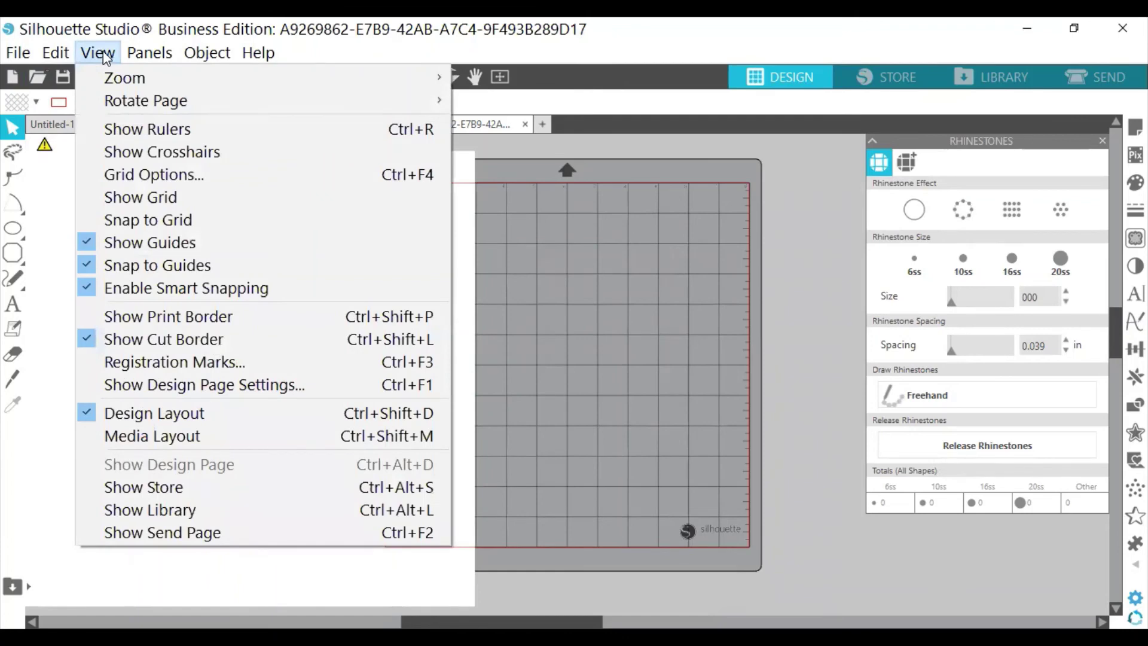
mouse_move(152, 58)
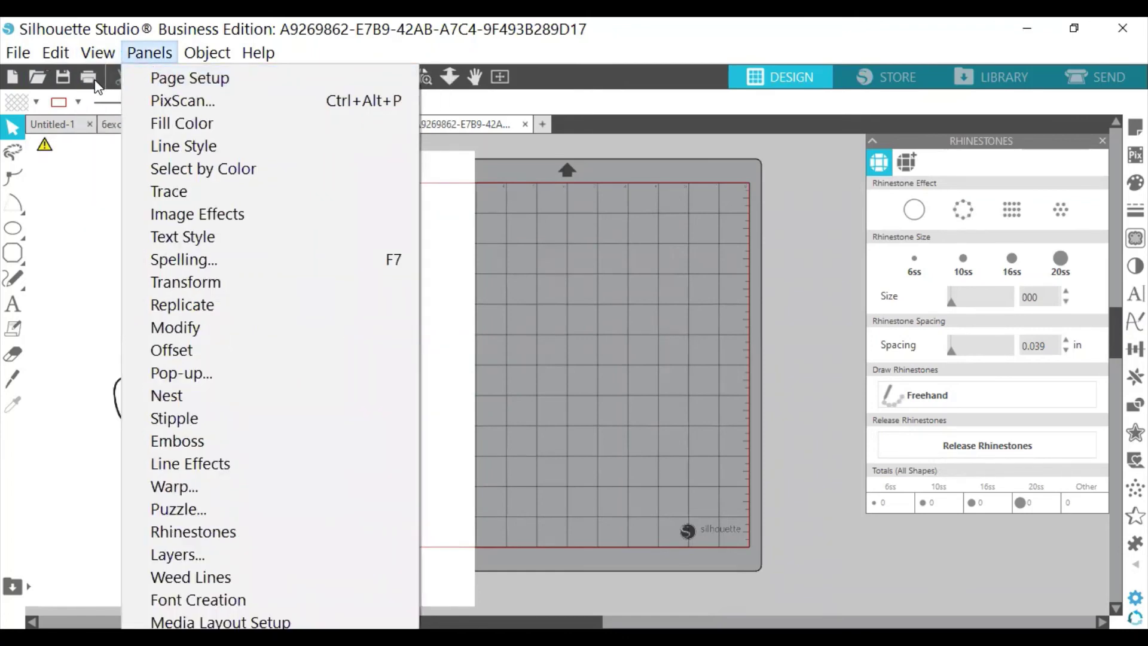
left_click(93, 139)
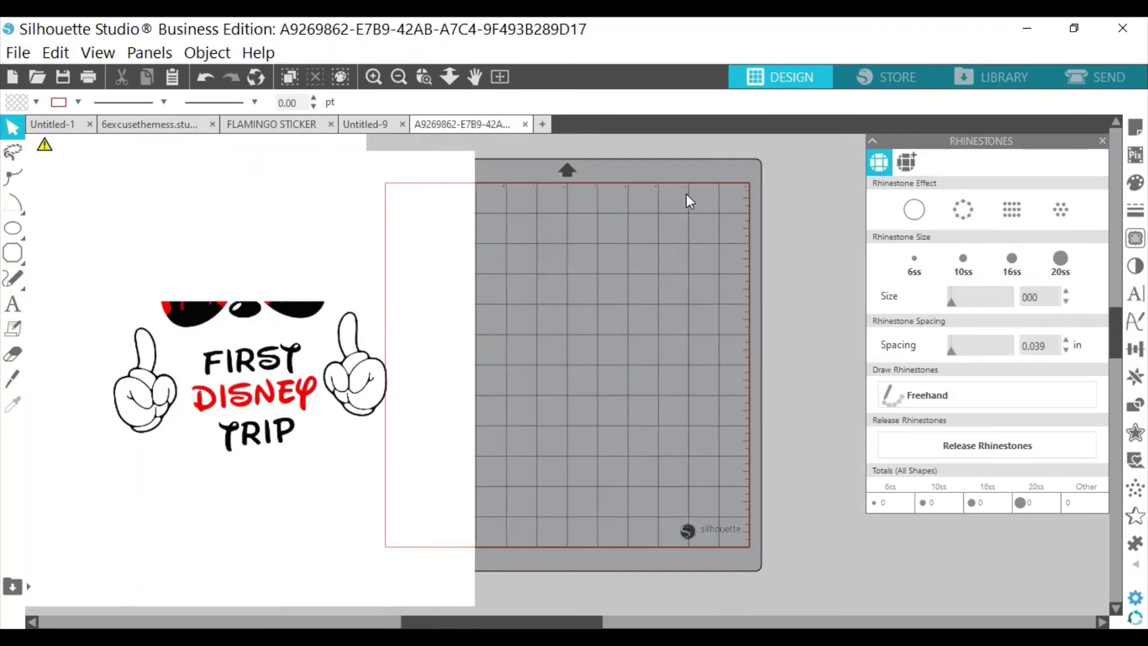
key("ctrl+p")
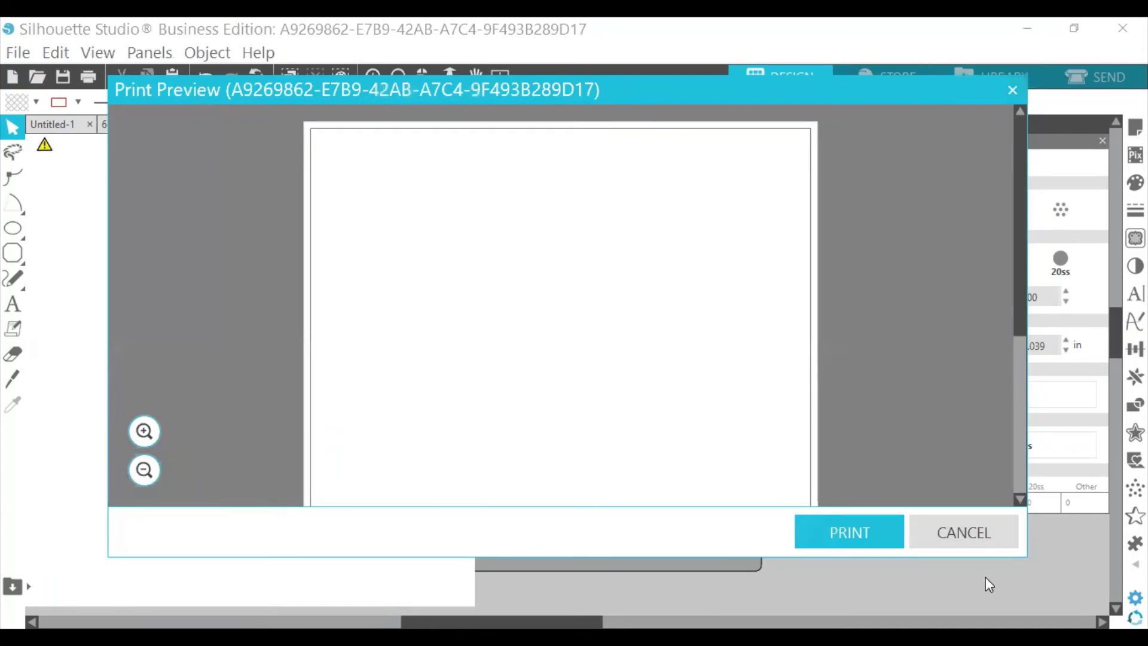
left_click(985, 538)
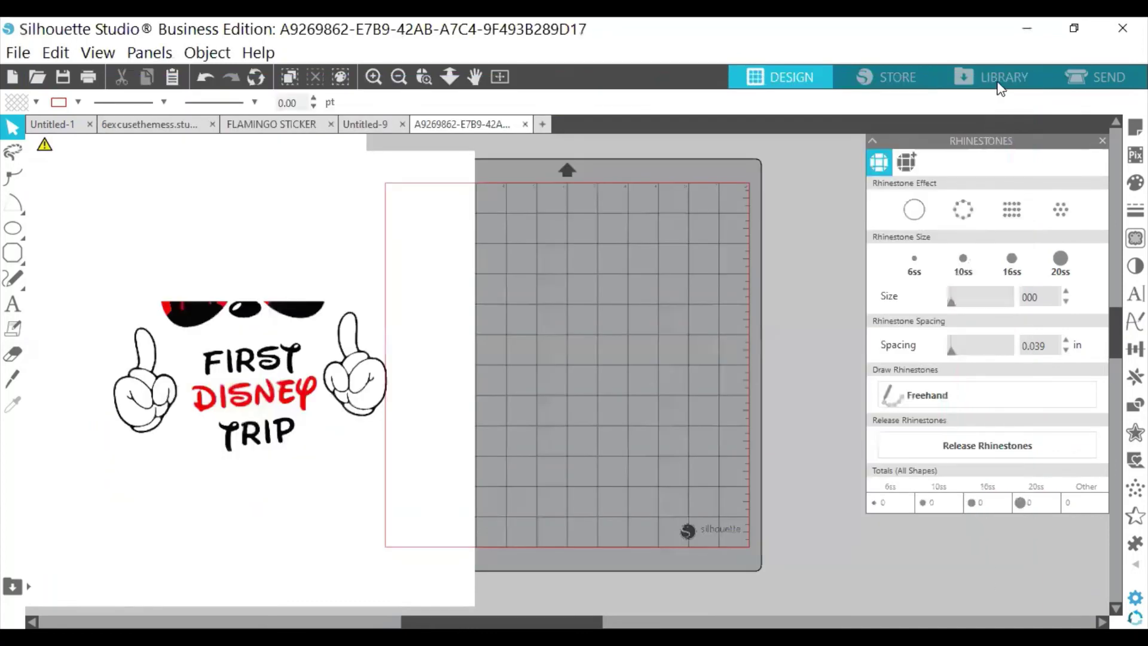
Browse the library folders, including Favorites, Fonts, Free with Machine, Project Designs, Recent Downloads, User Designs, Patterns and All Files.
left_click(998, 76)
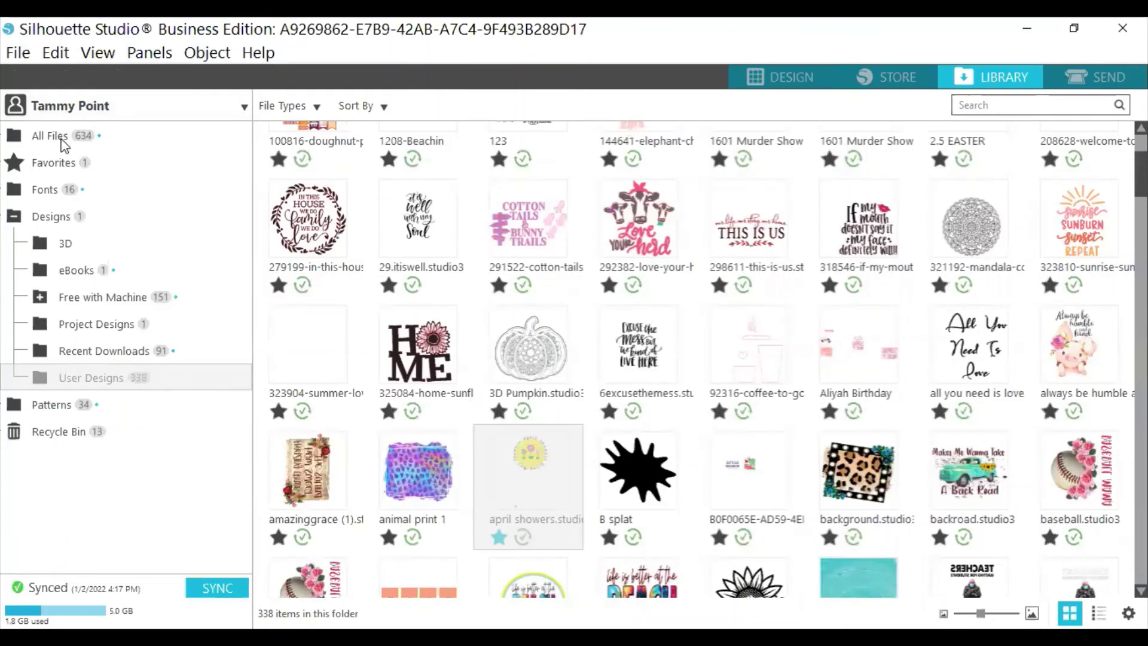
left_click(93, 172)
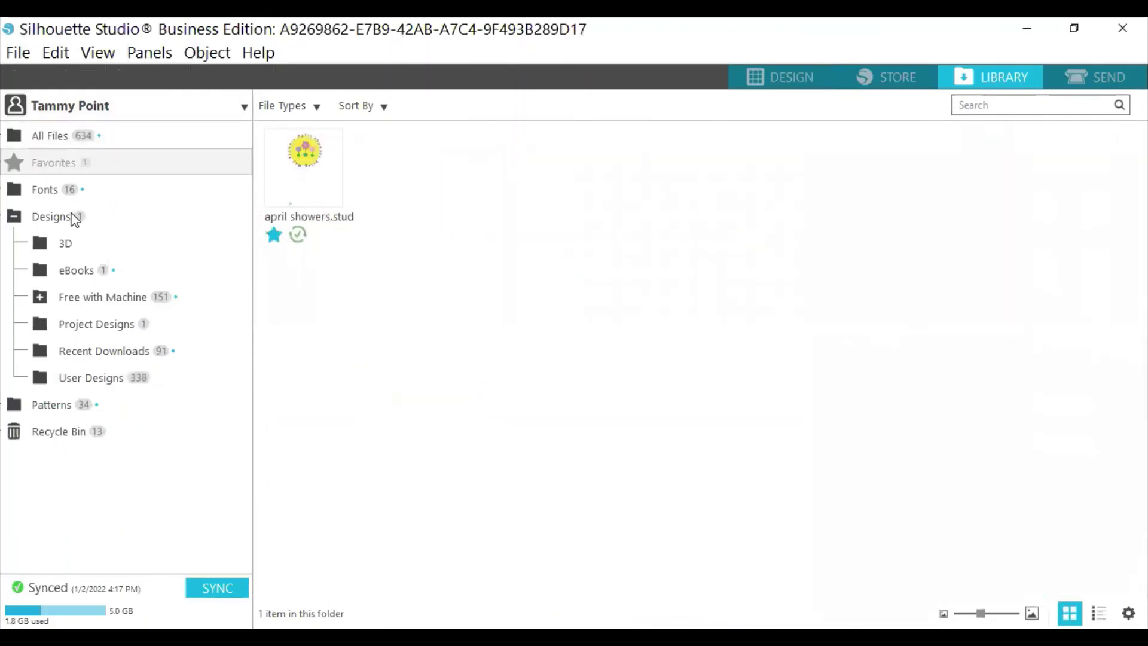
left_click(71, 189)
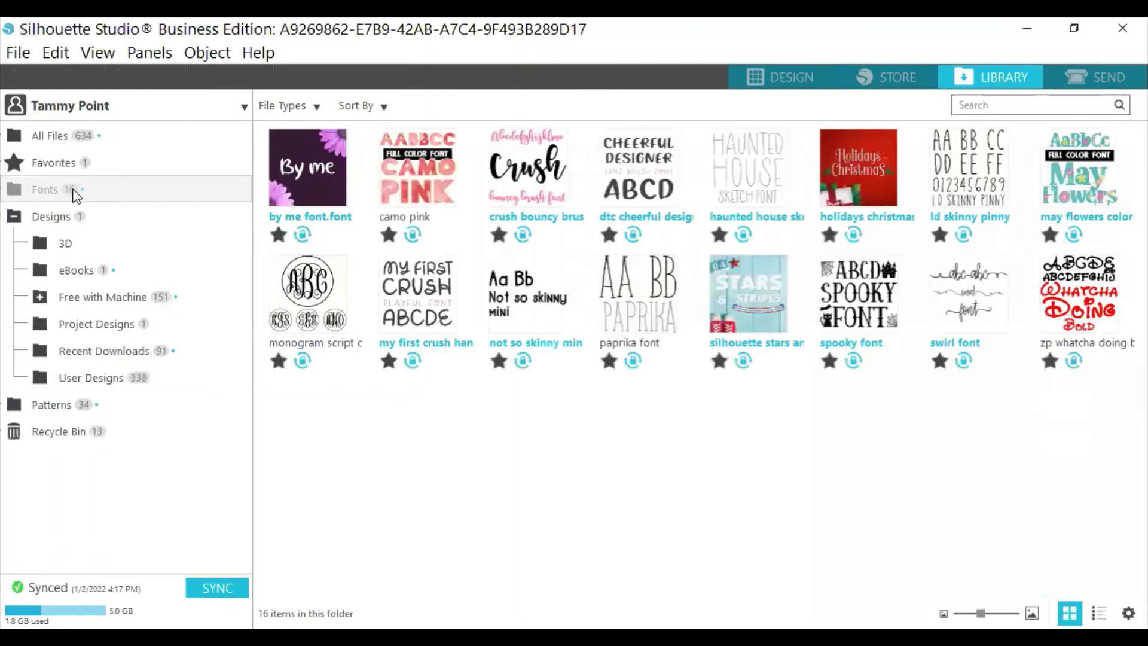
left_click(71, 242)
left_click(91, 306)
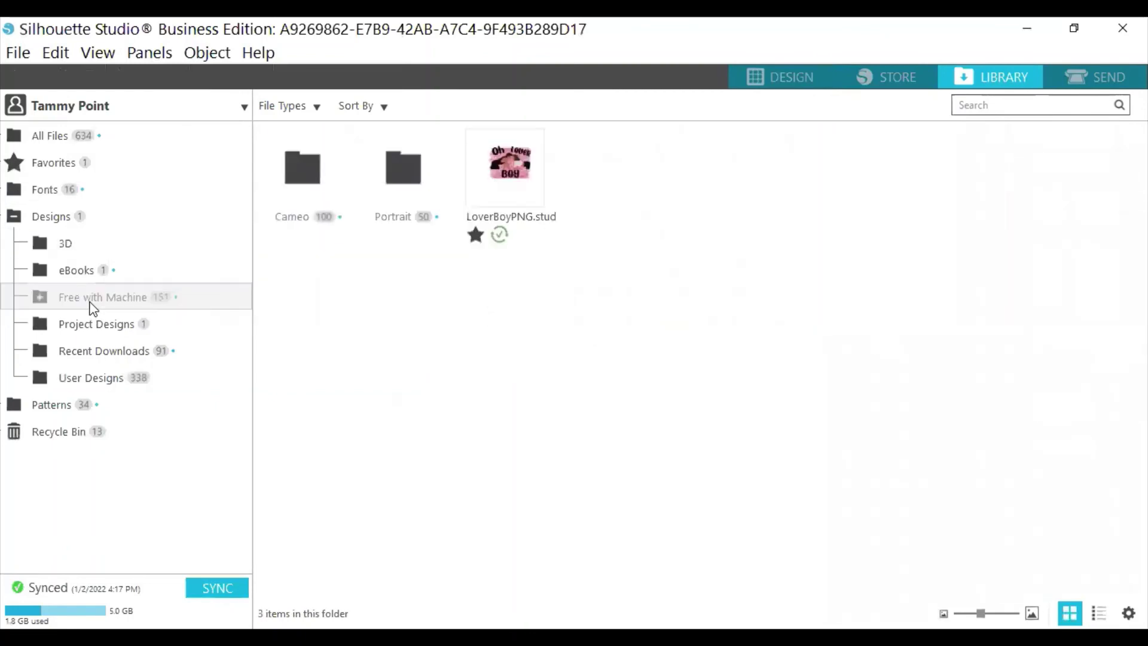
left_click(93, 335)
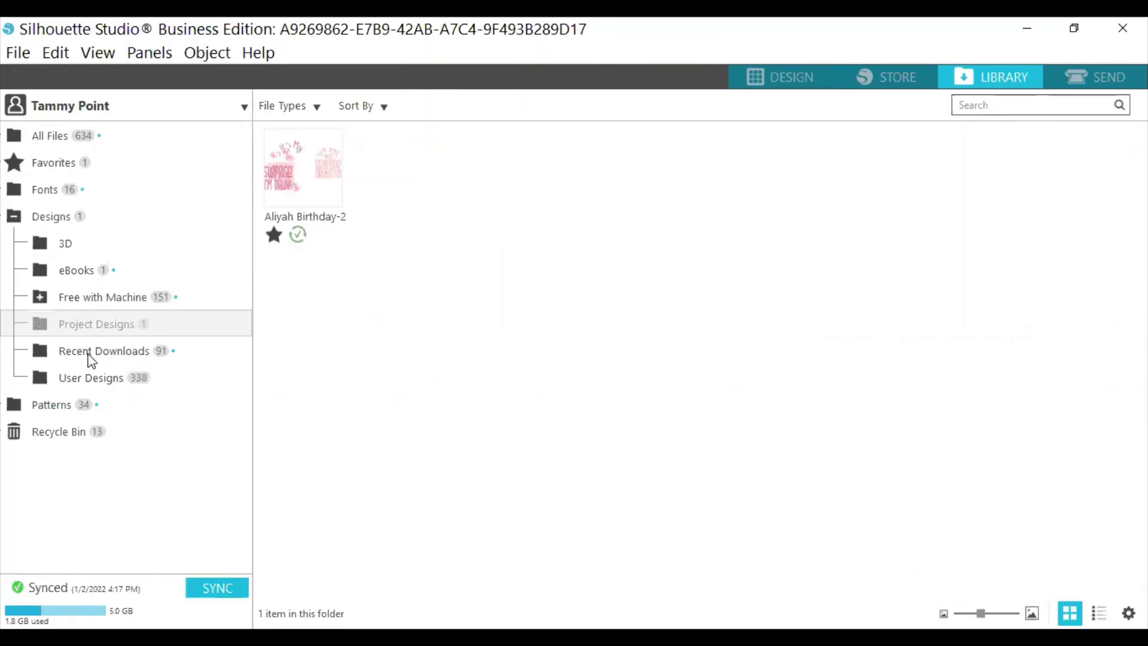
left_click(91, 351)
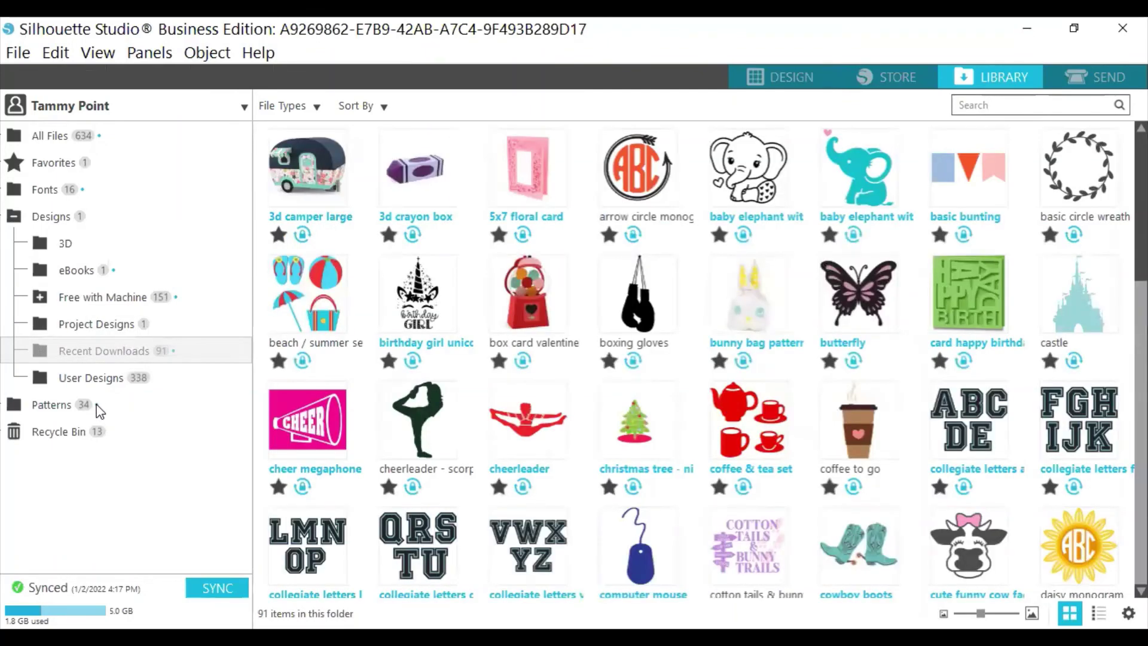
left_click(99, 386)
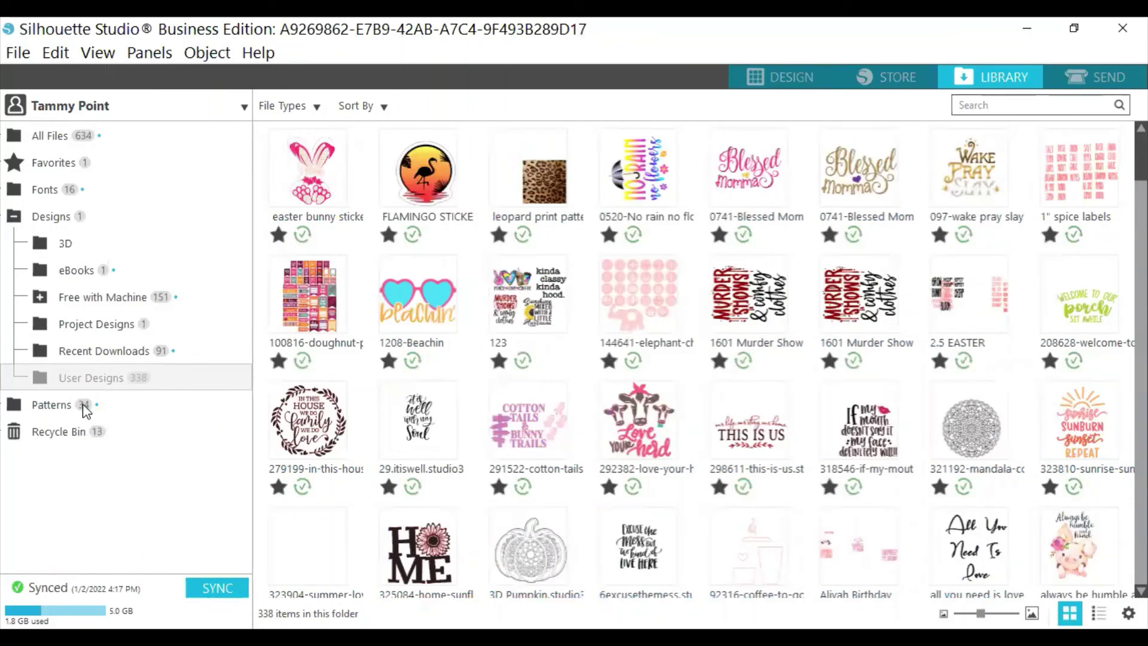
left_click(84, 409)
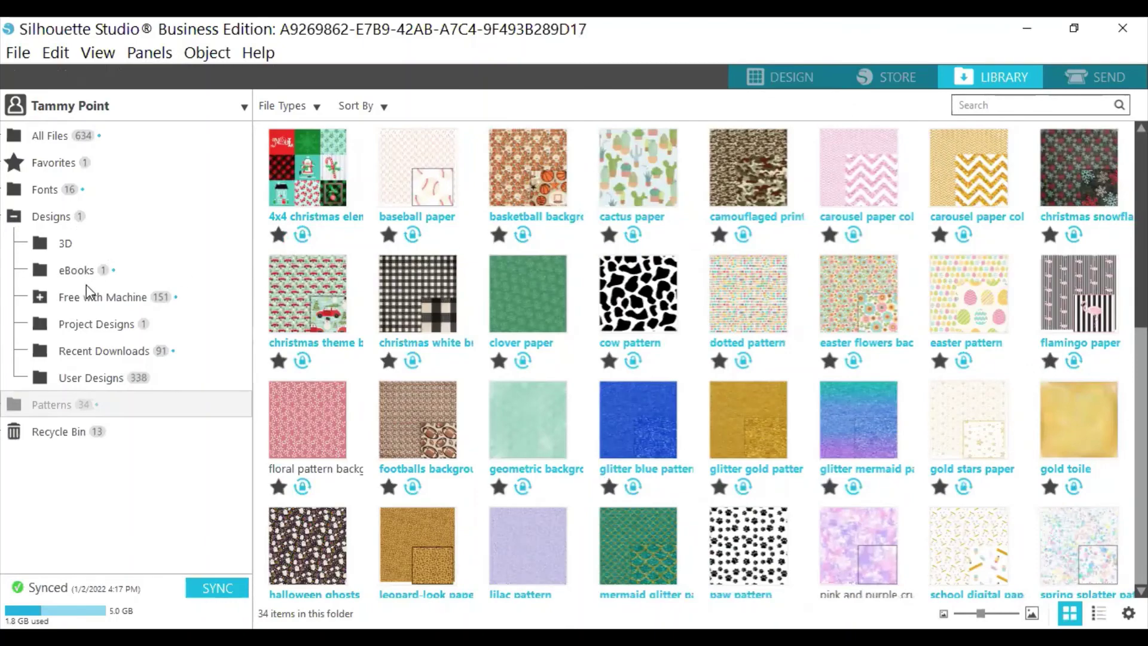
left_click(97, 353)
left_click(67, 134)
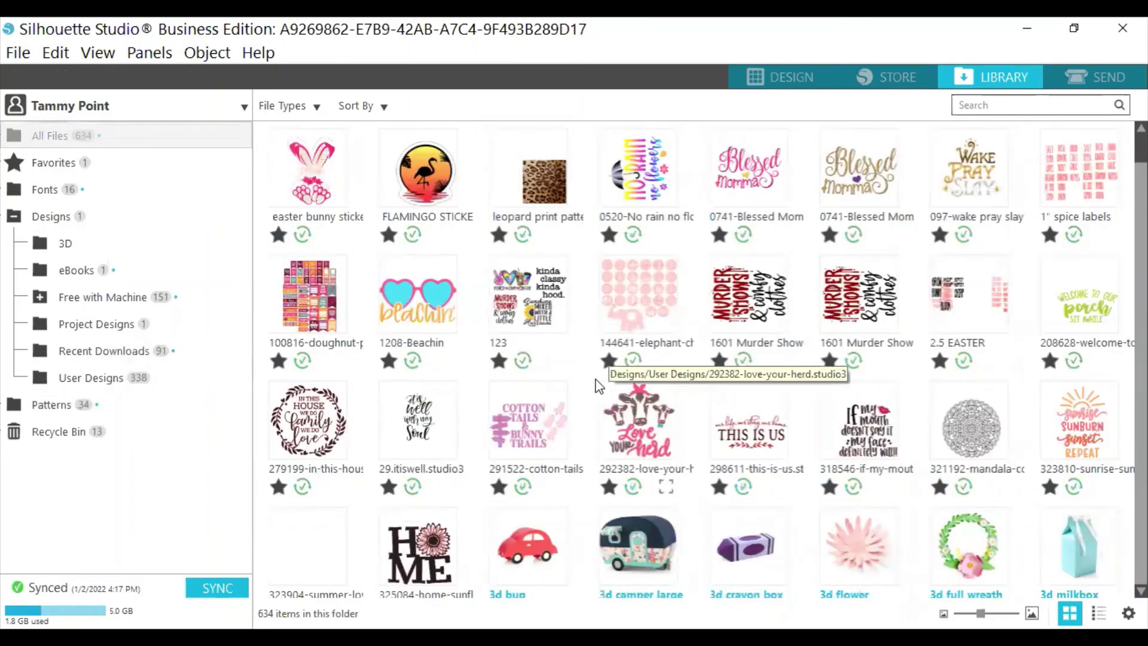
Open the 292382-love-your-herd design from the library and move its artwork slightly to about X 0.420, Y 0.014 in.
left_click(626, 435)
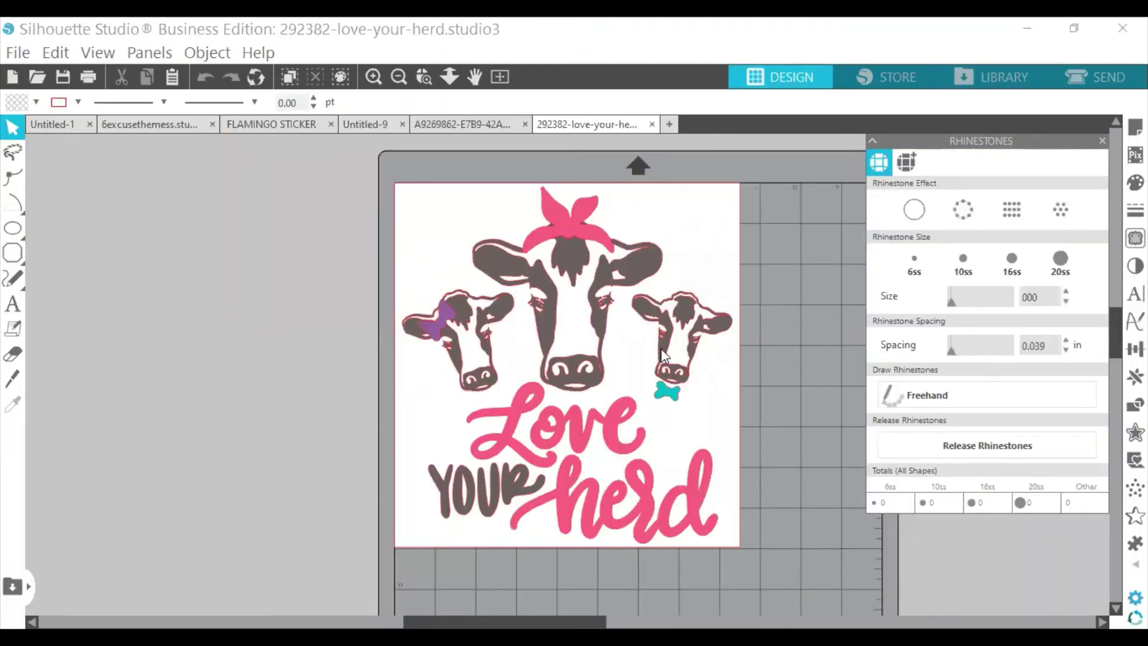
mouse_move(649, 270)
left_mouse_down()
mouse_move(708, 340)
mouse_move(684, 255)
mouse_move(663, 266)
mouse_move(654, 257)
left_mouse_up()
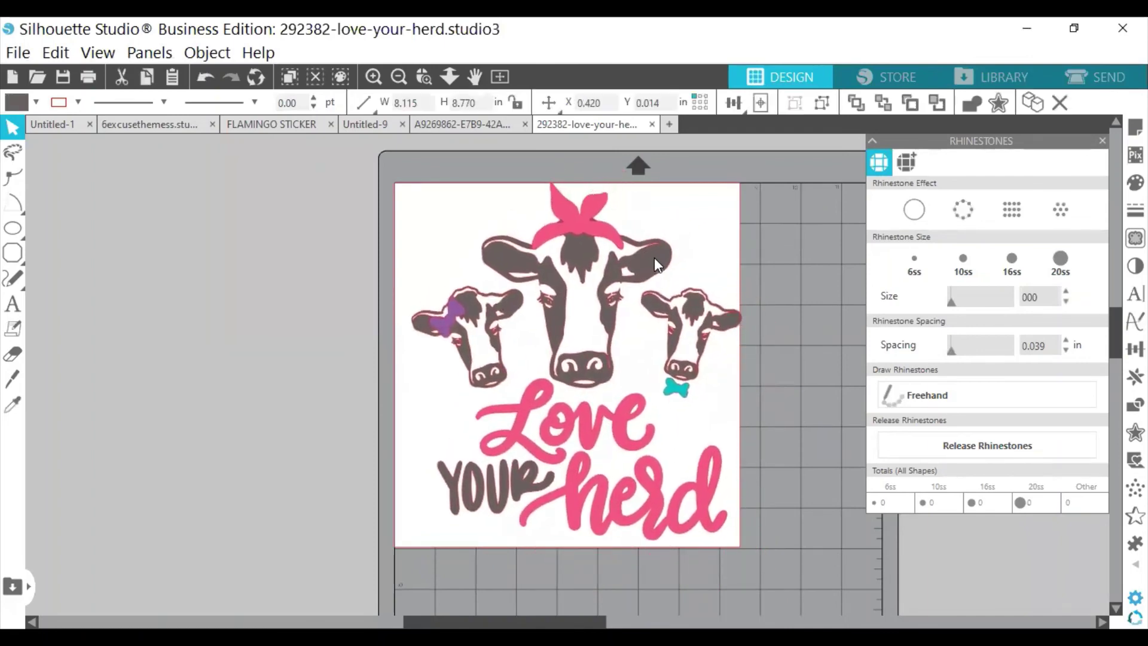
left_click(845, 121)
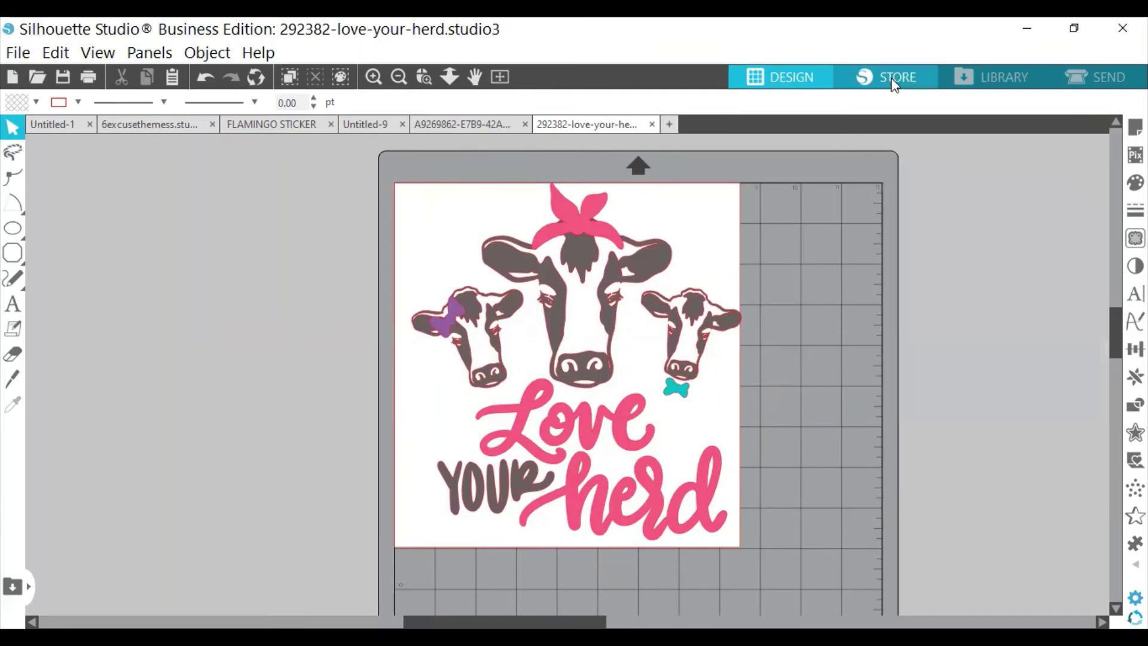
Visit the design store and return to the love-your-herd design.
left_click(894, 80)
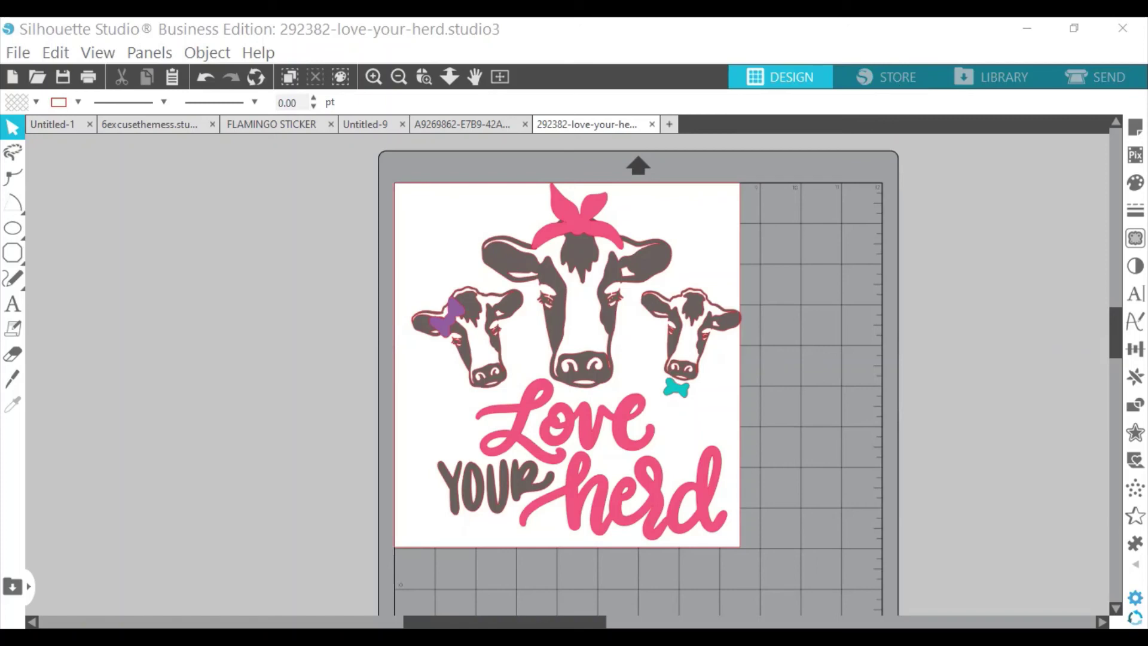
left_click(670, 480)
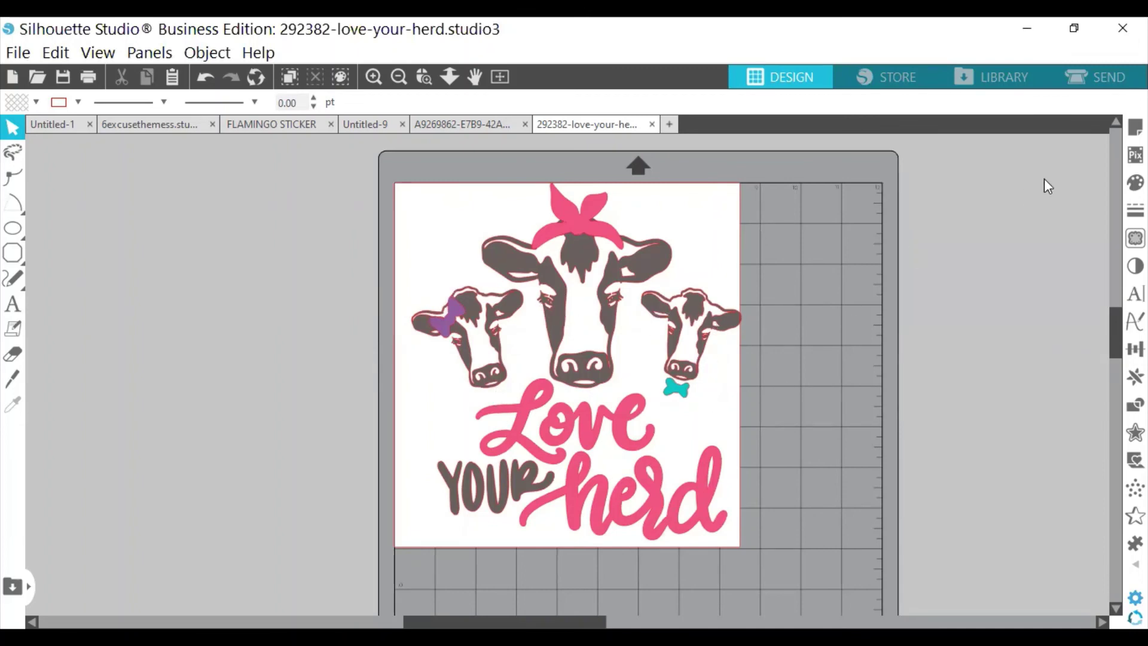
Go to the Send page and set Carriage 1's cut material to Vinyl, Glow-in-the-Dark, searching the material list for "glo".
left_click(1098, 76)
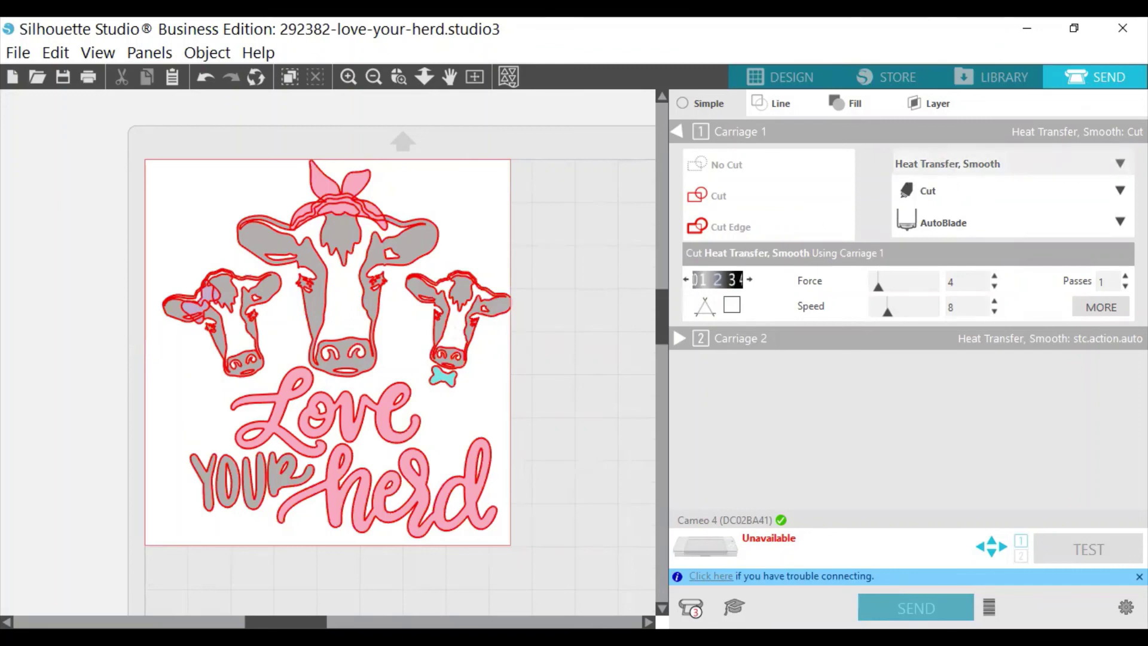
left_click(1120, 163)
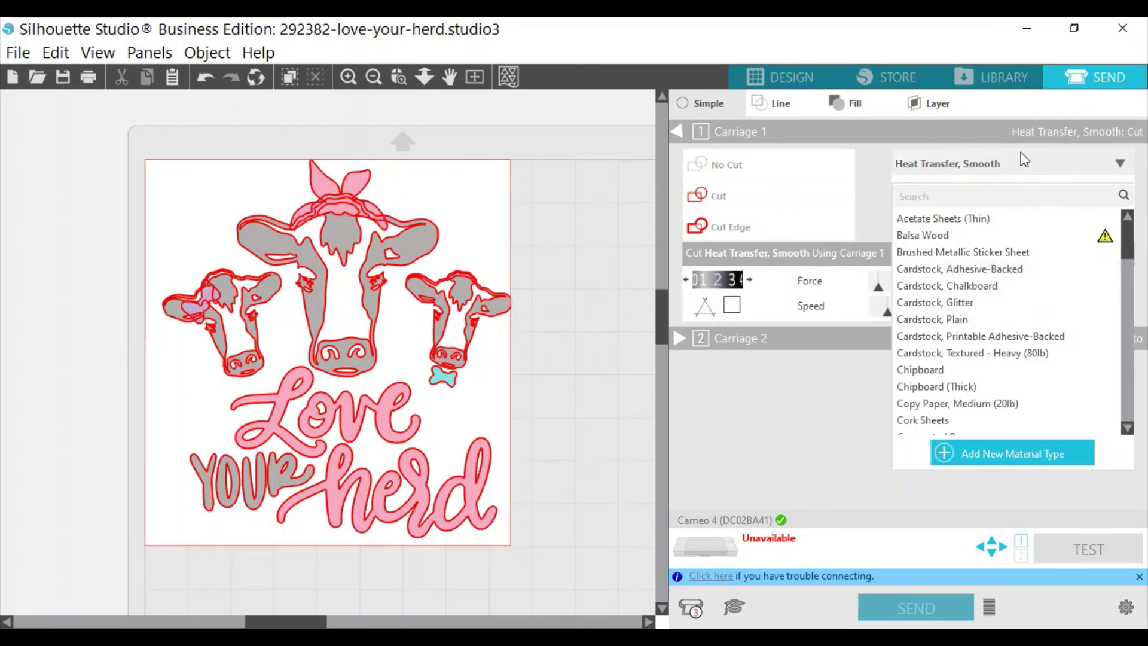
left_click(803, 430)
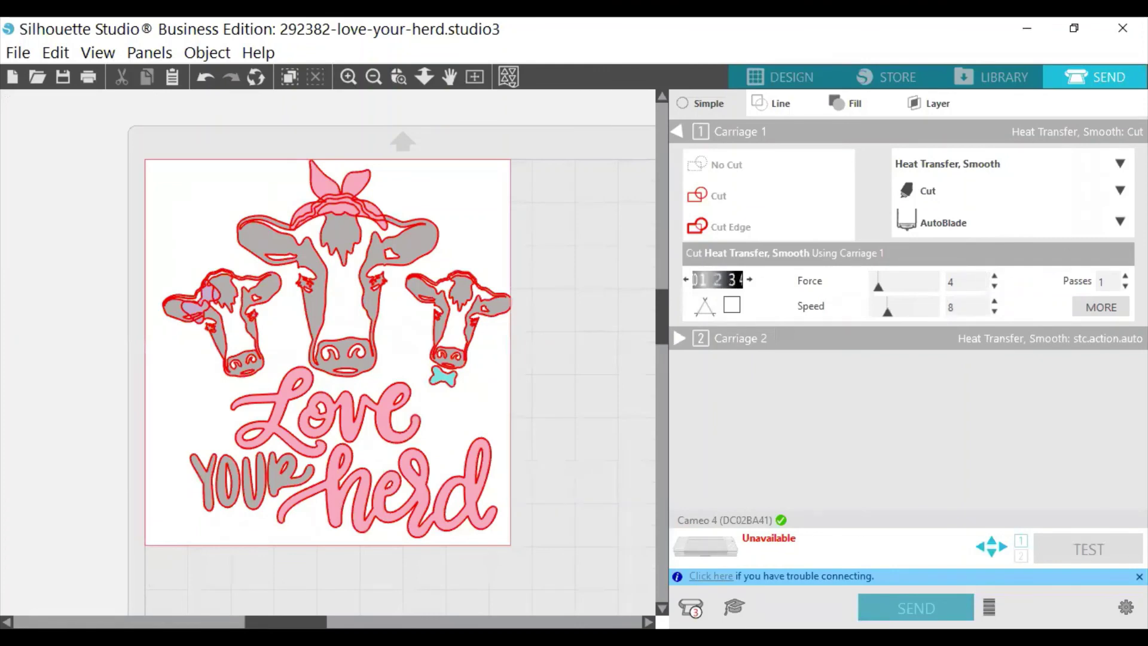
left_click(1118, 166)
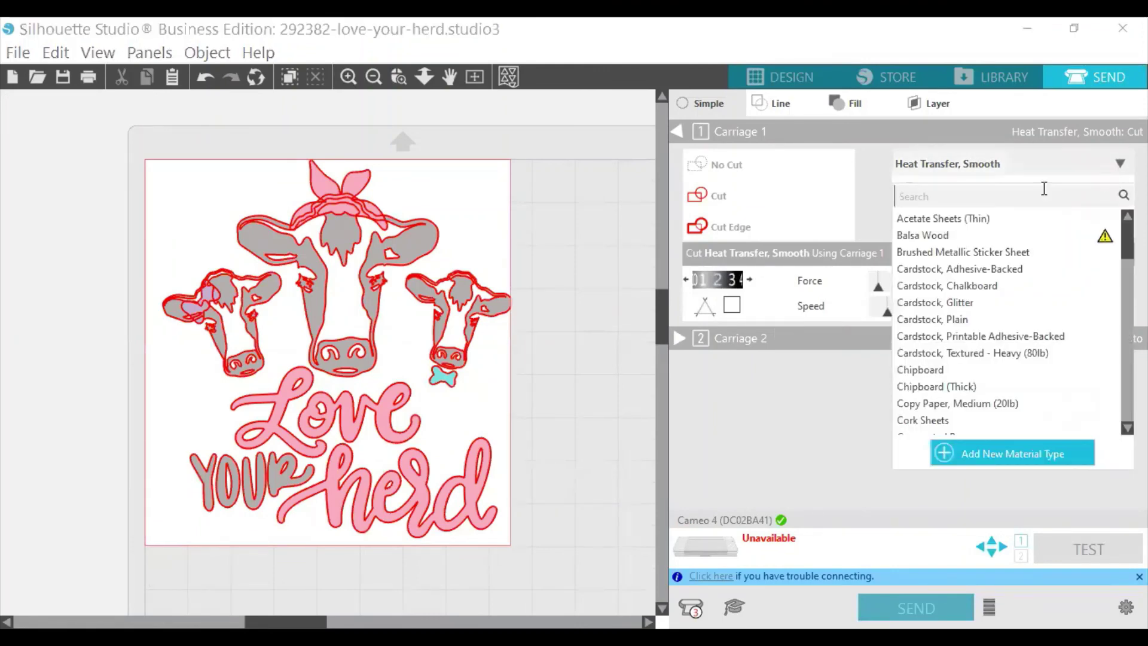
type("glo")
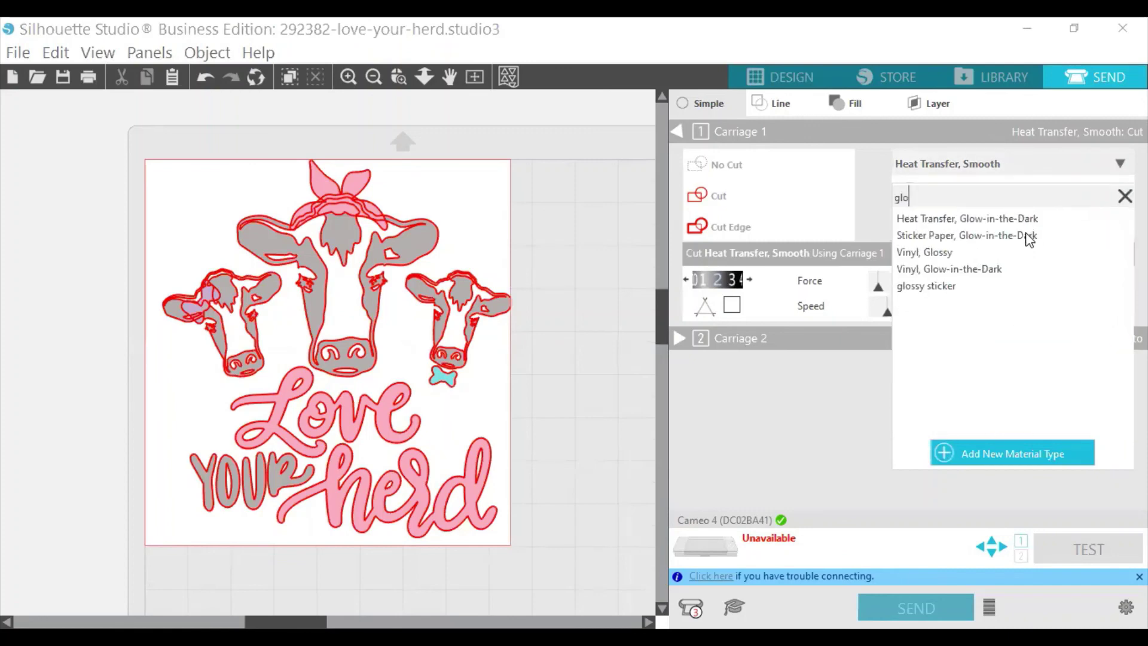
left_click(966, 268)
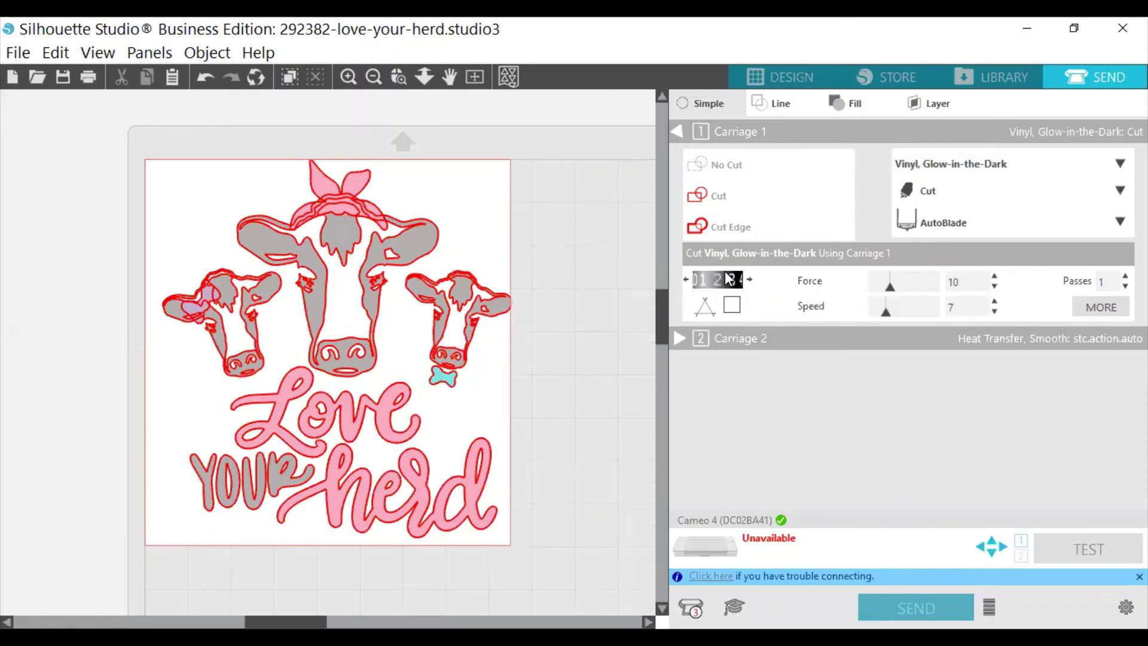
Raise the Carriage 1 cutting force for the glow-in-the-dark vinyl to 15.
left_click(994, 277)
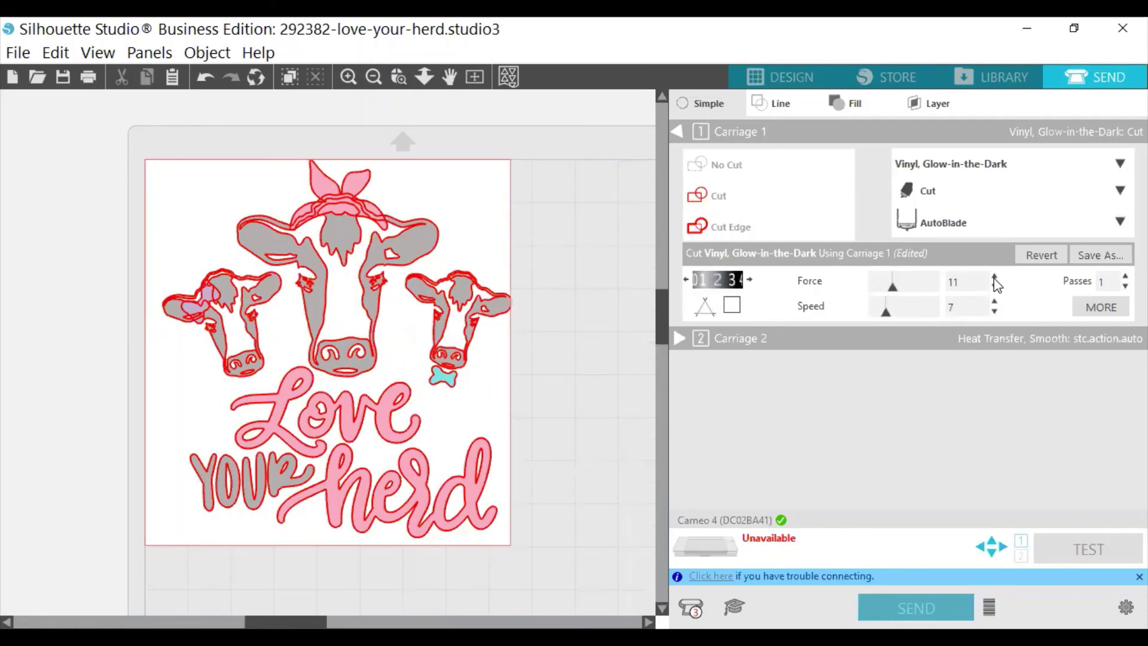
left_click(994, 277)
left_click(994, 277)
Try Cut Edge on the selected love-your-herd artwork, set it back to Cut, and return to the design workspace.
left_click(733, 225)
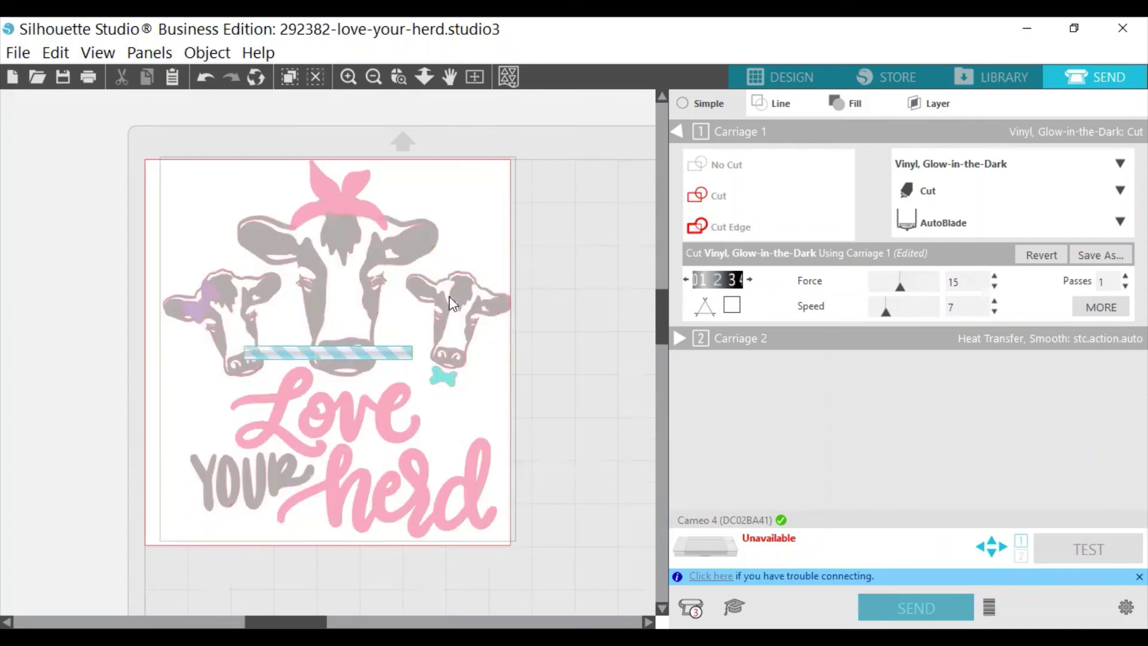
left_click(736, 227)
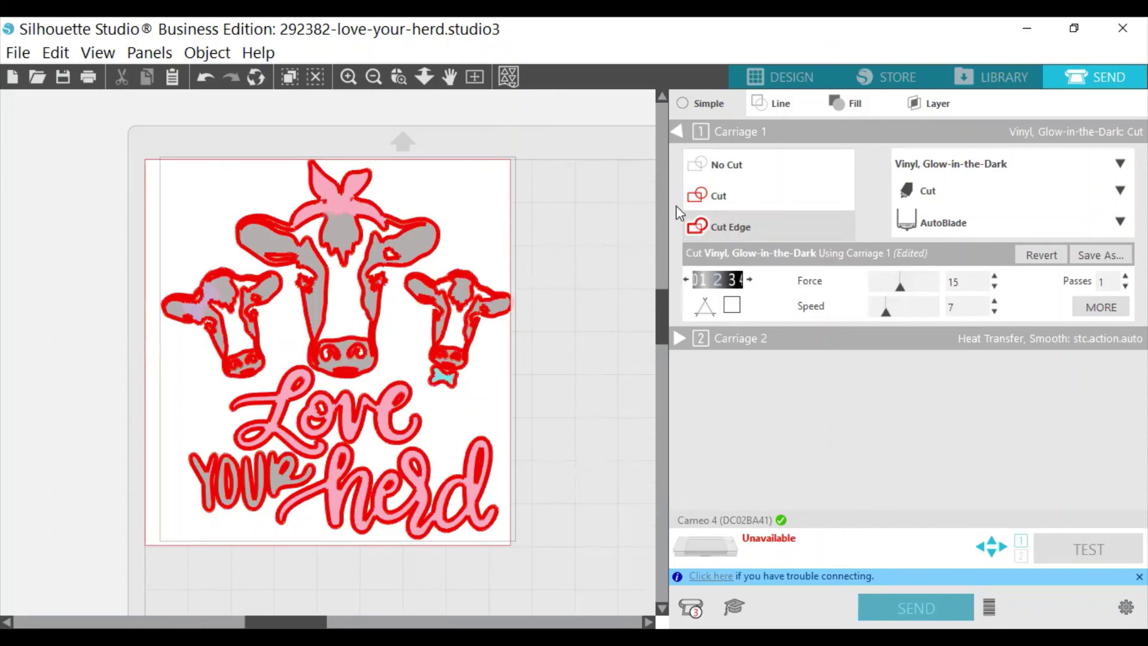
left_click(706, 197)
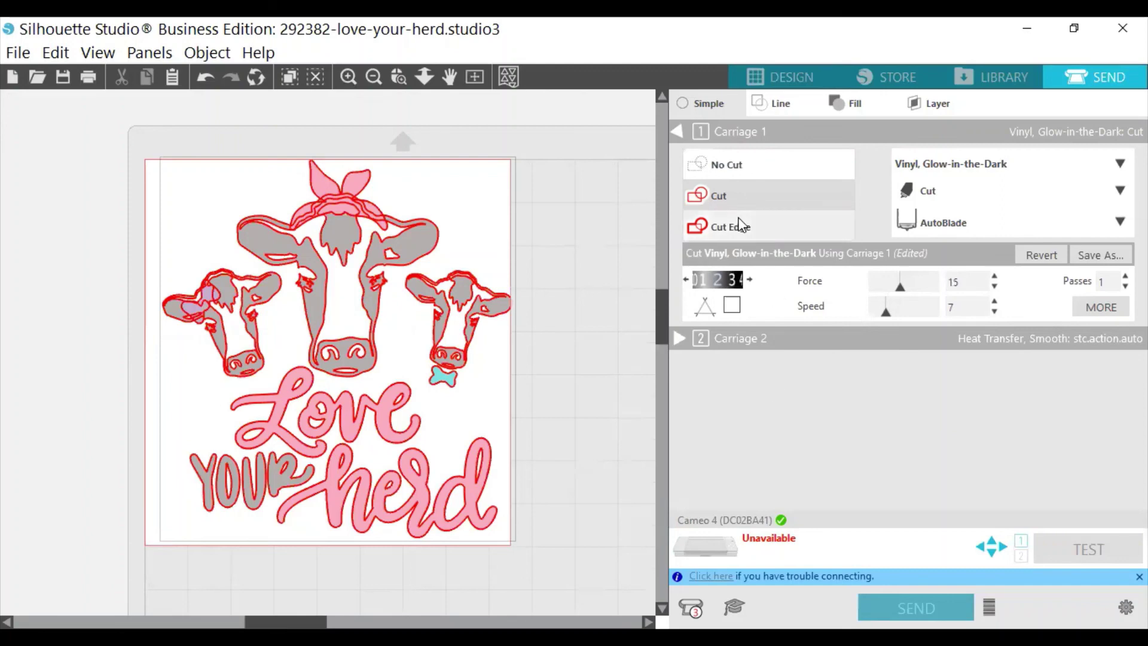
left_click(772, 70)
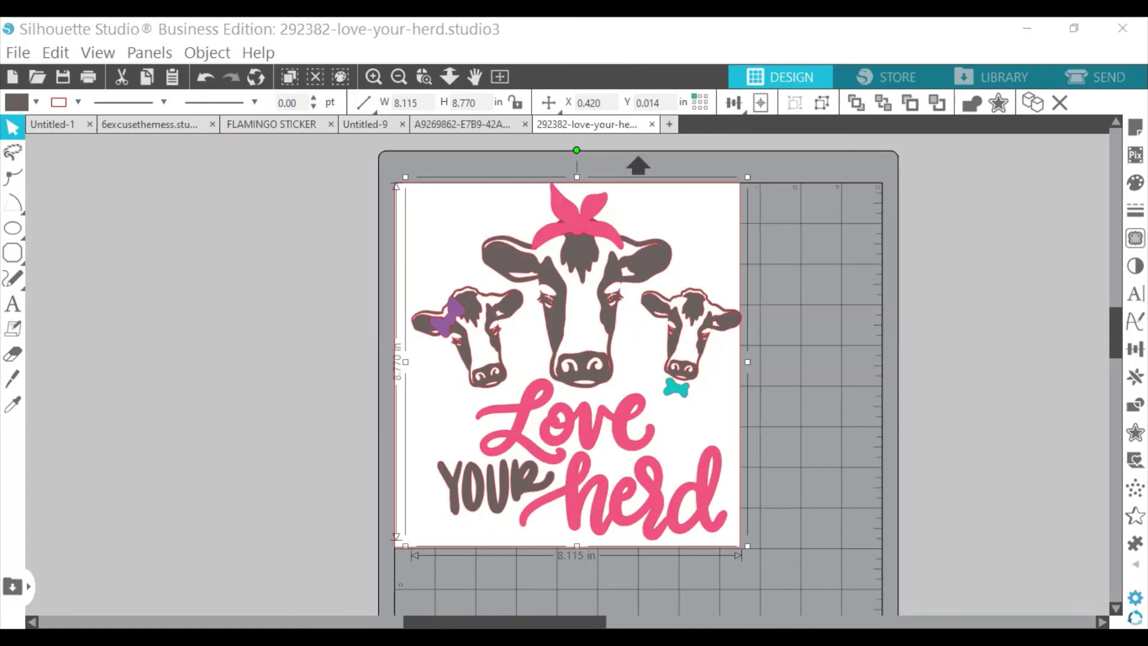
left_click(442, 314)
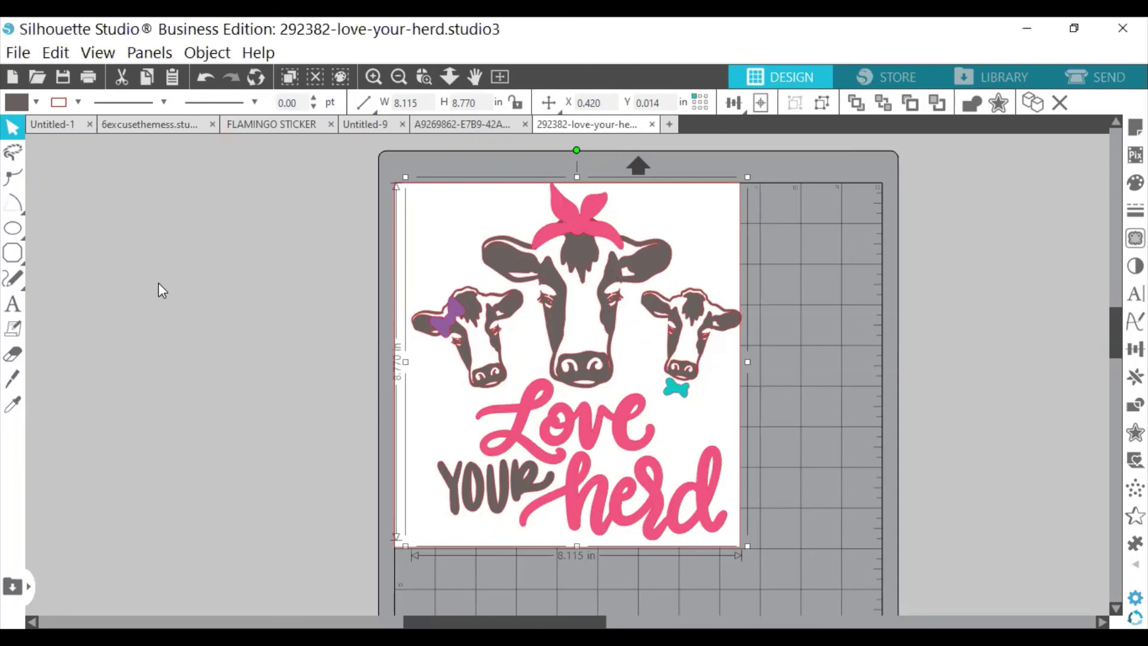